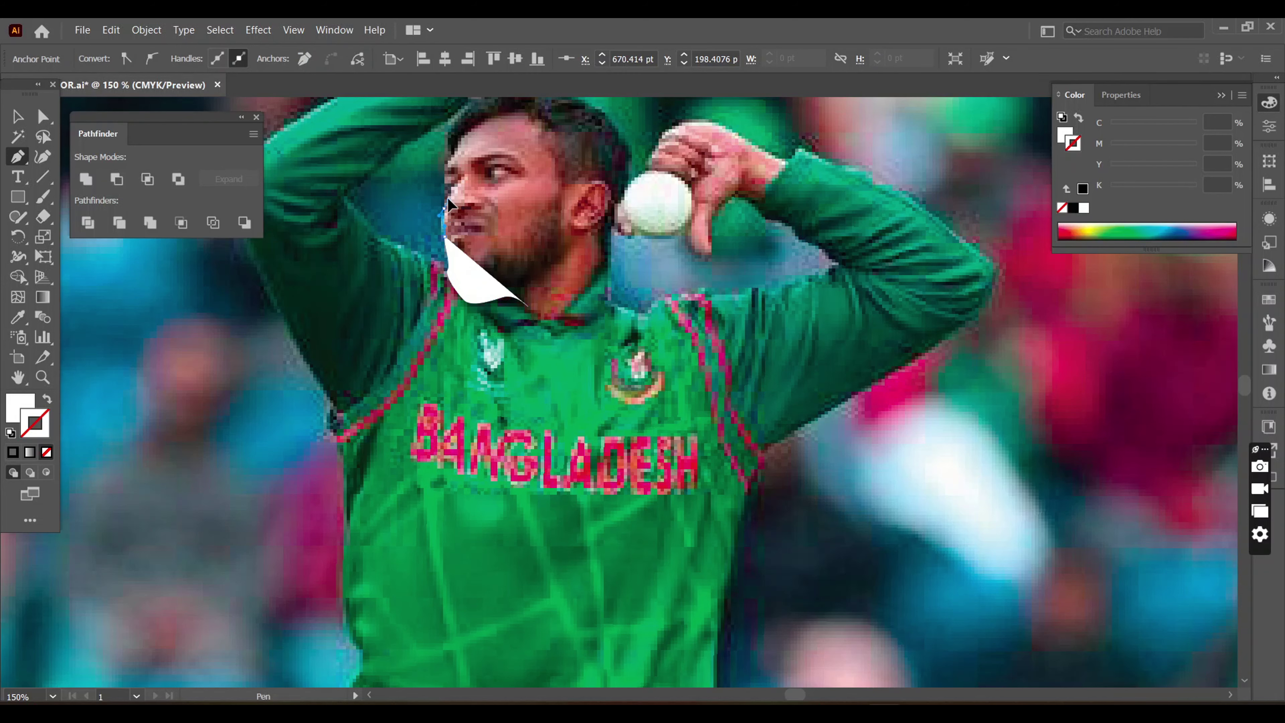
# - Place a Pen anchor tracing up the edge of the bowler's face
pyautogui.click(447, 184)
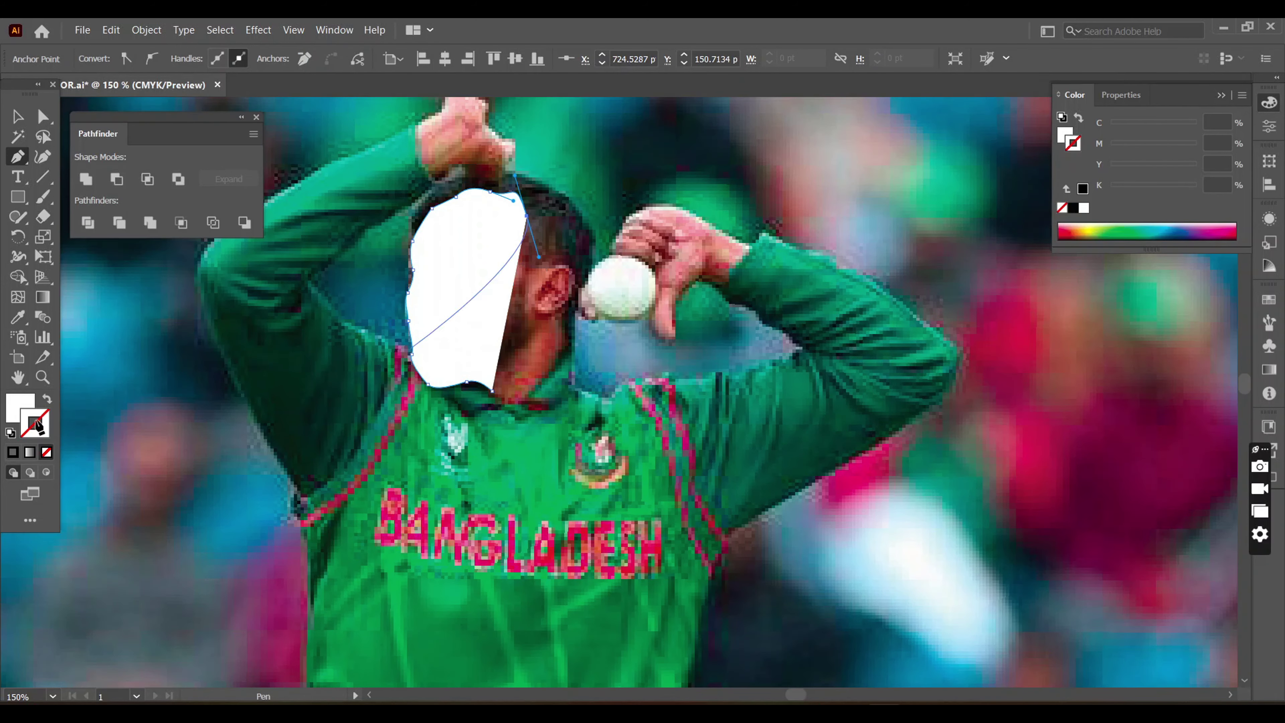
# - Set the head outline to no fill with a black stroke
pyautogui.click(45, 450)
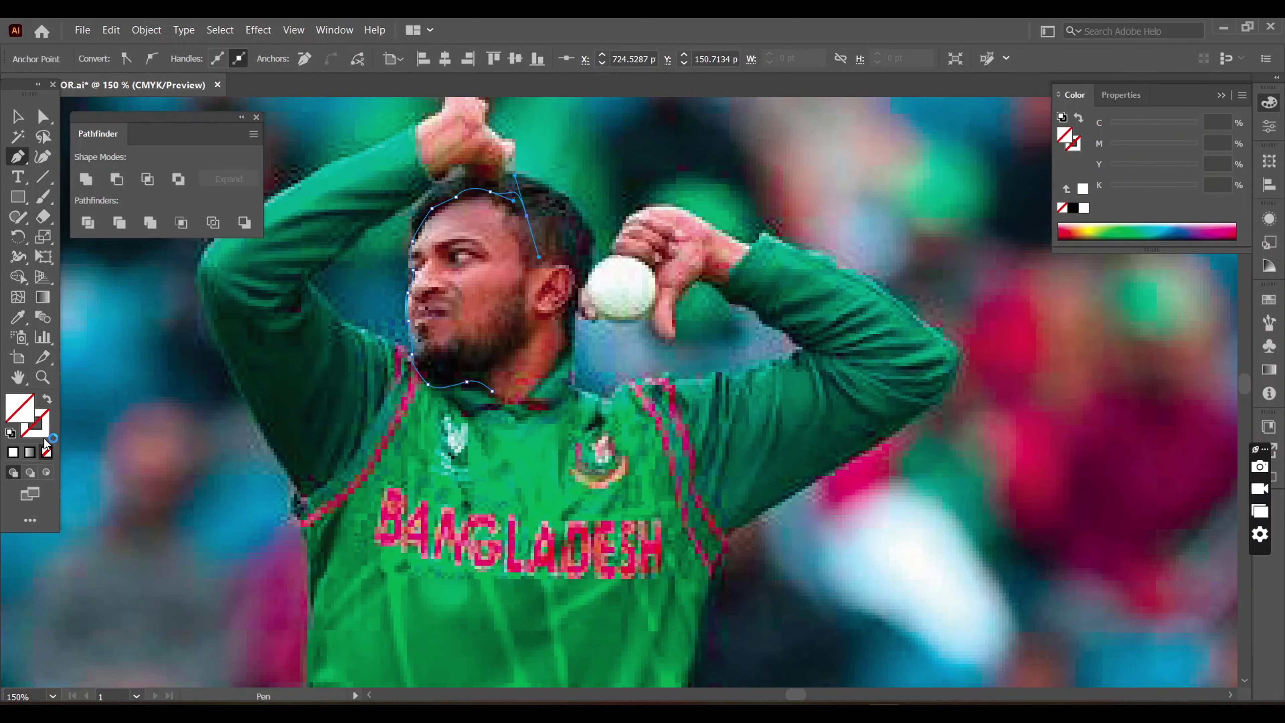
pyautogui.doubleClick(36, 424)
pyautogui.click(912, 335)
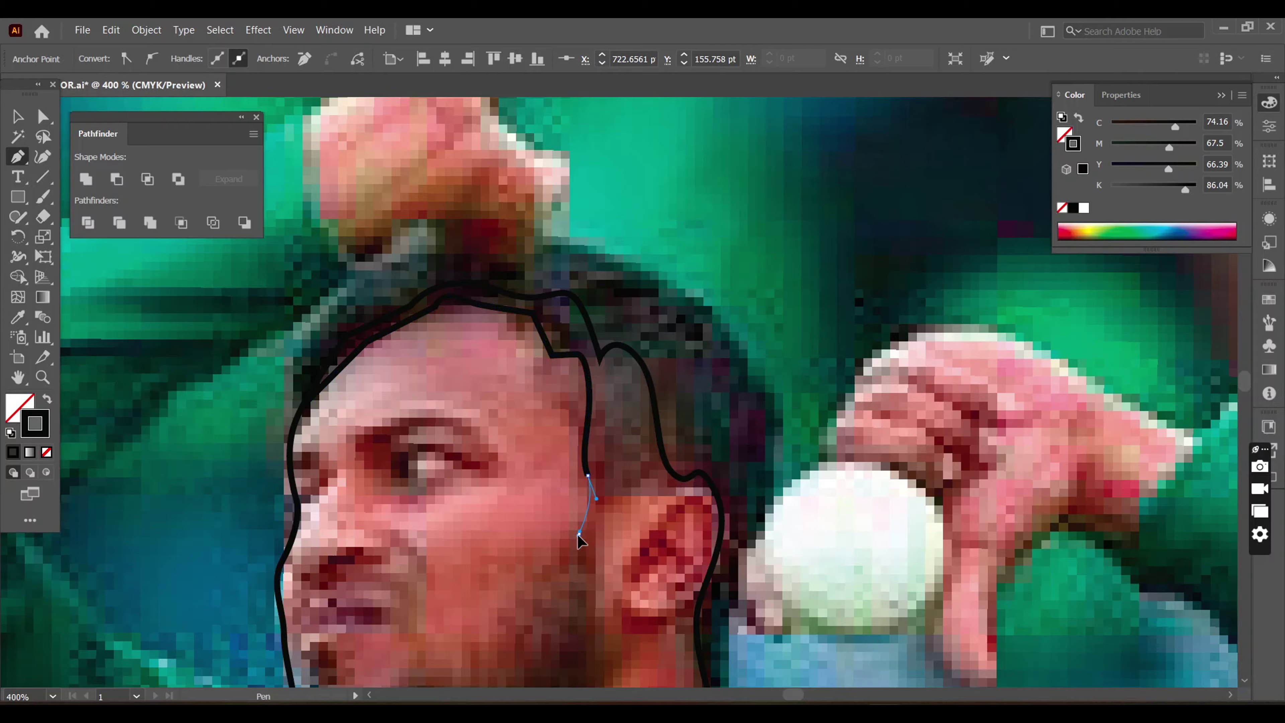
# - Trace the outline from the chin along the jaw and around the ear
pyautogui.scroll(-3, 374, 612)
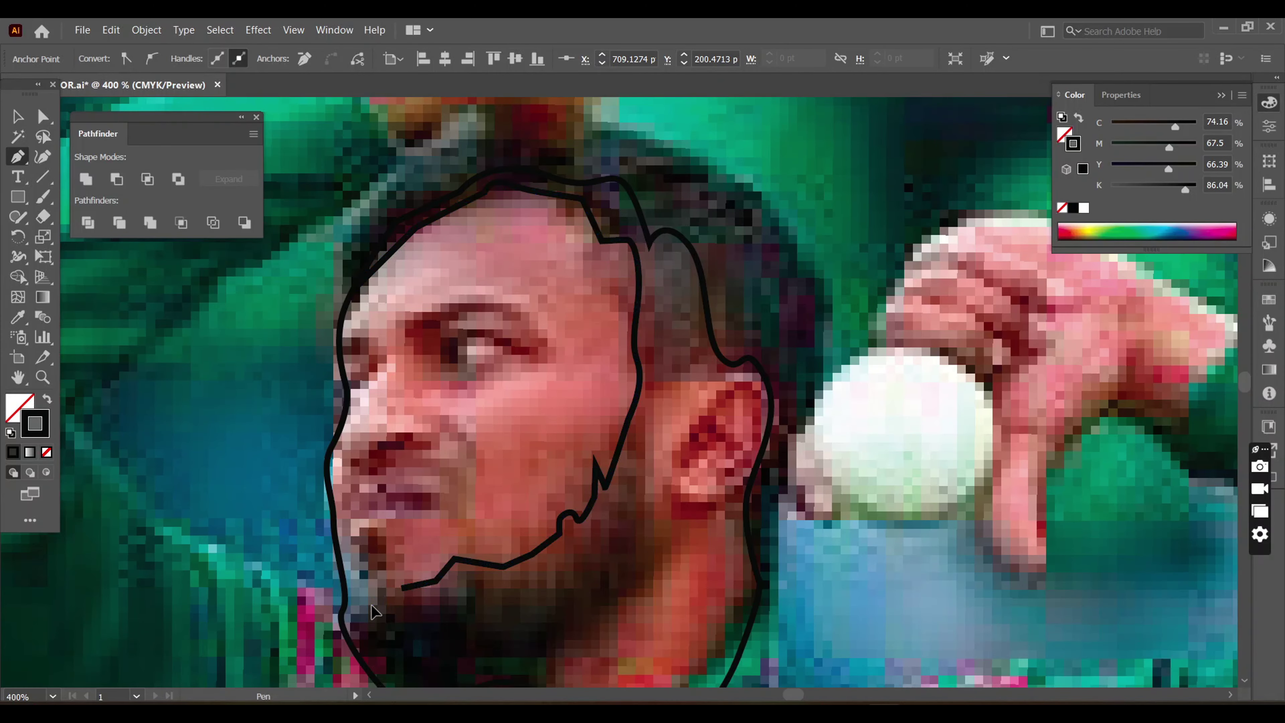
pyautogui.scroll(-3, 373, 612)
pyautogui.click(424, 549)
pyautogui.click(591, 484)
pyautogui.click(639, 425)
pyautogui.click(642, 298)
pyautogui.moveTo(642, 298); pyautogui.dragTo(502, 417)
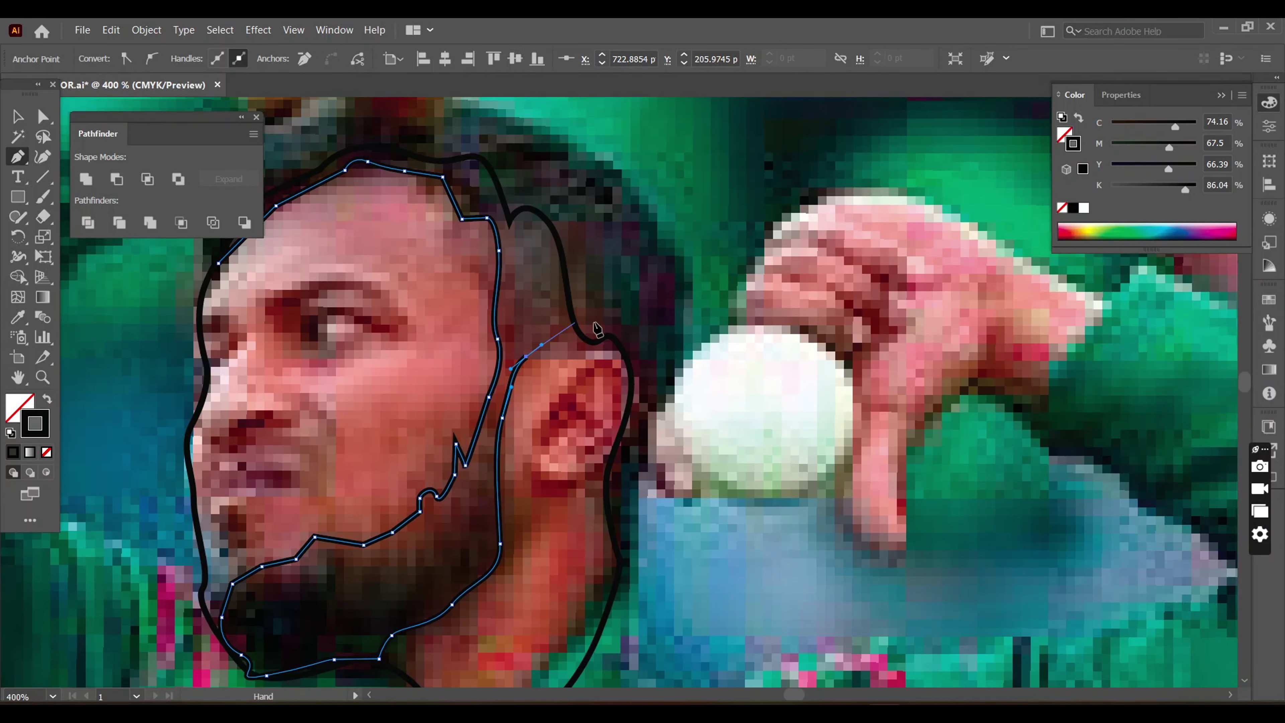
pyautogui.click(607, 341)
pyautogui.click(622, 549)
# - Trace up the back of the head, over the hair, and toward the forehead
pyautogui.click(676, 368)
pyautogui.click(681, 262)
pyautogui.moveTo(681, 262); pyautogui.dragTo(759, 440)
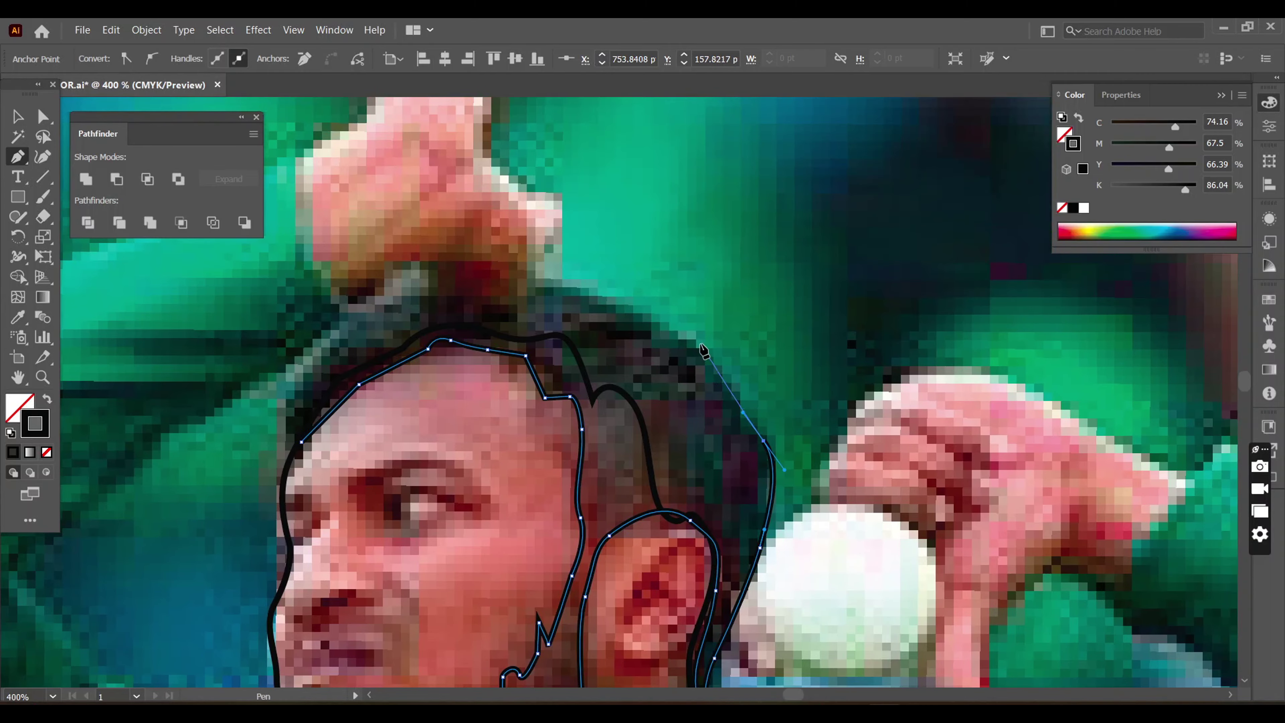
pyautogui.click(694, 344)
pyautogui.click(568, 287)
pyautogui.moveTo(550, 319); pyautogui.dragTo(656, 349)
pyautogui.click(606, 315)
pyautogui.click(498, 329)
pyautogui.click(404, 384)
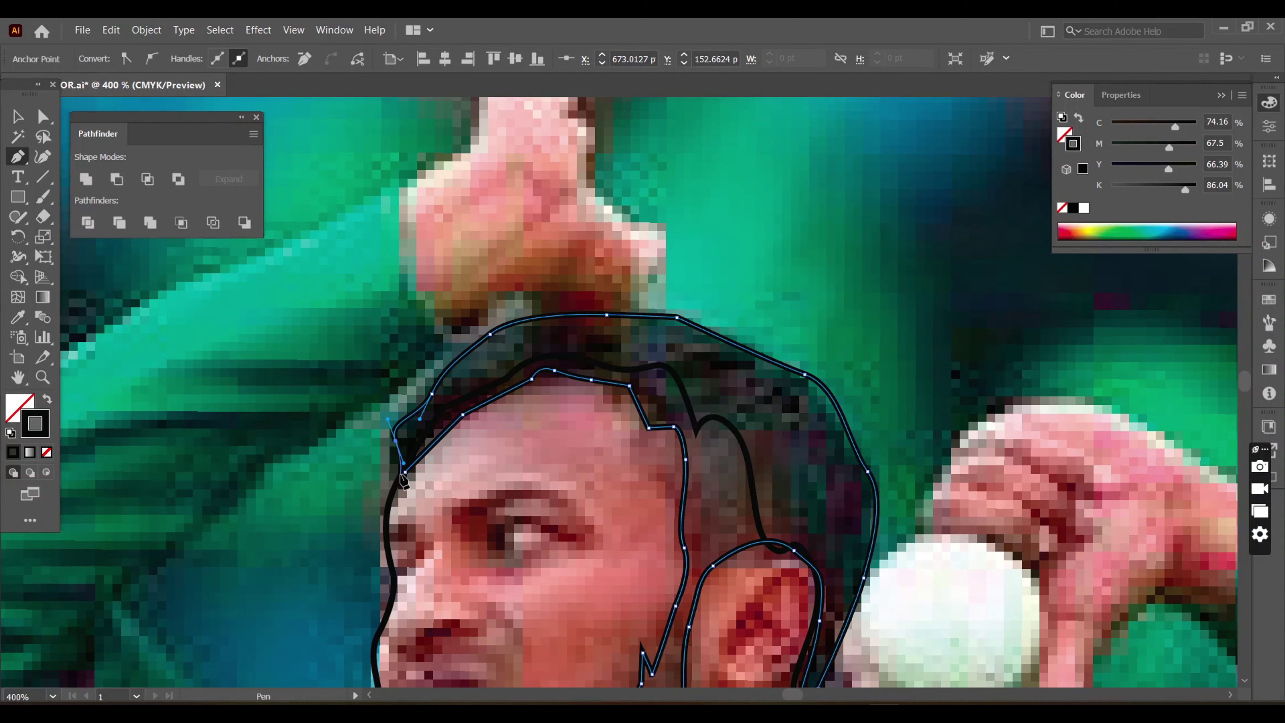
pyautogui.click(395, 456)
pyautogui.moveTo(1101, 577); pyautogui.dragTo(669, 564)
pyautogui.hotkey('ctrl', '-')
# - Draw a closed outline around the hand holding the ball
pyautogui.click(613, 422)
pyautogui.click(610, 486)
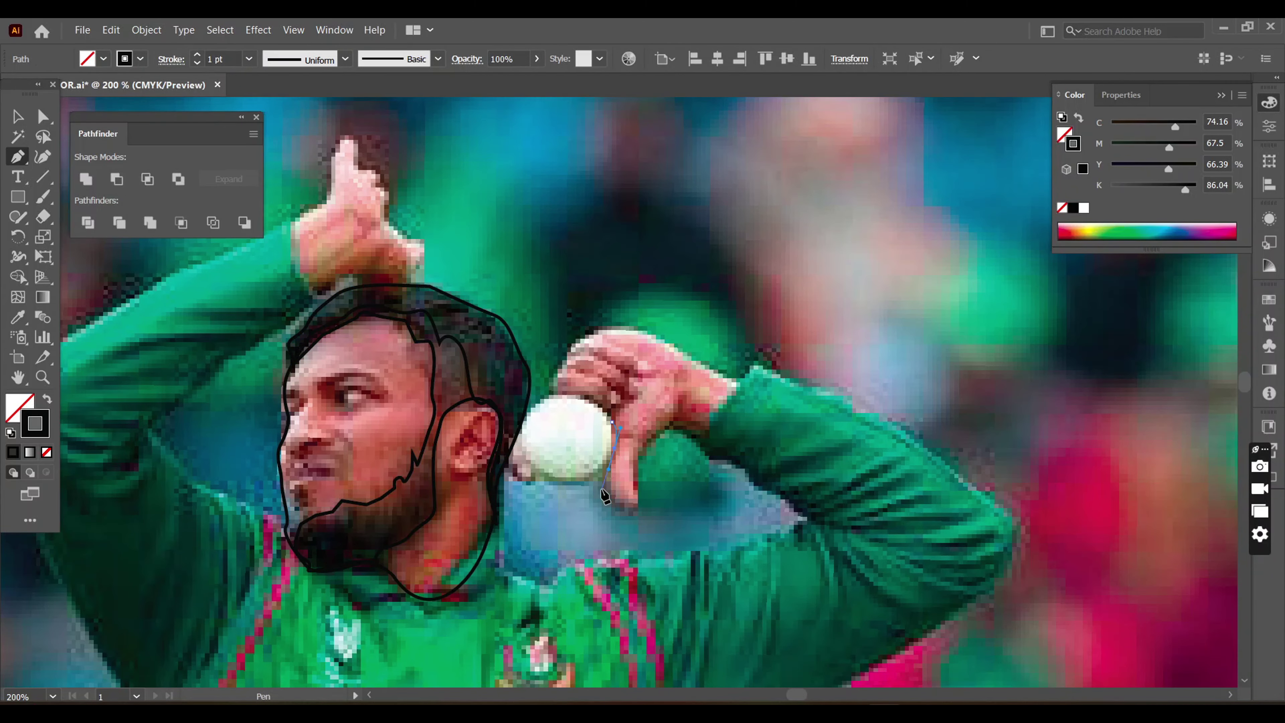
pyautogui.click(635, 513)
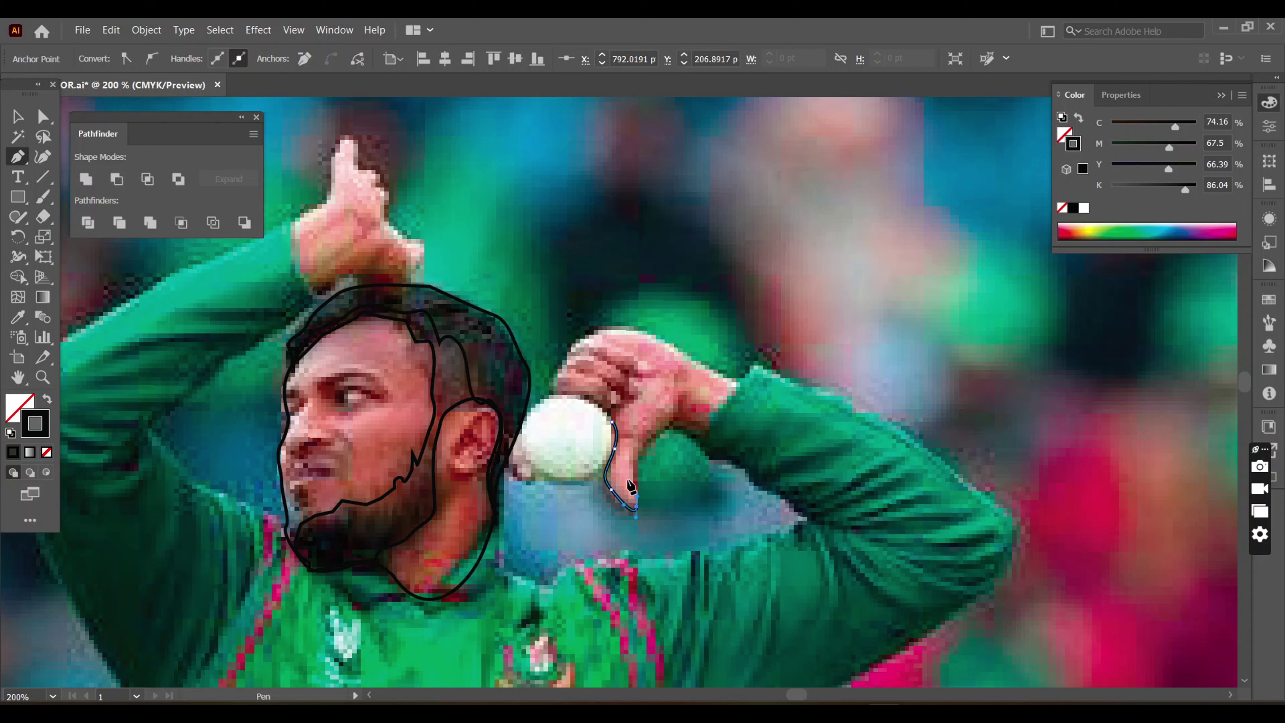
pyautogui.click(653, 334)
pyautogui.click(602, 331)
pyautogui.click(577, 348)
pyautogui.click(551, 389)
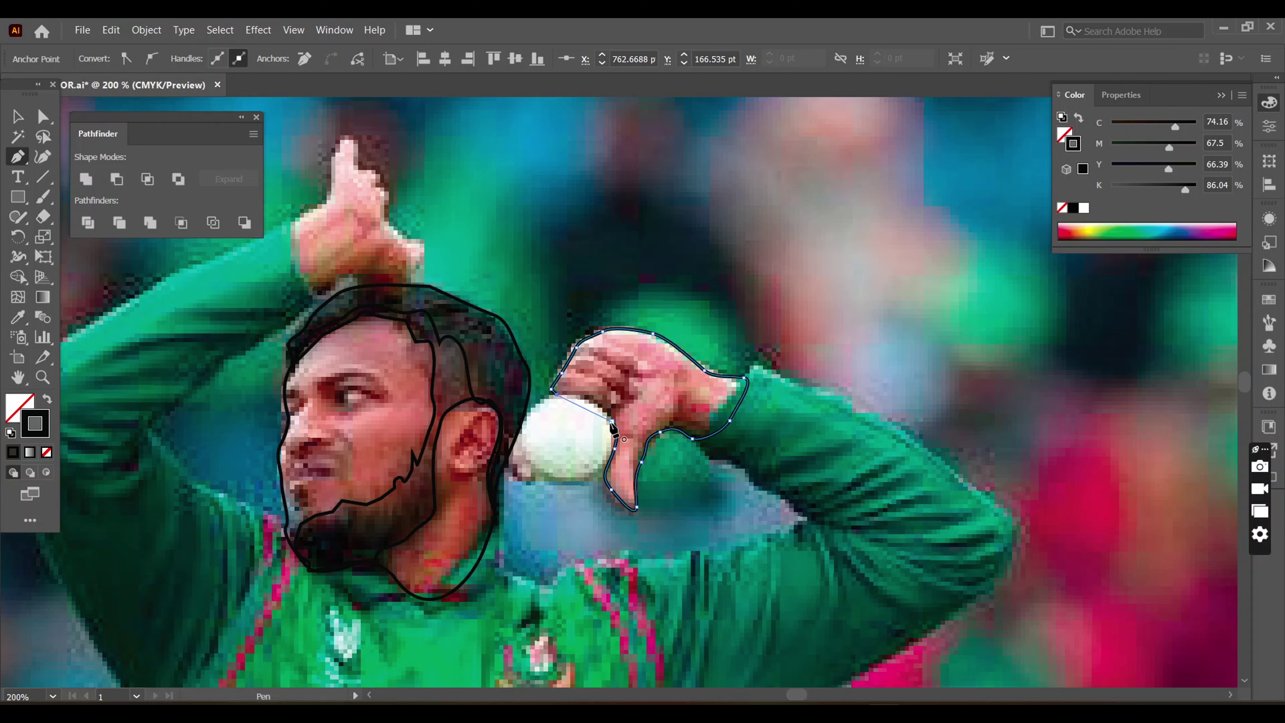
pyautogui.click(613, 421)
# - Outline the fingers gripping the ball, including the top finger, as closed shapes
pyautogui.hotkey('ctrl', '+')
pyautogui.click(480, 336)
pyautogui.click(557, 384)
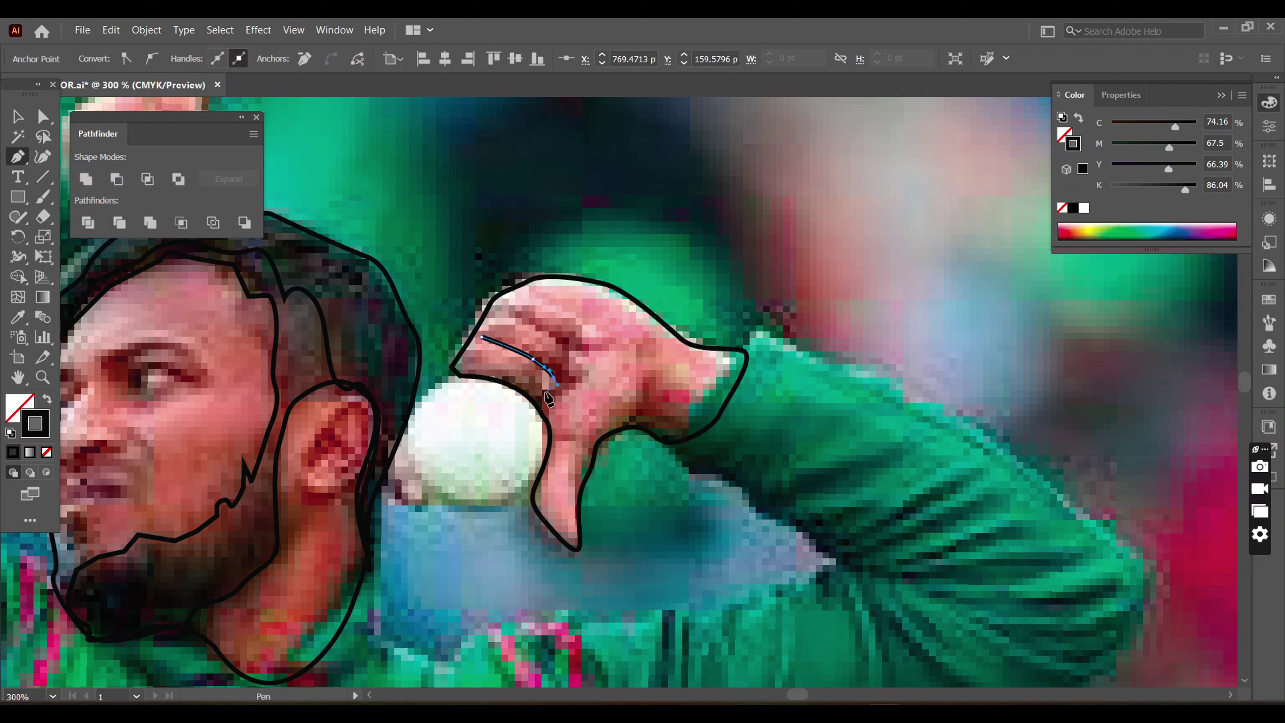
pyautogui.keyDown('ctrl'); pyautogui.click(507, 337); pyautogui.keyUp('ctrl')
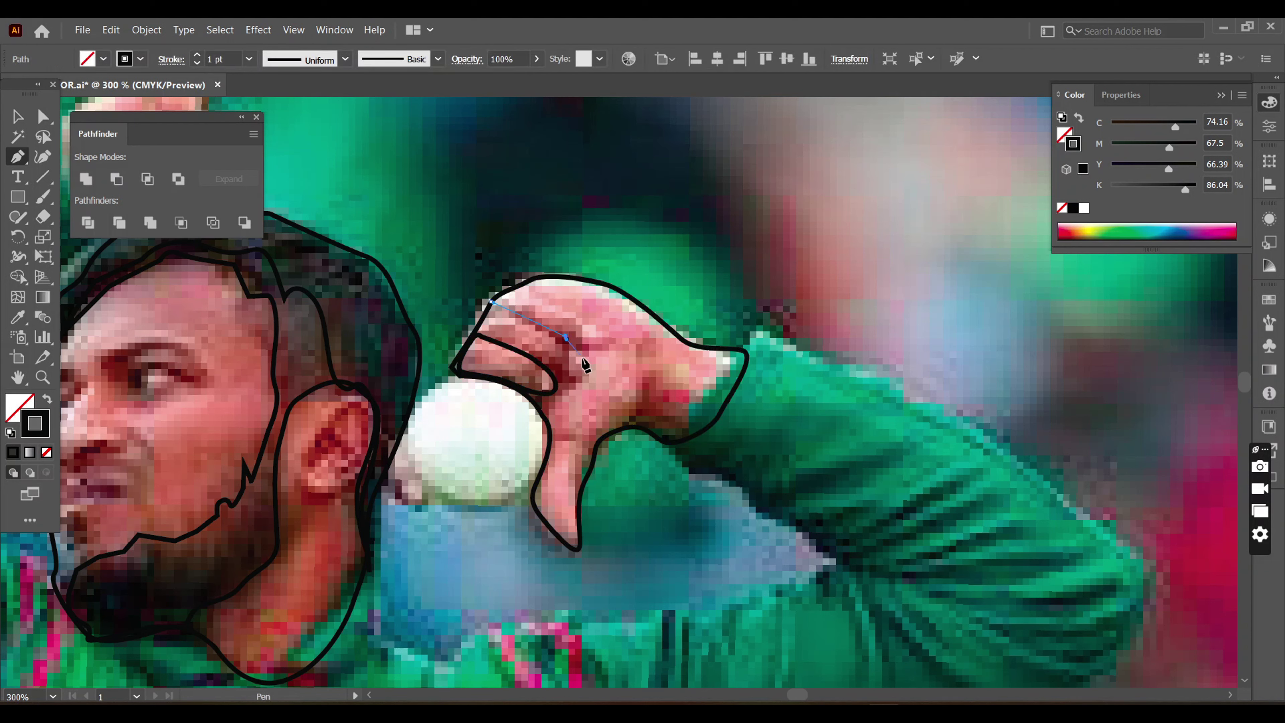
pyautogui.click(566, 336)
pyautogui.click(480, 336)
pyautogui.moveTo(491, 301); pyautogui.dragTo(508, 306)
pyautogui.click(530, 286)
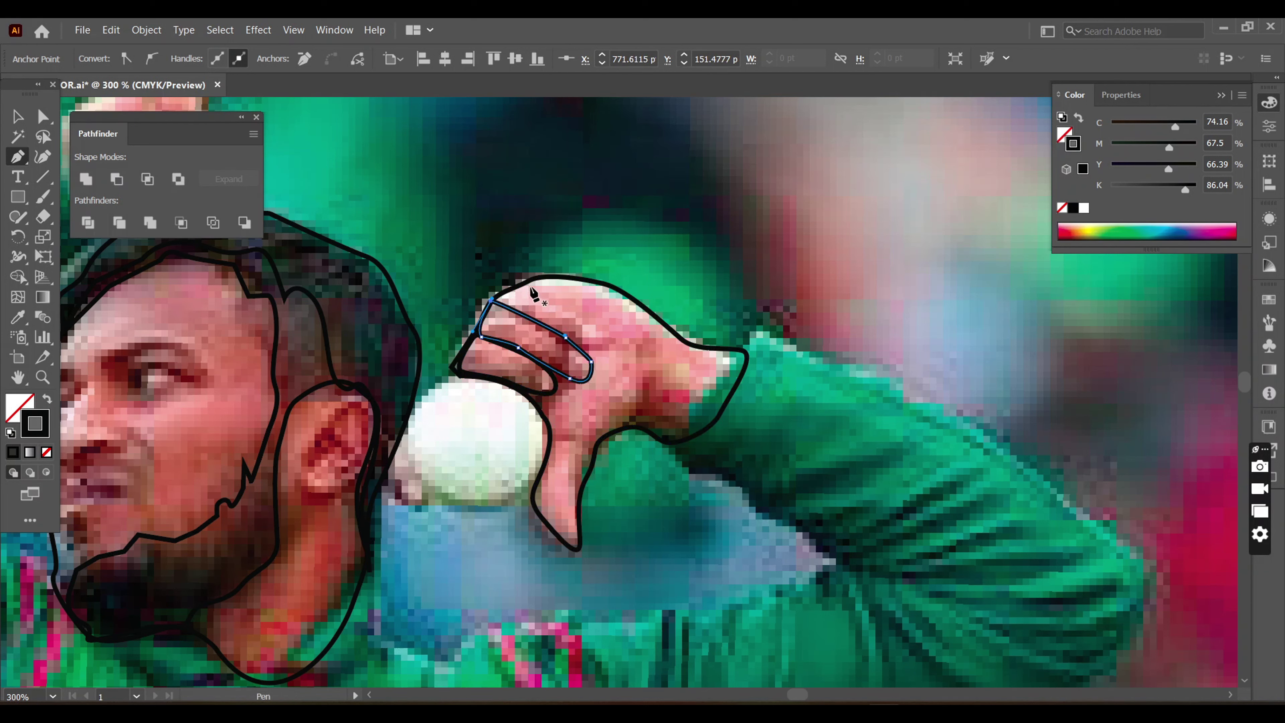
pyautogui.click(612, 337)
pyautogui.click(565, 335)
pyautogui.keyDown('ctrl'); pyautogui.click(557, 303); pyautogui.keyUp('ctrl')
pyautogui.click(565, 335)
# - Trace the raised hand's thumb, edge and rounded fingertip
pyautogui.hotkey('ctrl', '0')
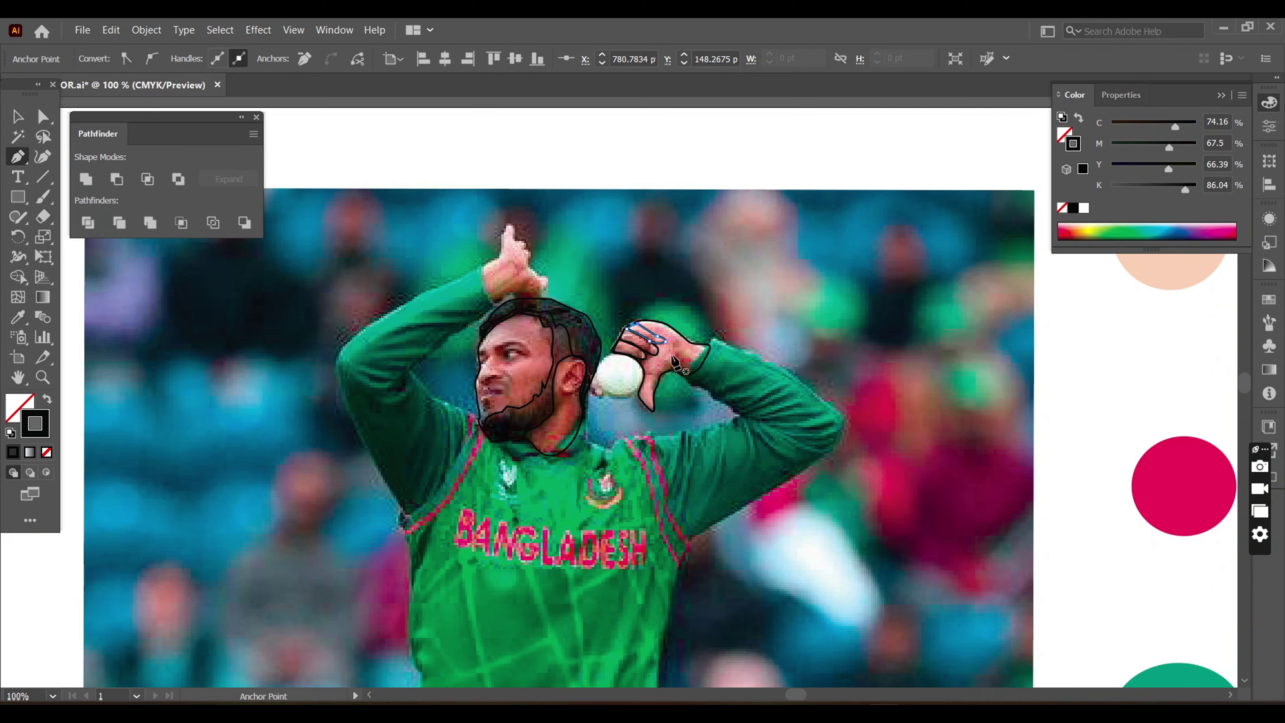
pyautogui.hotkey('ctrl', '+')
pyautogui.hotkey('ctrl', '+')
pyautogui.click(579, 238)
pyautogui.click(592, 281)
pyautogui.click(657, 282)
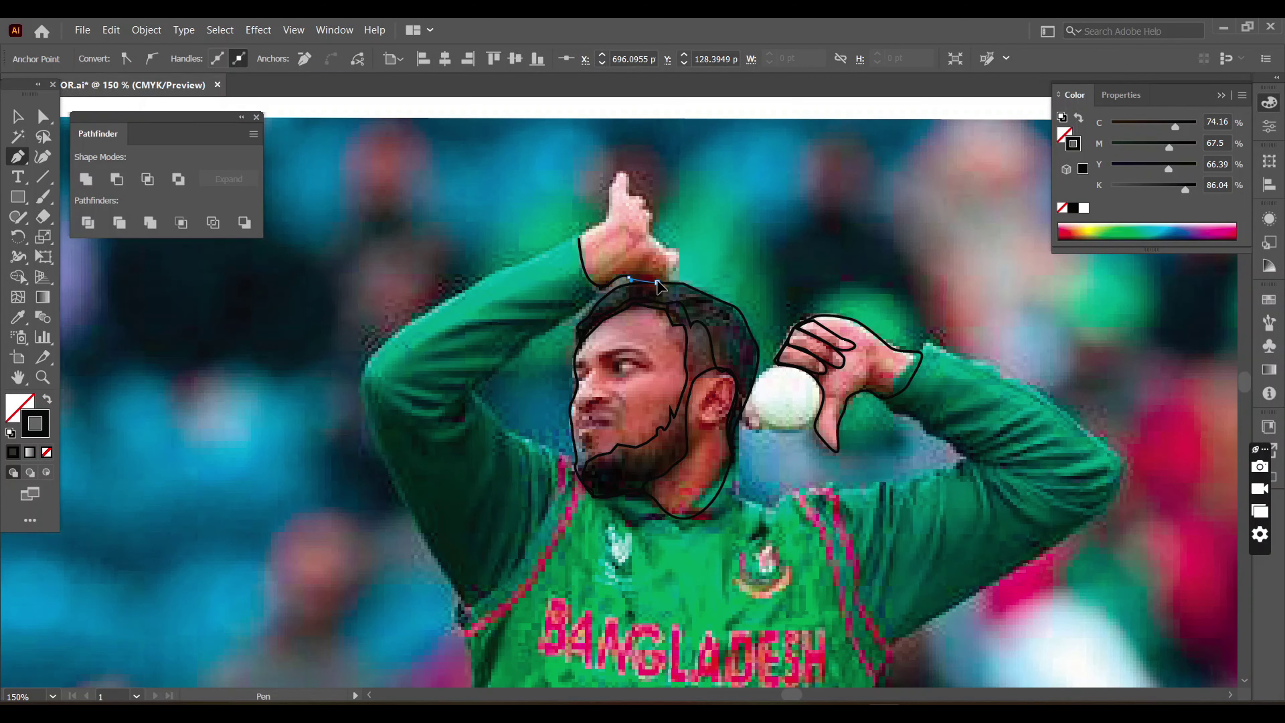
pyautogui.click(645, 204)
pyautogui.click(631, 197)
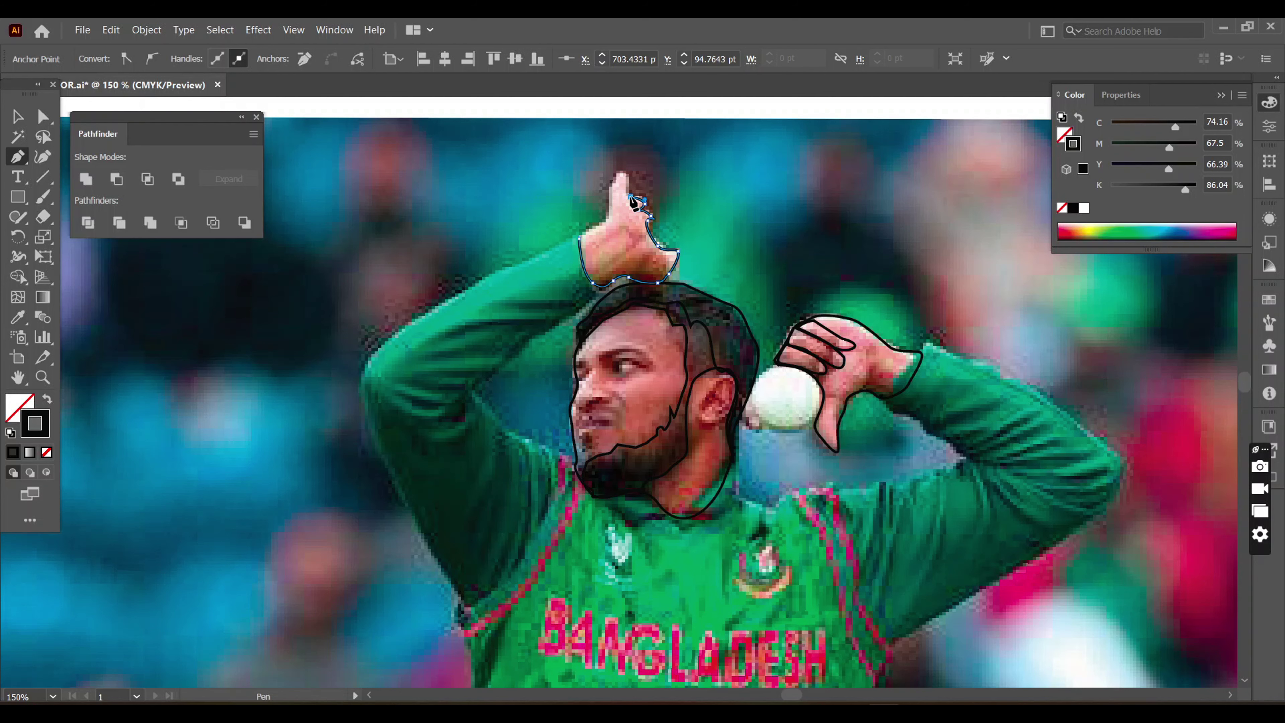
pyautogui.moveTo(623, 174); pyautogui.dragTo(616, 175)
pyautogui.hotkey('ctrl', '-')
pyautogui.scroll(-5, 751, 403)
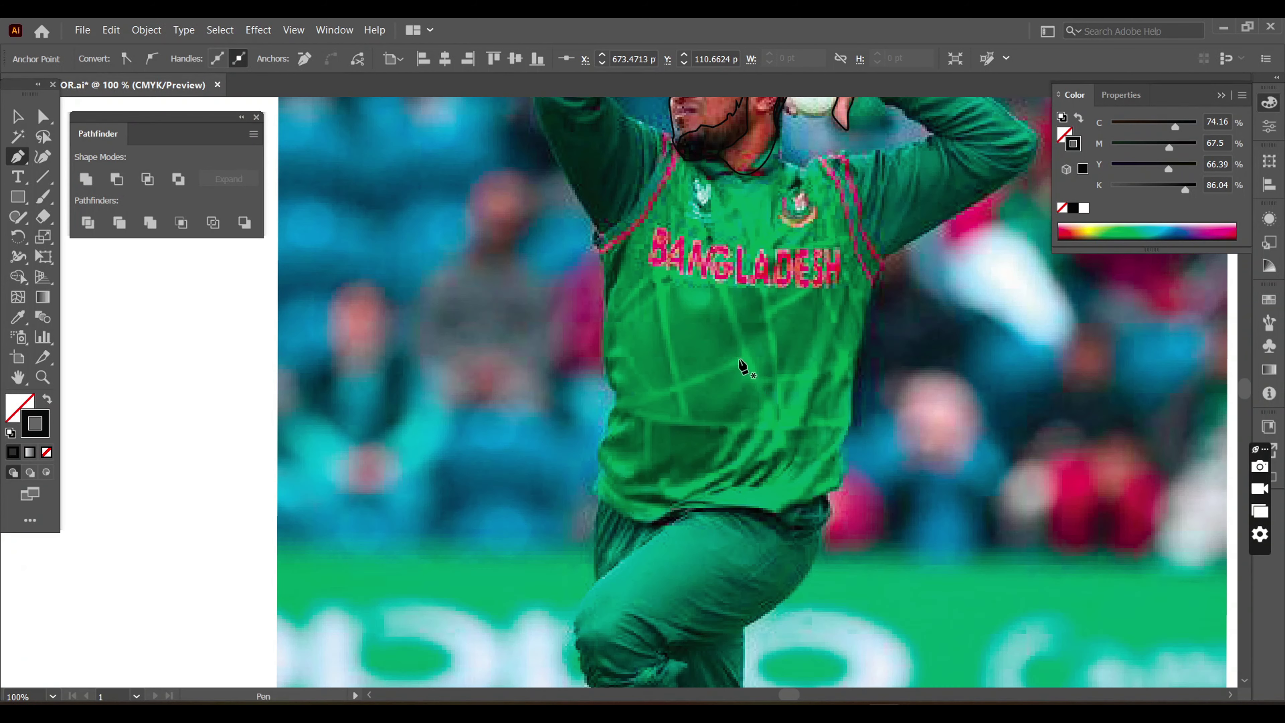
pyautogui.scroll(5, 751, 403)
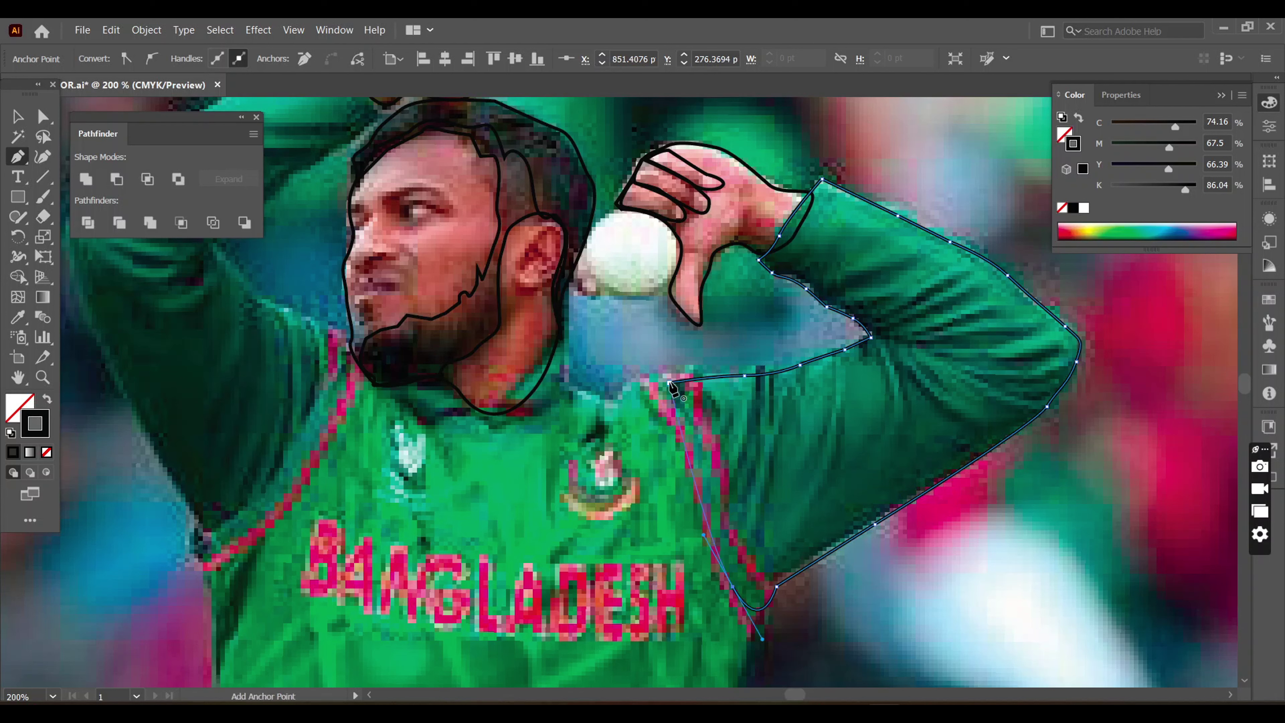
# - Draw closed crease shapes across the sleeve from the cuff toward the elbow
pyautogui.click(751, 382)
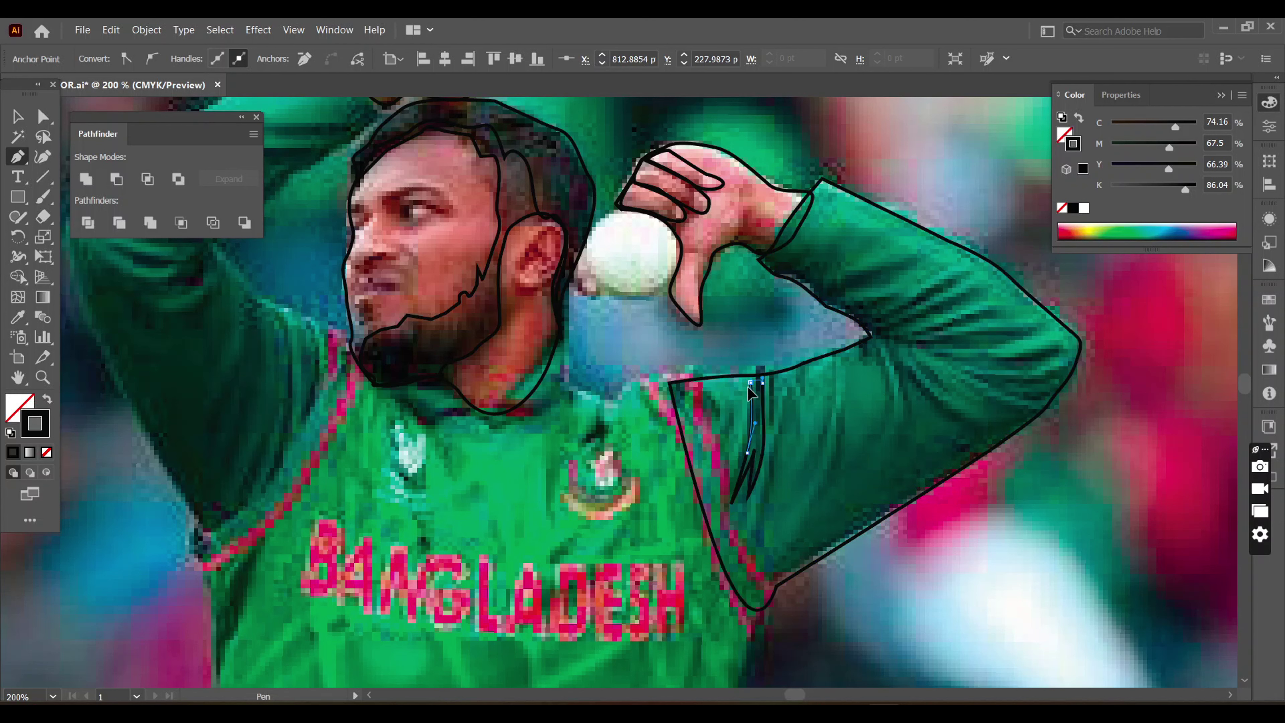
pyautogui.click(784, 403)
pyautogui.moveTo(769, 459); pyautogui.dragTo(809, 489)
pyautogui.click(783, 404)
pyautogui.click(830, 408)
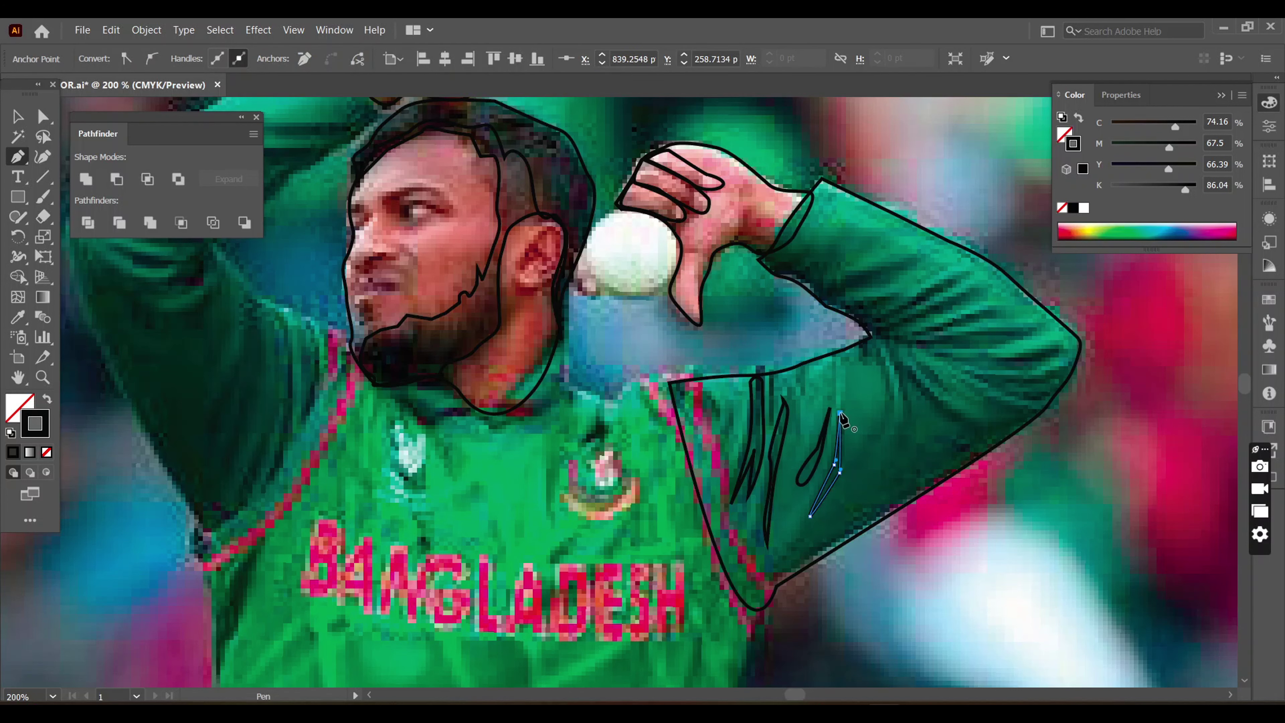
pyautogui.click(840, 413)
pyautogui.click(874, 364)
pyautogui.click(890, 398)
pyautogui.click(869, 452)
pyautogui.click(904, 383)
pyautogui.click(899, 456)
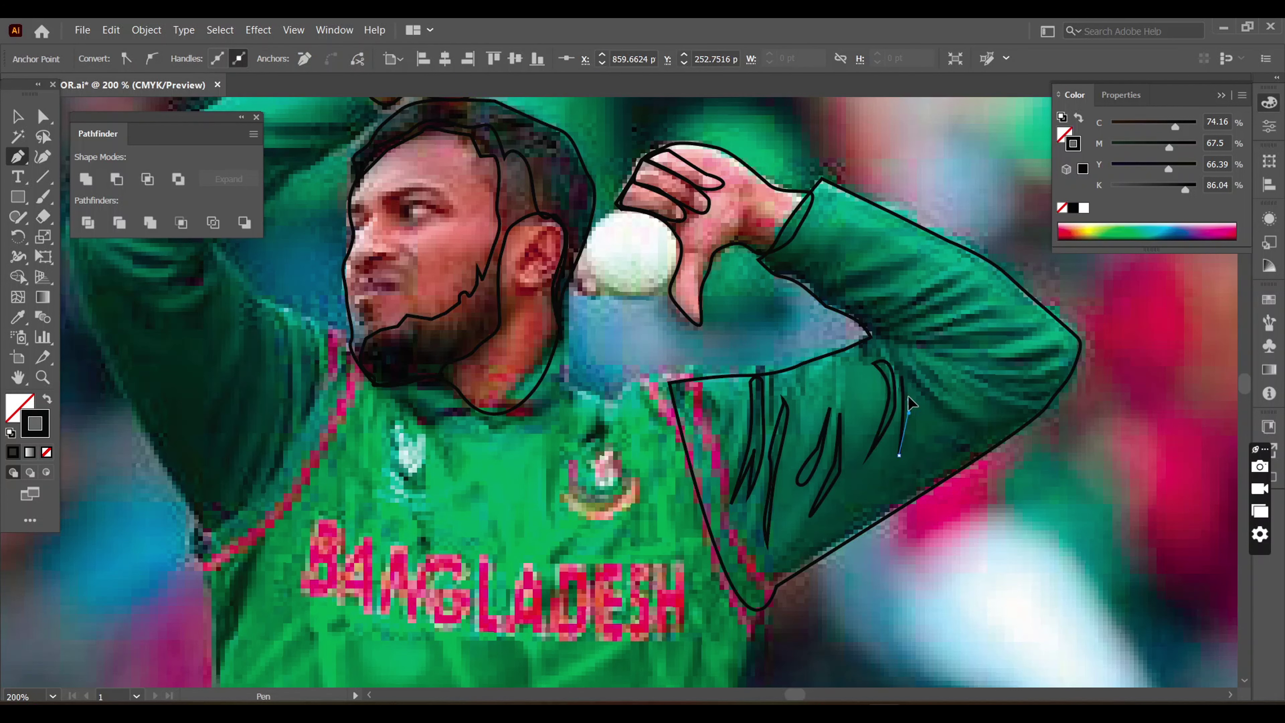
pyautogui.click(900, 364)
pyautogui.moveTo(960, 417); pyautogui.dragTo(987, 421)
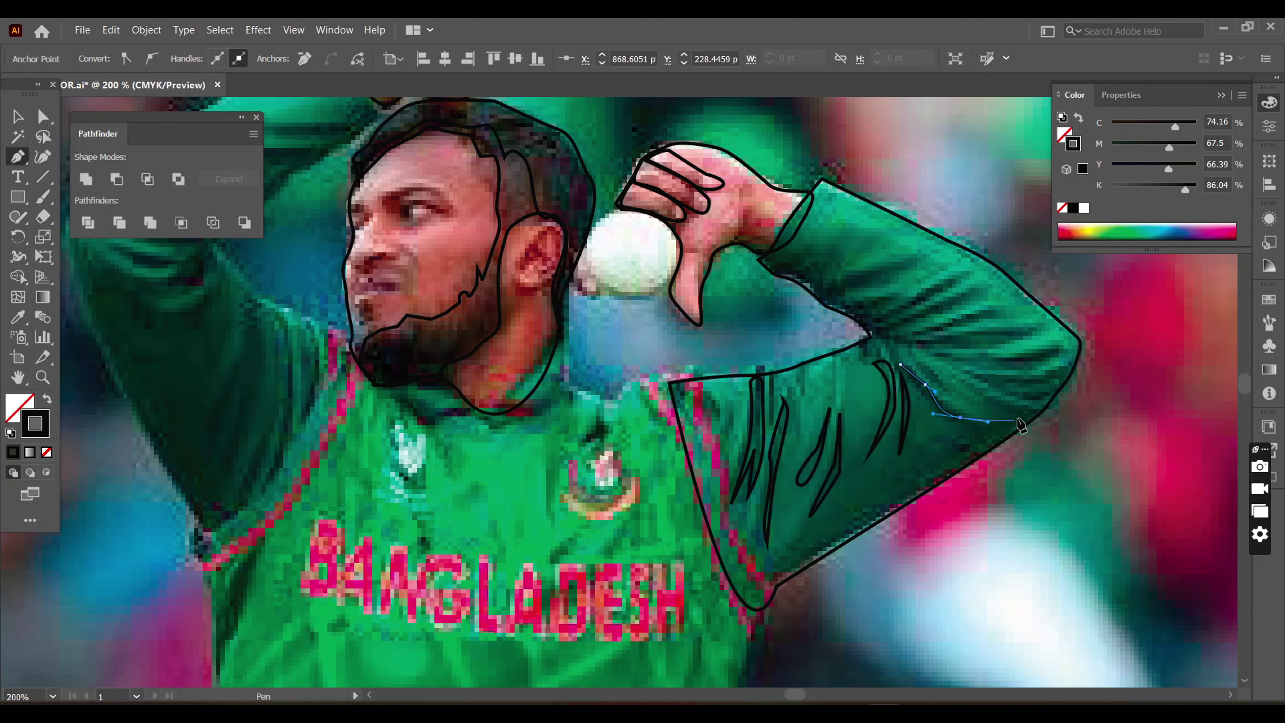
pyautogui.click(984, 375)
pyautogui.click(1063, 365)
pyautogui.click(1045, 387)
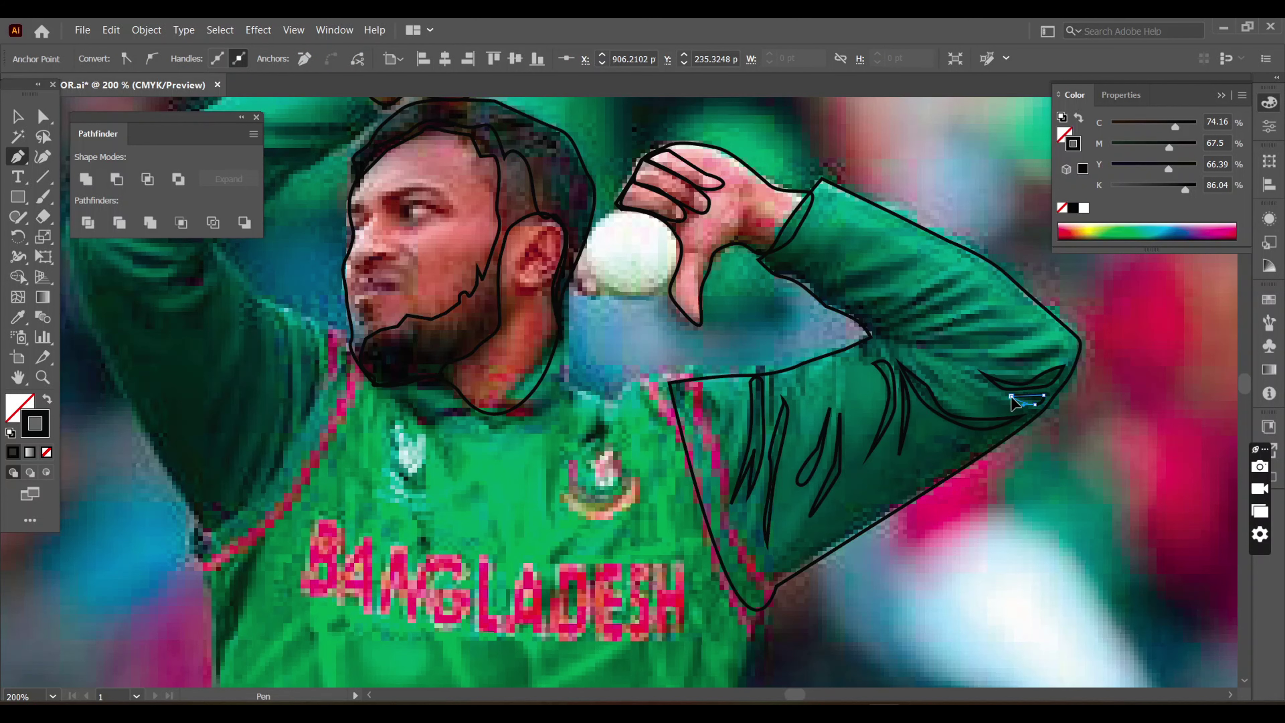
# - Add narrow crease shapes along the upper sleeve and near the elbow tip
pyautogui.click(832, 286)
pyautogui.moveTo(882, 282); pyautogui.dragTo(897, 282)
pyautogui.click(914, 261)
pyautogui.click(853, 306)
pyautogui.click(894, 295)
pyautogui.click(866, 318)
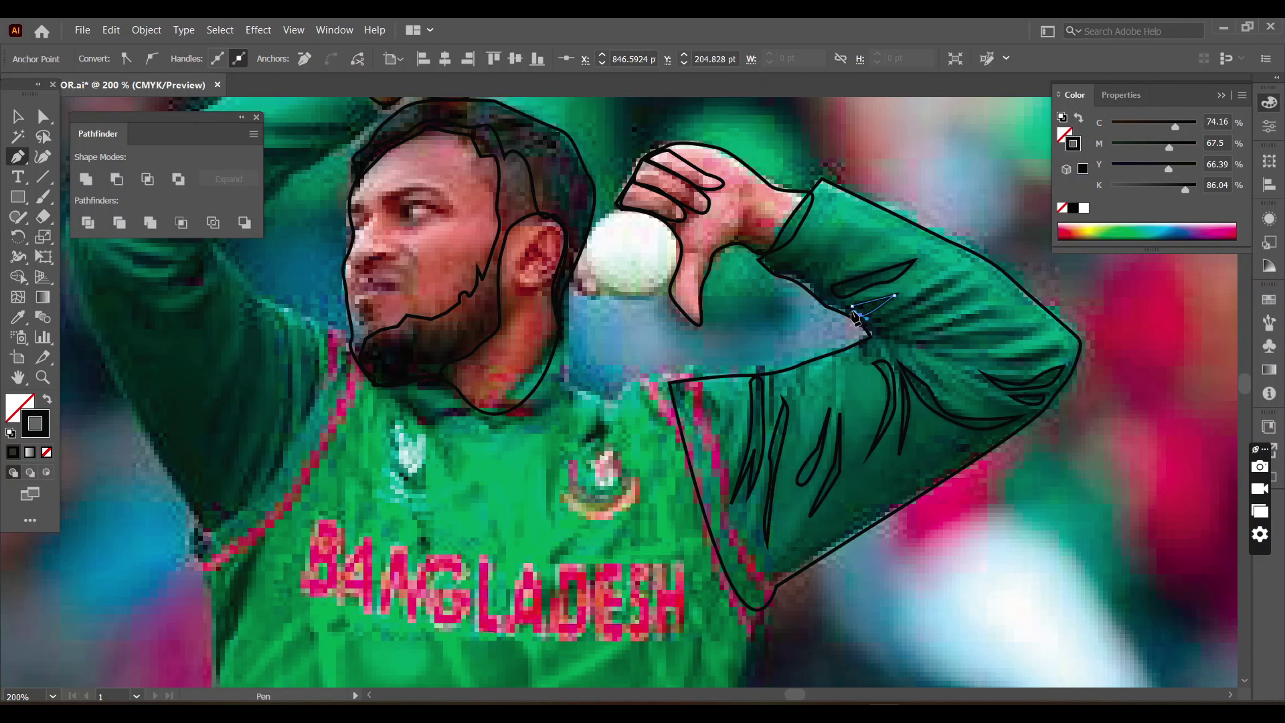
pyautogui.click(888, 326)
pyautogui.click(973, 292)
pyautogui.click(892, 332)
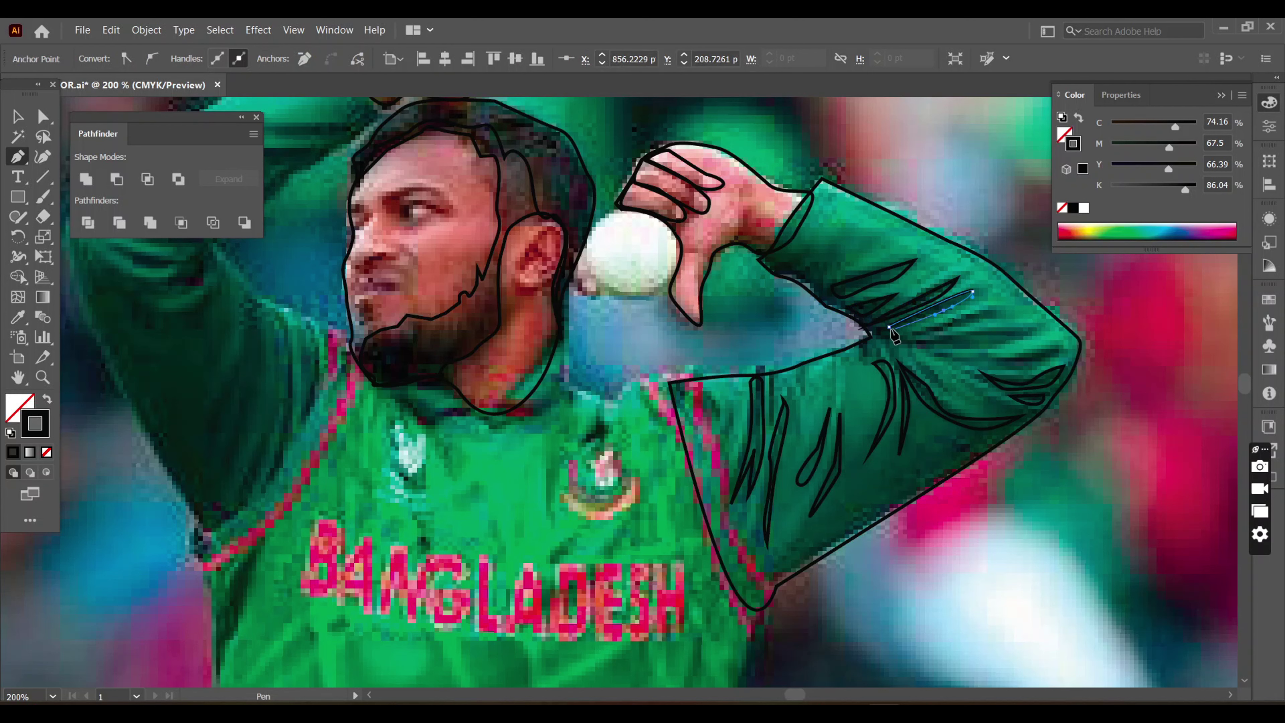
pyautogui.click(931, 340)
pyautogui.click(1034, 330)
pyautogui.click(968, 348)
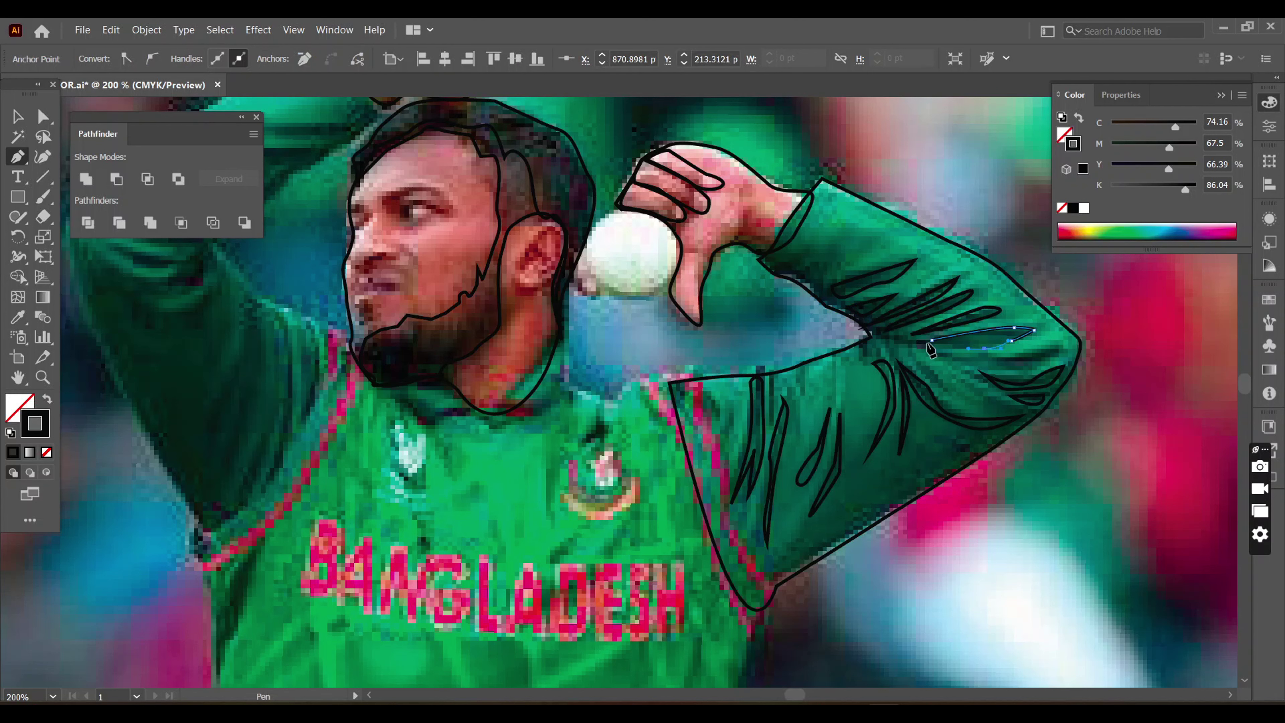
pyautogui.click(936, 353)
pyautogui.click(1047, 354)
pyautogui.click(1017, 365)
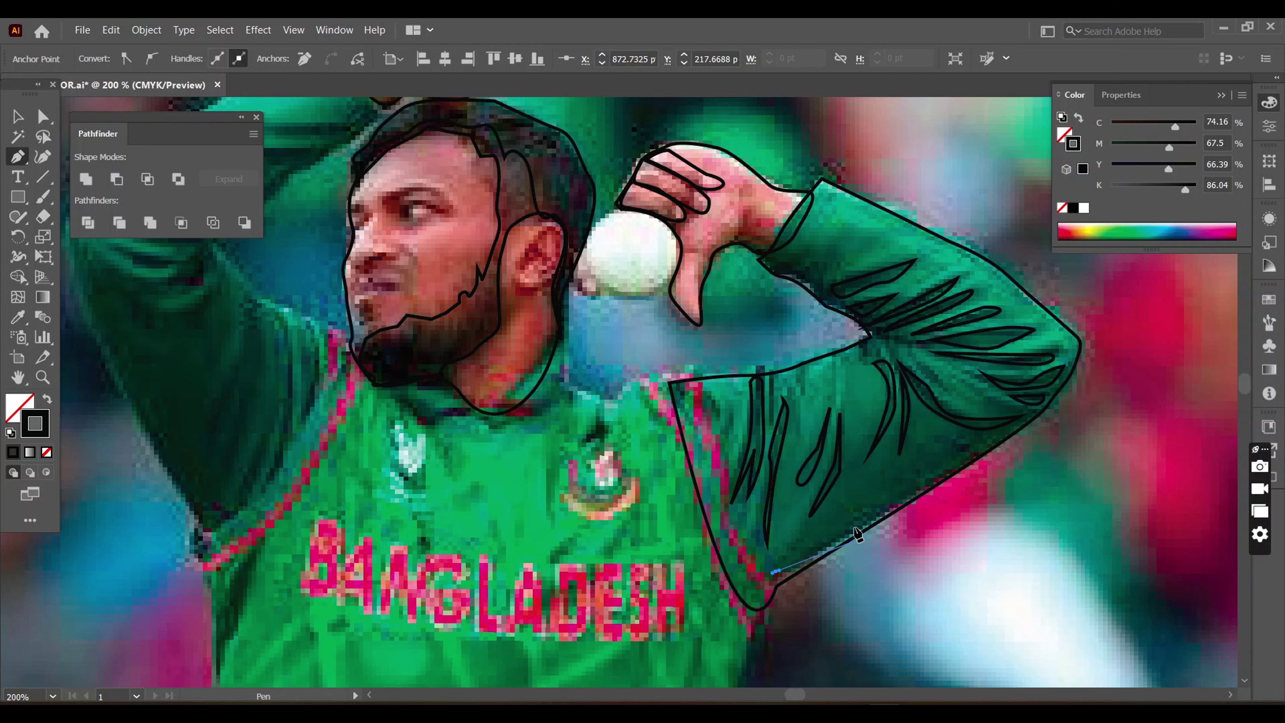
# - Trace the sleeve's lower edge with four anchors
pyautogui.click(776, 572)
pyautogui.click(888, 507)
pyautogui.click(1021, 420)
pyautogui.click(1075, 349)
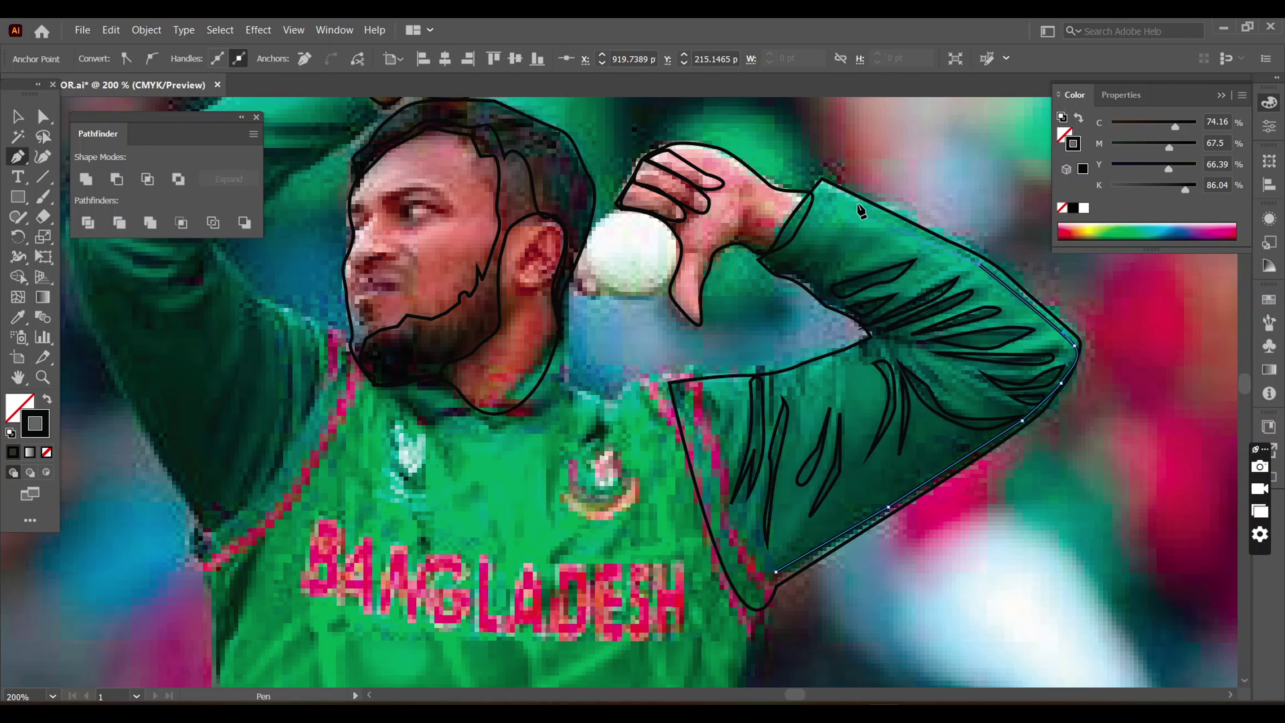
pyautogui.scroll(1, 861, 210)
pyautogui.scroll(1, 989, 270)
pyautogui.scroll(1, 966, 333)
pyautogui.scroll(1, 836, 271)
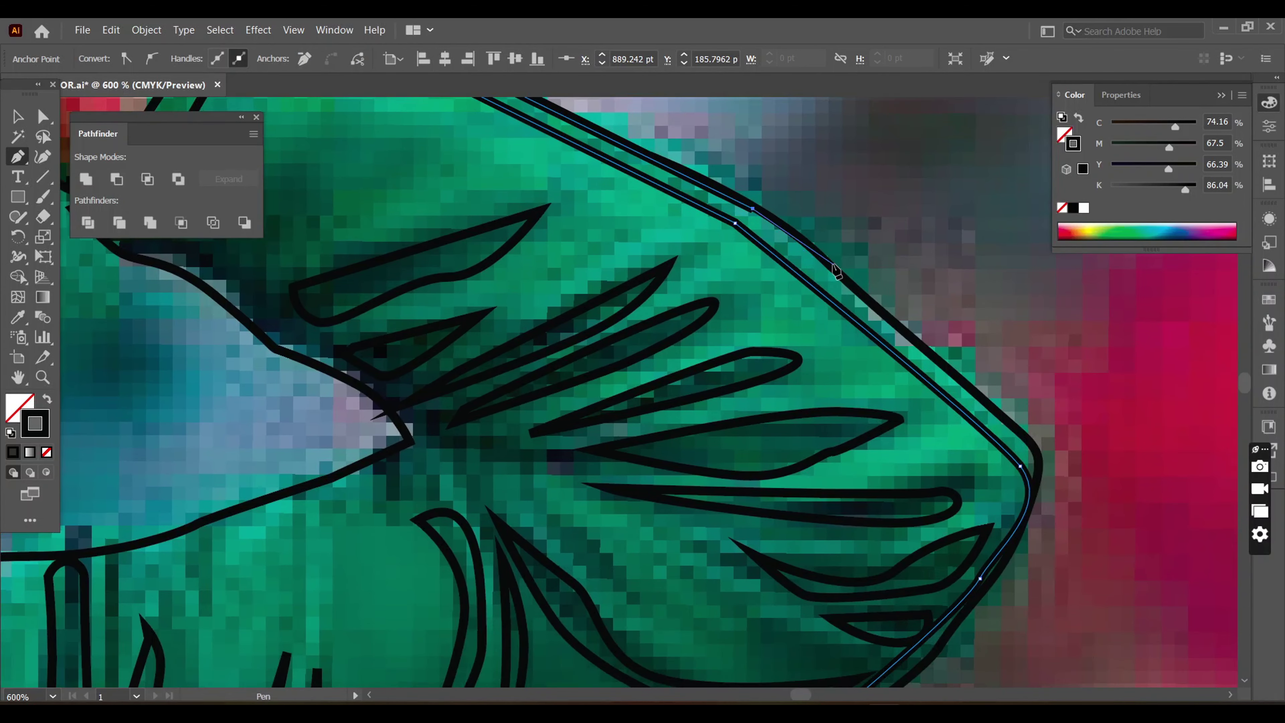
# - Add anchors at the sleeve's lower-left tip
pyautogui.moveTo(836, 272); pyautogui.dragTo(817, 178)
pyautogui.moveTo(831, 358); pyautogui.dragTo(511, 445)
pyautogui.moveTo(709, 455); pyautogui.dragTo(712, 339)
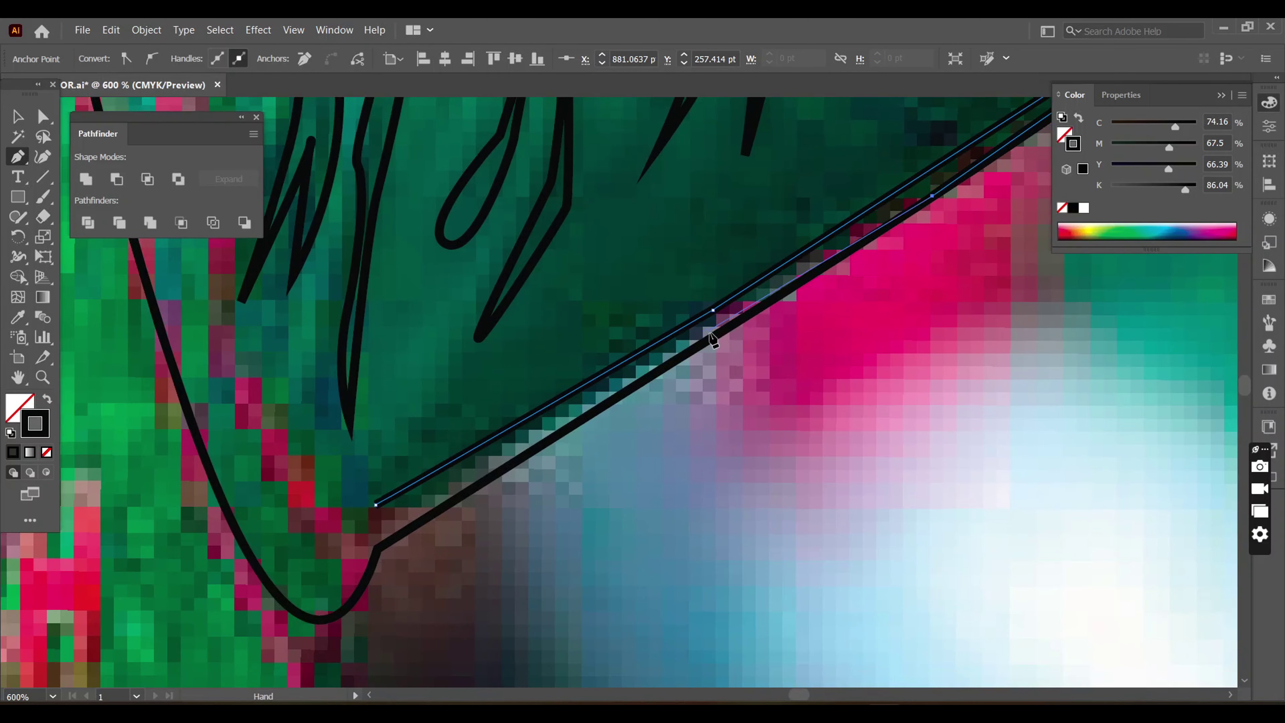
pyautogui.scroll(-2, 713, 339)
pyautogui.click(506, 358)
pyautogui.click(556, 339)
pyautogui.scroll(-1, 456, 329)
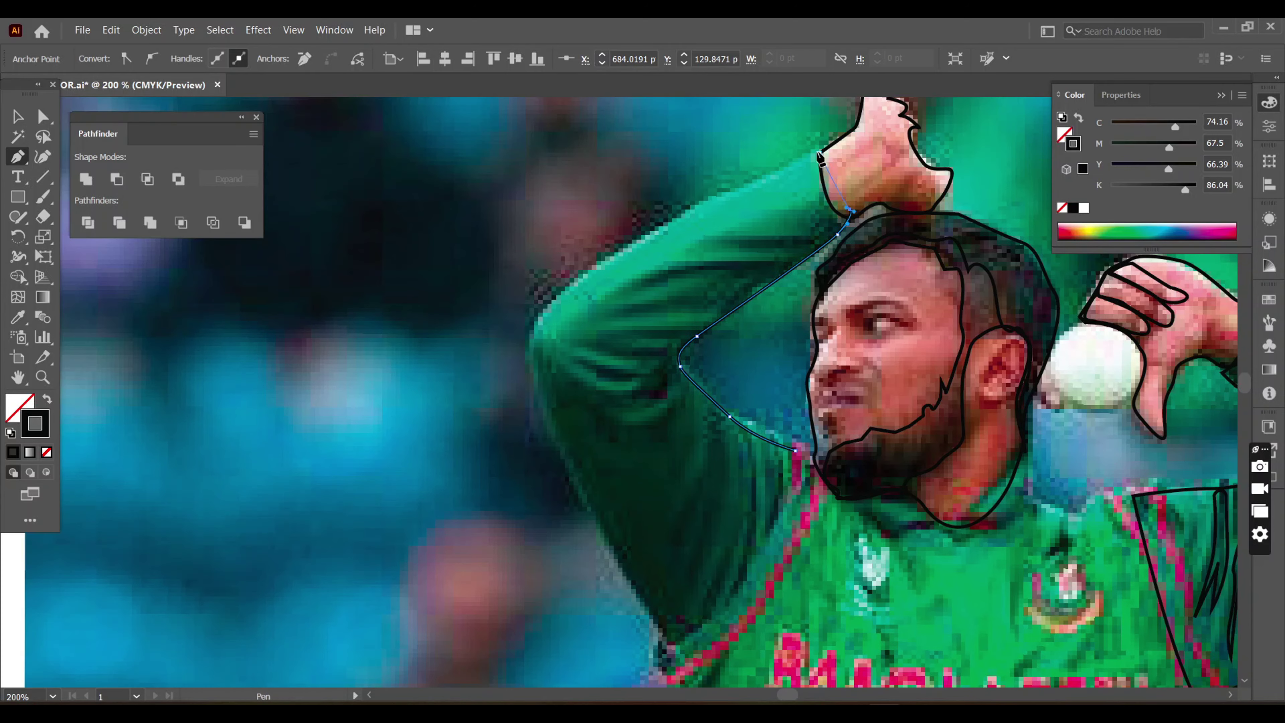
# - Trace the outer sleeve edge and close the raised sleeve outline at its bottom
pyautogui.click(820, 153)
pyautogui.click(564, 287)
pyautogui.scroll(-2, 585, 299)
pyautogui.click(596, 305)
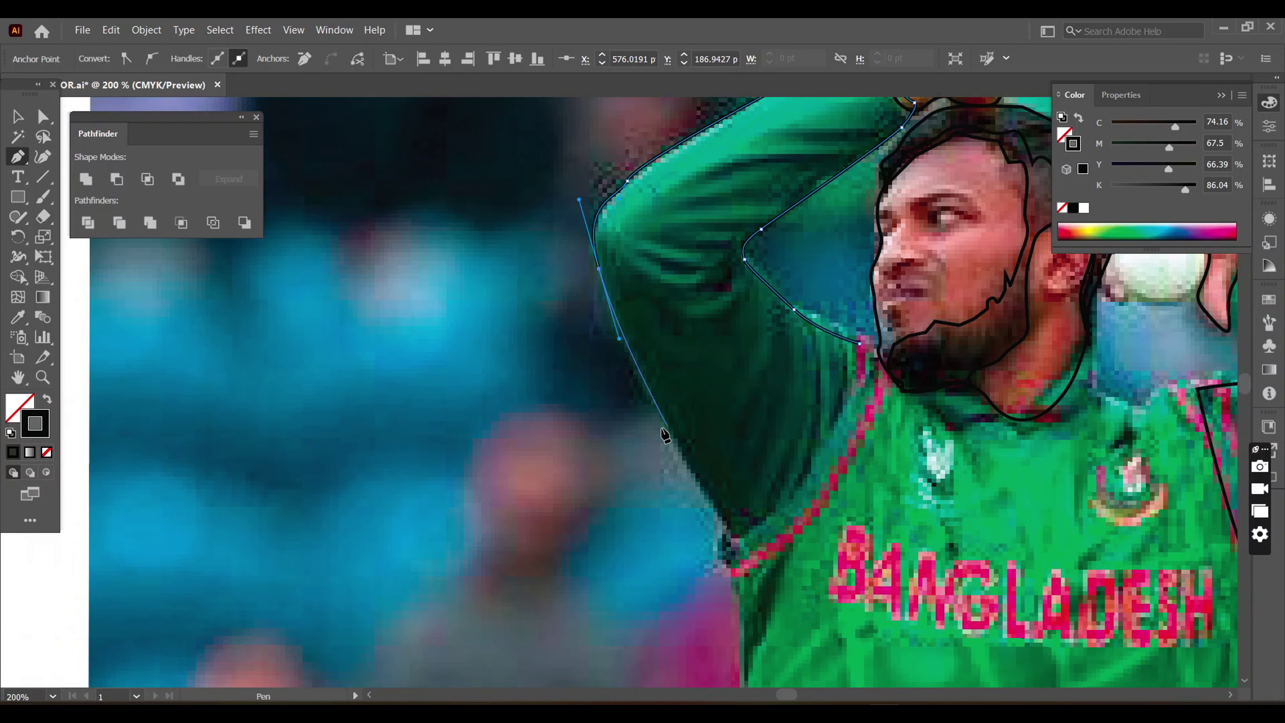
pyautogui.click(672, 480)
pyautogui.click(731, 587)
pyautogui.click(843, 523)
# - Draw three closed crescent fold shapes on the sleeve
pyautogui.click(705, 357)
pyautogui.moveTo(764, 371); pyautogui.dragTo(726, 389)
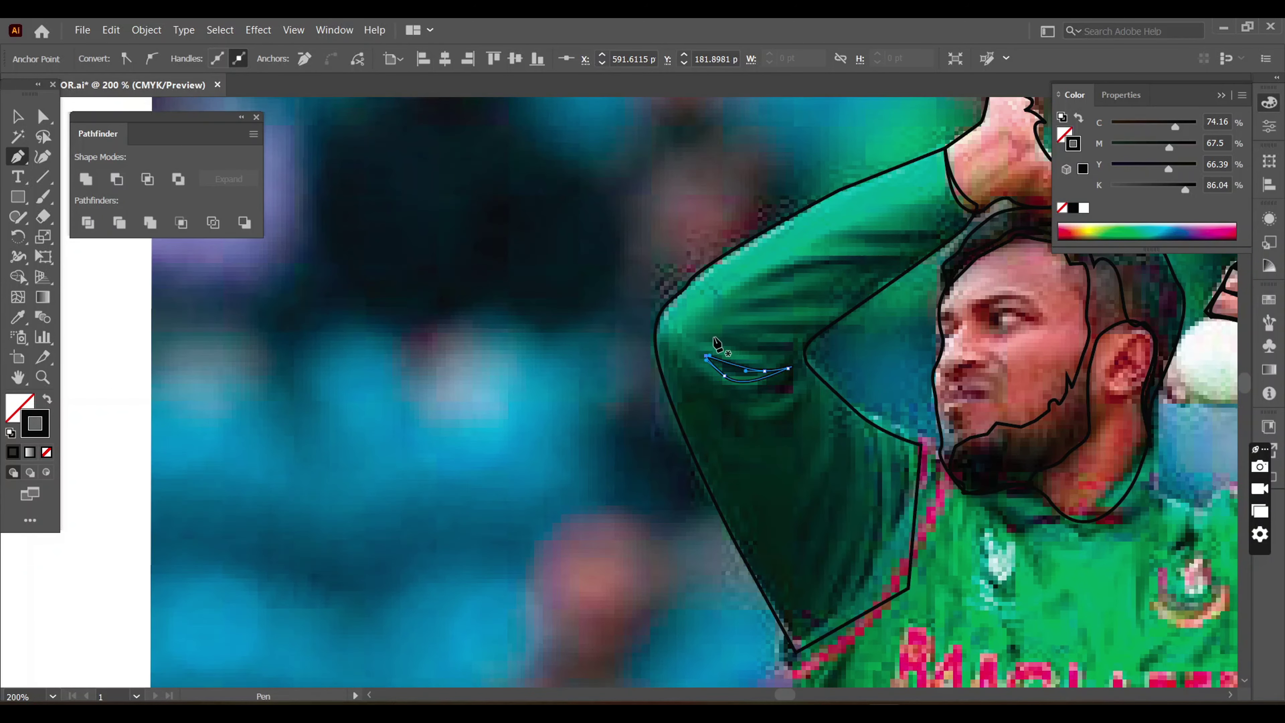
pyautogui.click(706, 356)
pyautogui.click(711, 336)
pyautogui.moveTo(779, 344); pyautogui.dragTo(790, 347)
pyautogui.click(708, 346)
pyautogui.click(746, 303)
pyautogui.click(811, 294)
pyautogui.moveTo(845, 297); pyautogui.dragTo(873, 281)
pyautogui.moveTo(850, 308); pyautogui.dragTo(801, 316)
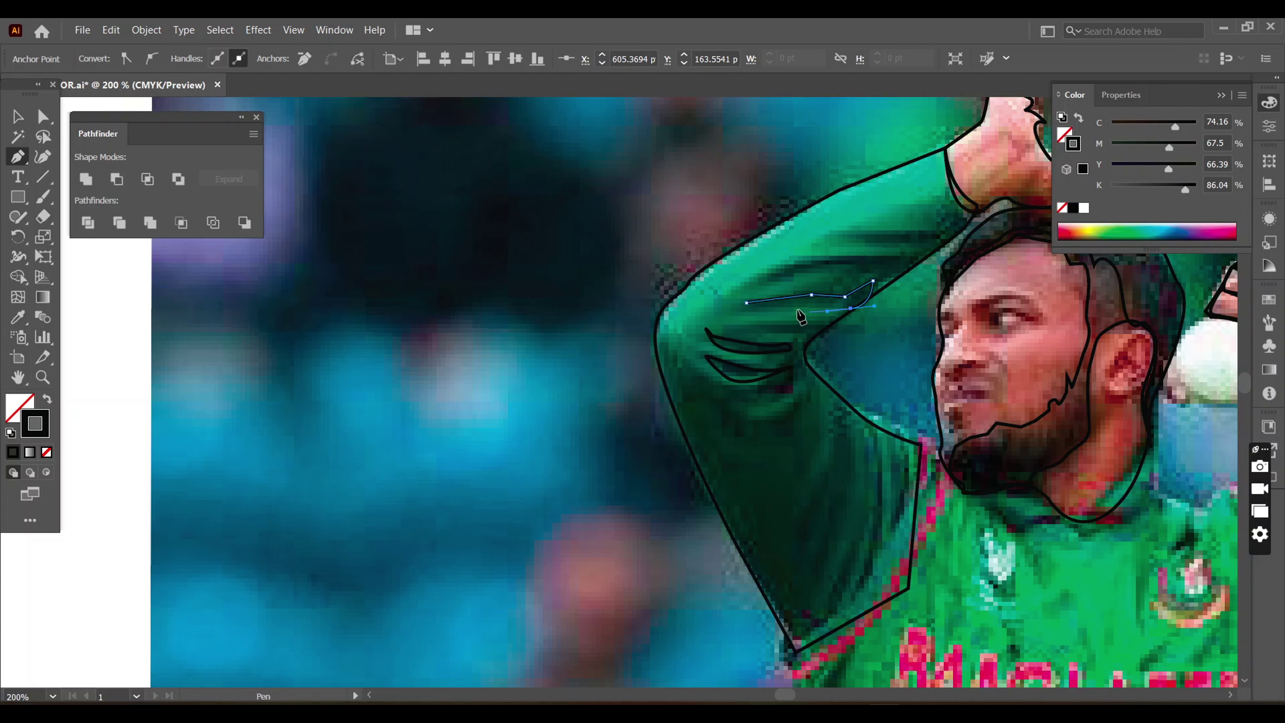
pyautogui.click(746, 303)
# - Add curved fold shapes along the upper sleeve toward the elbow
pyautogui.click(736, 290)
pyautogui.click(799, 274)
pyautogui.click(891, 259)
pyautogui.moveTo(843, 248); pyautogui.dragTo(789, 288)
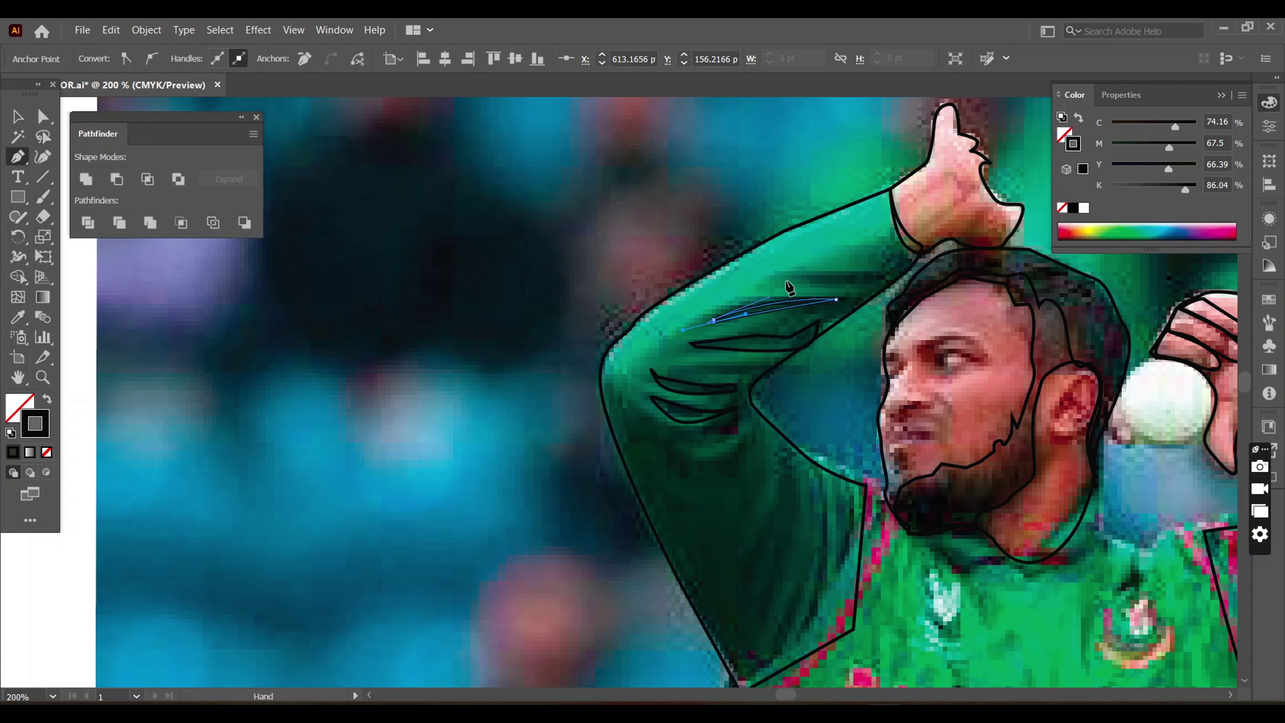
pyautogui.click(774, 274)
pyautogui.moveTo(874, 281); pyautogui.dragTo(864, 287)
# - Draw narrow folds near the elbow and a long fold down the forearm
pyautogui.moveTo(771, 366); pyautogui.dragTo(771, 261)
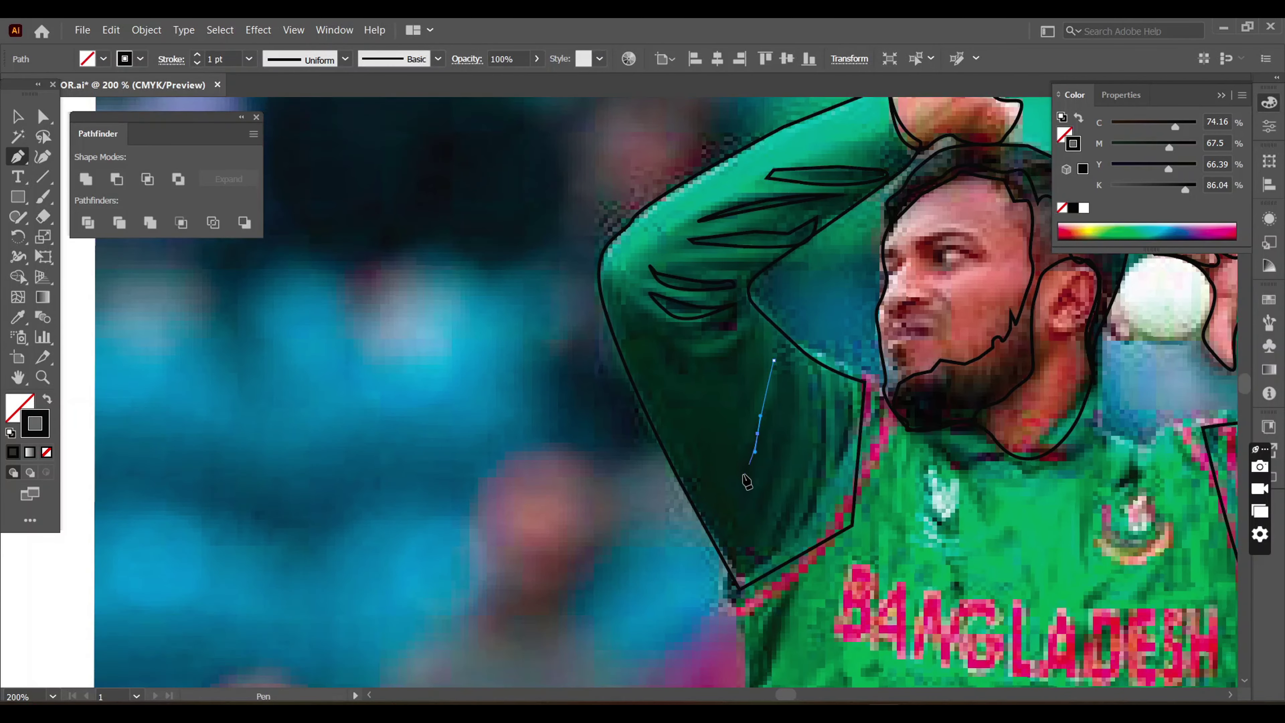
pyautogui.click(773, 360)
pyautogui.moveTo(766, 498); pyautogui.dragTo(744, 476)
pyautogui.click(773, 360)
pyautogui.click(663, 327)
pyautogui.click(732, 318)
pyautogui.moveTo(714, 338); pyautogui.dragTo(691, 337)
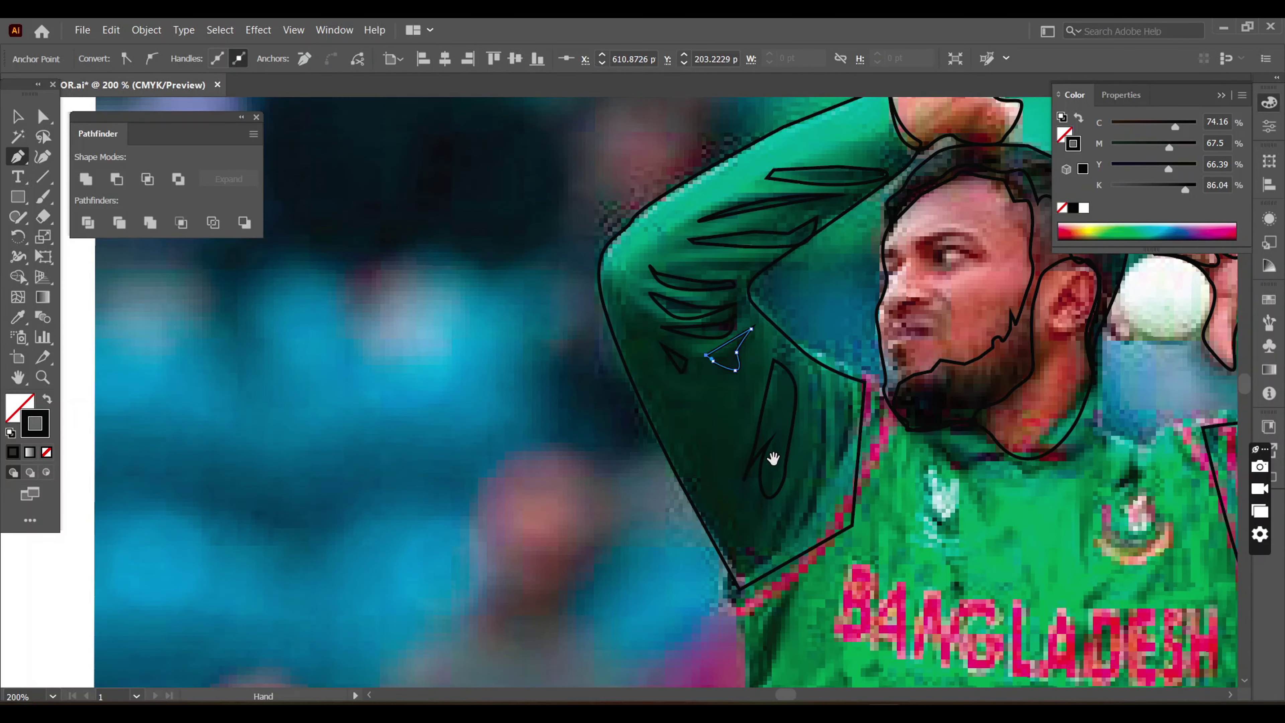
pyautogui.moveTo(774, 458); pyautogui.dragTo(713, 395)
pyautogui.click(760, 303)
pyautogui.moveTo(753, 416)
pyautogui.mouseDown()
pyautogui.moveTo(738, 464)
pyautogui.moveTo(749, 394)
pyautogui.mouseUp()
# - Start the trouser outline at the shirt hem and curve it along the waistband
pyautogui.scroll(-3, 774, 348)
pyautogui.scroll(-3, 774, 348)
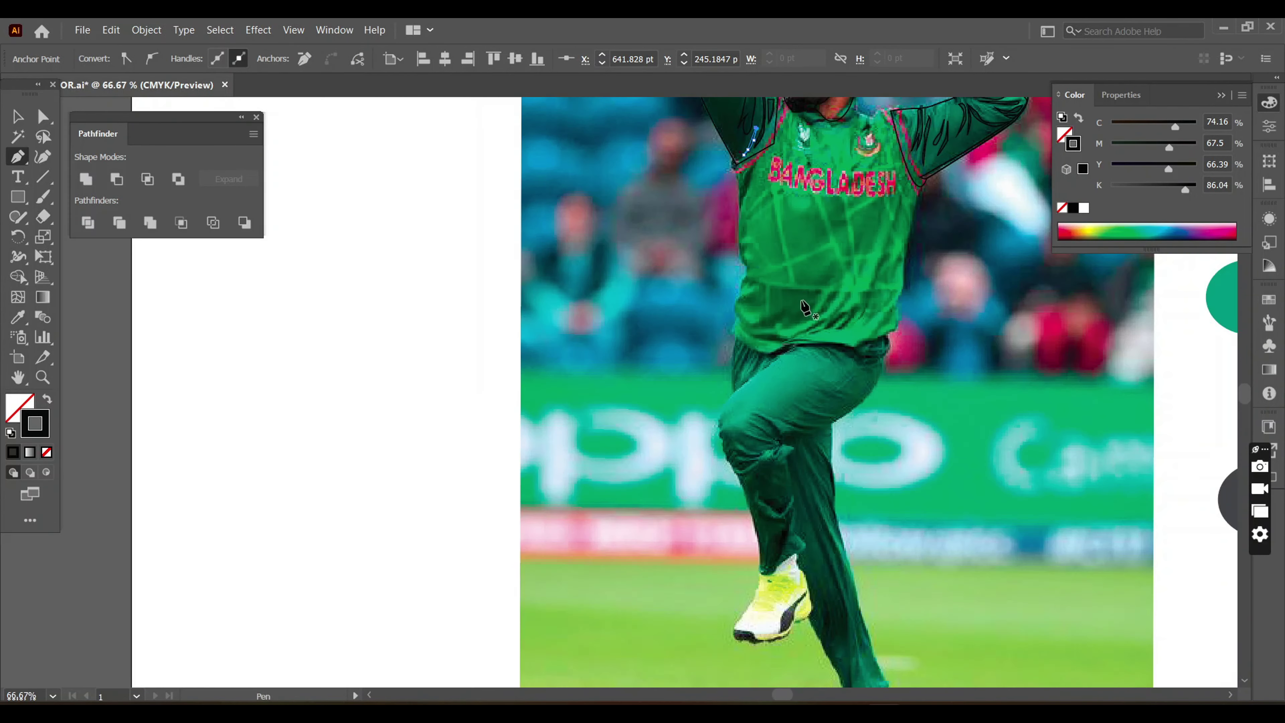
pyautogui.moveTo(810, 253); pyautogui.dragTo(809, 304)
pyautogui.scroll(2, 838, 351)
pyautogui.moveTo(839, 351); pyautogui.dragTo(824, 211)
pyautogui.click(833, 340)
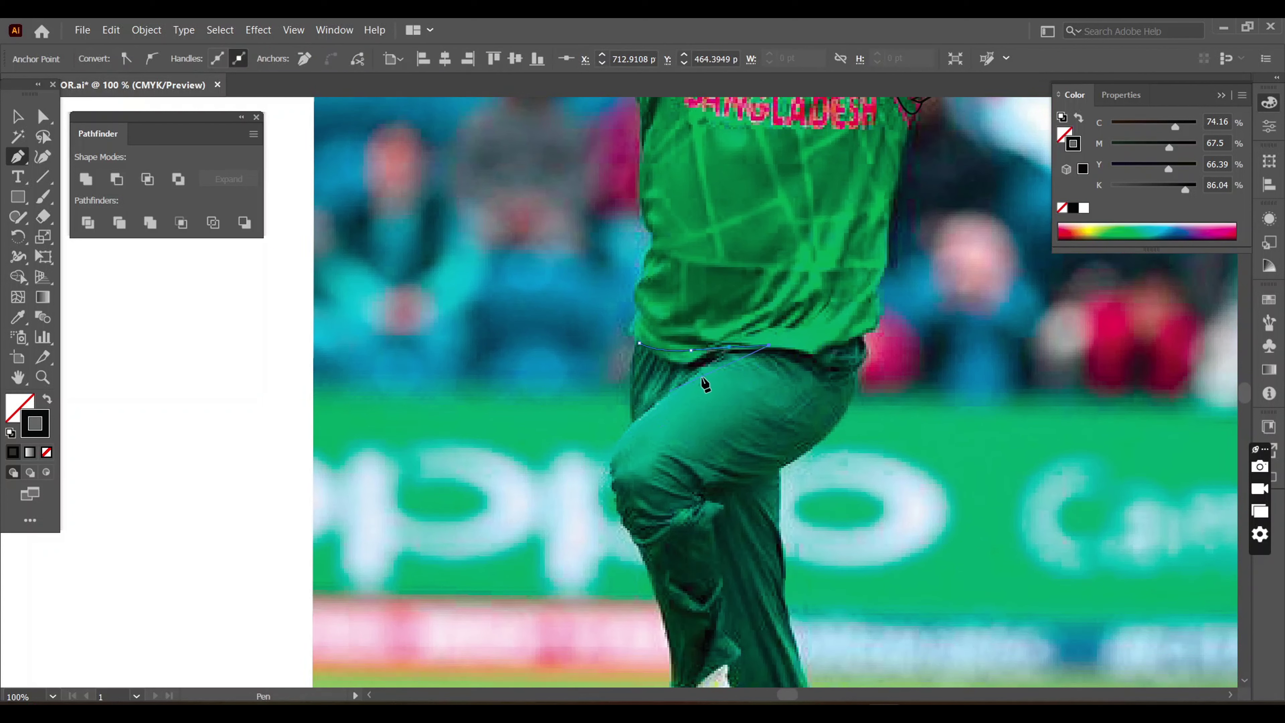
pyautogui.moveTo(610, 458); pyautogui.dragTo(719, 363)
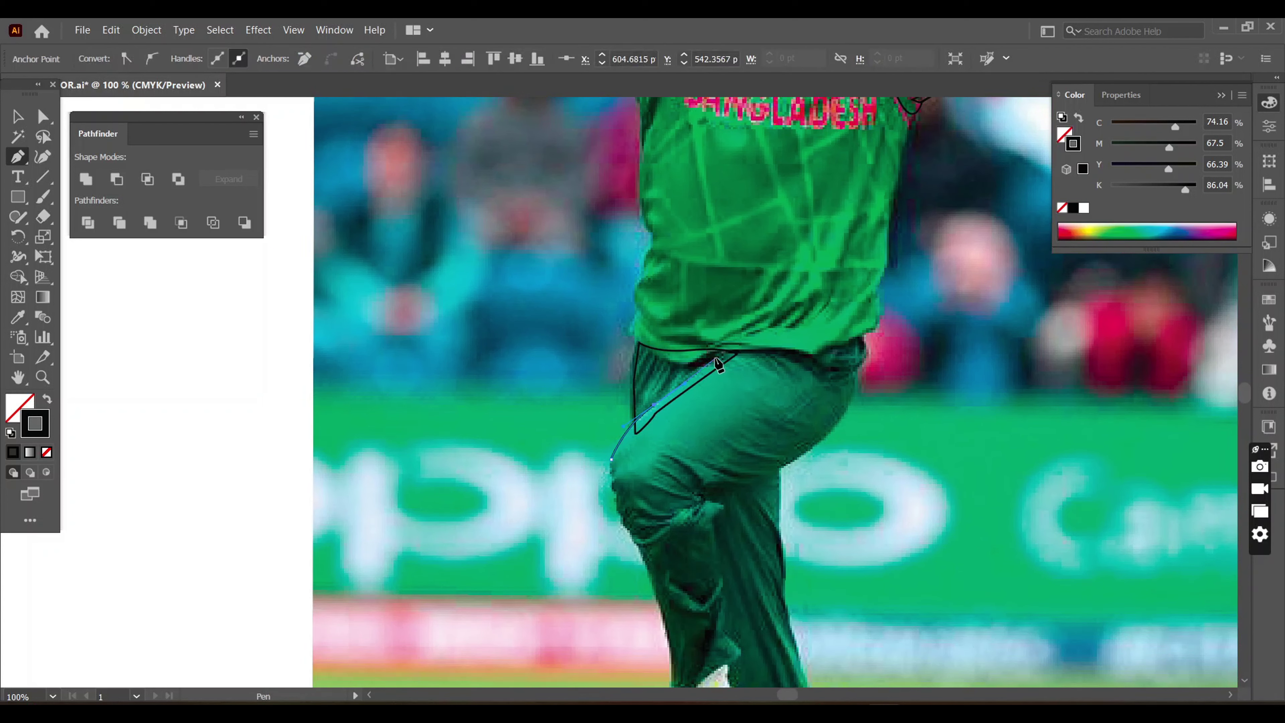
# - Carry the outline down the trouser edge to the shoe and up its left side
pyautogui.scroll(-5, 870, 345)
pyautogui.click(622, 354)
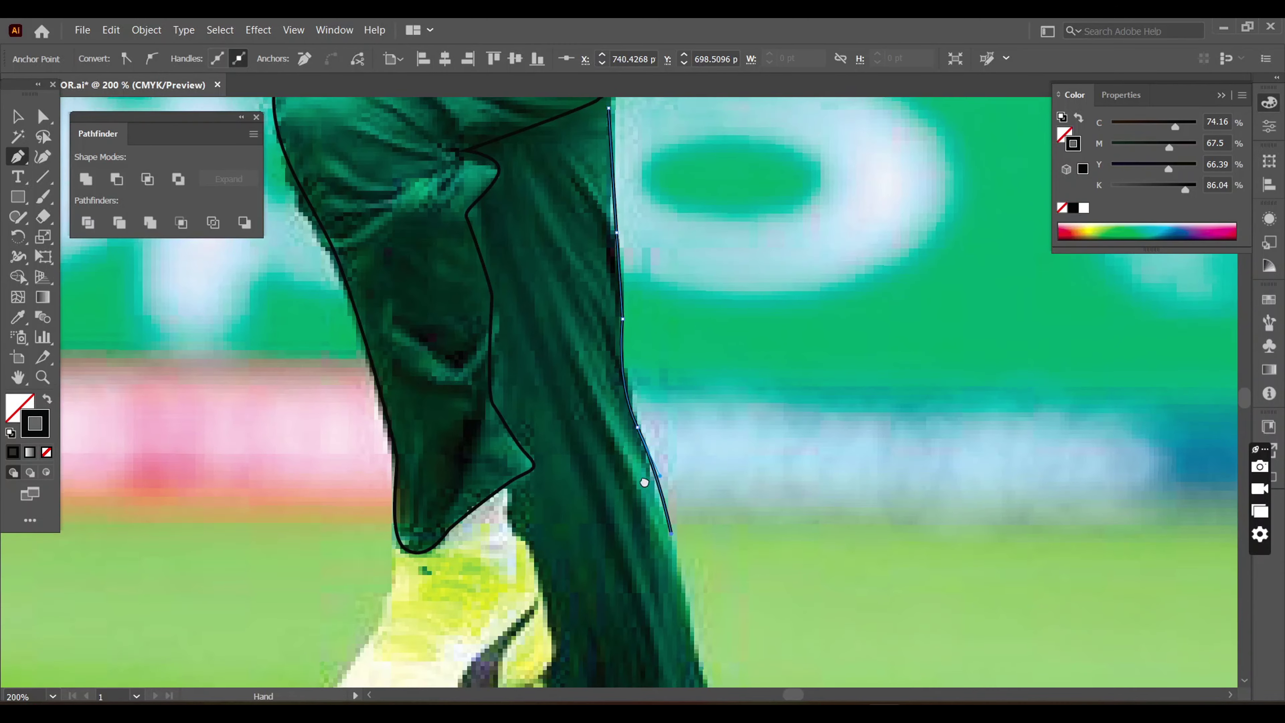
pyautogui.scroll(2, 607, 456)
pyautogui.moveTo(642, 564); pyautogui.dragTo(611, 480)
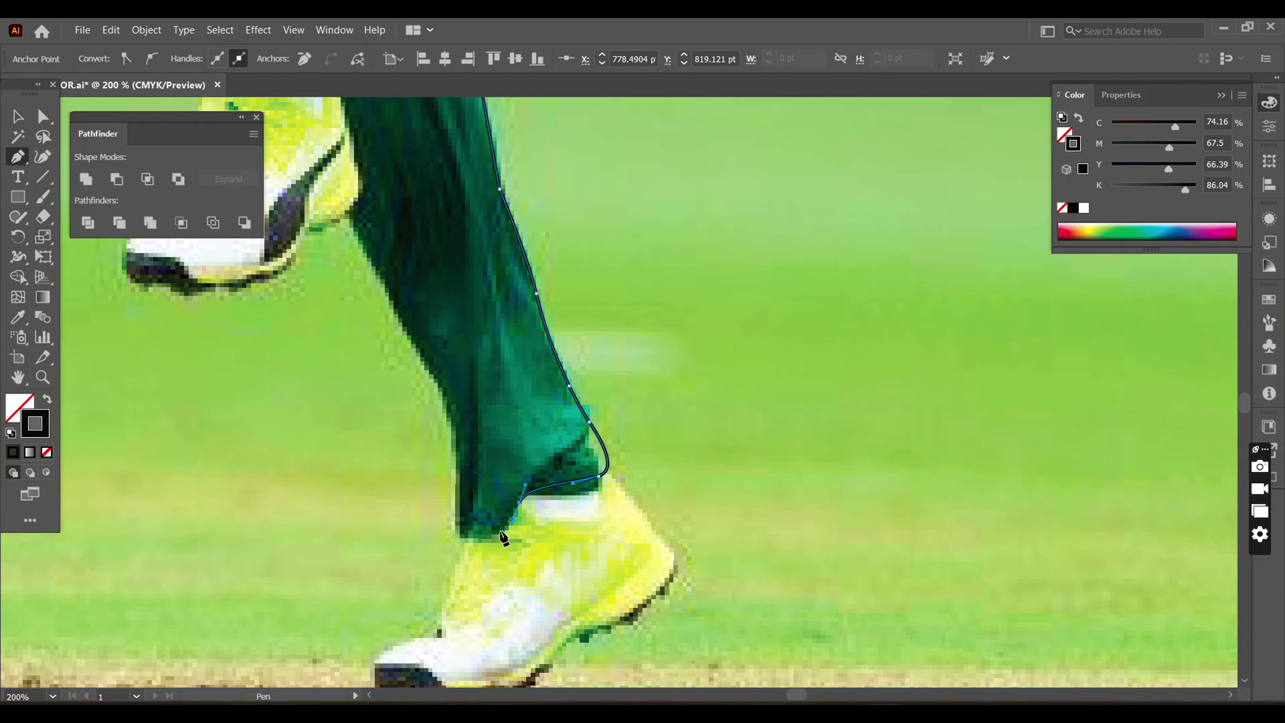
pyautogui.scroll(5, 480, 405)
pyautogui.scroll(3, 455, 355)
pyautogui.click(438, 365)
pyautogui.click(437, 338)
pyautogui.click(460, 320)
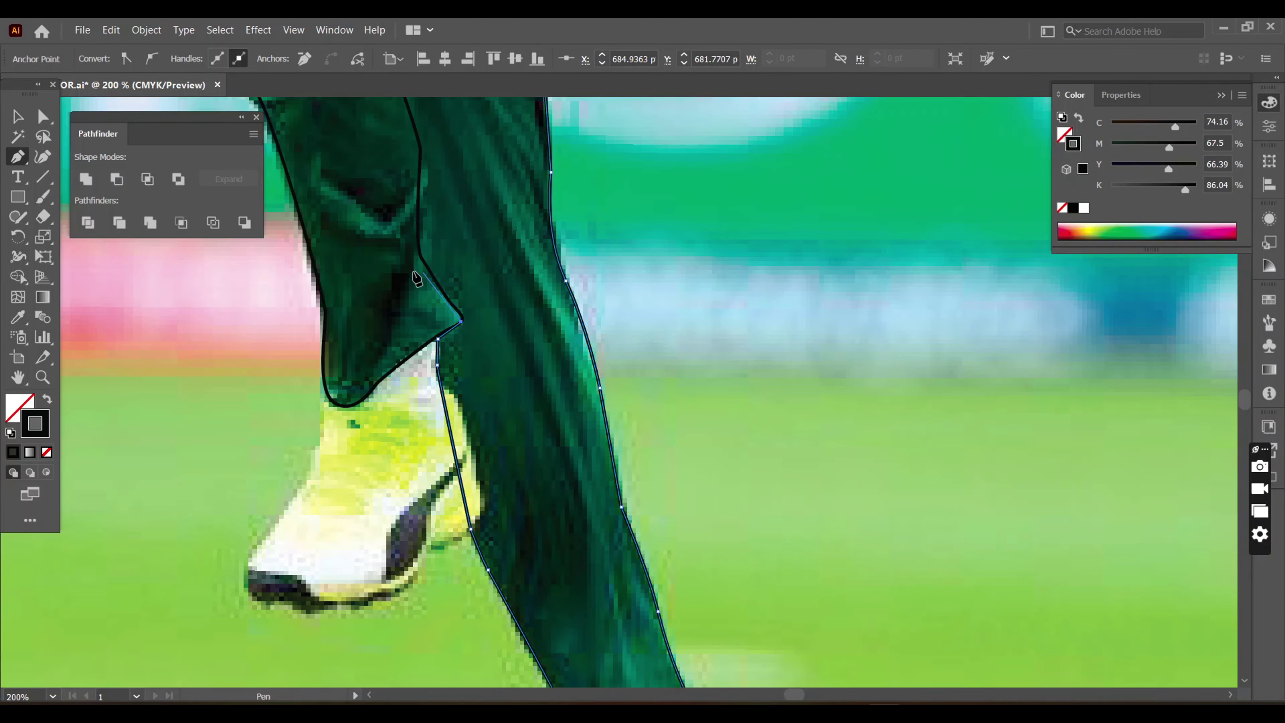
# - Curve the outline around the knee fold and back up to the thigh
pyautogui.scroll(5, 416, 278)
pyautogui.click(483, 364)
pyautogui.scroll(2, 480, 365)
pyautogui.moveTo(485, 332); pyautogui.dragTo(503, 321)
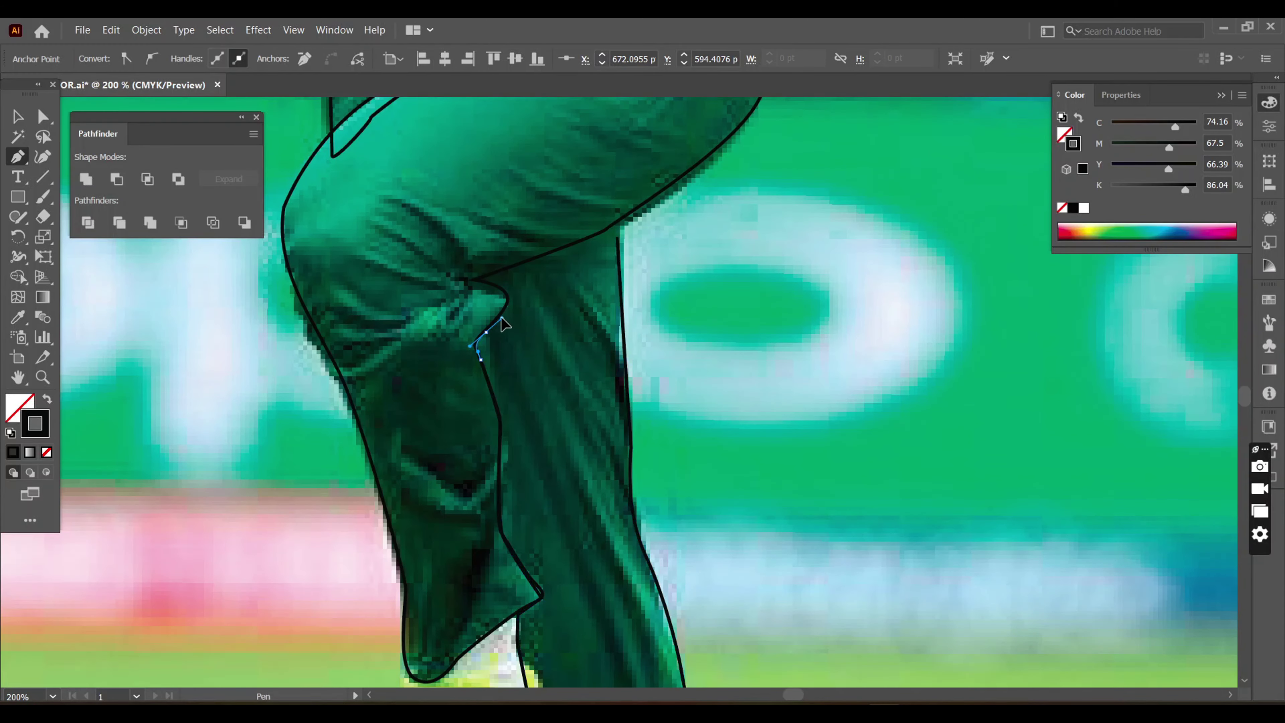
pyautogui.click(506, 302)
pyautogui.scroll(3, 506, 304)
pyautogui.click(504, 396)
pyautogui.click(480, 386)
pyautogui.moveTo(616, 334); pyautogui.dragTo(627, 324)
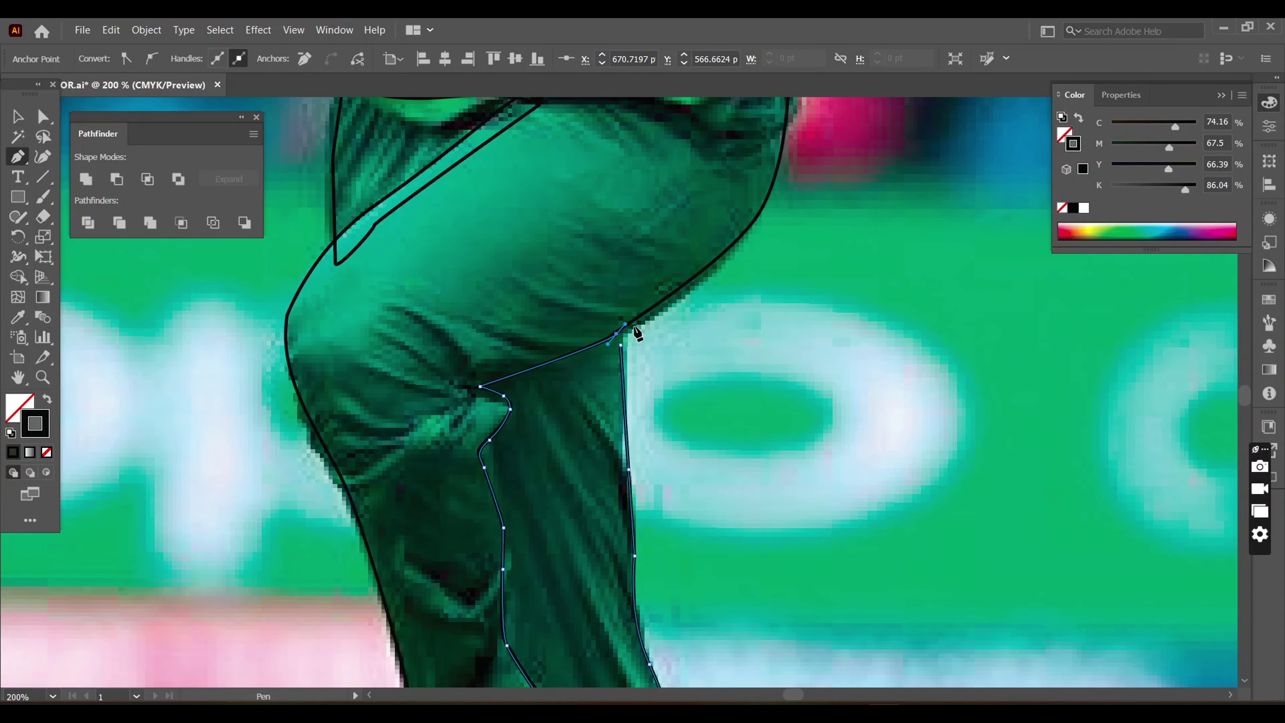
pyautogui.scroll(3, 636, 331)
pyautogui.scroll(5, 860, 506)
pyautogui.scroll(2, 622, 368)
# - Draw the first two thin sliver folds at the trouser waistband
pyautogui.click(545, 430)
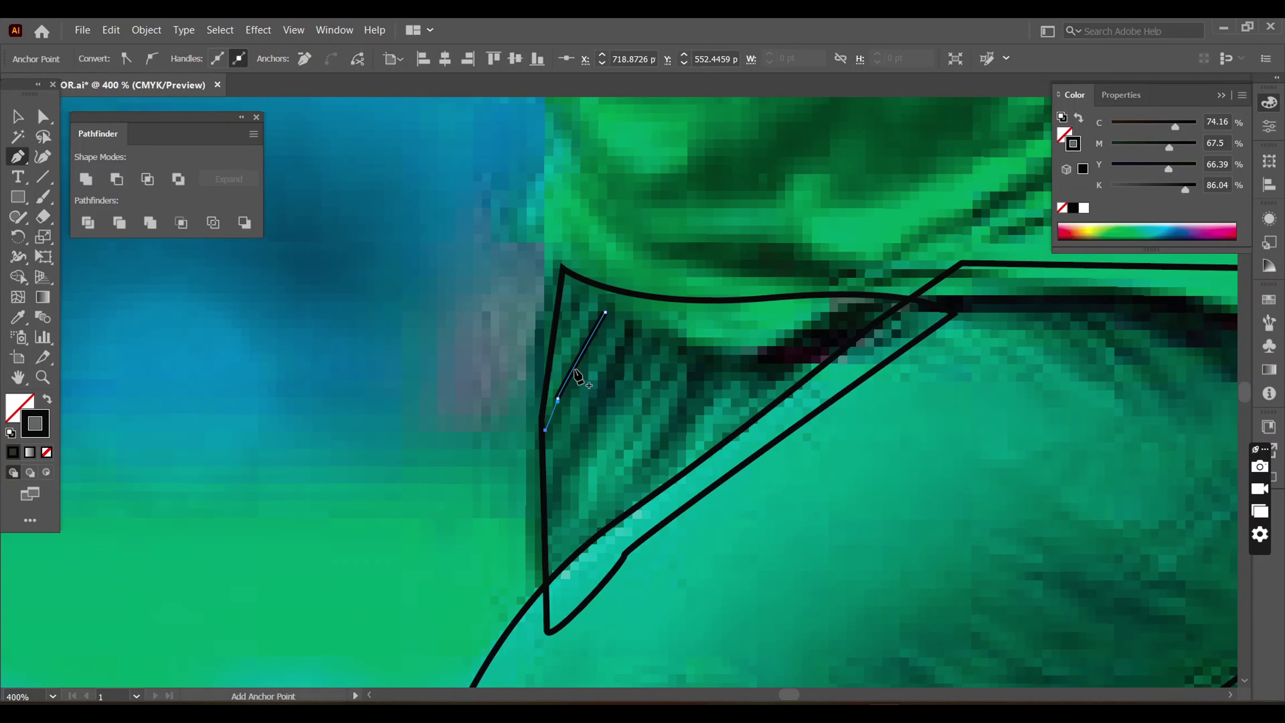
pyautogui.click(606, 313)
pyautogui.click(557, 515)
pyautogui.click(555, 459)
pyautogui.moveTo(631, 336); pyautogui.dragTo(638, 356)
pyautogui.click(678, 347)
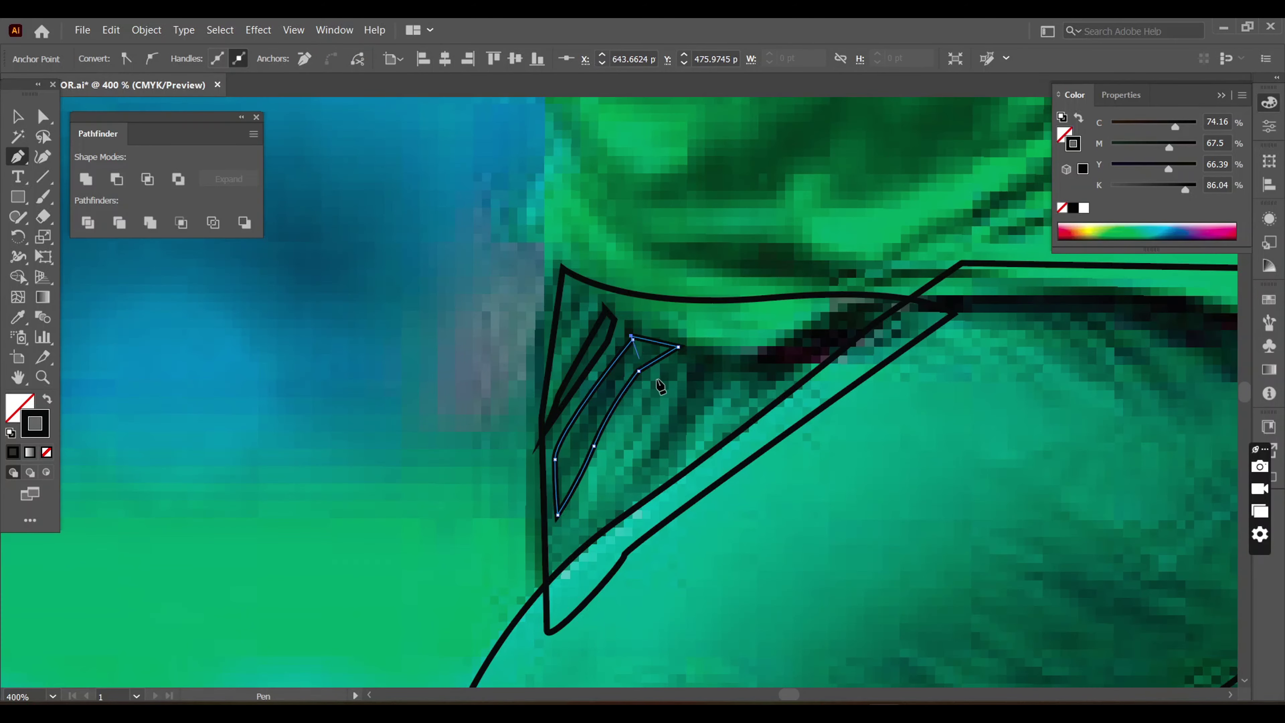
pyautogui.click(641, 464)
# - Add a longer fold along the waistband and a small fold just below it
pyautogui.click(739, 388)
pyautogui.click(812, 367)
pyautogui.click(881, 311)
pyautogui.click(706, 359)
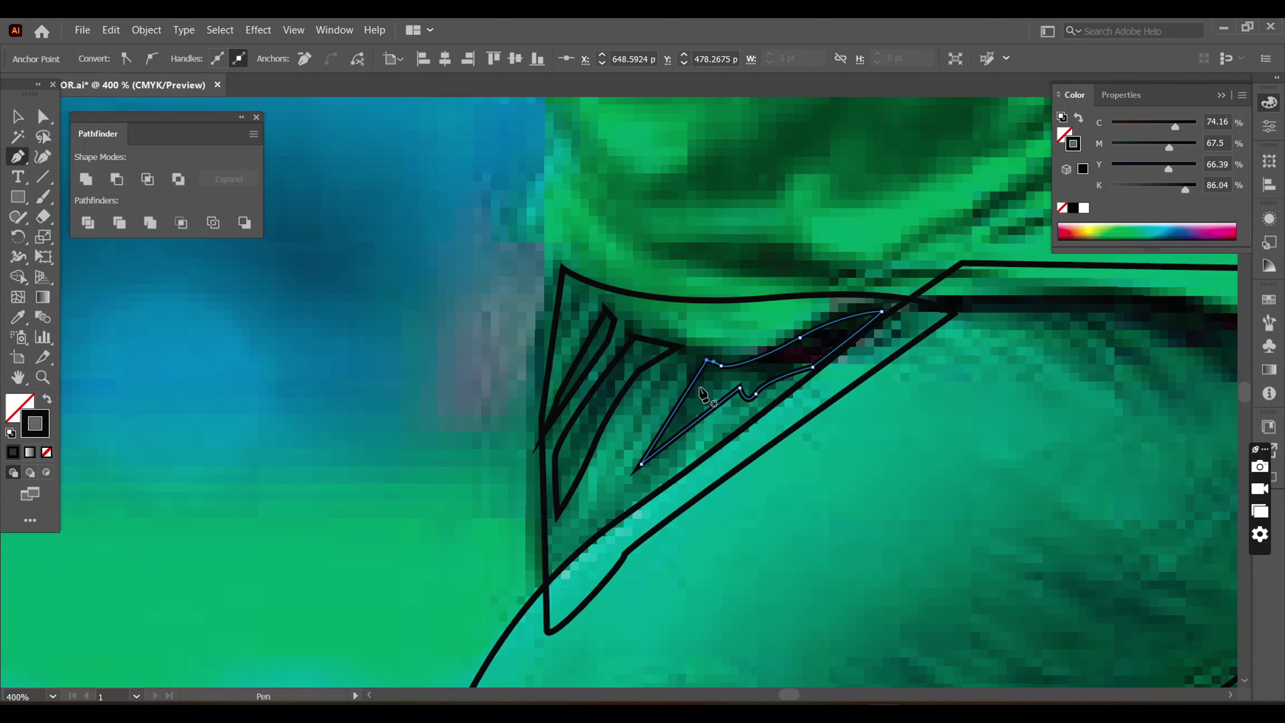
pyautogui.keyDown('alt'); pyautogui.scroll(-3, 961, 481); pyautogui.keyUp('alt')
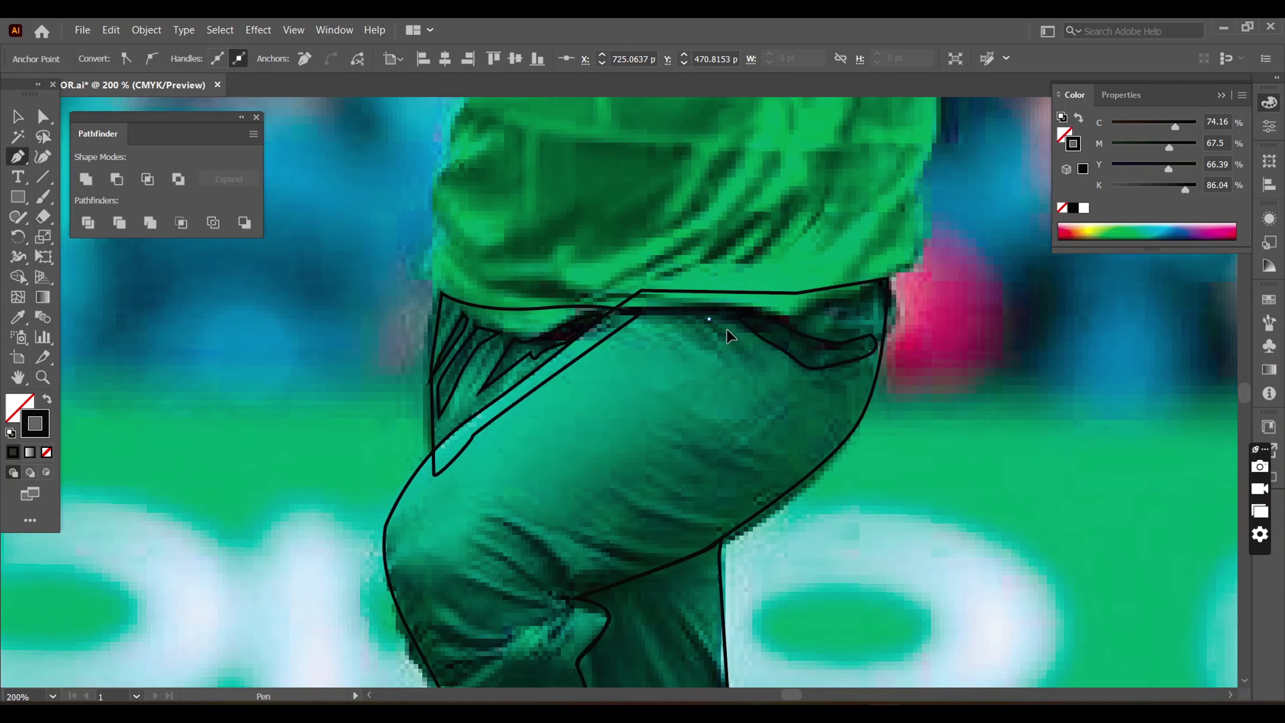
pyautogui.click(724, 354)
pyautogui.click(681, 314)
pyautogui.click(649, 324)
pyautogui.click(685, 339)
pyautogui.scroll(-1, 682, 430)
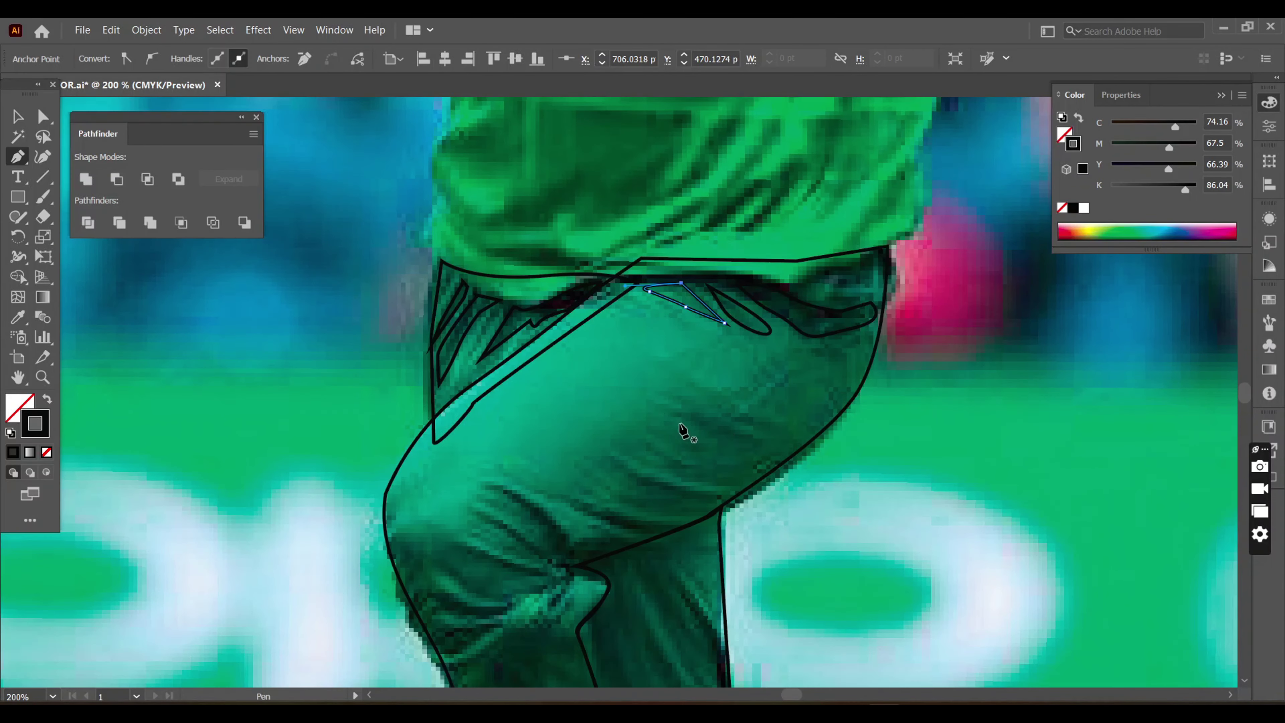
pyautogui.click(668, 407)
# - Draw two closed crescent creases across the upper thigh
pyautogui.click(747, 435)
pyautogui.click(669, 408)
pyautogui.click(632, 447)
pyautogui.click(746, 480)
pyautogui.click(679, 483)
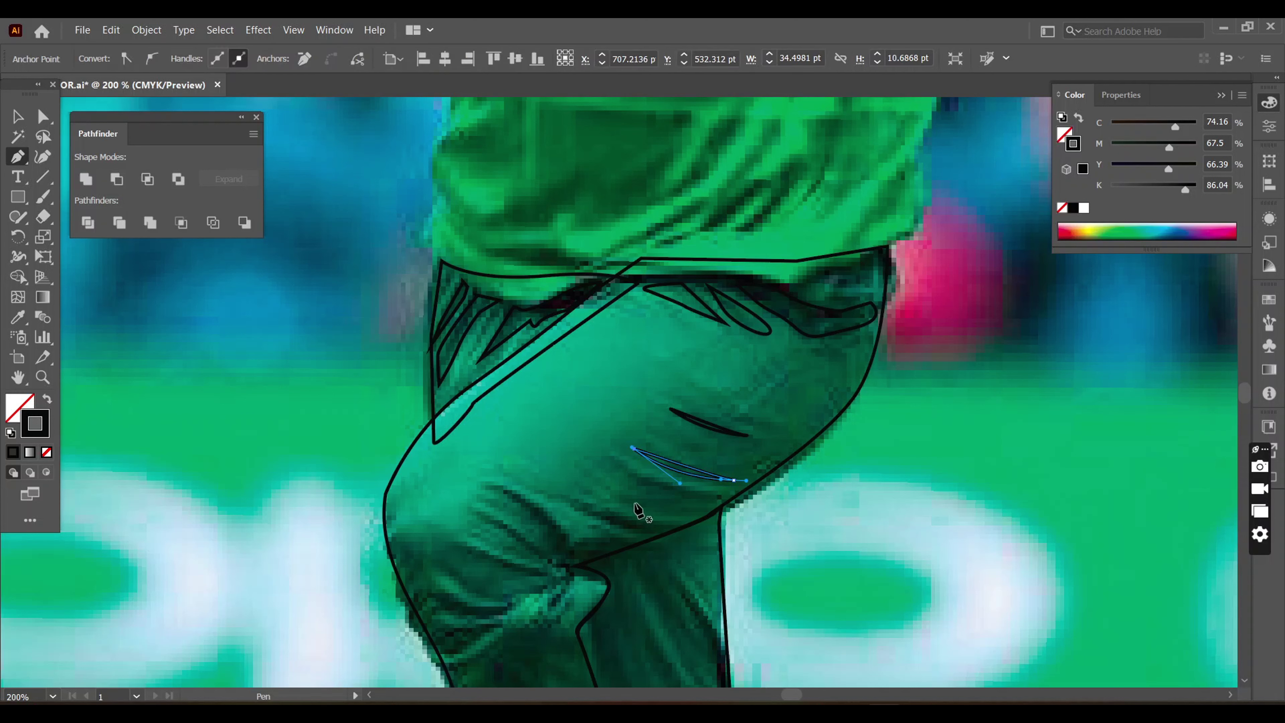
pyautogui.click(632, 447)
pyautogui.click(586, 475)
pyautogui.click(640, 501)
pyautogui.click(711, 511)
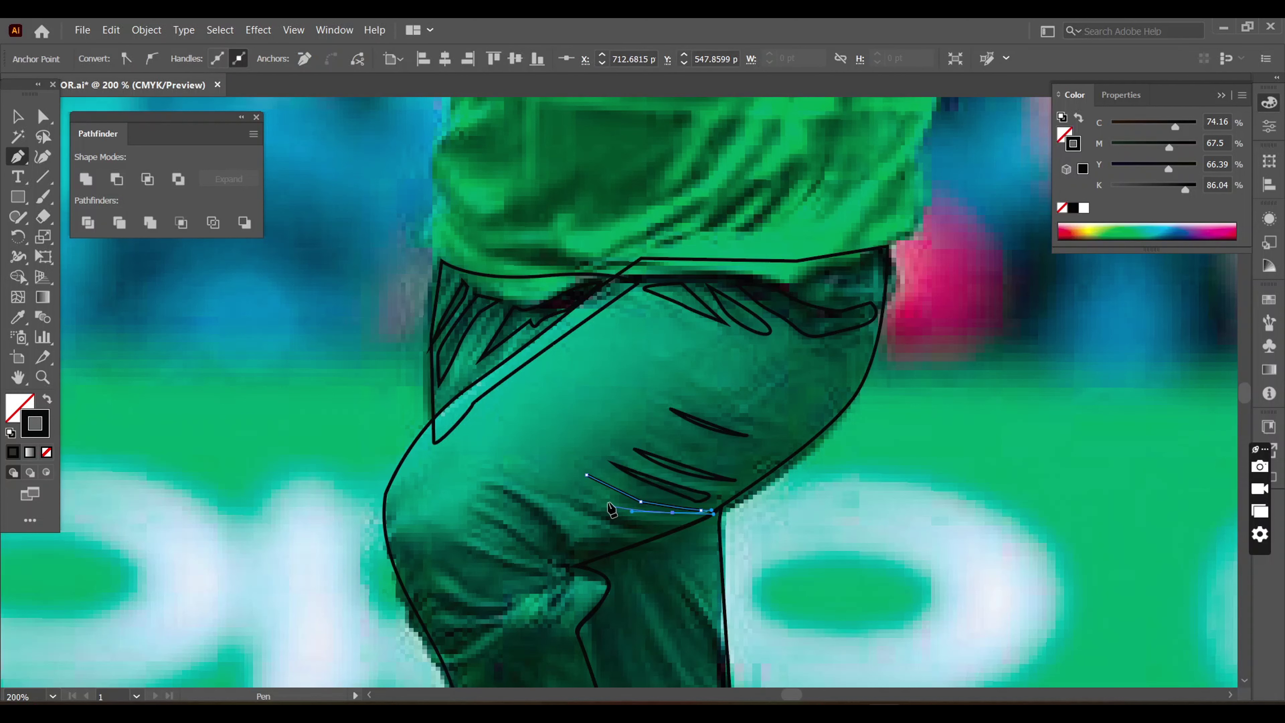
# - Add further crescent creases down the thigh toward the knee, starting one above it
pyautogui.click(577, 470)
pyautogui.click(561, 498)
pyautogui.click(636, 520)
pyautogui.click(684, 525)
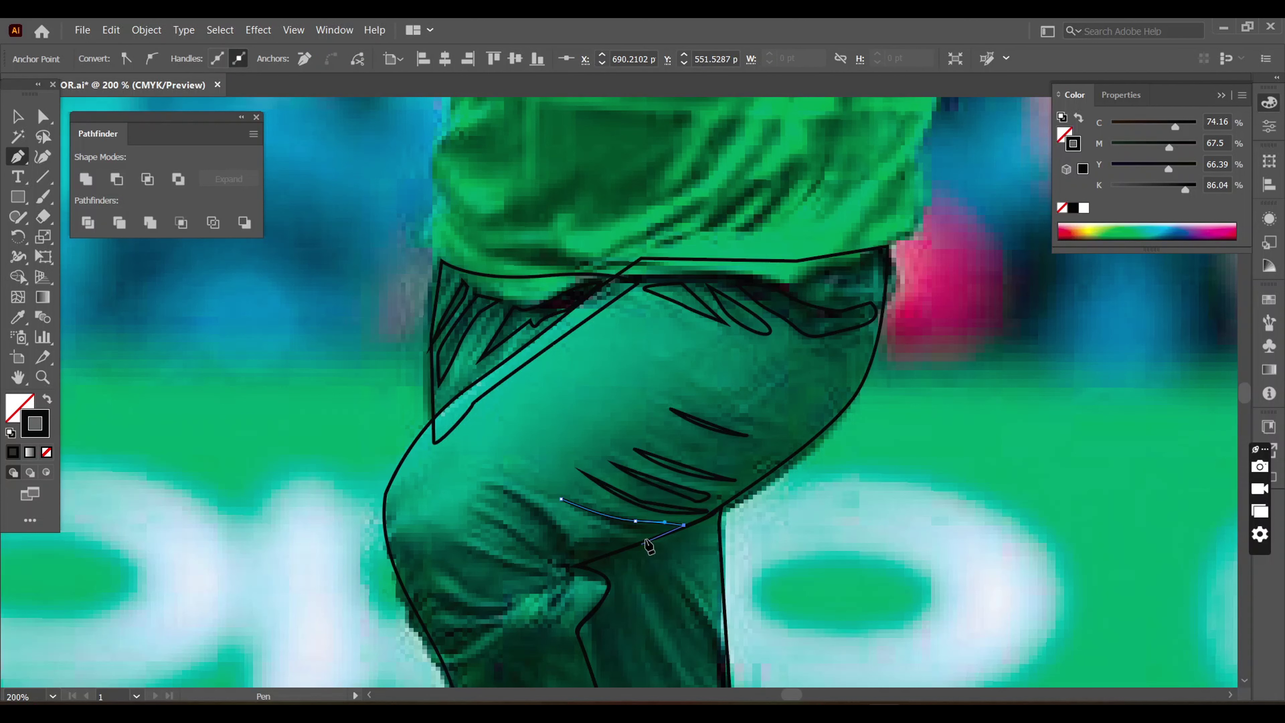
pyautogui.click(560, 497)
pyautogui.click(481, 483)
pyautogui.click(567, 563)
pyautogui.click(538, 520)
pyautogui.click(482, 482)
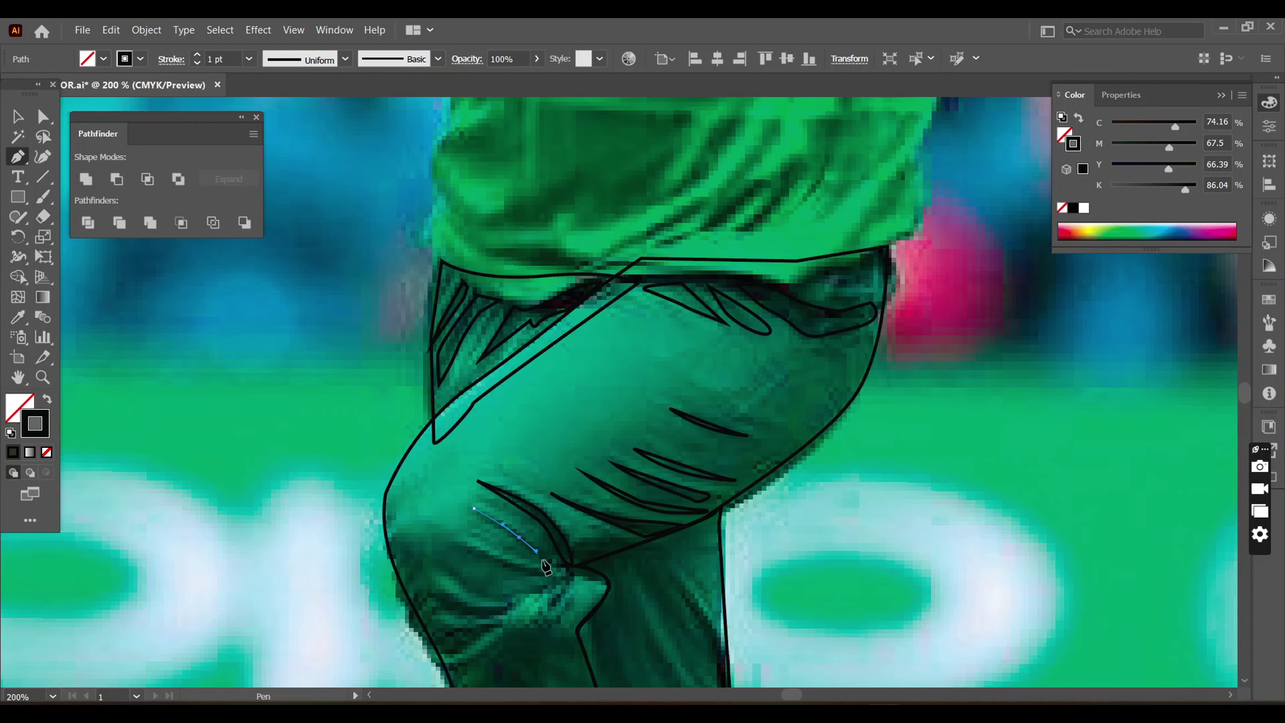
pyautogui.click(498, 557)
pyautogui.scroll(-3, 498, 557)
pyautogui.click(501, 387)
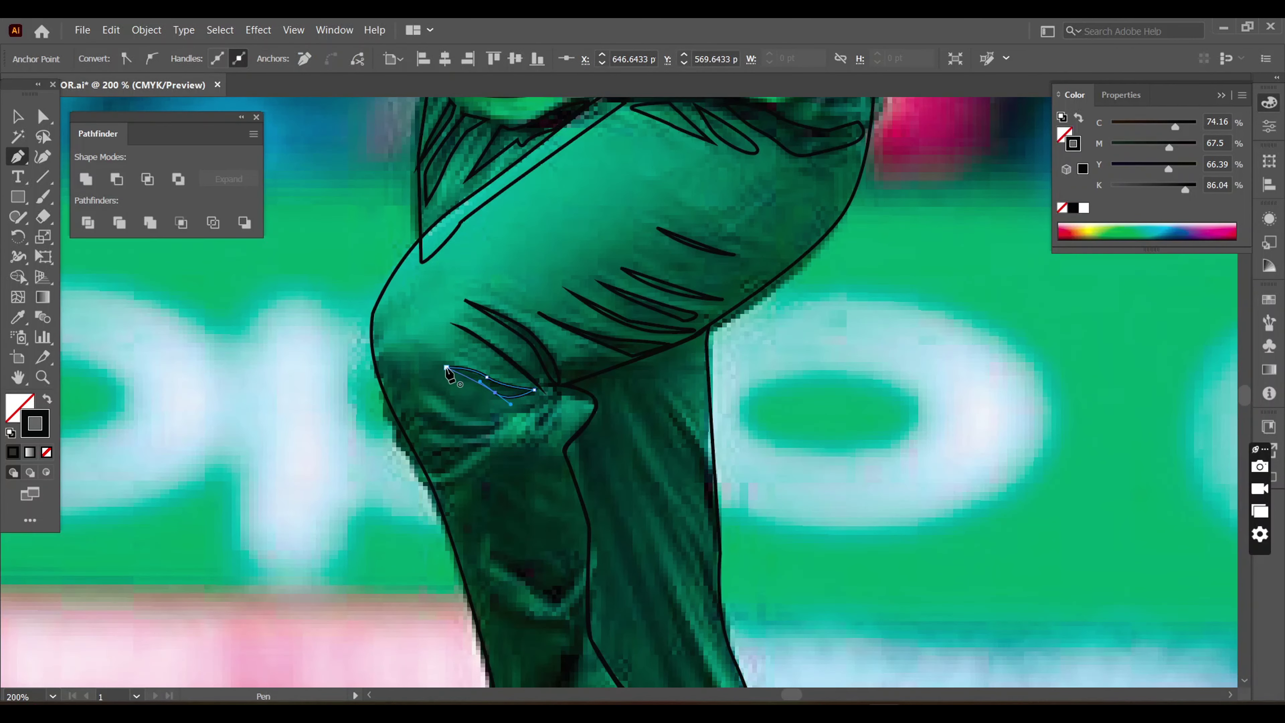
# - Close the crease above the knee and draw a closed crease at the knee
pyautogui.click(447, 374)
pyautogui.moveTo(447, 374); pyautogui.dragTo(556, 315)
pyautogui.click(604, 357)
pyautogui.click(562, 354)
pyautogui.click(600, 385)
pyautogui.click(548, 364)
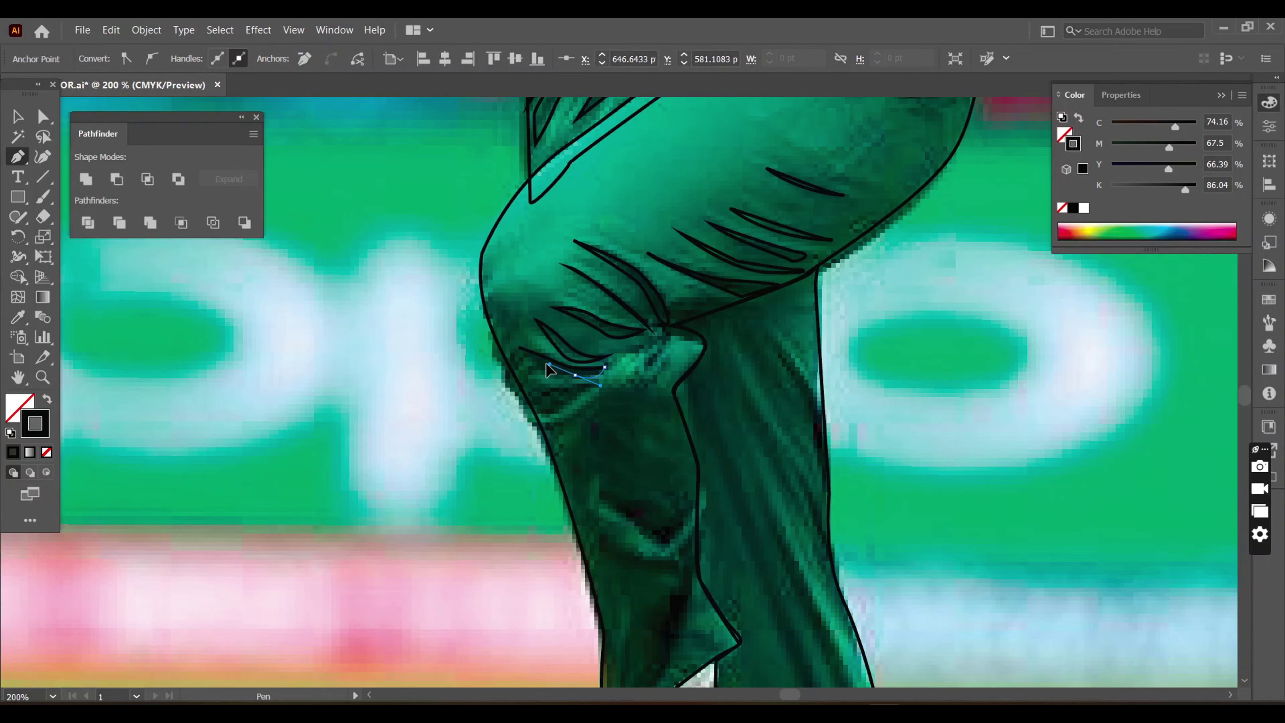
pyautogui.click(517, 347)
# - Draw folds below the knee and on the lower leg, plus a looped ankle fold
pyautogui.click(530, 380)
pyautogui.click(597, 385)
pyautogui.click(545, 413)
pyautogui.moveTo(556, 423); pyautogui.dragTo(455, 221)
pyautogui.click(505, 278)
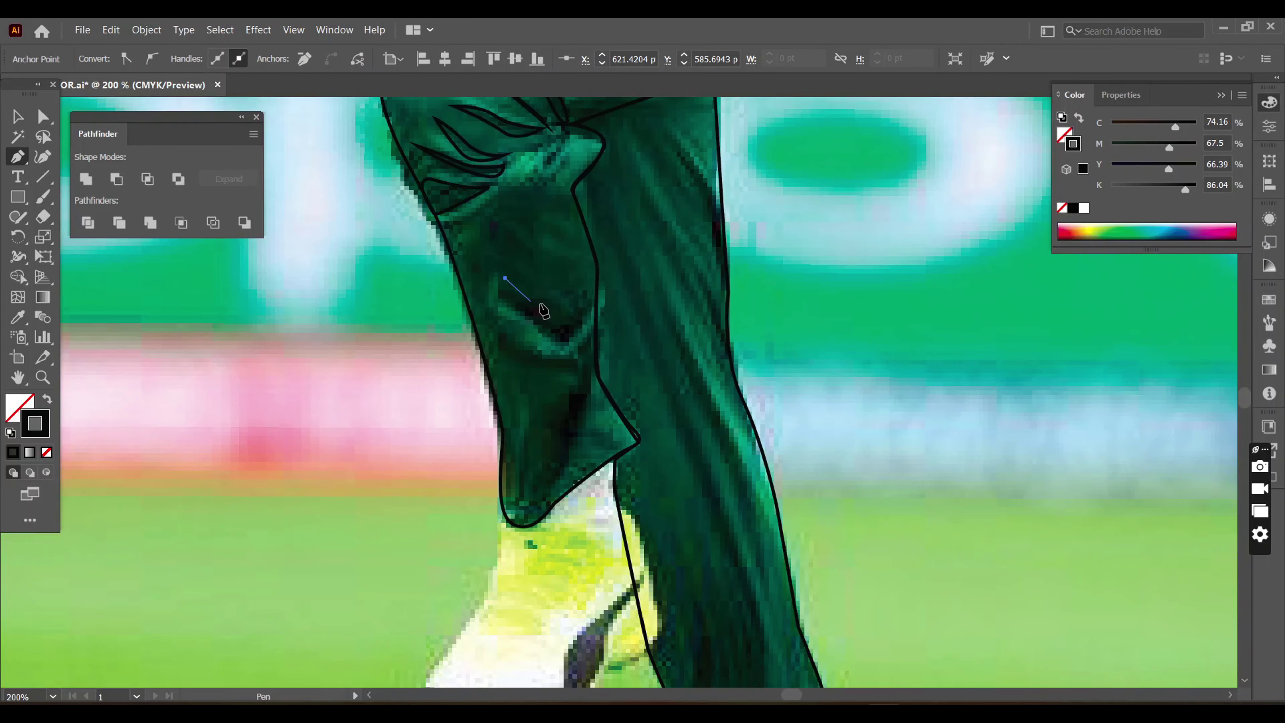
pyautogui.click(504, 278)
pyautogui.click(504, 340)
pyautogui.moveTo(555, 359); pyautogui.dragTo(575, 356)
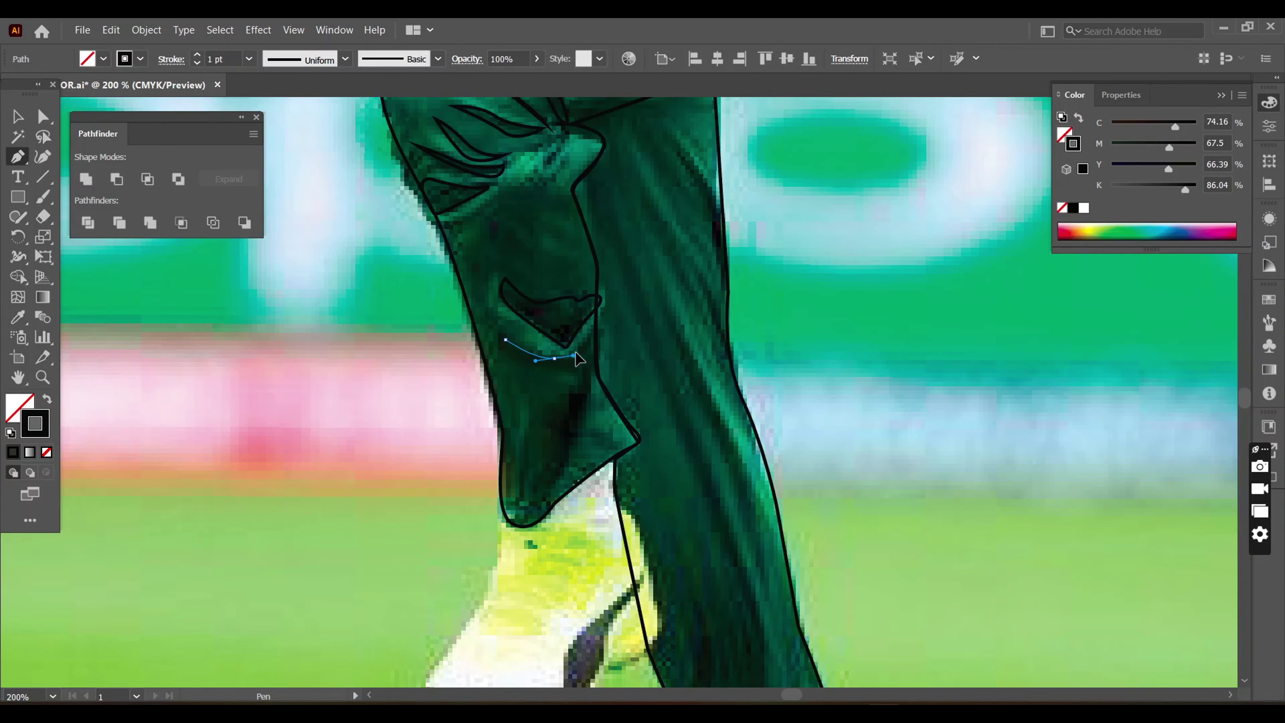
pyautogui.click(536, 507)
pyautogui.click(542, 456)
pyautogui.click(573, 379)
pyautogui.click(505, 340)
# - Trace a long closed fold down the shin and another down its front
pyautogui.scroll(3, 657, 405)
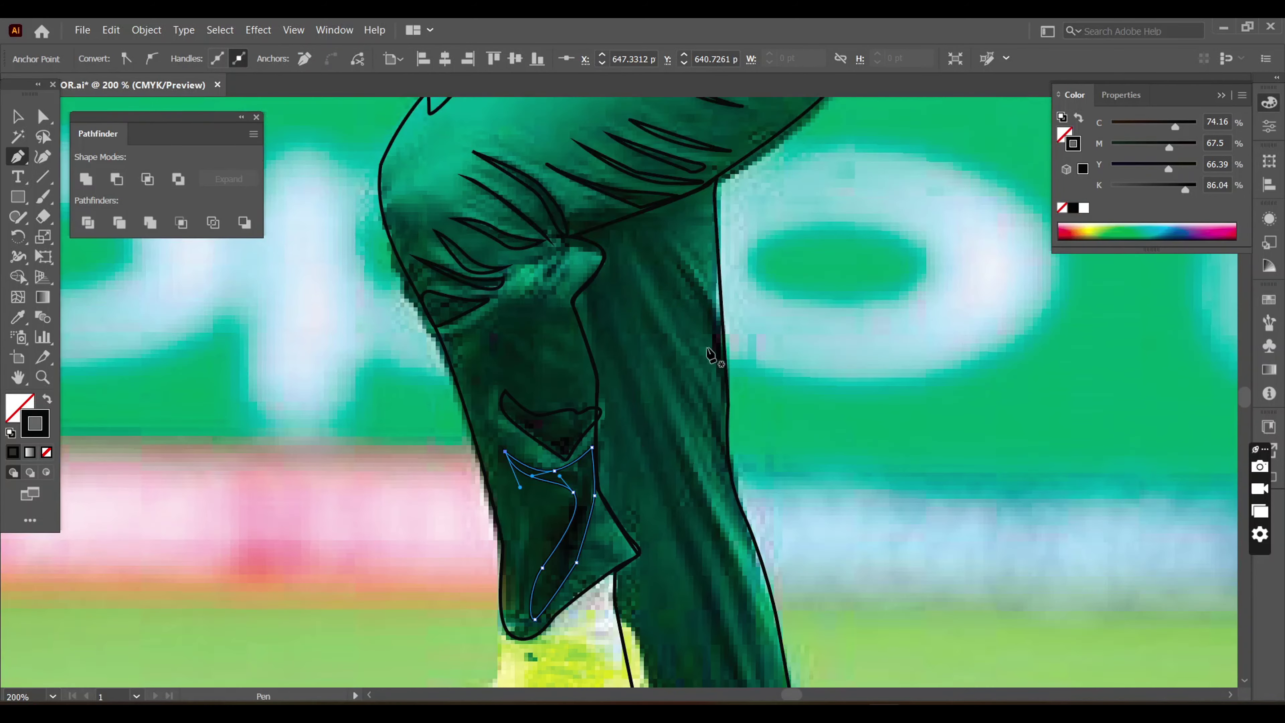
pyautogui.click(663, 243)
pyautogui.click(694, 296)
pyautogui.click(705, 322)
pyautogui.click(716, 360)
pyautogui.click(663, 243)
pyautogui.click(635, 247)
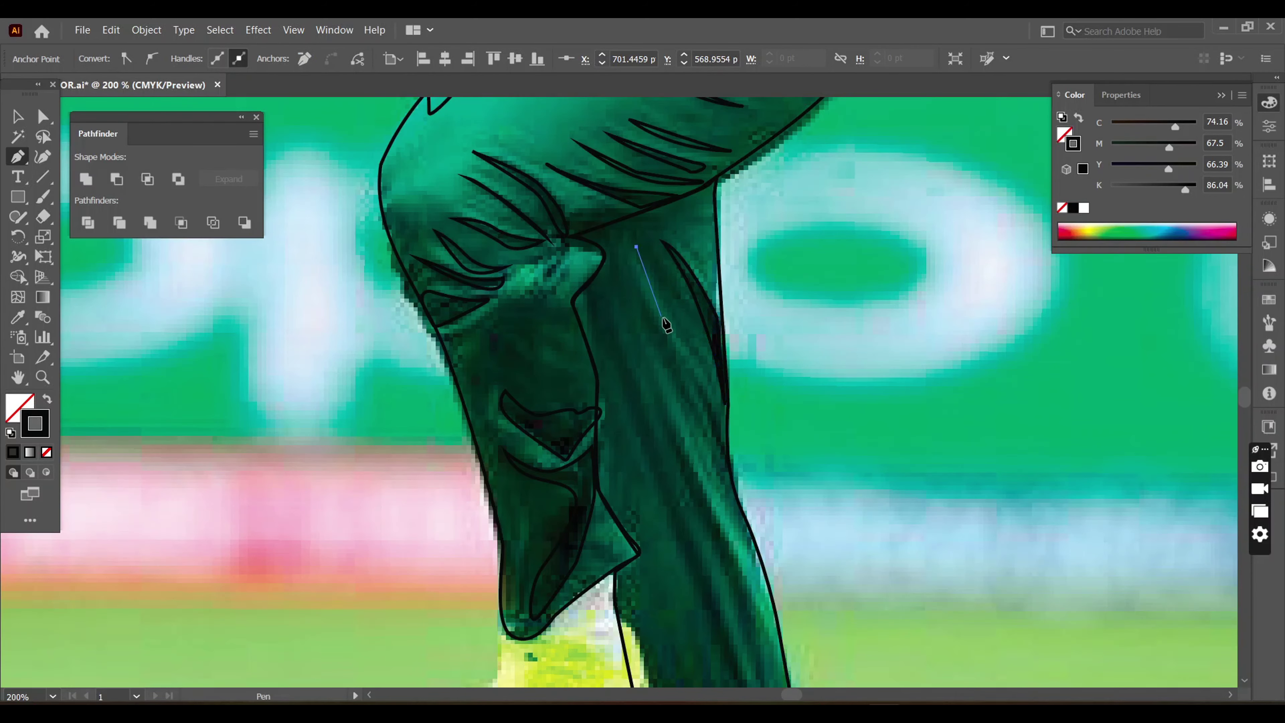
pyautogui.click(636, 247)
pyautogui.click(643, 298)
pyautogui.click(656, 356)
pyautogui.click(681, 405)
pyautogui.click(714, 471)
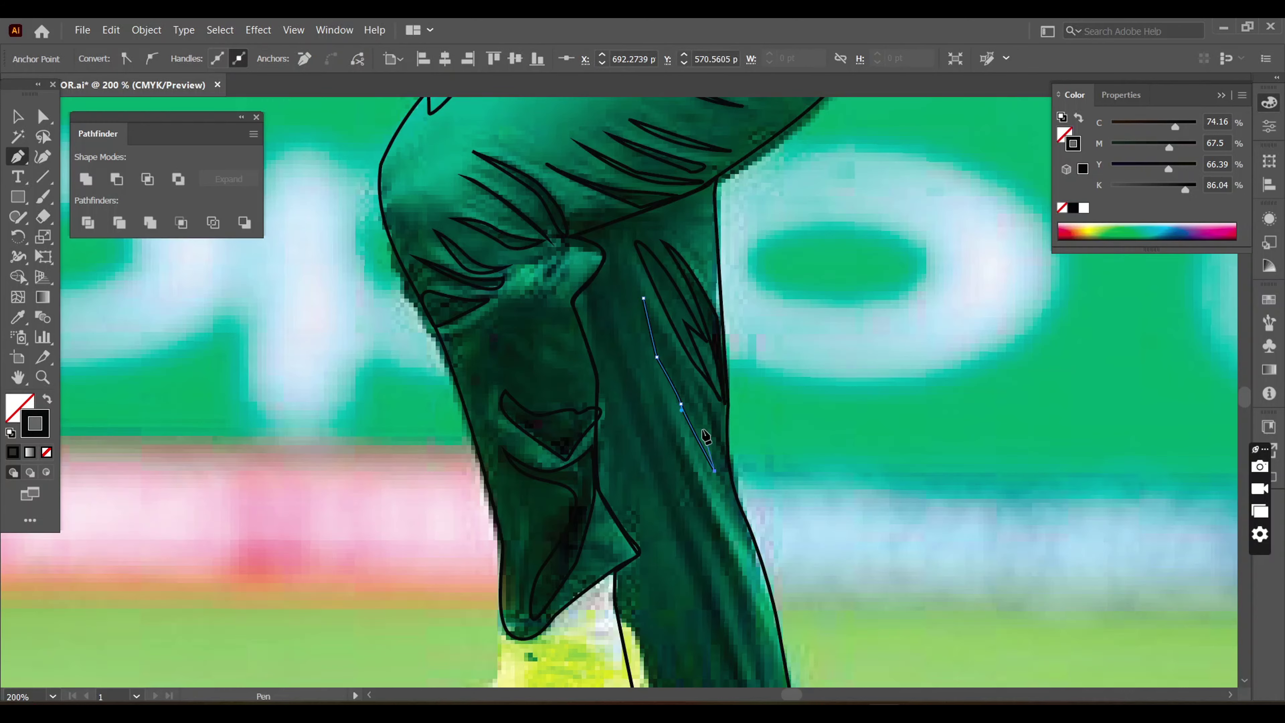
pyautogui.click(699, 383)
# - Draw a long closed crease shape along the leg, zooming in and out to check it
pyautogui.hotkey('ctrl', '-')
pyautogui.hotkey('ctrl', '-')
pyautogui.hotkey('ctrl', '-')
pyautogui.hotkey('ctrl', '+')
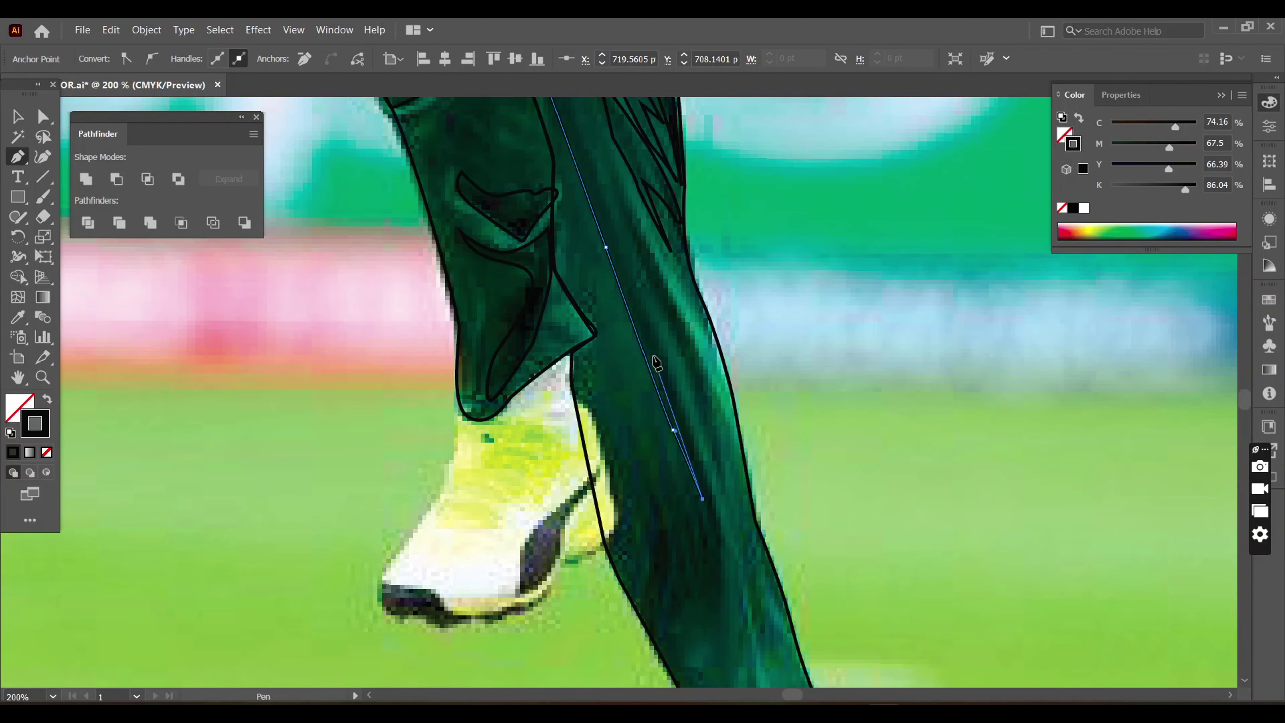
pyautogui.hotkey('ctrl', '+')
pyautogui.hotkey('ctrl', '+')
pyautogui.click(712, 562)
pyautogui.click(647, 395)
pyautogui.hotkey('ctrl', '-')
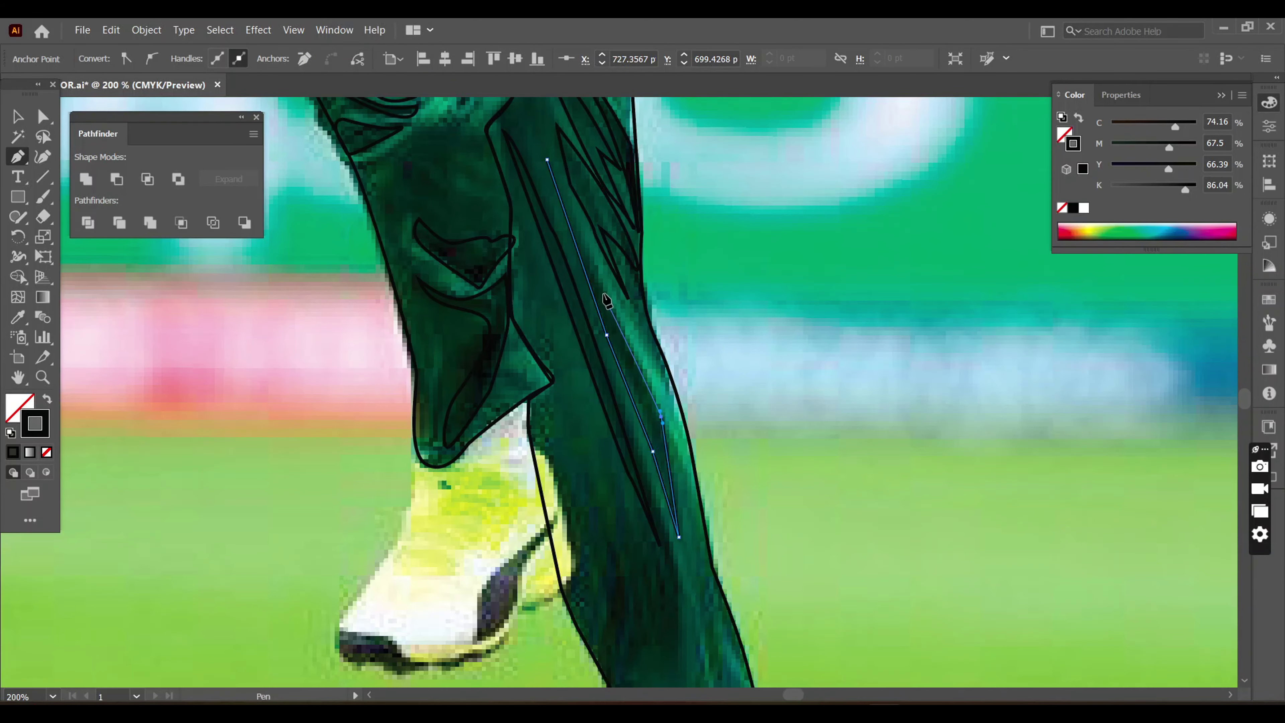
pyautogui.hotkey('ctrl', '+')
pyautogui.click(592, 278)
pyautogui.hotkey('ctrl', '-')
pyautogui.hotkey('ctrl', '+')
# - Trace a closed fold from the lower leg down around the ankle and shoe
pyautogui.click(599, 455)
pyautogui.hotkey('ctrl', '-')
pyautogui.hotkey('ctrl', '+')
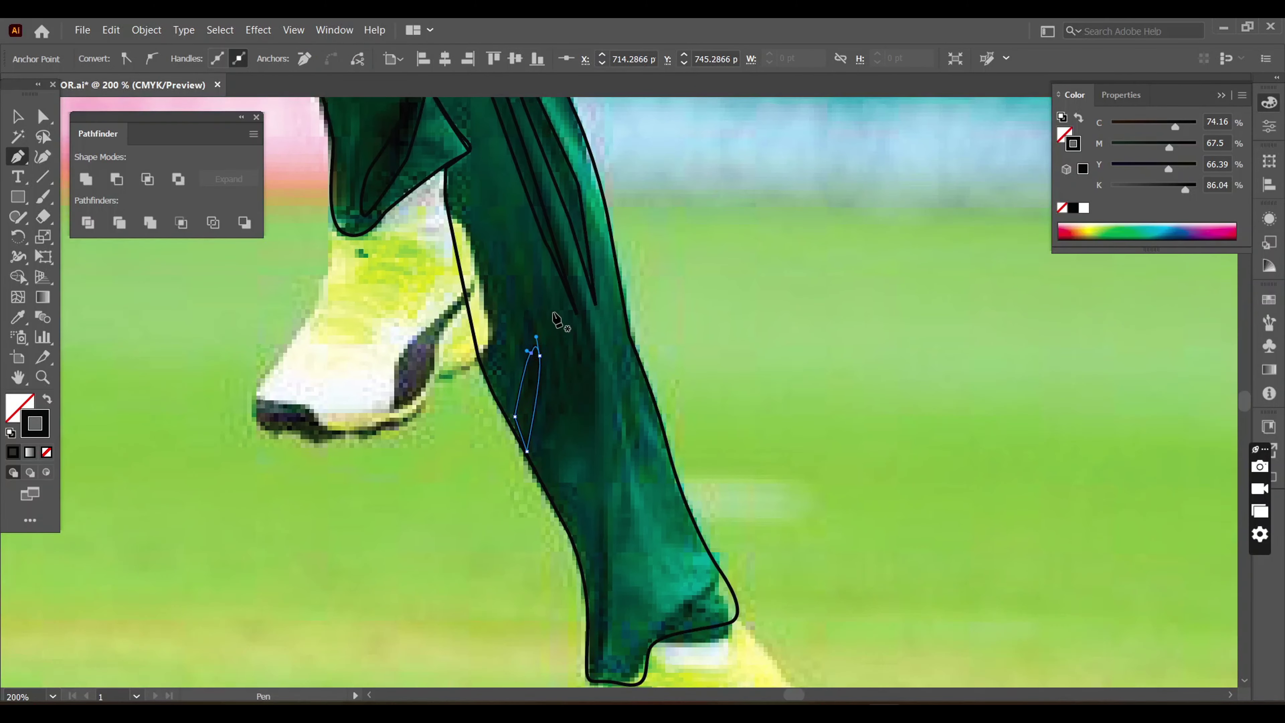
pyautogui.hotkey('ctrl', 'z')
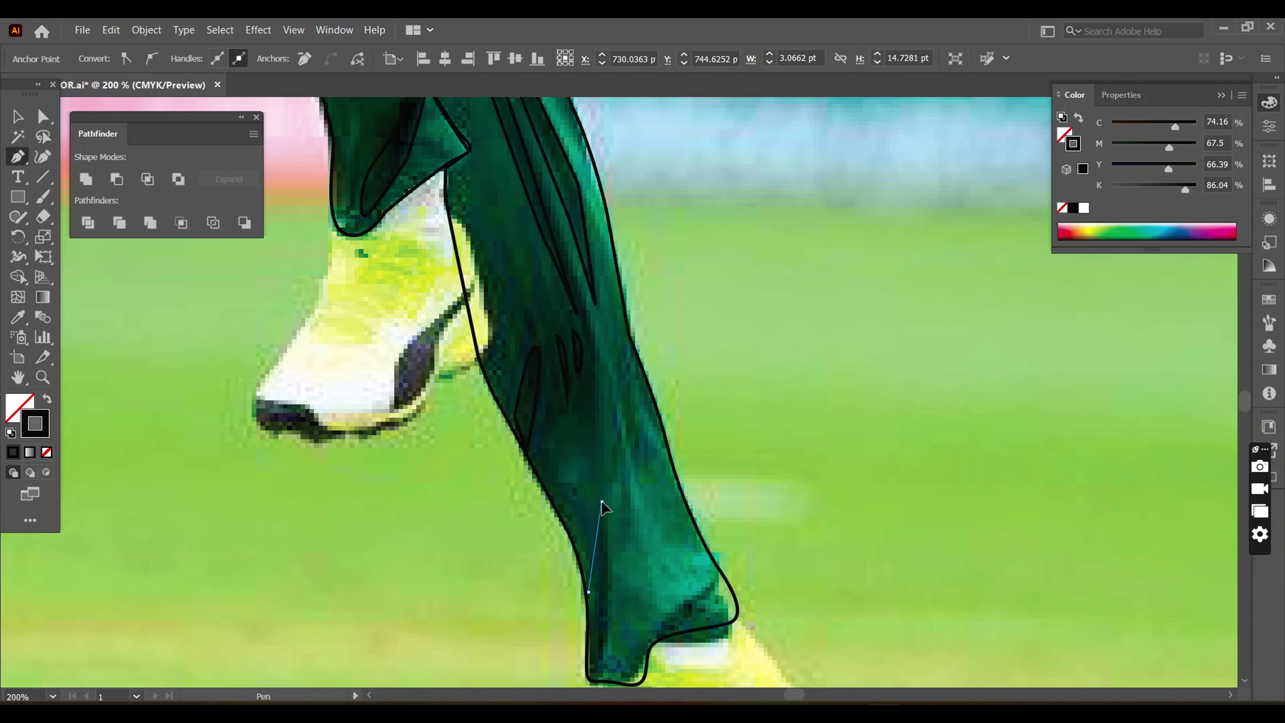
pyautogui.click(601, 503)
pyautogui.click(605, 625)
pyautogui.click(602, 670)
pyautogui.click(669, 617)
pyautogui.click(711, 587)
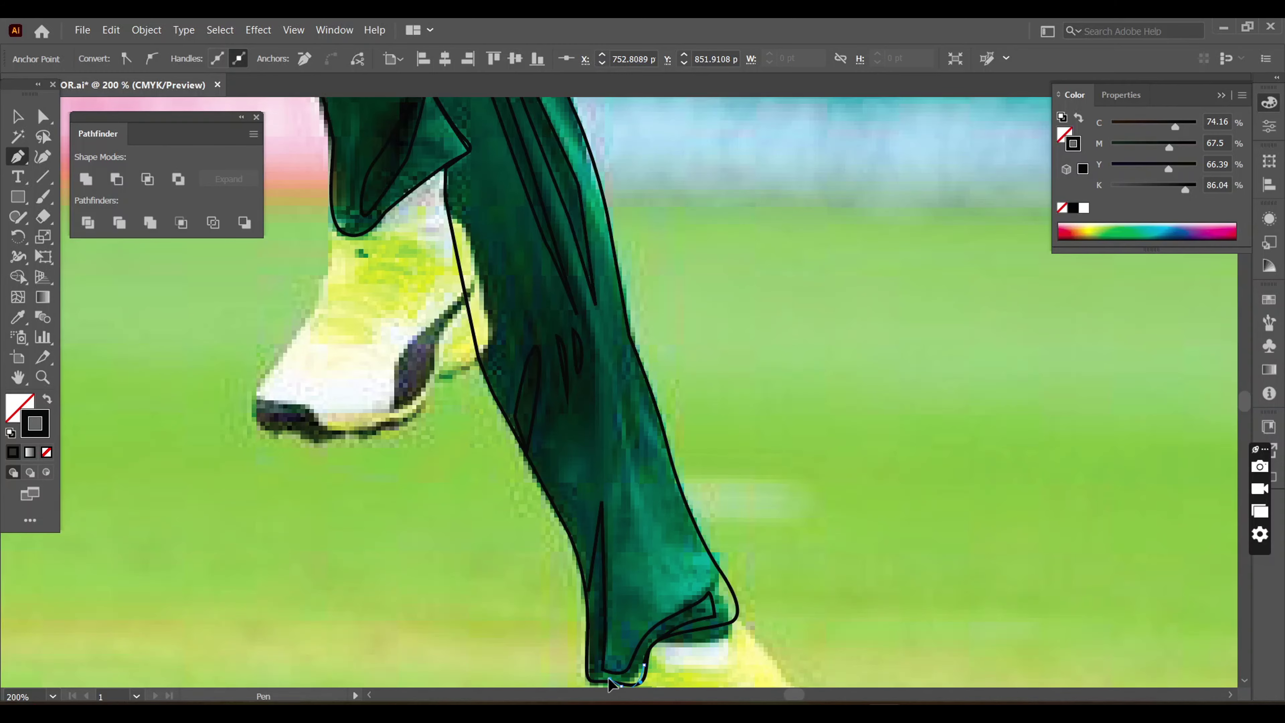
# - Open the Layers panel and toggle Outline view on and back to Preview
pyautogui.scroll(3, 628, 582)
pyautogui.scroll(10, 627, 552)
pyautogui.scroll(-4, 627, 552)
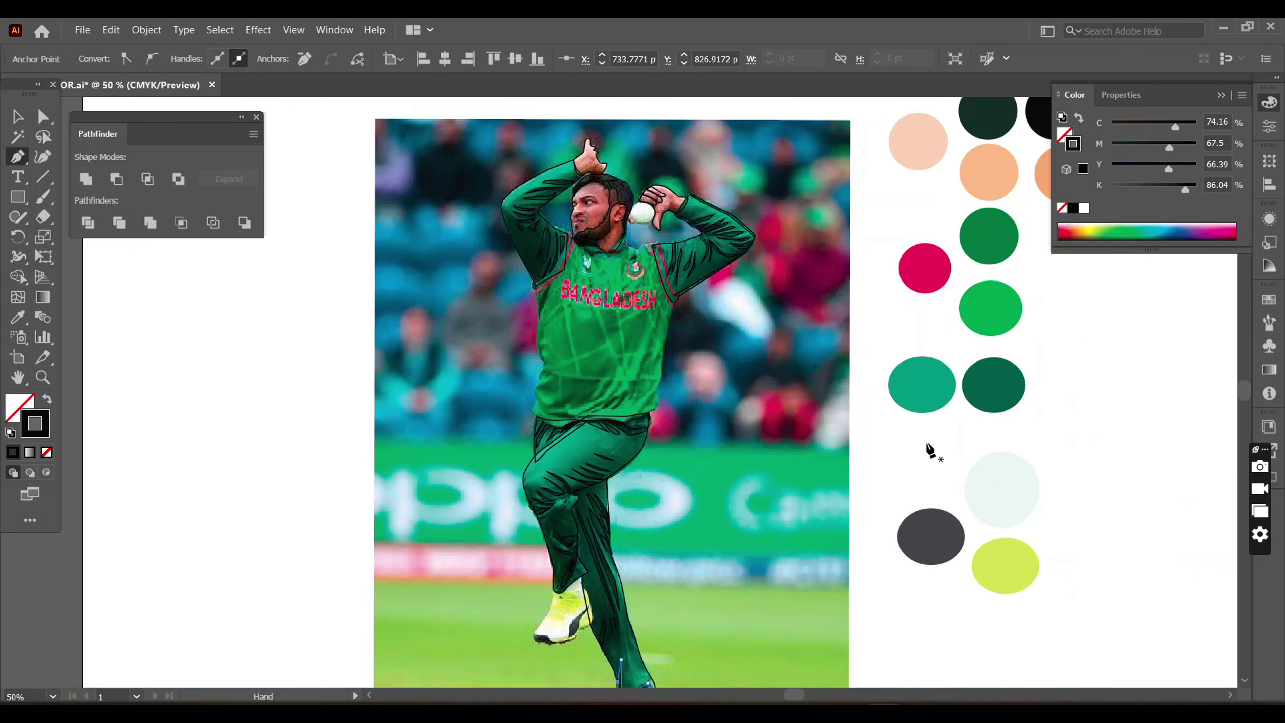
pyautogui.click(1276, 77)
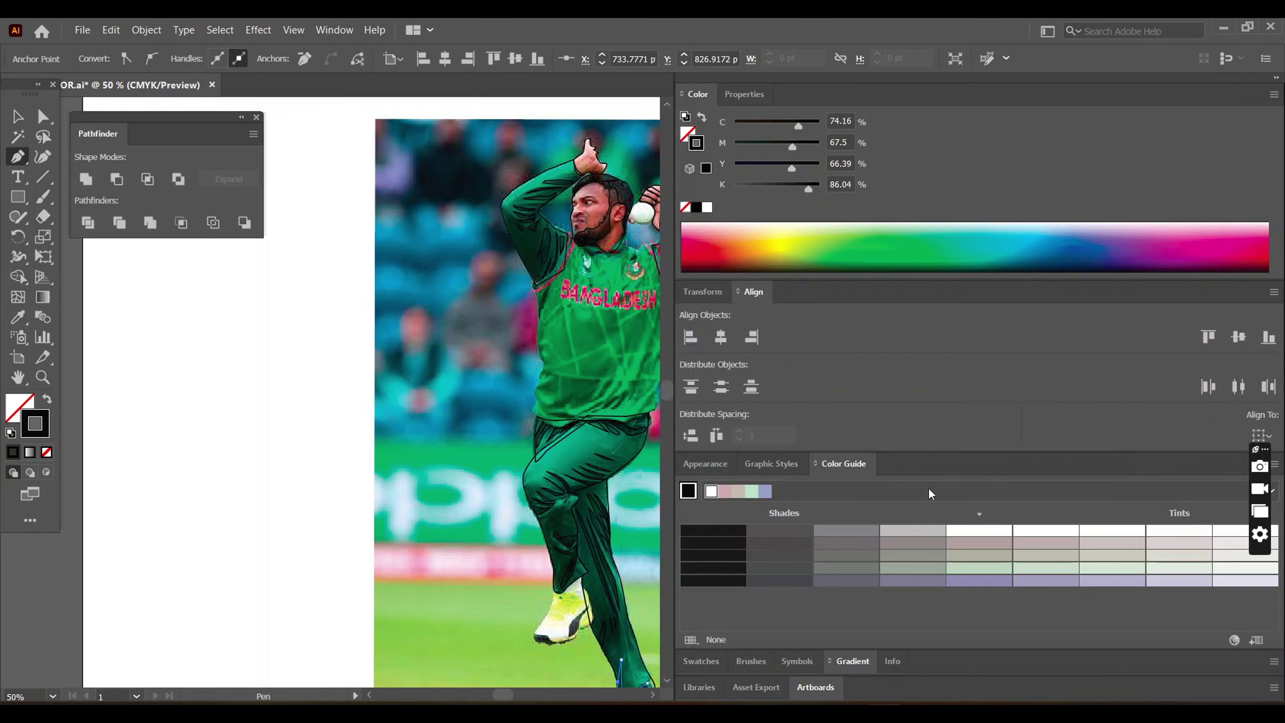
pyautogui.click(1276, 77)
pyautogui.press('F7')
pyautogui.keyDown('ctrl'); pyautogui.click(72, 296); pyautogui.keyUp('ctrl')
pyautogui.hotkey('ctrl', 'y')
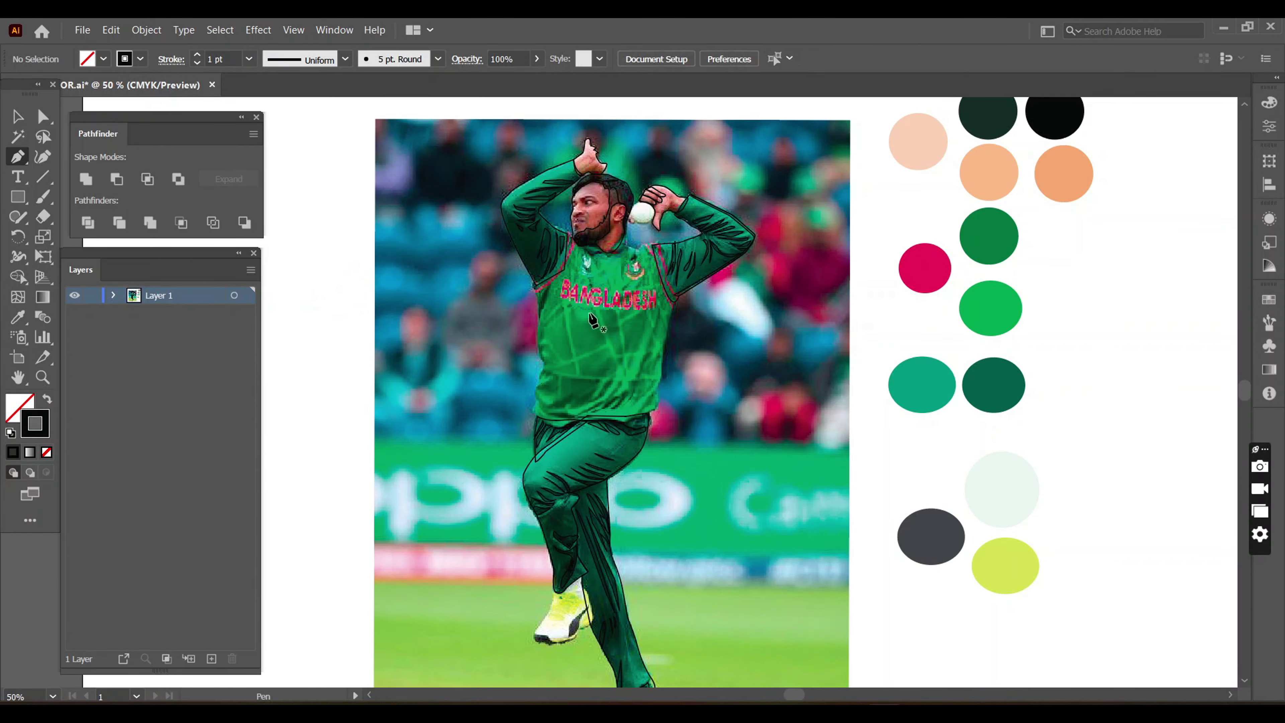
# - Begin the jersey outline at its lower left, curving its left side upward
pyautogui.scroll(2, 553, 337)
pyautogui.scroll(2, 553, 337)
pyautogui.click(521, 611)
pyautogui.moveTo(528, 556); pyautogui.dragTo(536, 544)
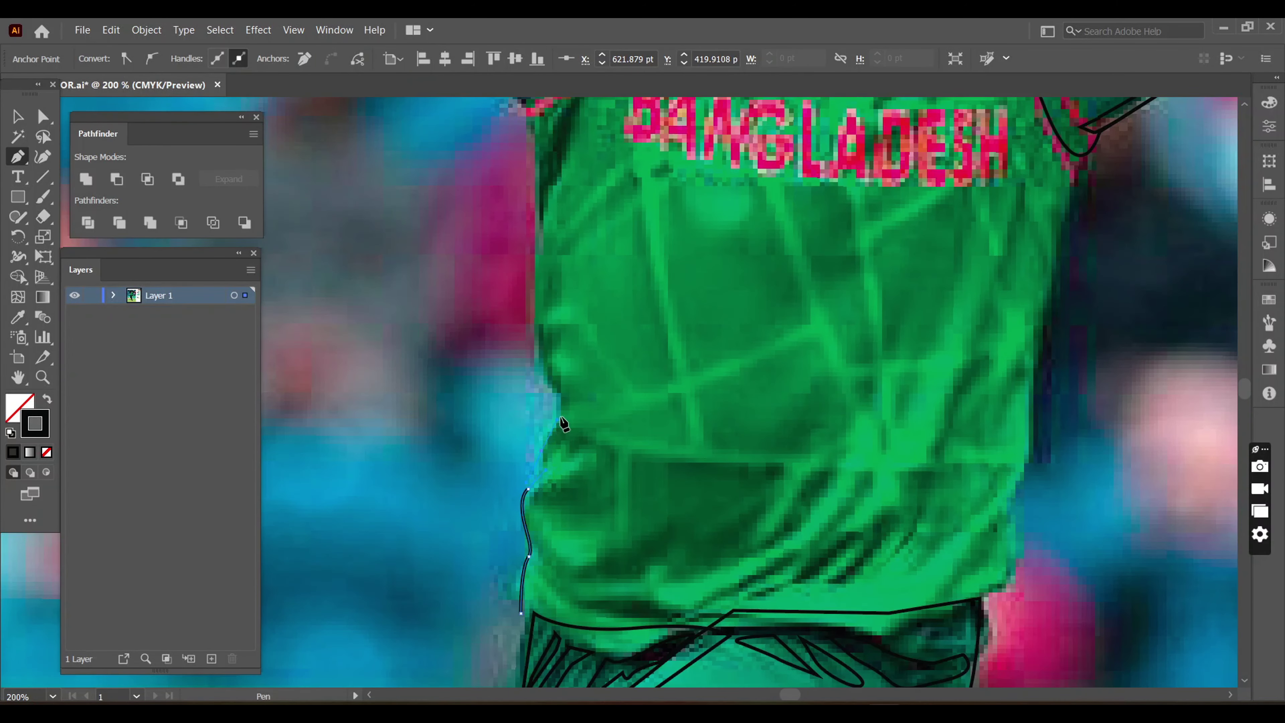
# - Trace the jersey's left edge up to the shoulder and around the V neckline
pyautogui.click(533, 354)
pyautogui.scroll(3, 546, 354)
pyautogui.click(496, 379)
pyautogui.click(486, 254)
pyautogui.click(531, 221)
pyautogui.scroll(3, 529, 213)
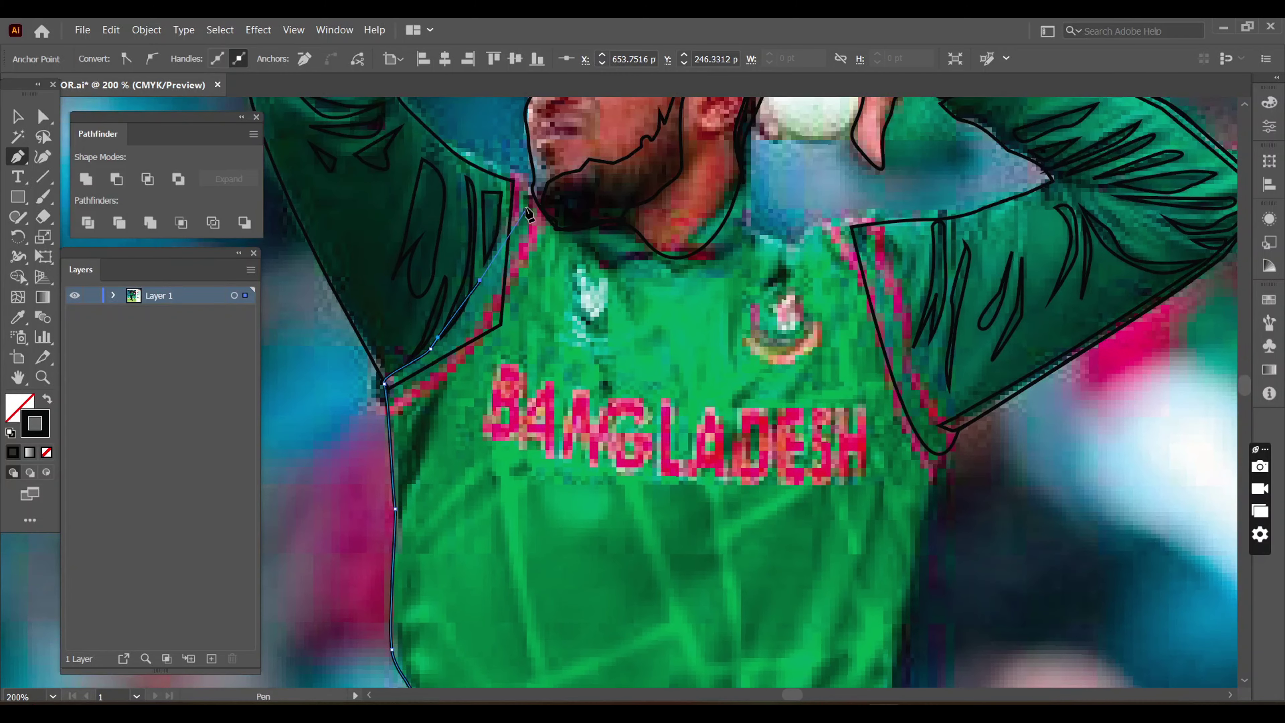
pyautogui.click(545, 219)
pyautogui.click(673, 271)
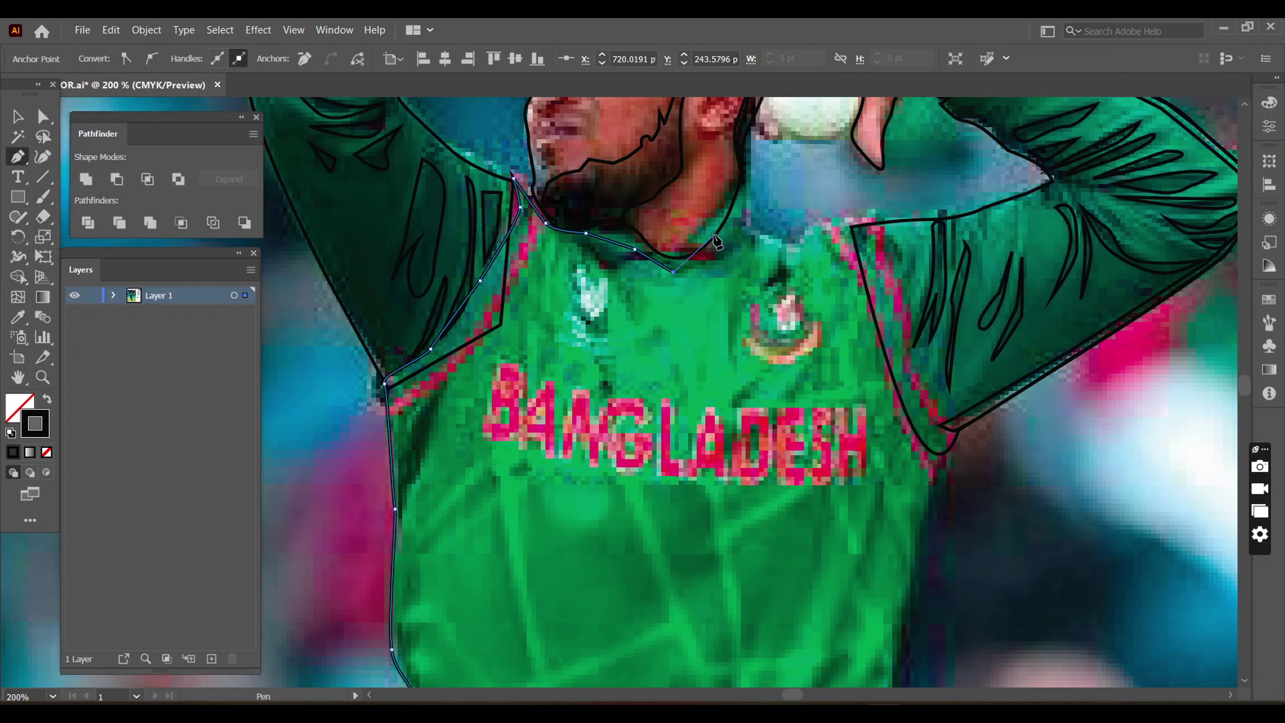
pyautogui.click(736, 217)
pyautogui.click(774, 239)
# - Trace the jersey's right side and bottom hem to close the outline
pyautogui.click(932, 449)
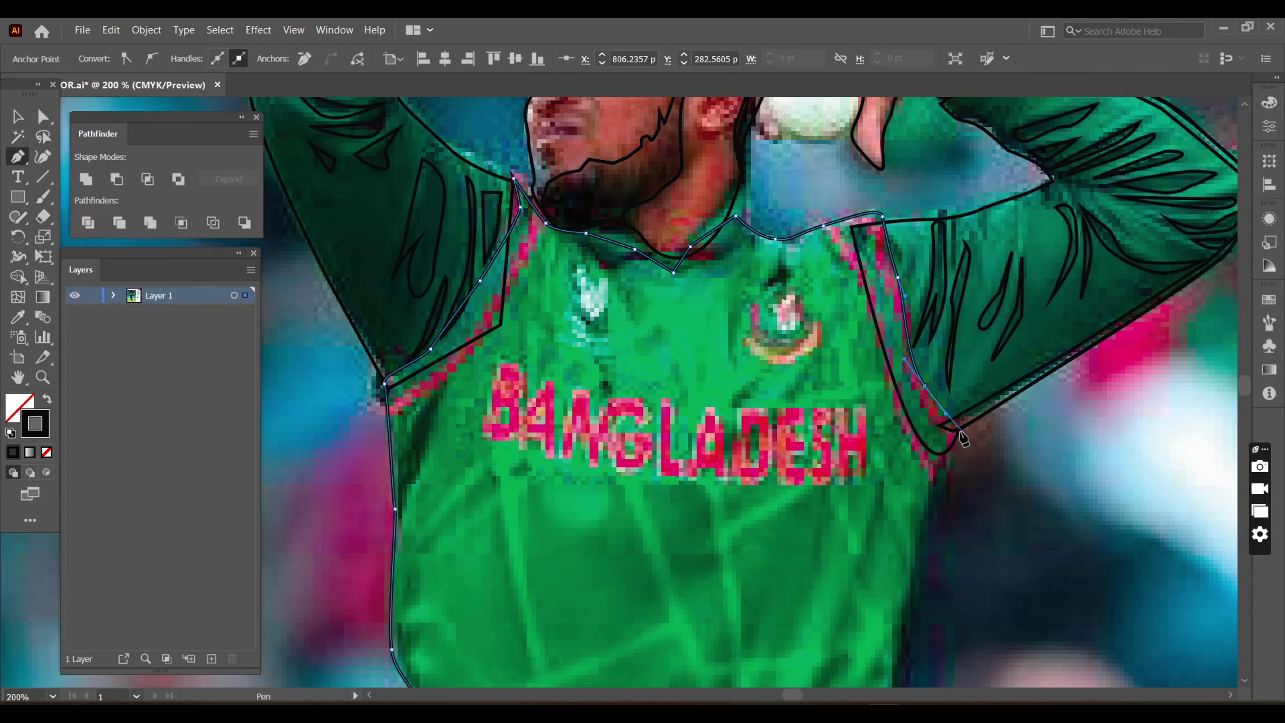
pyautogui.click(914, 526)
pyautogui.scroll(-5, 913, 526)
pyautogui.click(766, 374)
pyautogui.scroll(-2, 766, 374)
pyautogui.click(713, 460)
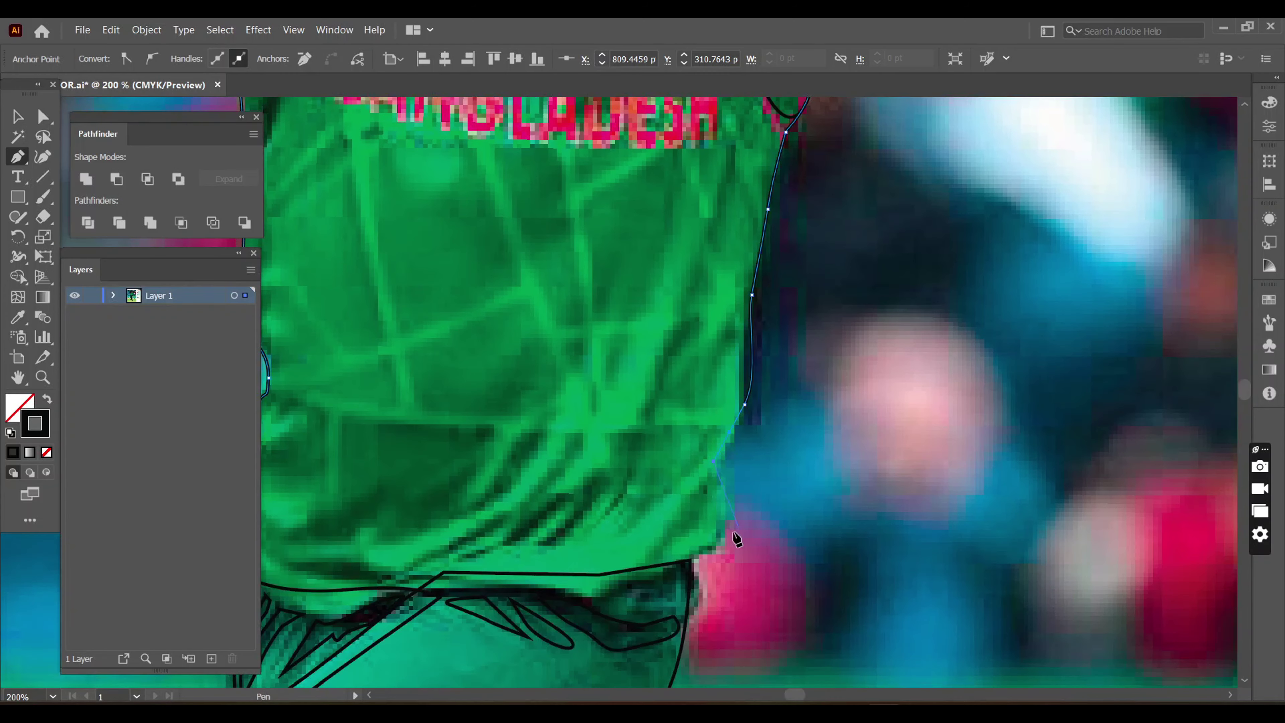
pyautogui.click(591, 602)
pyautogui.scroll(-2, 591, 603)
pyautogui.scroll(2, 587, 470)
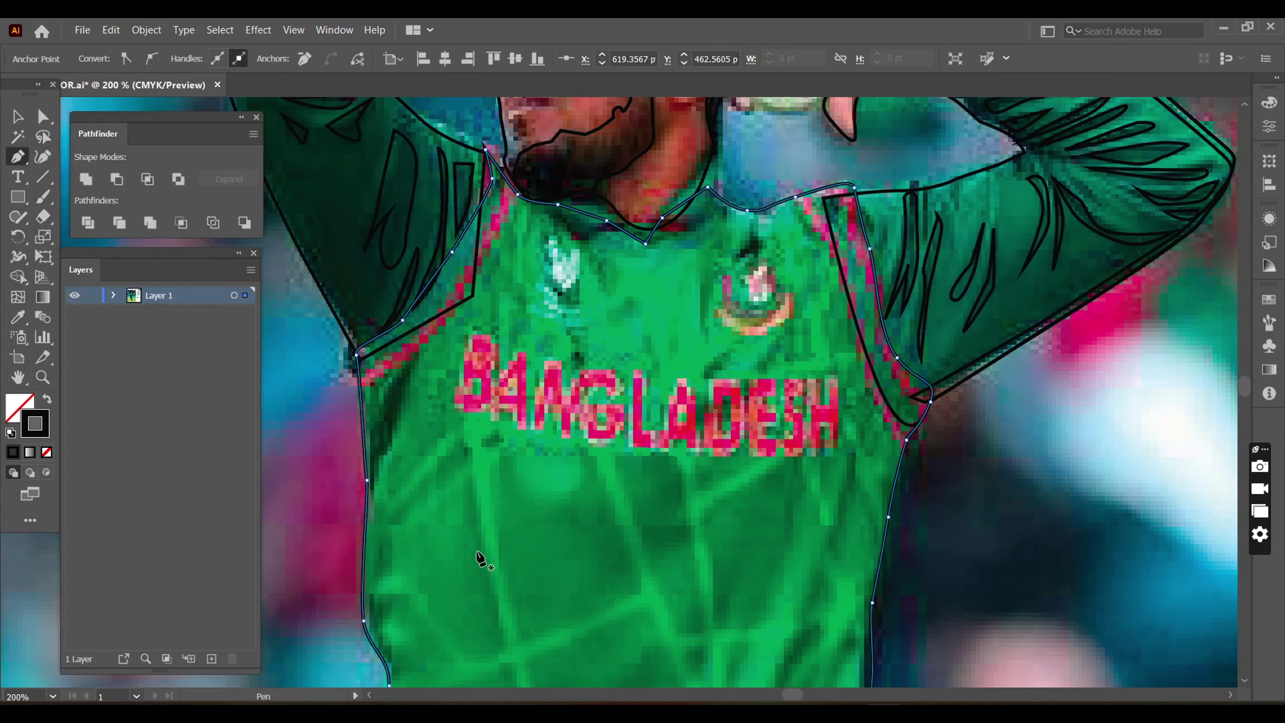
pyautogui.scroll(-2, 480, 558)
pyautogui.scroll(2, 573, 461)
# - Outline the left collar trim strip as a closed shape
pyautogui.click(361, 373)
pyautogui.moveTo(425, 327); pyautogui.dragTo(448, 299)
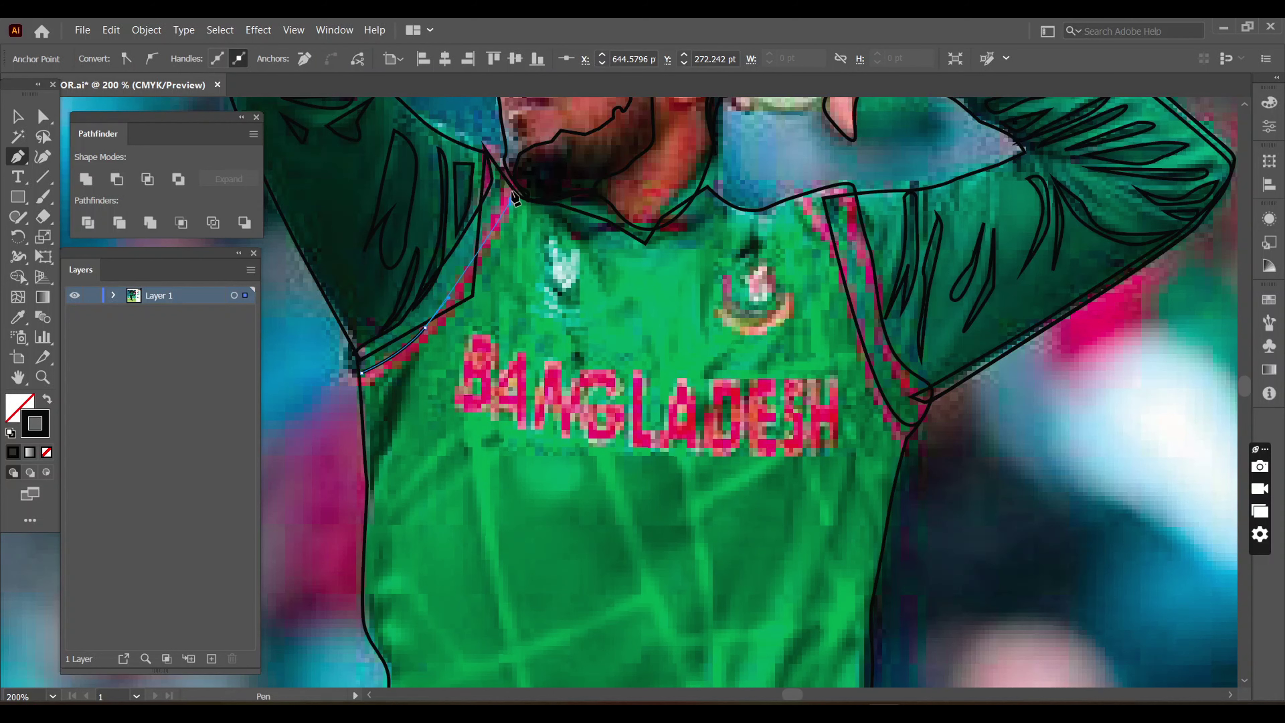
pyautogui.click(512, 188)
pyautogui.click(521, 201)
pyautogui.click(493, 258)
pyautogui.moveTo(423, 349); pyautogui.dragTo(408, 362)
pyautogui.click(361, 373)
# - Outline the right collar trim strip as a closed shape
pyautogui.click(923, 401)
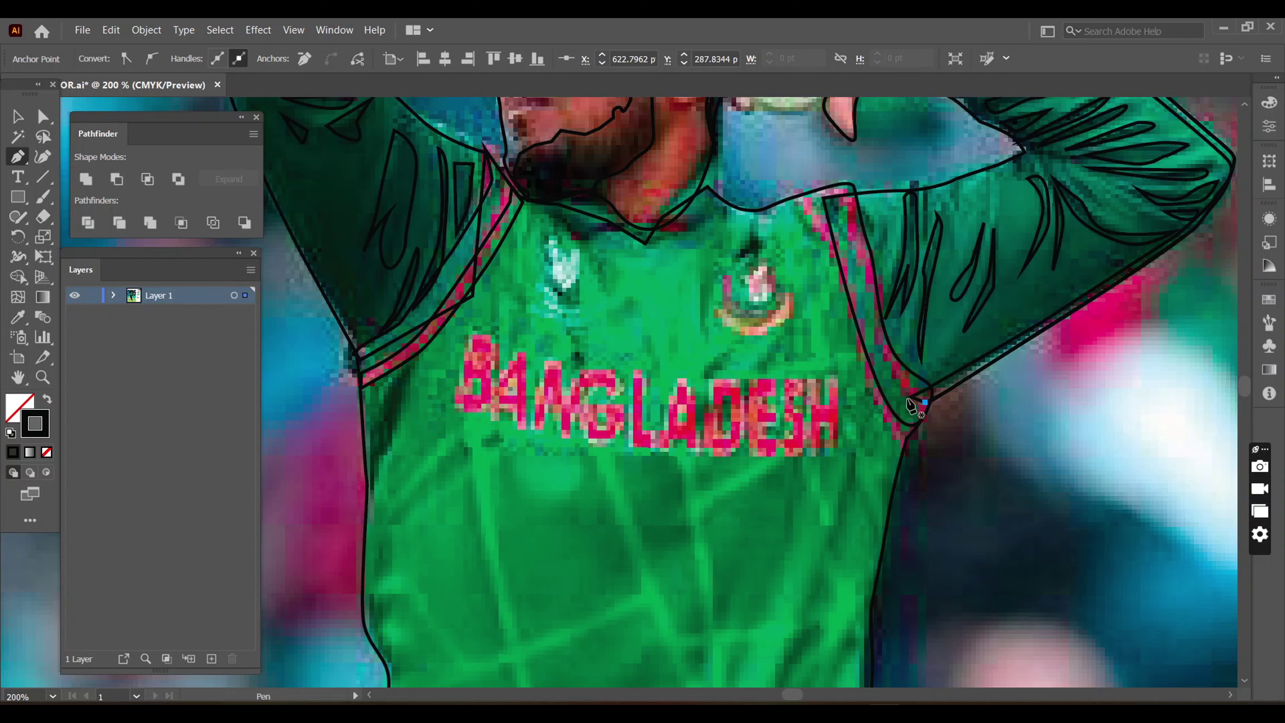
pyautogui.scroll(2, 900, 385)
pyautogui.click(839, 269)
pyautogui.click(854, 411)
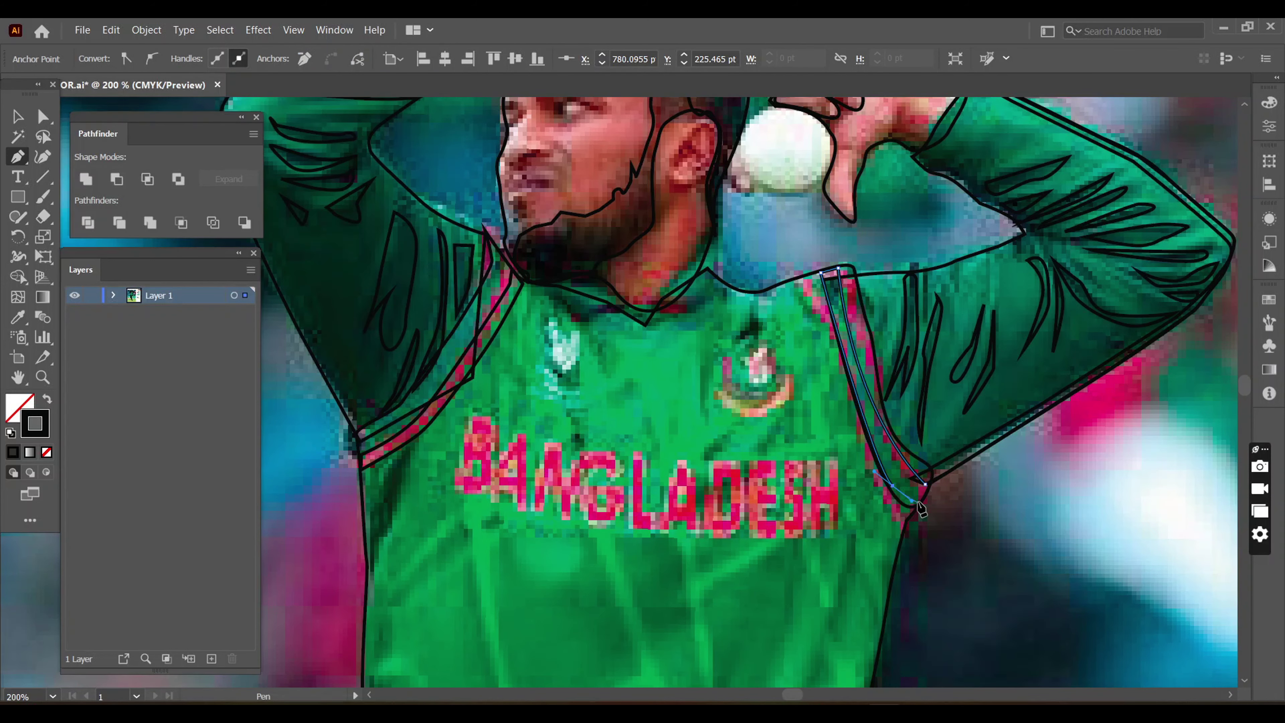
pyautogui.click(892, 475)
pyautogui.click(923, 484)
pyautogui.scroll(-3, 708, 405)
pyautogui.scroll(-1, 682, 394)
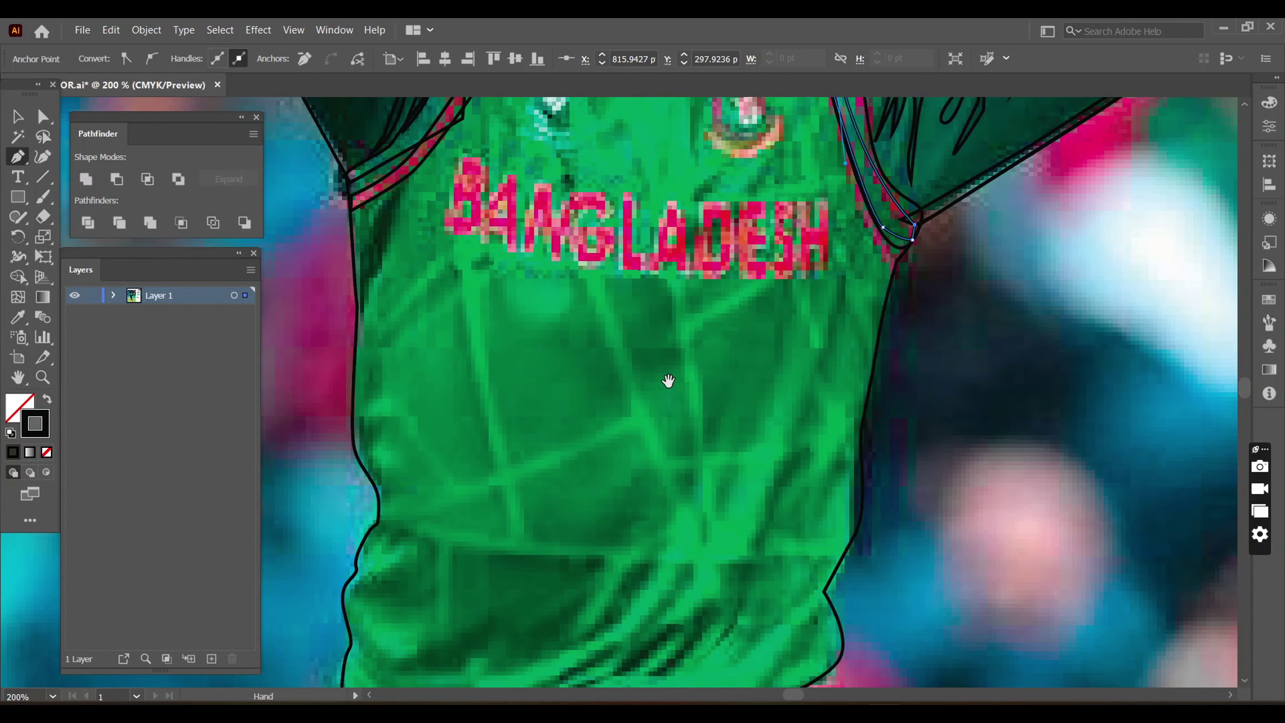
pyautogui.scroll(2, 668, 380)
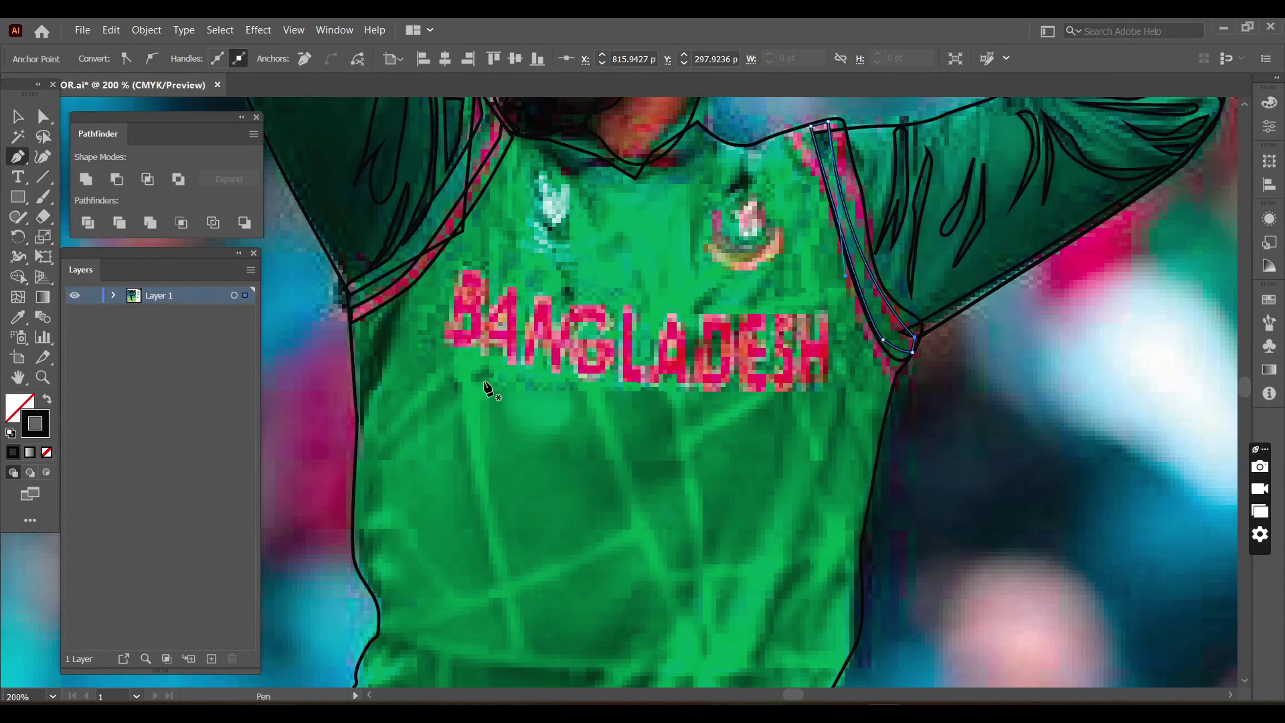
# - Trace the first two patch shapes below BANGLADESH, including the narrow second one
pyautogui.click(487, 390)
pyautogui.click(509, 576)
pyautogui.click(487, 390)
pyautogui.click(606, 392)
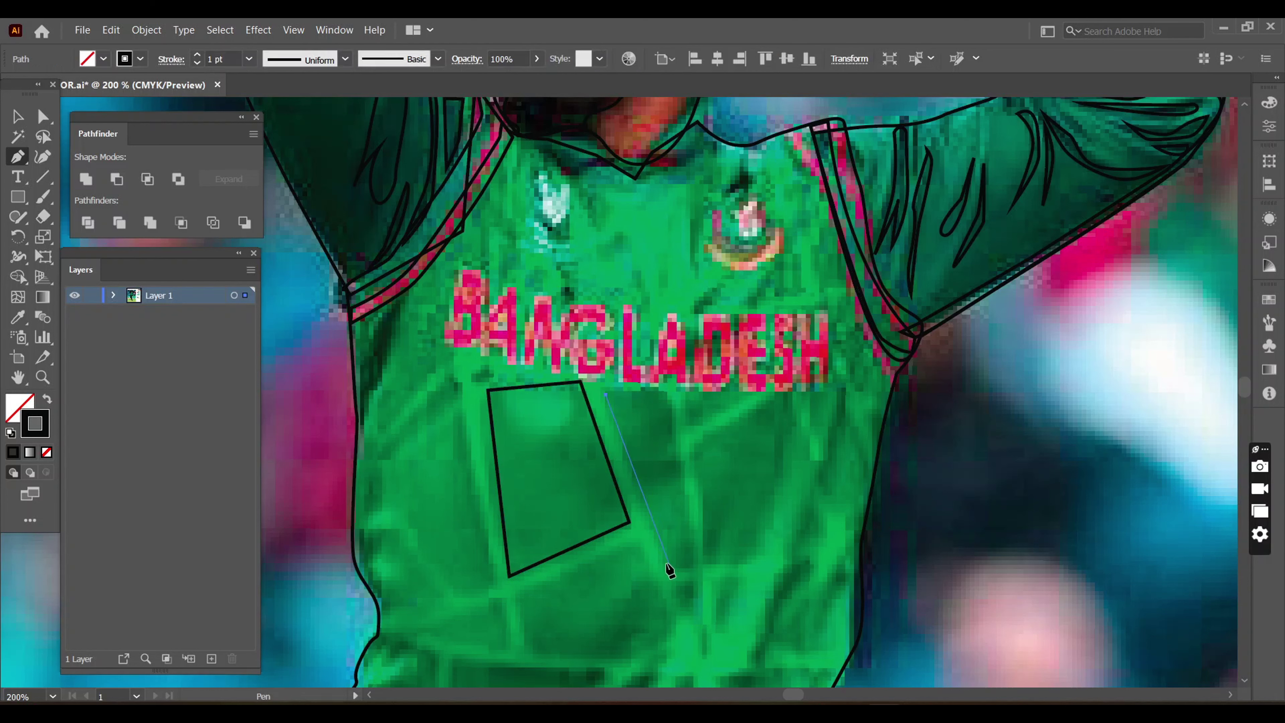
pyautogui.click(668, 403)
pyautogui.click(691, 567)
pyautogui.click(605, 392)
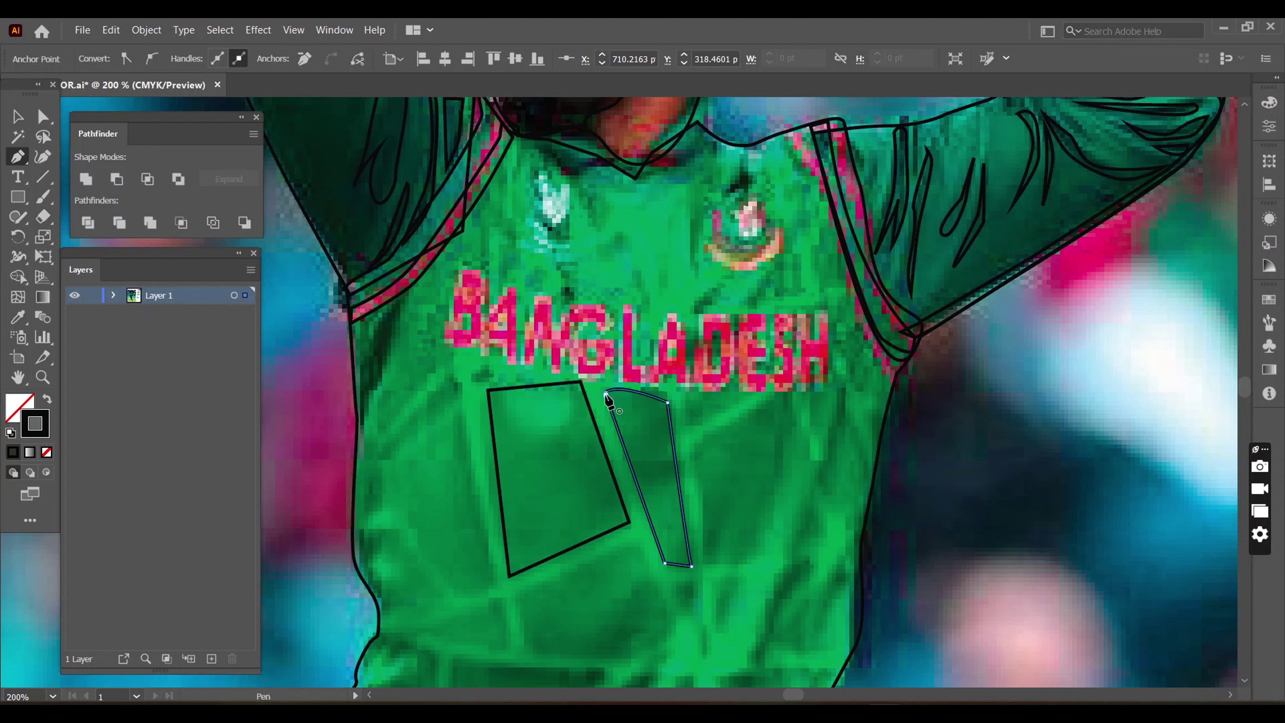
# - Trace a curved third patch to the right and a patch below the first two
pyautogui.click(694, 448)
pyautogui.click(778, 396)
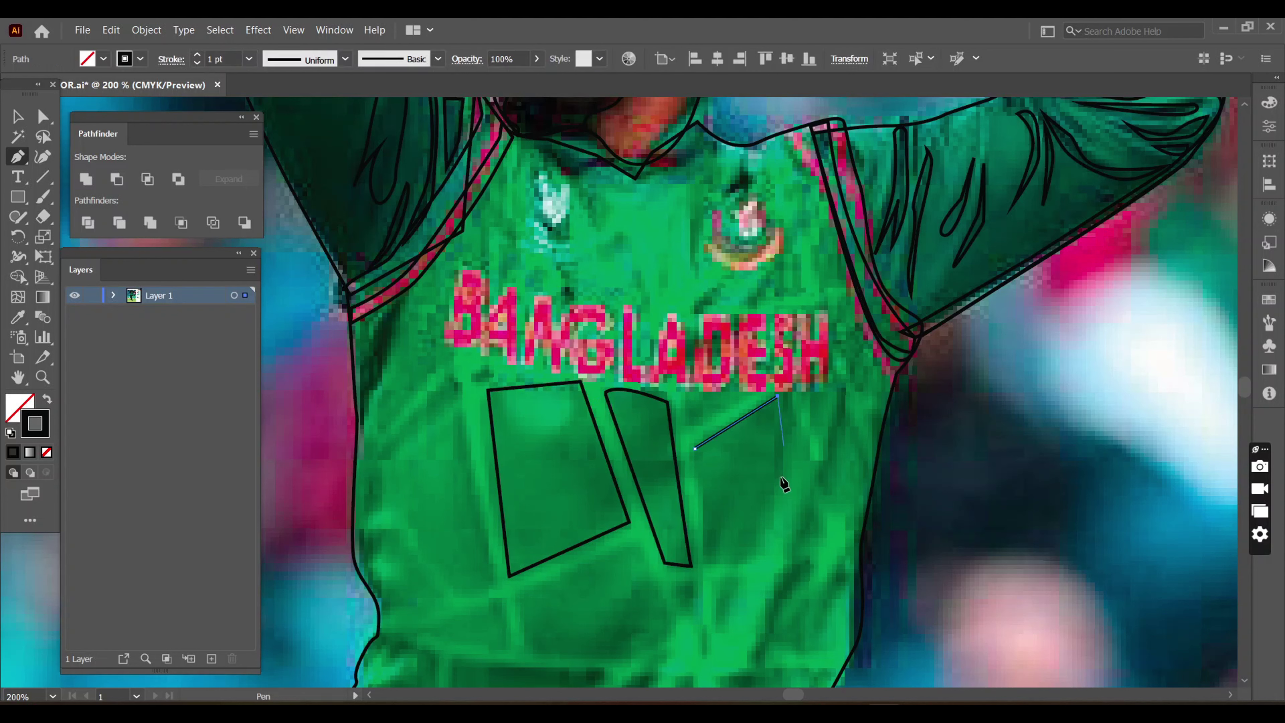
pyautogui.moveTo(776, 499); pyautogui.dragTo(770, 524)
pyautogui.click(695, 448)
pyautogui.scroll(-5, 695, 448)
pyautogui.click(484, 397)
pyautogui.click(601, 346)
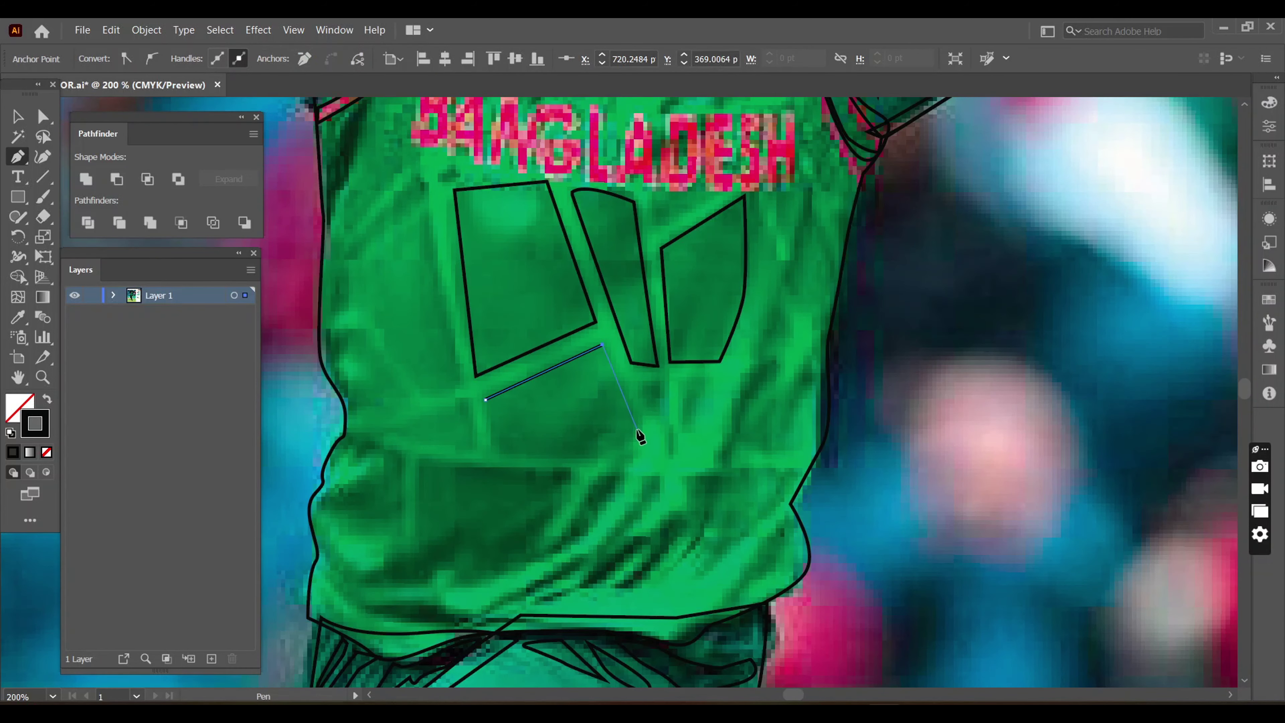
pyautogui.click(636, 423)
pyautogui.click(484, 397)
# - Outline the large jagged lower patch and a curved patch at the jersey's left side
pyautogui.click(570, 473)
pyautogui.click(477, 581)
pyautogui.click(422, 586)
pyautogui.click(382, 583)
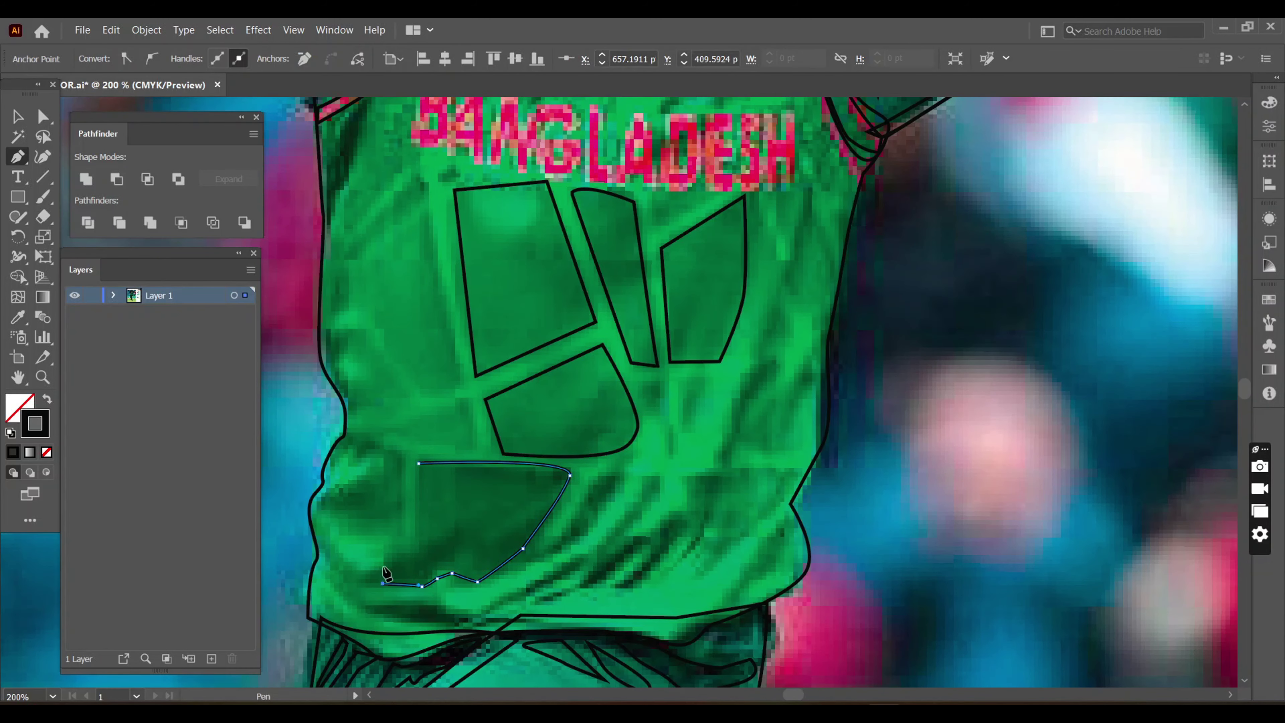
pyautogui.click(418, 462)
pyautogui.click(339, 442)
pyautogui.click(398, 450)
pyautogui.click(398, 525)
pyautogui.click(348, 534)
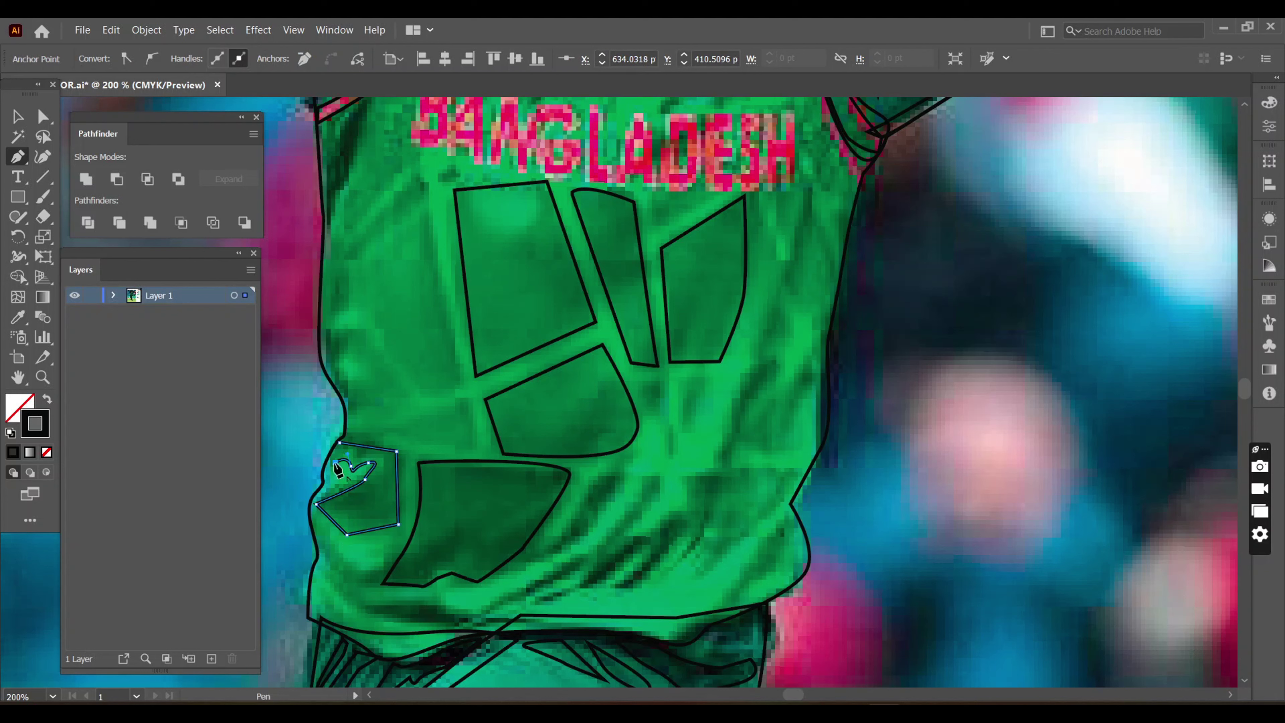
pyautogui.moveTo(339, 442); pyautogui.dragTo(348, 427)
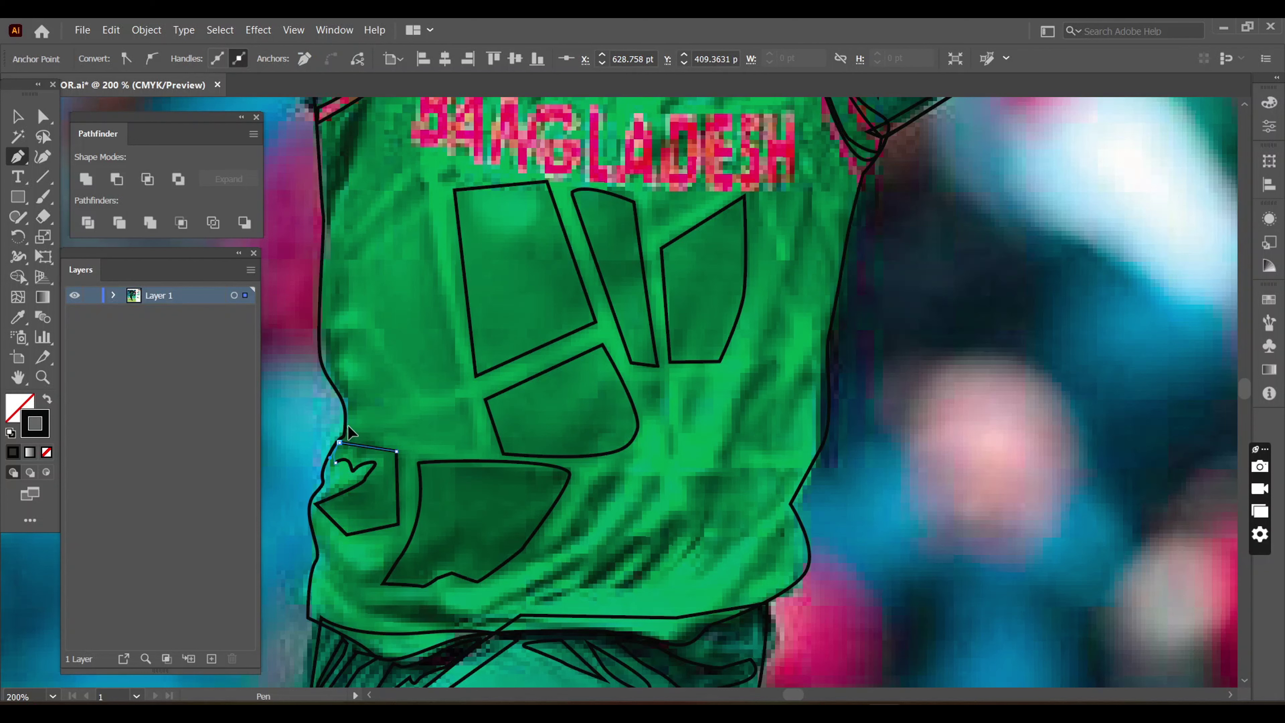
# - Trace a small patch near the left edge, adjust its anchor, and begin a tall patch
pyautogui.click(358, 411)
pyautogui.click(405, 394)
pyautogui.moveTo(371, 333); pyautogui.dragTo(357, 329)
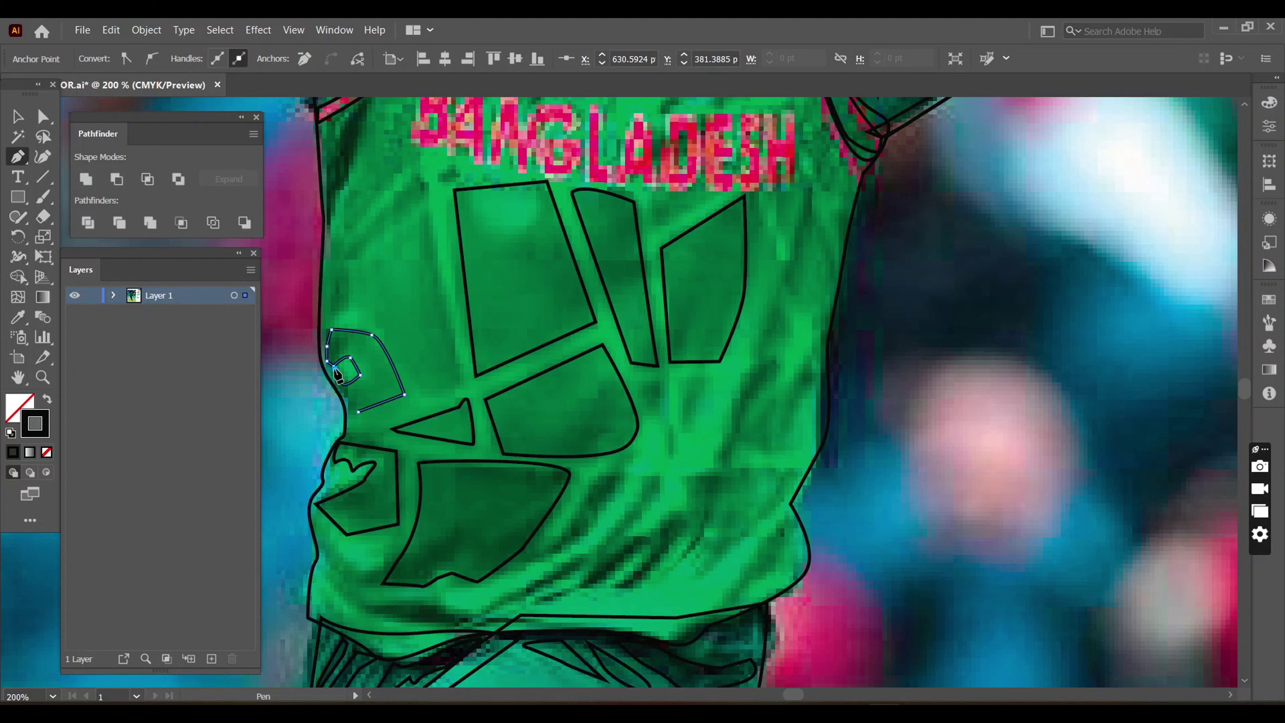
pyautogui.click(358, 411)
pyautogui.keyDown('ctrl'); pyautogui.click(357, 409); pyautogui.keyUp('ctrl')
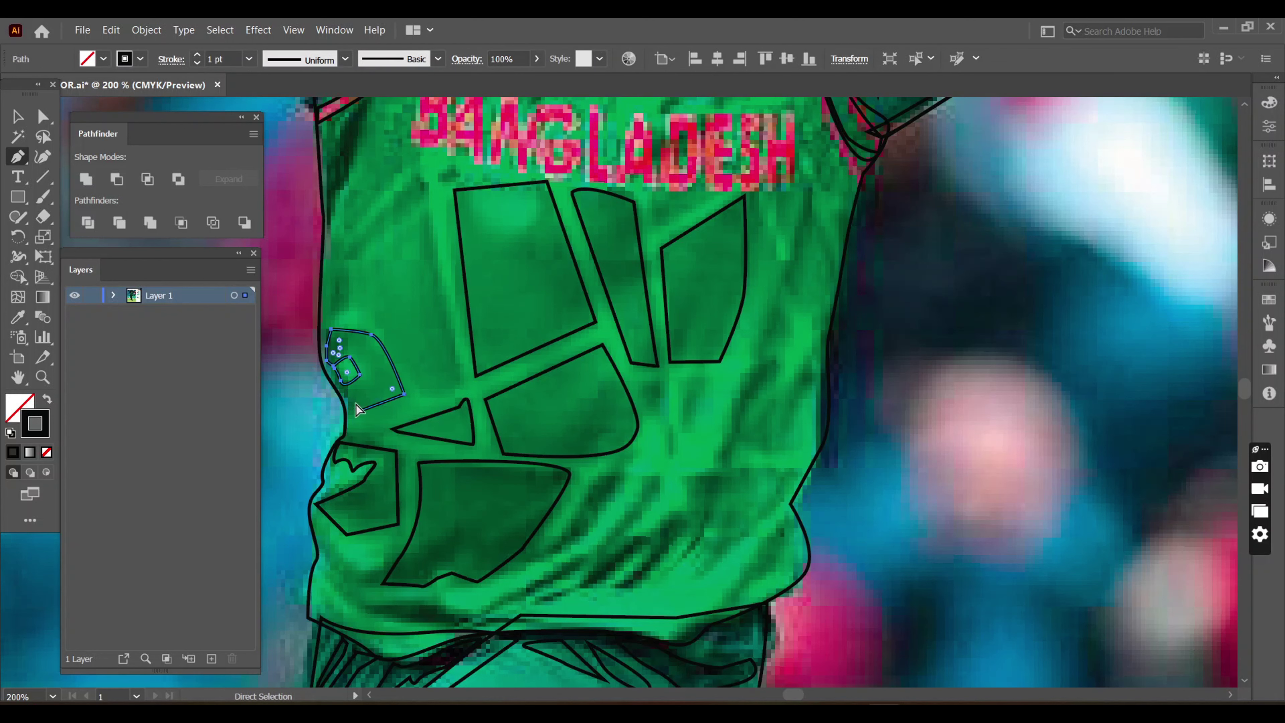
pyautogui.keyDown('ctrl'); pyautogui.click(353, 409); pyautogui.keyUp('ctrl')
pyautogui.moveTo(335, 293); pyautogui.dragTo(346, 272)
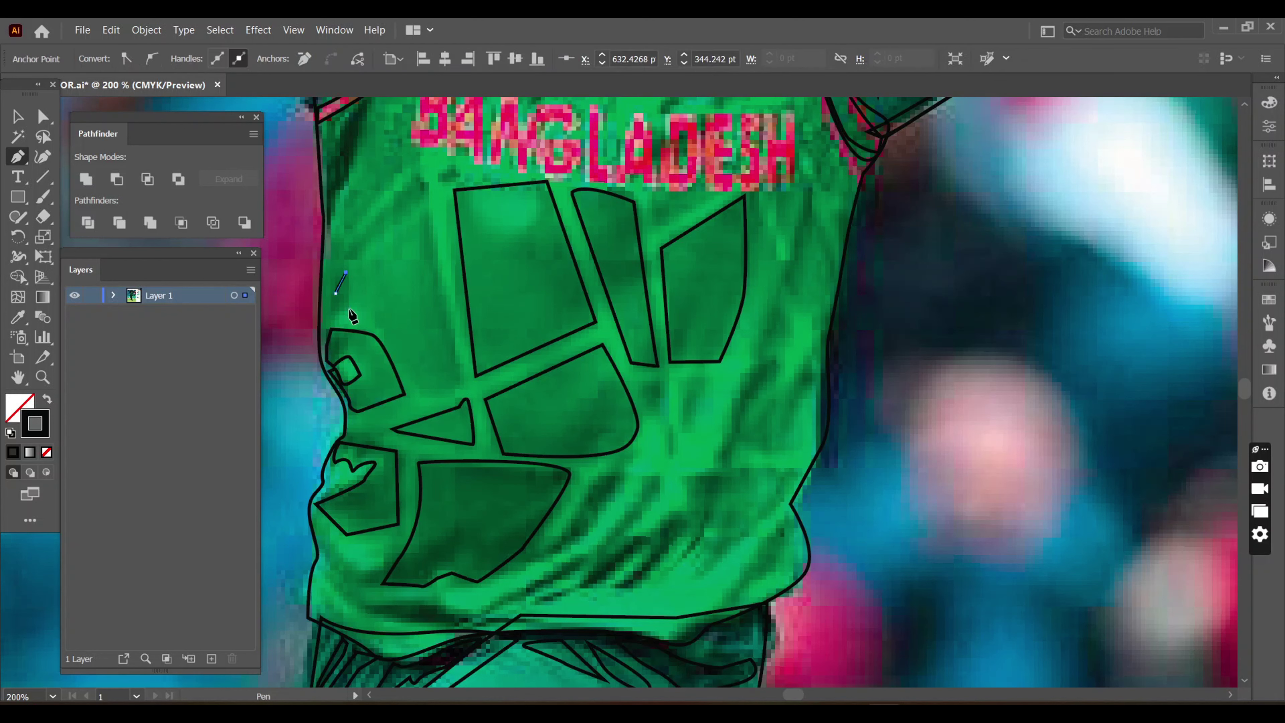
pyautogui.click(457, 384)
pyautogui.click(428, 213)
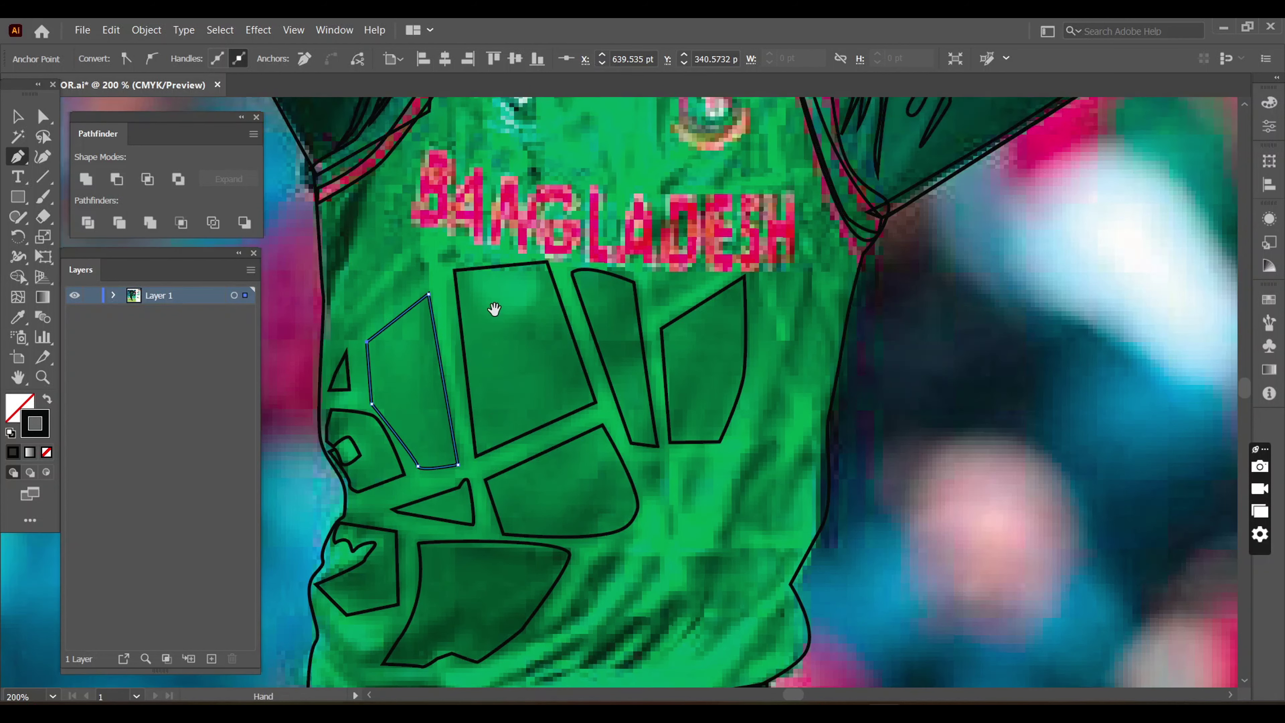
pyautogui.scroll(5, 430, 264)
# - Outline a strip near the left collar and start one along the shoulder seam
pyautogui.click(383, 258)
pyautogui.click(352, 340)
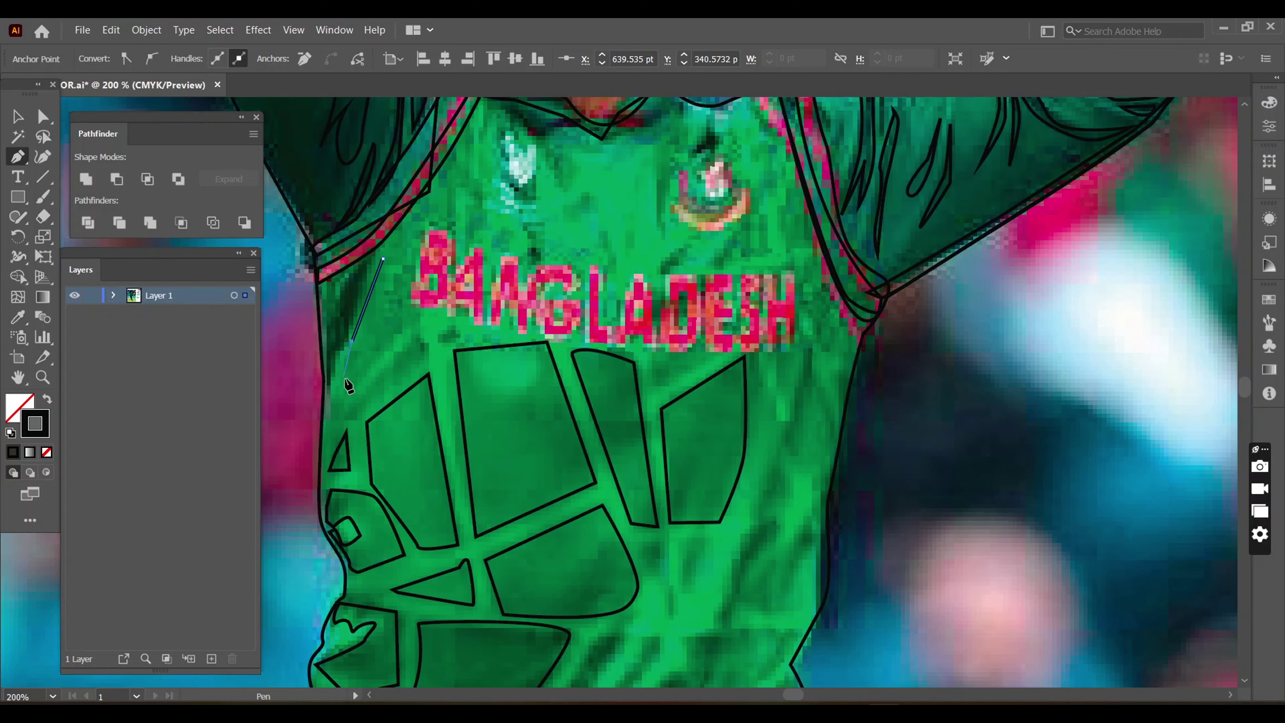
pyautogui.click(420, 310)
pyautogui.click(429, 226)
pyautogui.click(383, 258)
pyautogui.click(347, 409)
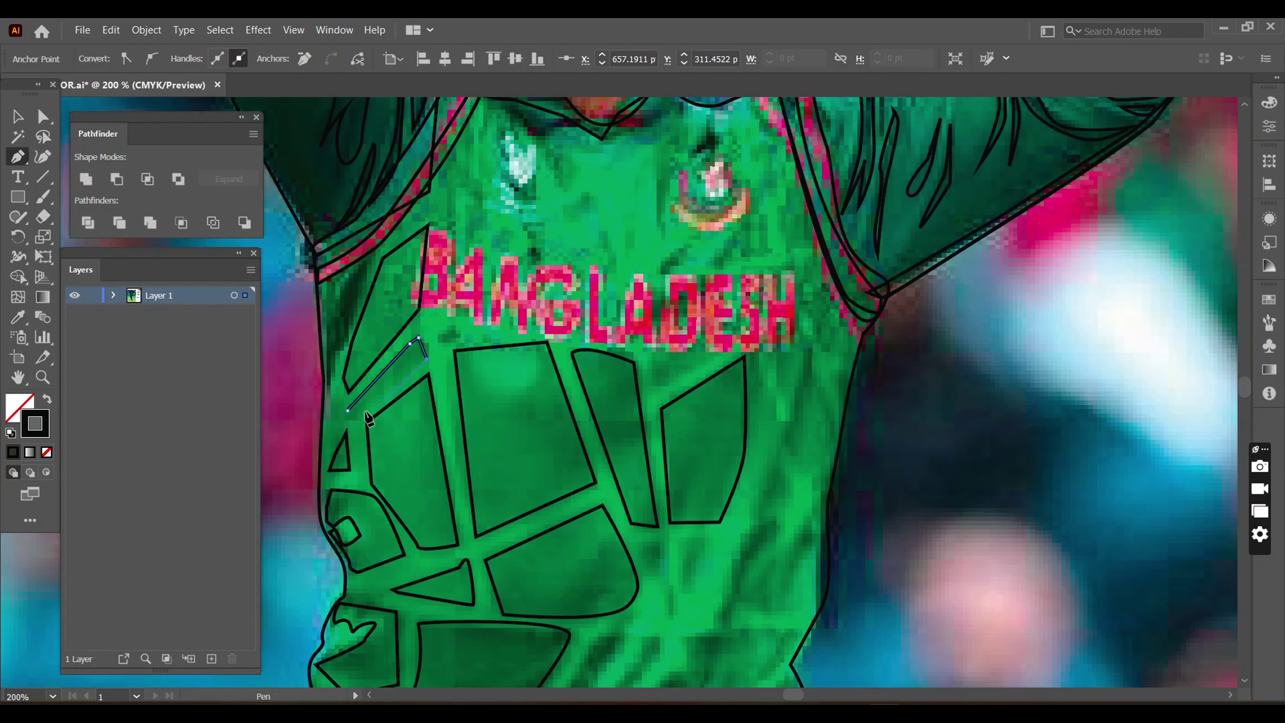
pyautogui.click(371, 259)
pyautogui.click(340, 336)
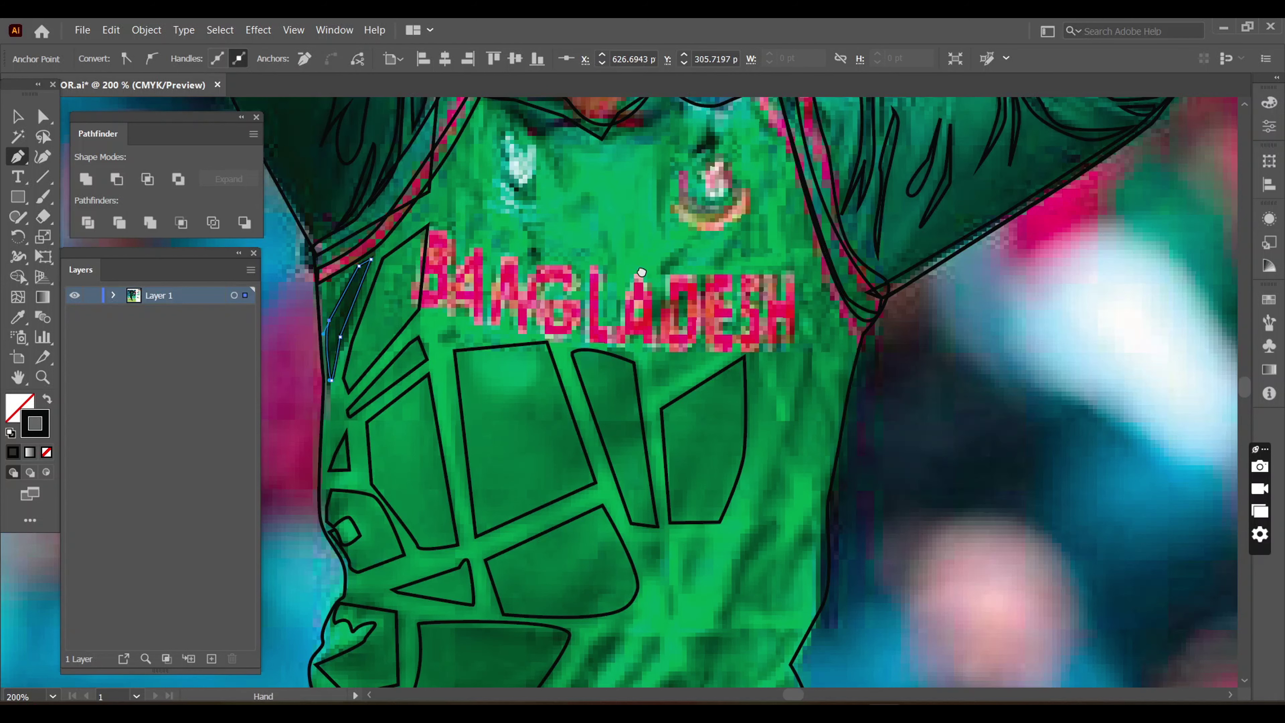
pyautogui.moveTo(642, 272); pyautogui.dragTo(564, 359)
pyautogui.press('Escape')
# - Trace a pattern piece above BANGLADESH and small triangles near the neckline
pyautogui.click(390, 264)
pyautogui.click(380, 394)
pyautogui.click(476, 399)
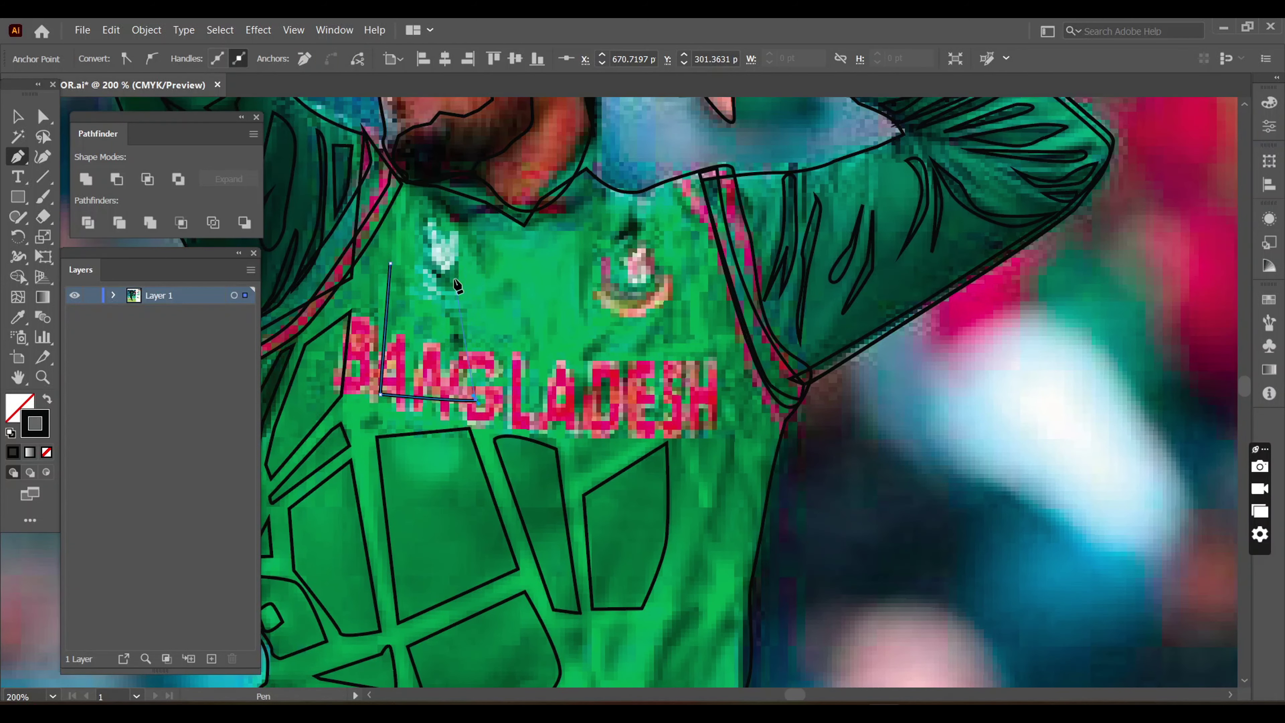
pyautogui.moveTo(447, 264); pyautogui.dragTo(544, 337)
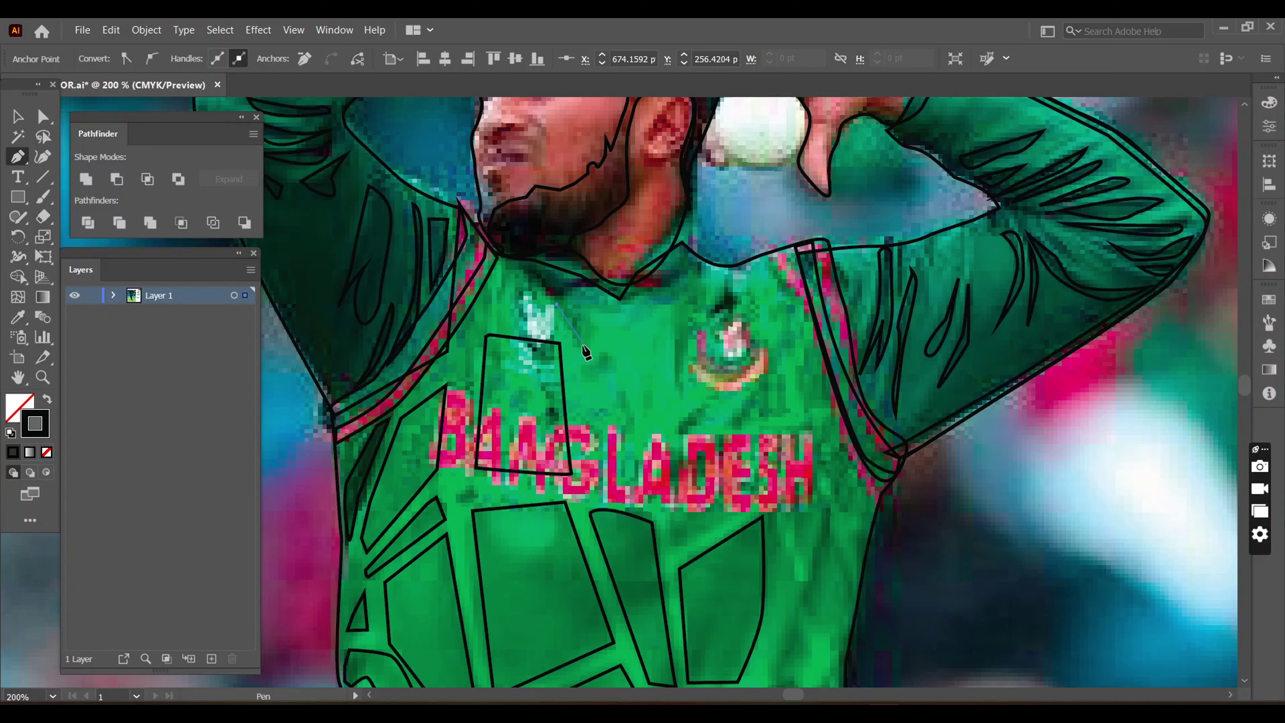
pyautogui.click(596, 329)
pyautogui.click(579, 345)
pyautogui.click(557, 304)
pyautogui.click(576, 372)
pyautogui.click(610, 354)
pyautogui.click(627, 423)
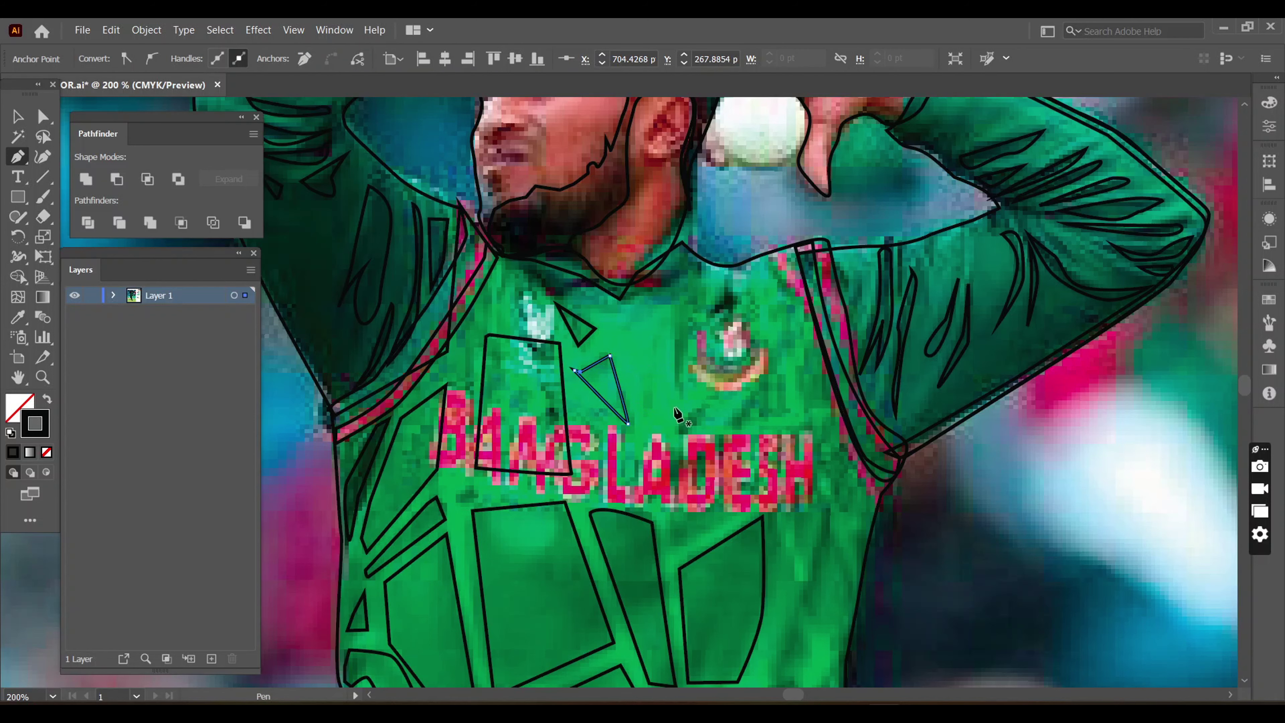
pyautogui.moveTo(687, 416); pyautogui.dragTo(671, 432)
# - Outline a pattern piece at the shirt's lower right and a curved hem fold
pyautogui.scroll(-5, 725, 349)
pyautogui.click(736, 395)
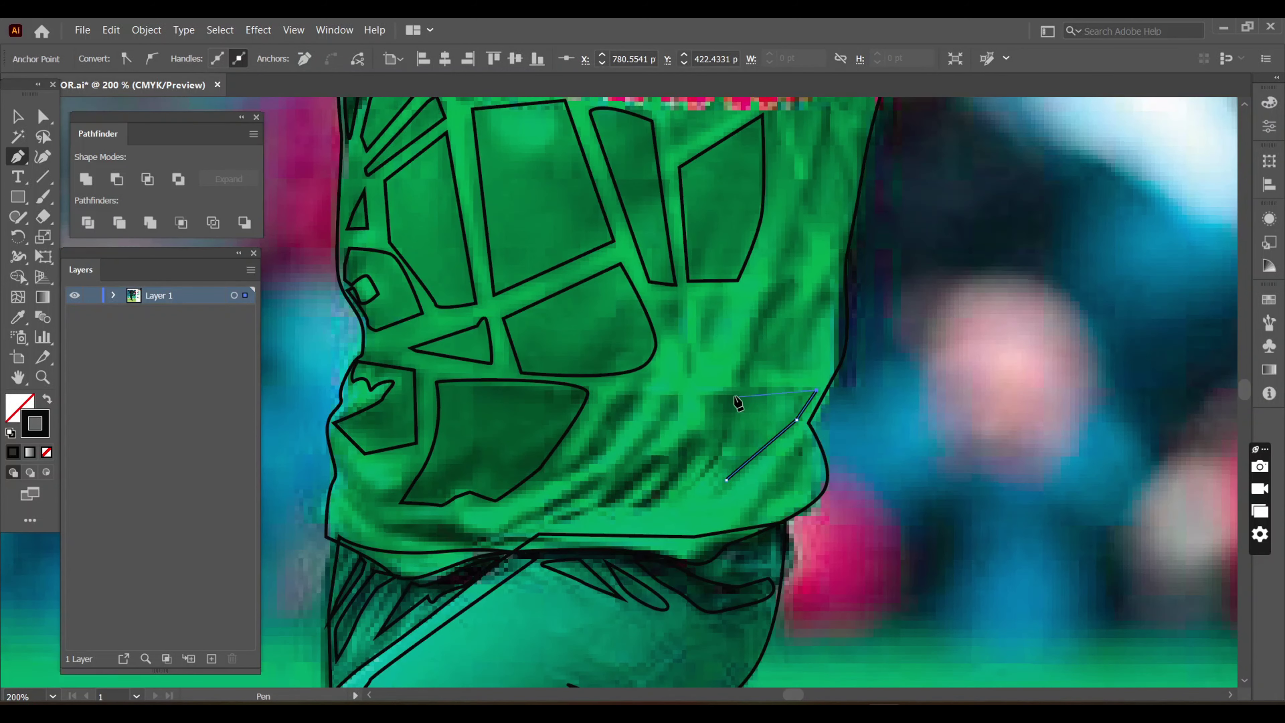
pyautogui.click(816, 389)
pyautogui.click(727, 480)
pyautogui.click(673, 500)
pyautogui.click(736, 395)
pyautogui.click(797, 446)
pyautogui.moveTo(734, 513); pyautogui.dragTo(731, 526)
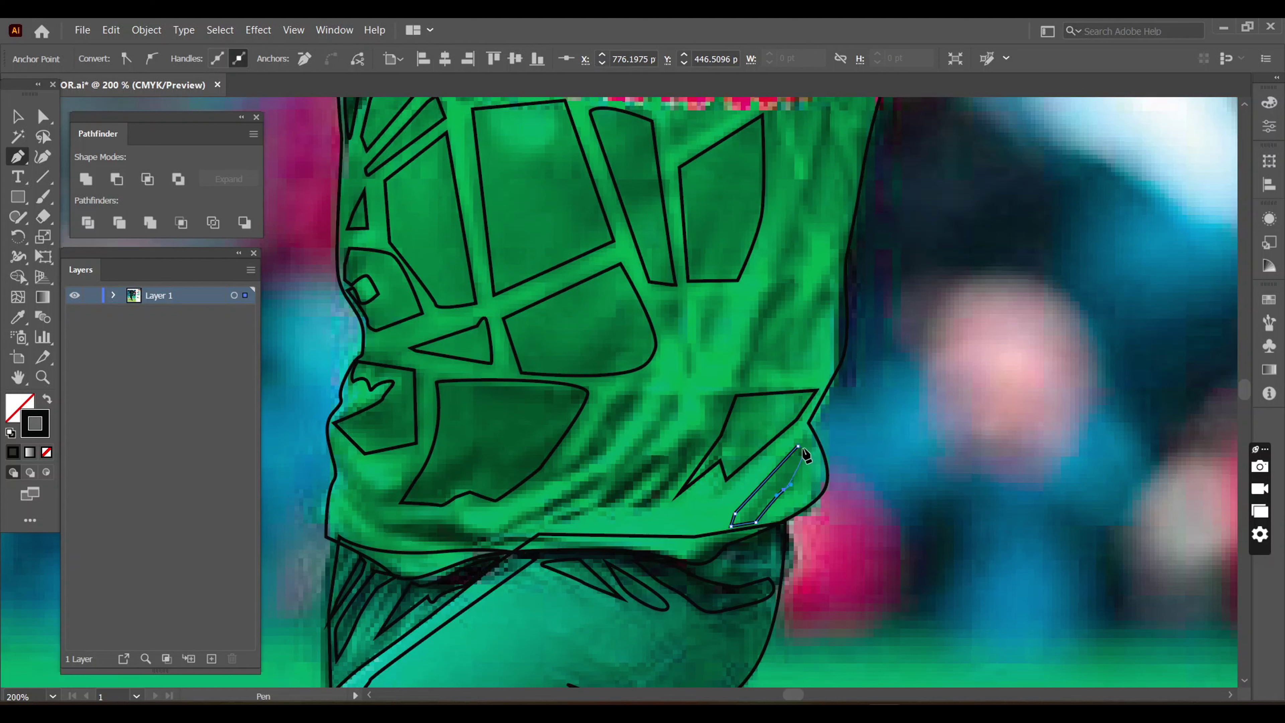
# - Trace the leaf-shaped folds near the hem and close a V-shaped piece
pyautogui.click(660, 458)
pyautogui.click(652, 484)
pyautogui.click(563, 513)
pyautogui.click(635, 506)
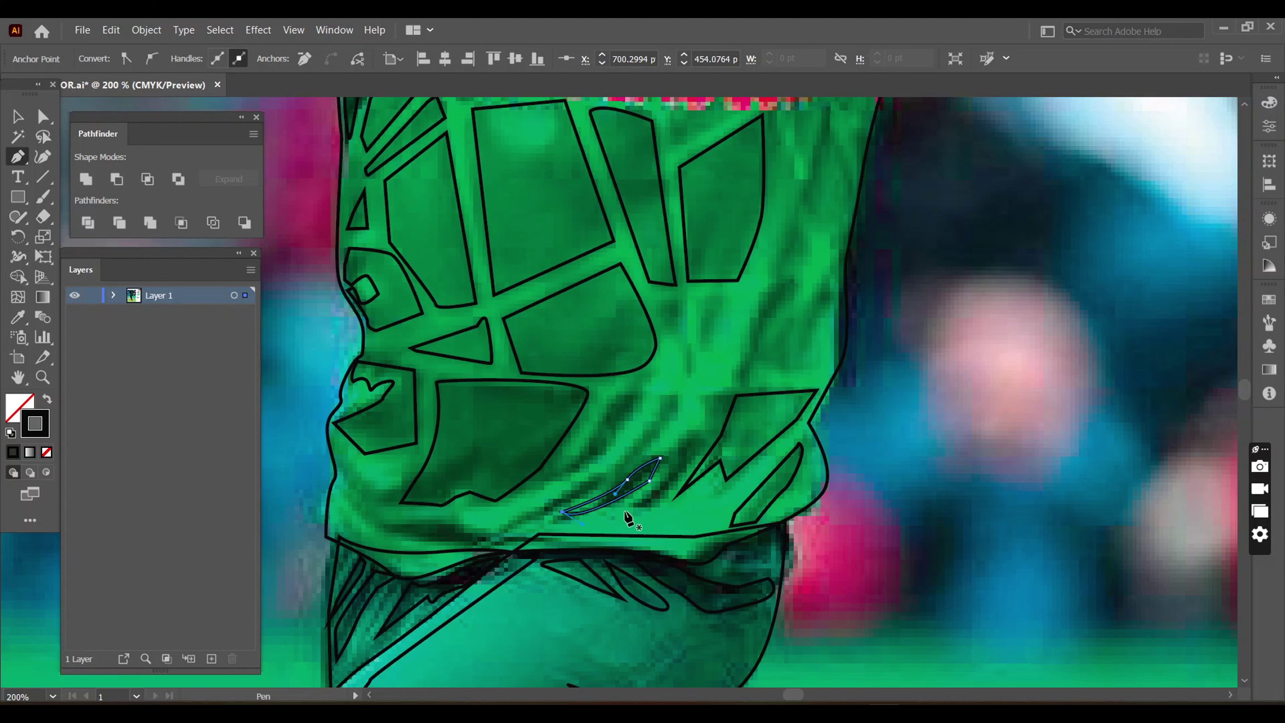
pyautogui.click(680, 444)
pyautogui.click(694, 429)
pyautogui.click(662, 395)
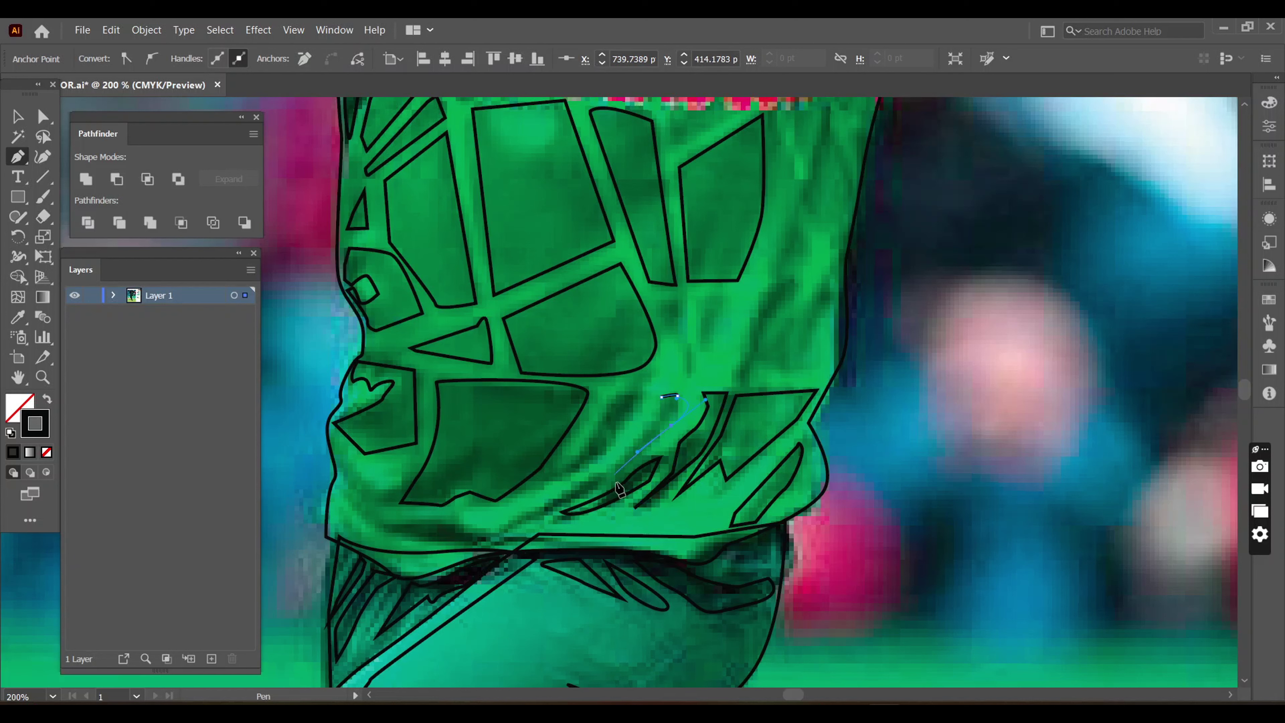
pyautogui.click(662, 396)
pyautogui.click(593, 462)
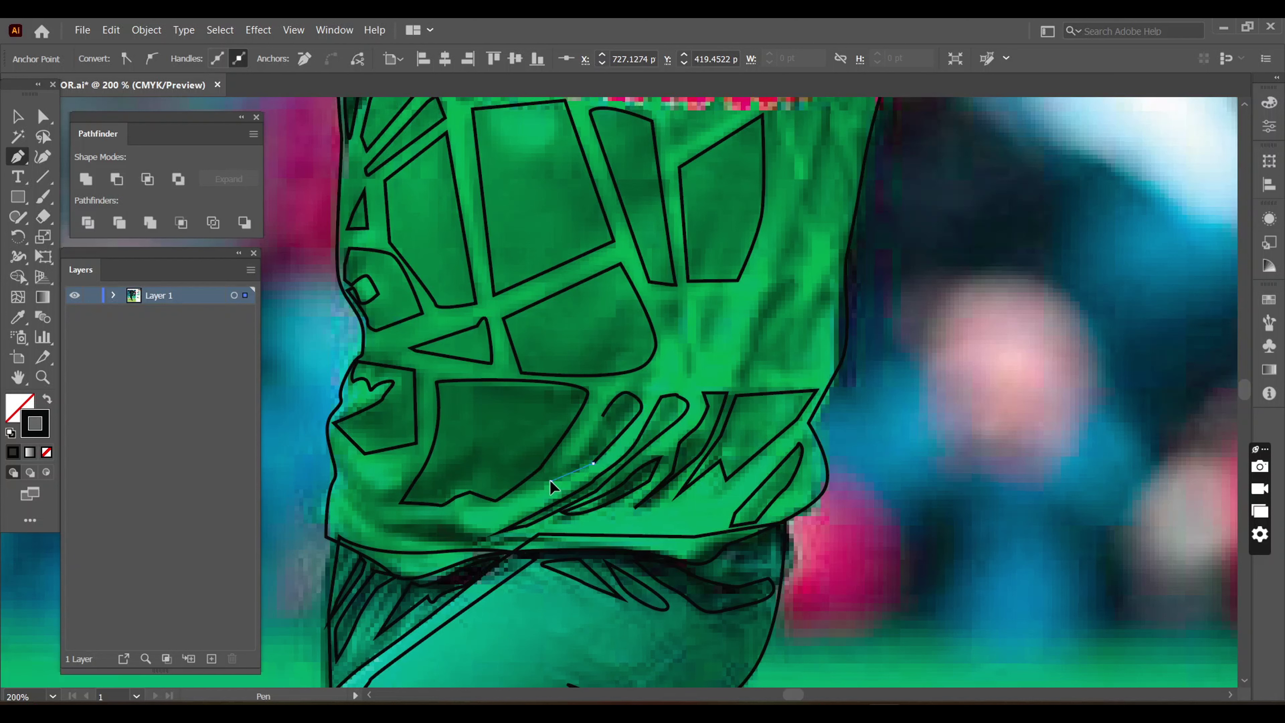
pyautogui.click(615, 389)
pyautogui.moveTo(673, 301); pyautogui.dragTo(684, 301)
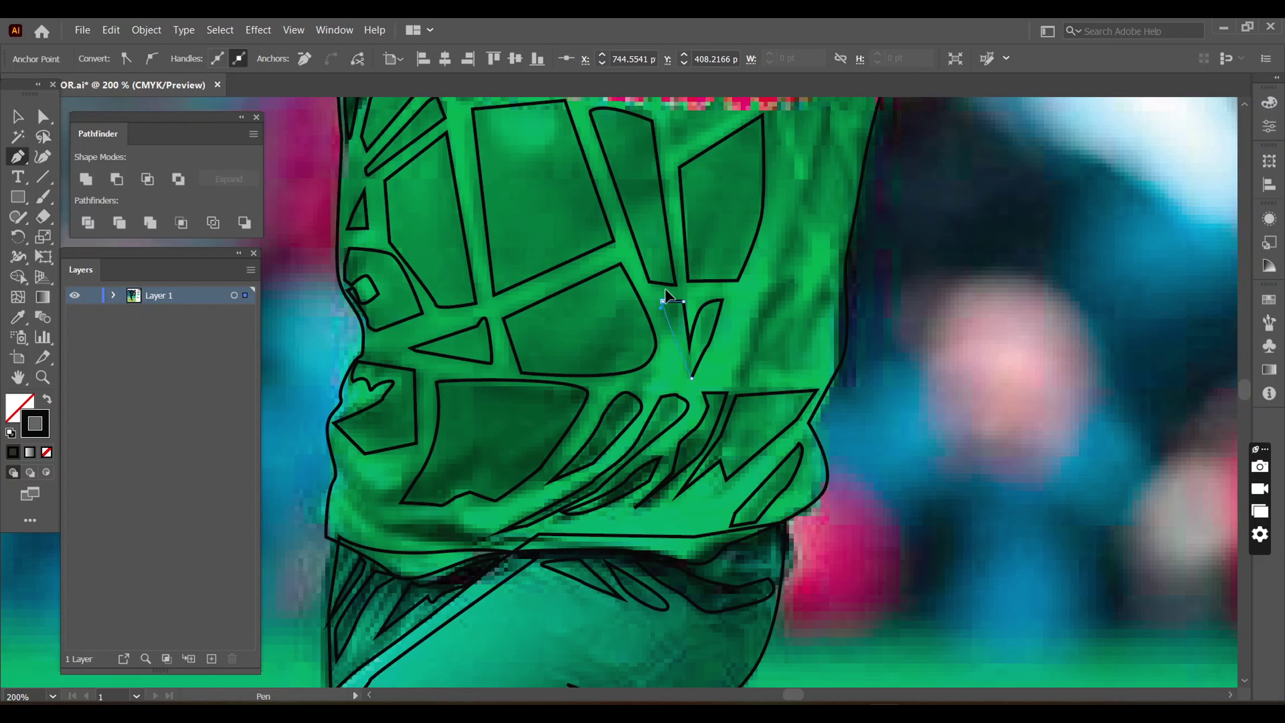
pyautogui.click(662, 302)
# - Outline pattern pieces on the shirt's right side
pyautogui.click(788, 281)
pyautogui.click(818, 339)
pyautogui.click(763, 357)
pyautogui.scroll(5, 740, 347)
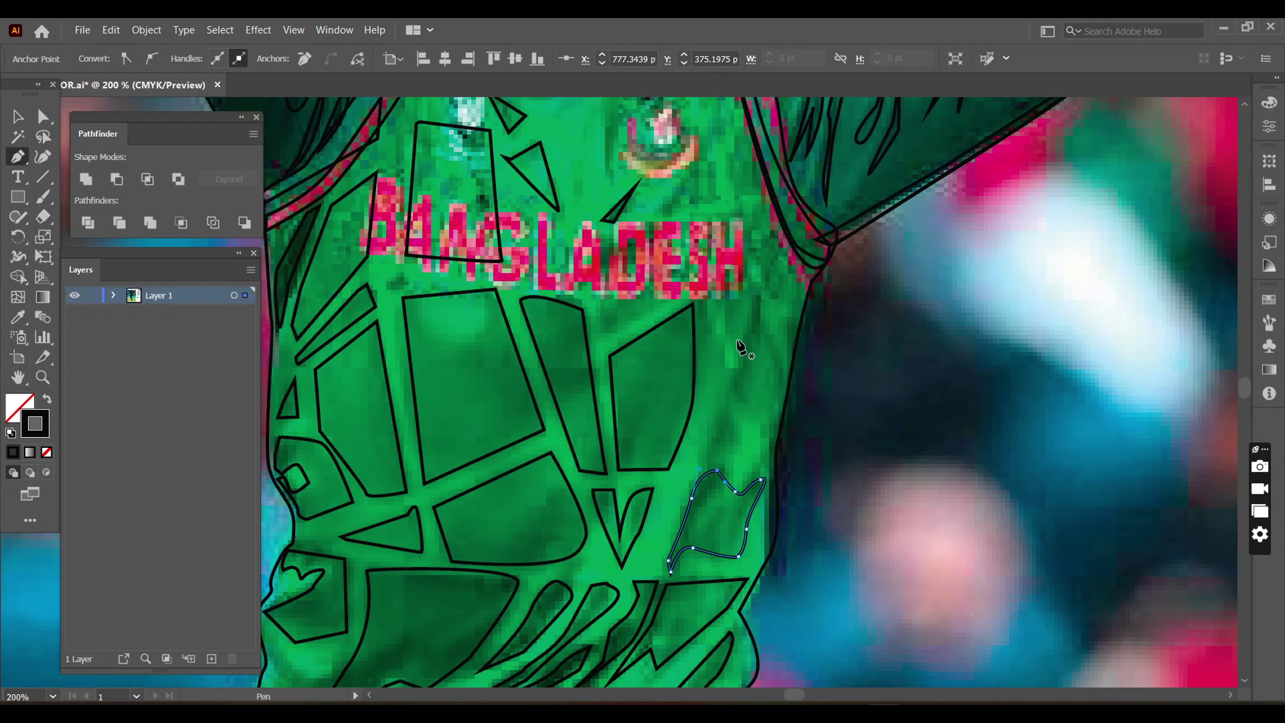
pyautogui.click(759, 329)
pyautogui.click(737, 373)
pyautogui.scroll(-3, 743, 314)
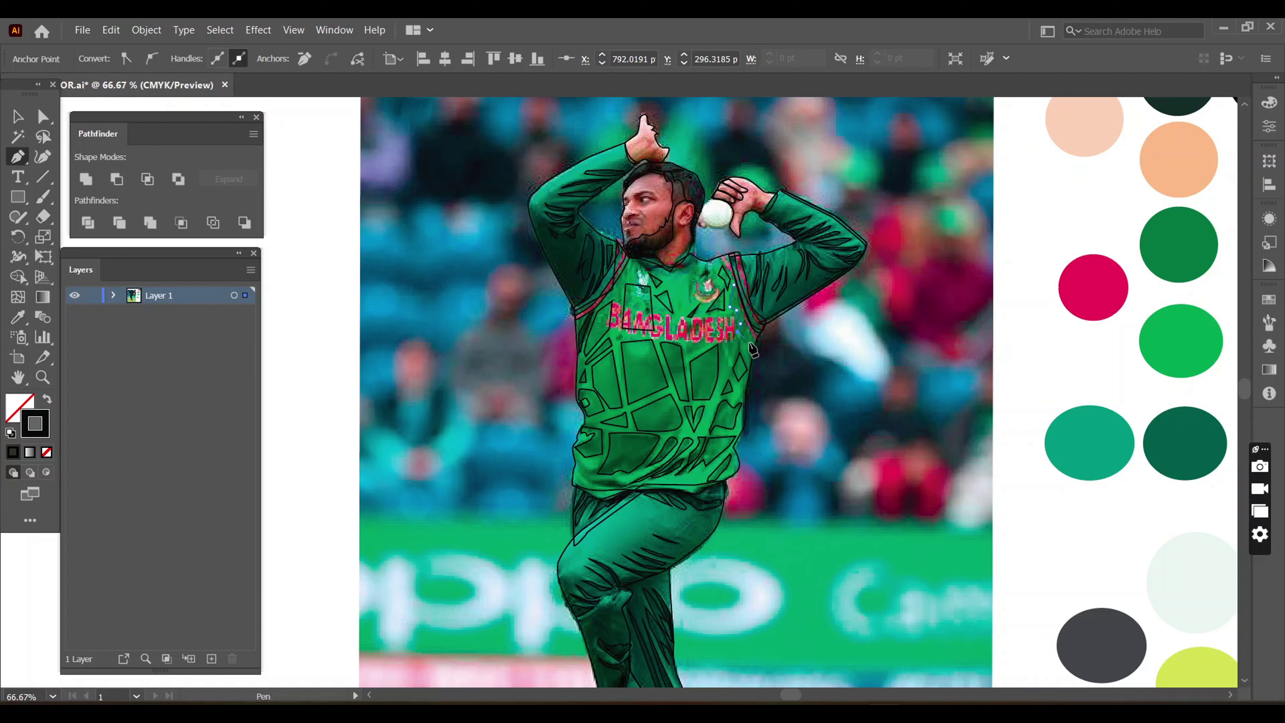
# - Pen-trace a closed outline for the neckline piece below the bowler's collar
pyautogui.keyDown('ctrl'); pyautogui.click(735, 377); pyautogui.keyUp('ctrl')
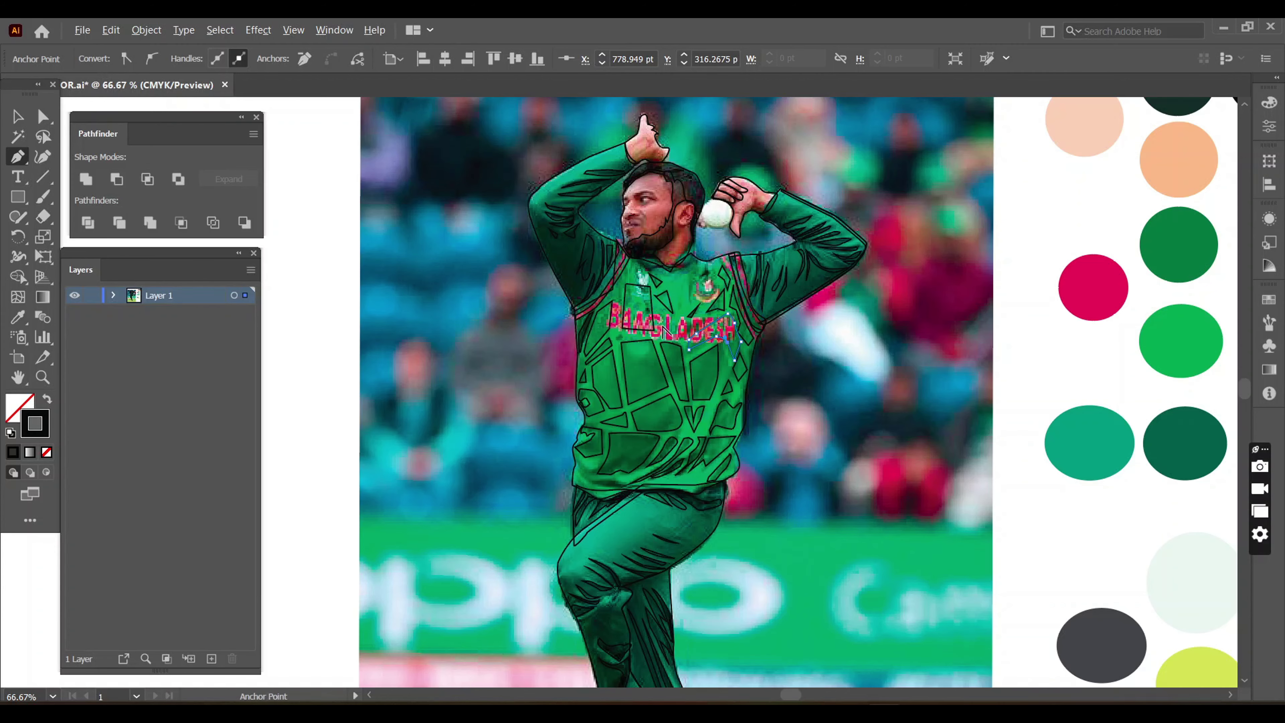
pyautogui.keyDown('alt'); pyautogui.scroll(3, 662, 329); pyautogui.keyUp('alt')
pyautogui.scroll(3, 663, 329)
pyautogui.click(636, 290)
pyautogui.click(671, 318)
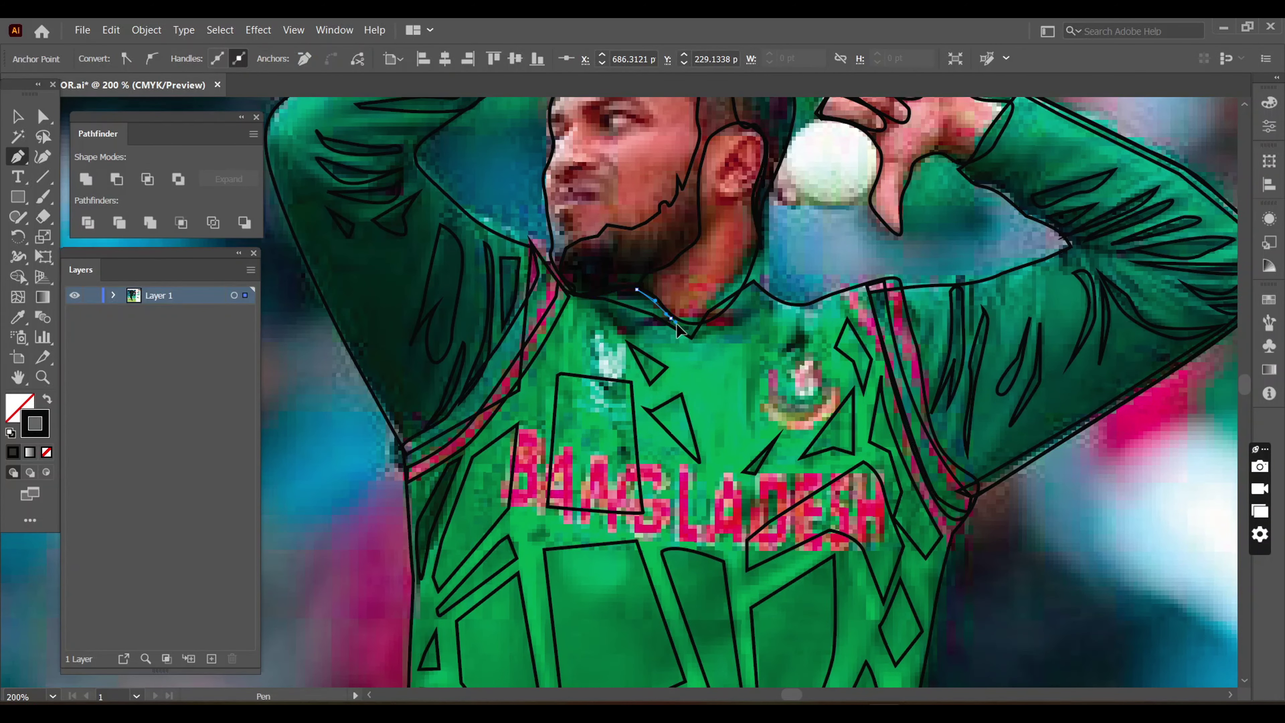
pyautogui.click(694, 332)
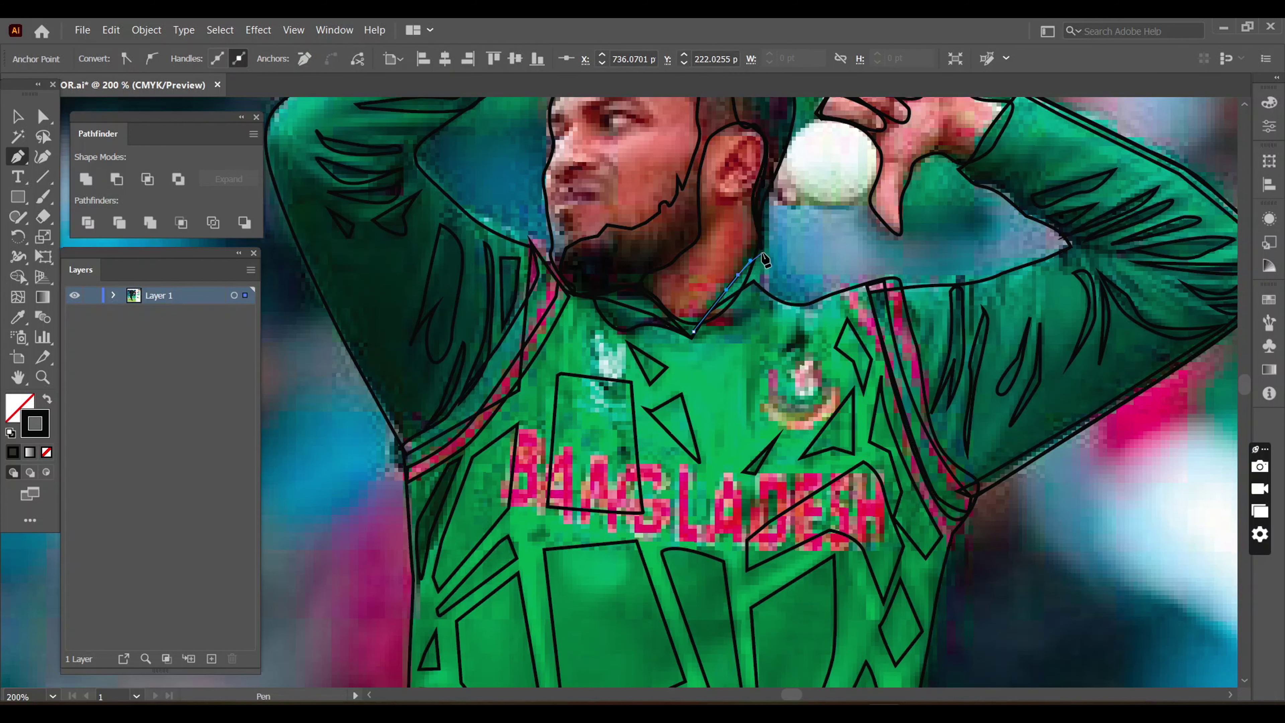
pyautogui.click(762, 252)
pyautogui.click(738, 275)
pyautogui.click(691, 336)
pyautogui.click(24, 125)
pyautogui.click(639, 356)
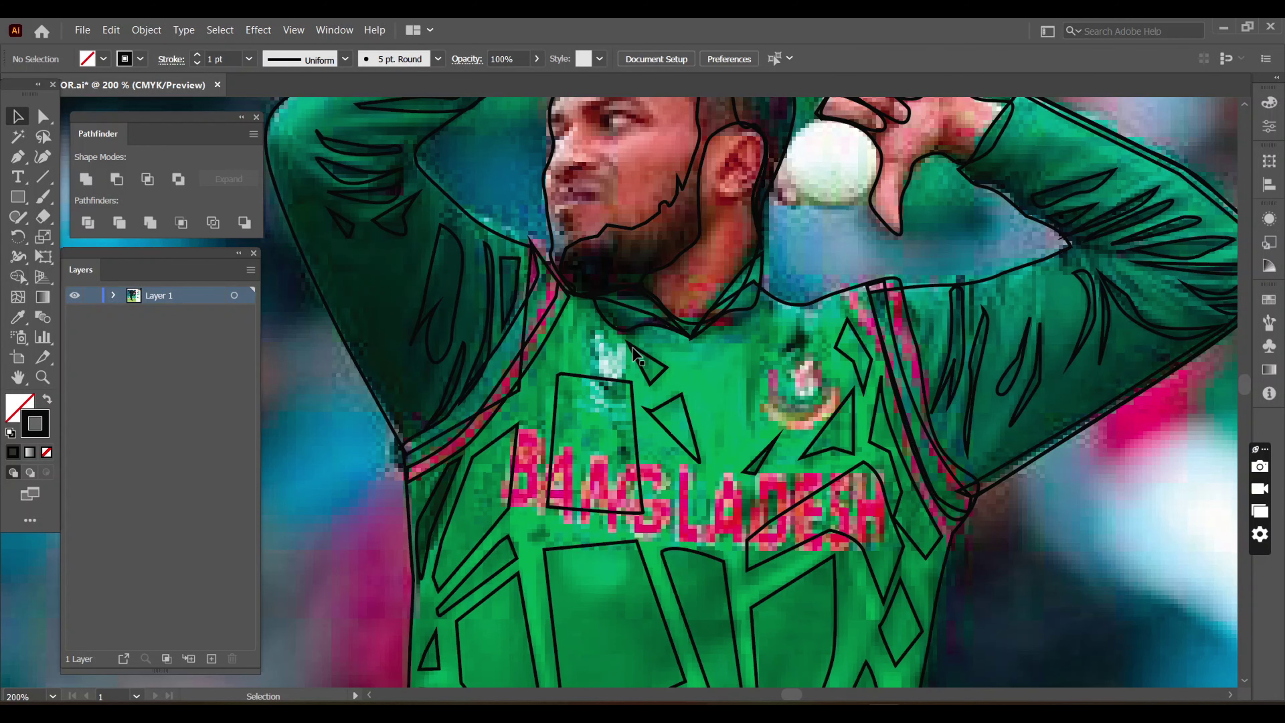
# - Outline the ear beside the face and send it to the back
pyautogui.scroll(5, 724, 296)
pyautogui.press('p')
pyautogui.click(784, 277)
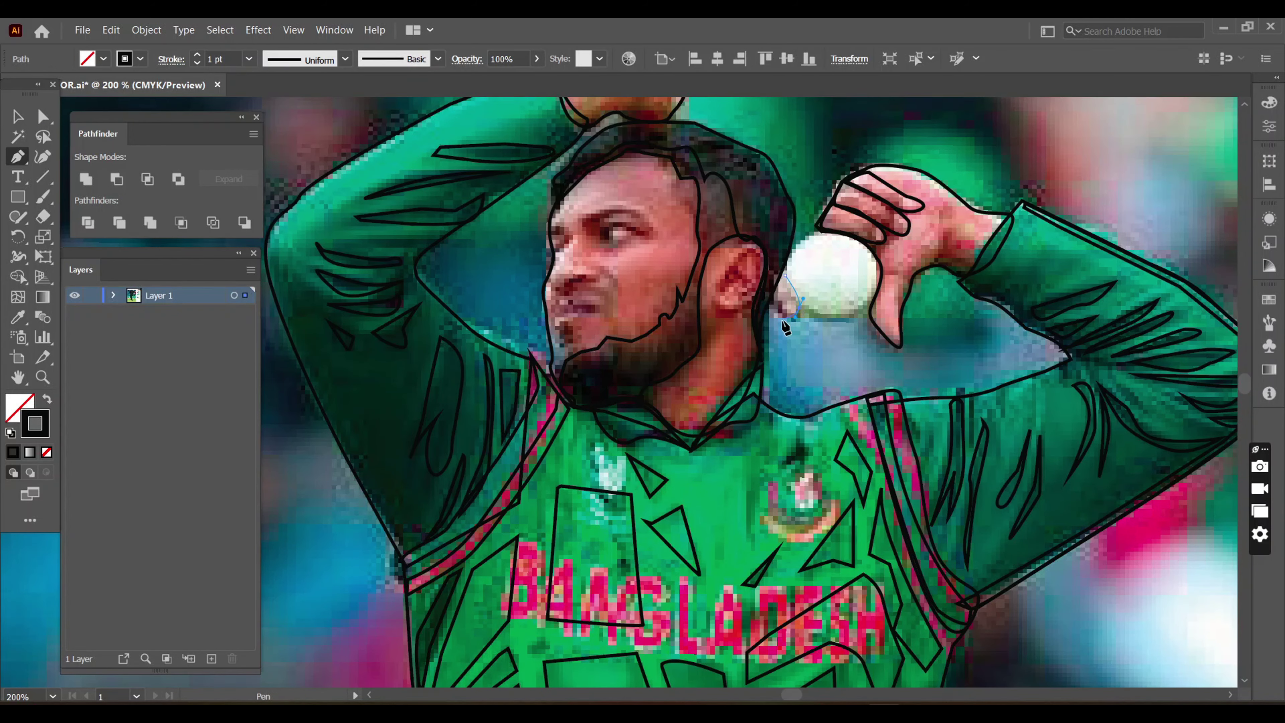
pyautogui.click(798, 303)
pyautogui.rightClick(790, 282)
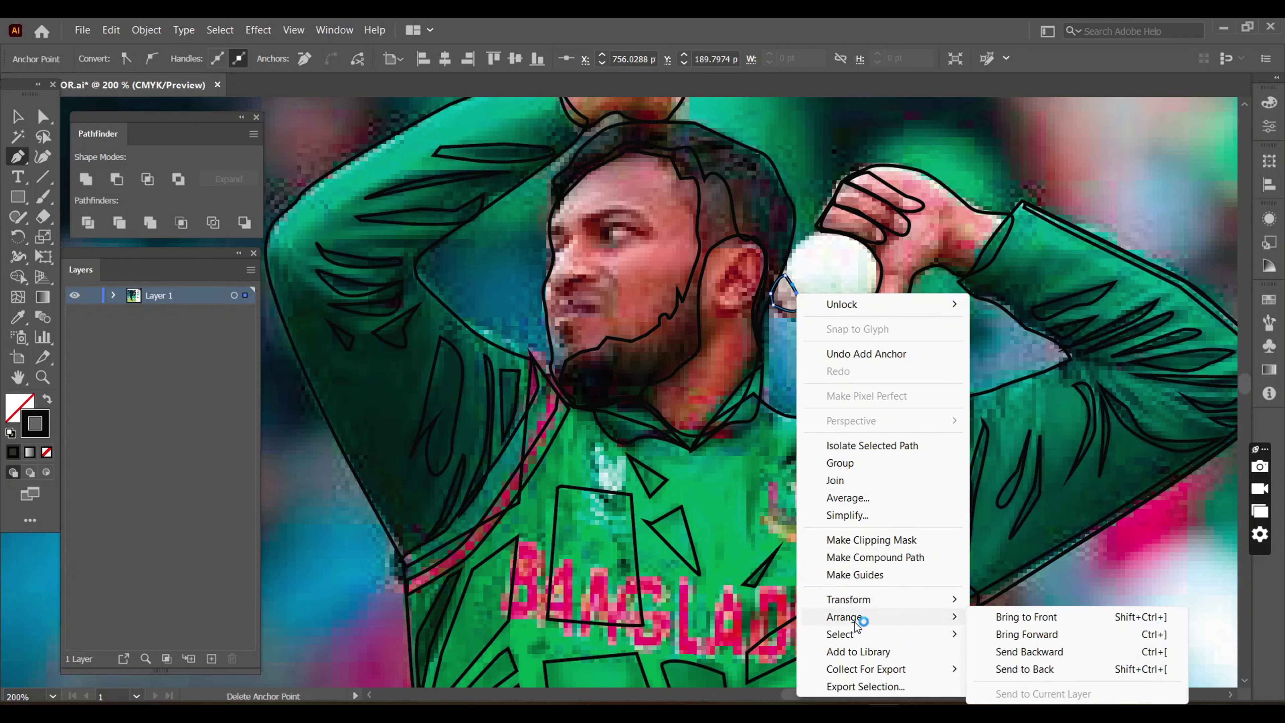
pyautogui.click(1017, 670)
pyautogui.click(17, 117)
# - Draw an ellipse outline around the cricket ball
pyautogui.hotkey('ctrl', 'shift', 'a')
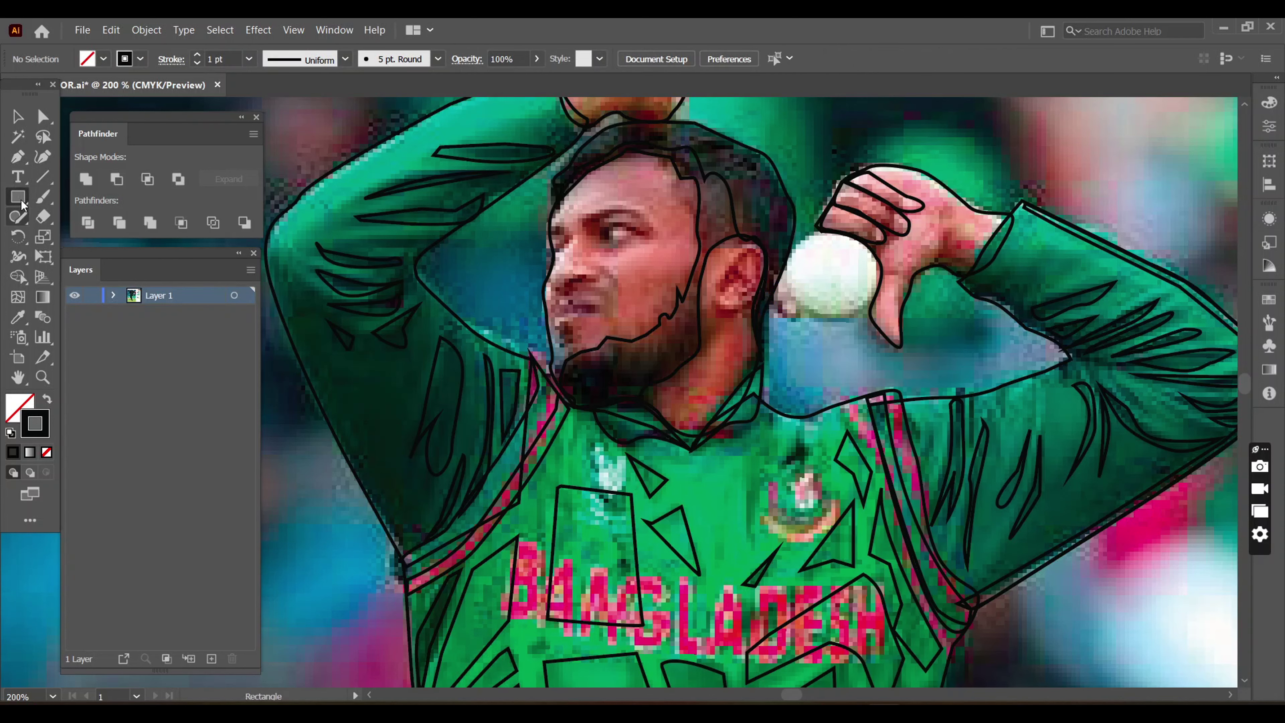
pyautogui.moveTo(18, 196); pyautogui.dragTo(76, 239)
pyautogui.moveTo(850, 294); pyautogui.dragTo(876, 324)
pyautogui.press('v')
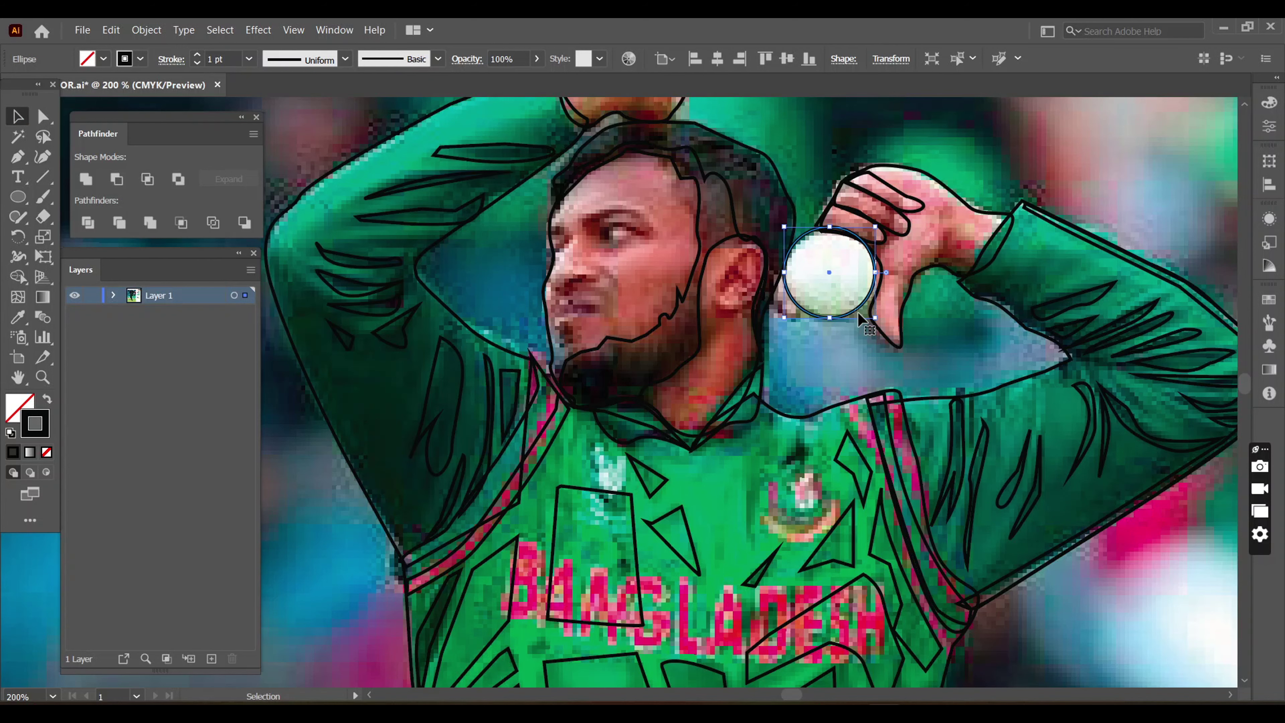
# - Zoom out to the whole figure and unlock all objects, including the background photo
pyautogui.hotkey('ctrl', '0')
pyautogui.click(146, 30)
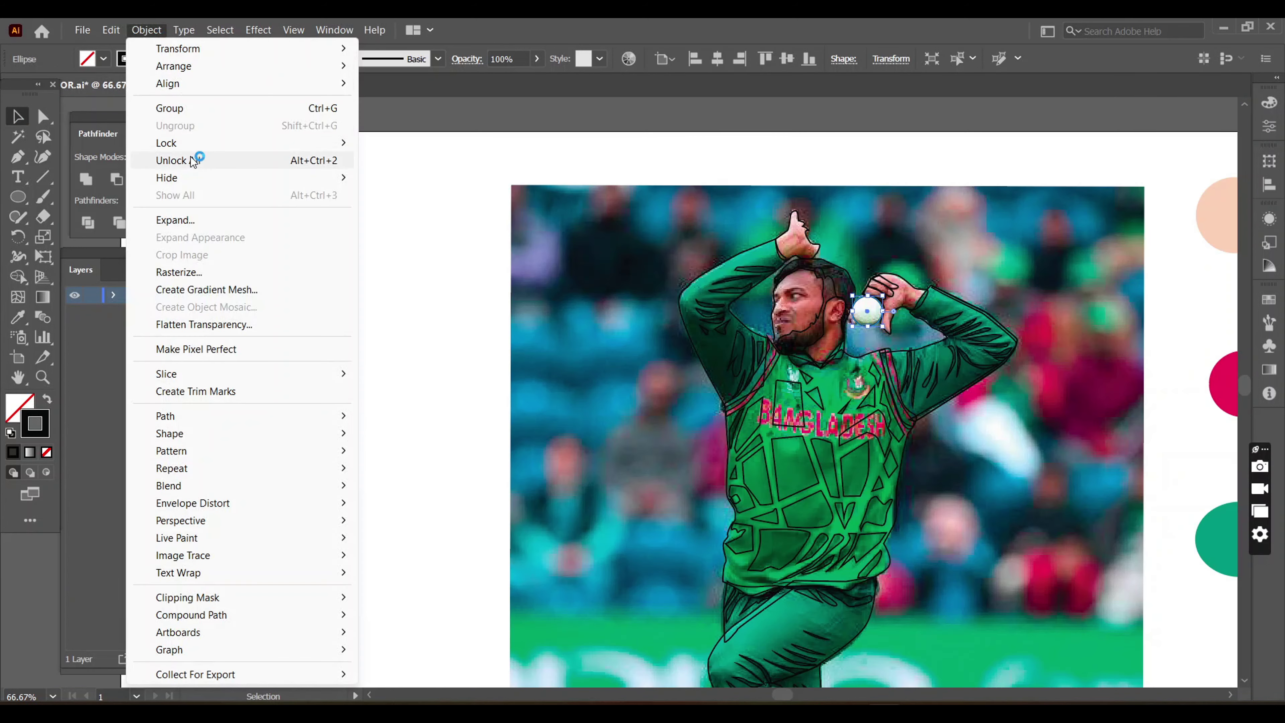
pyautogui.click(195, 158)
pyautogui.scroll(-5, 829, 364)
# - Outline the raised shoe's piece where the trouser meets the shoe
pyautogui.hotkey('ctrl', 'shift', 'a')
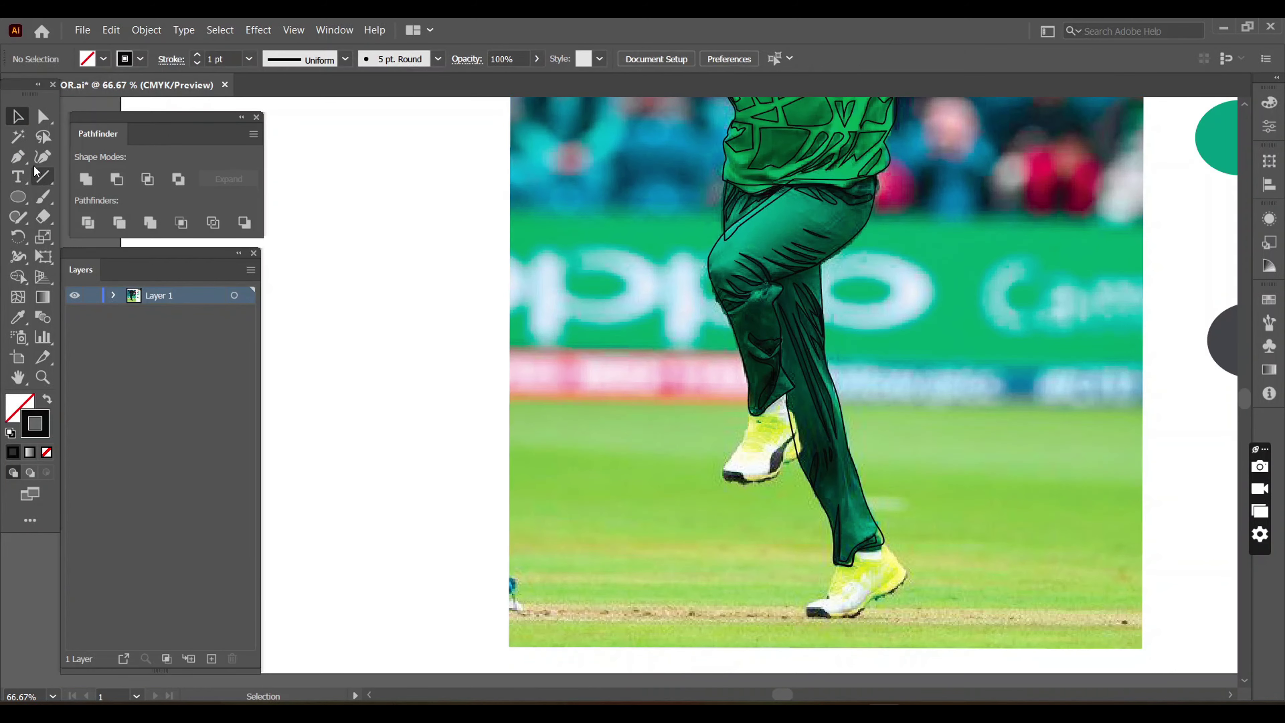
pyautogui.press('p')
pyautogui.scroll(5, 782, 517)
pyautogui.scroll(4, 781, 353)
pyautogui.click(753, 294)
pyautogui.click(757, 348)
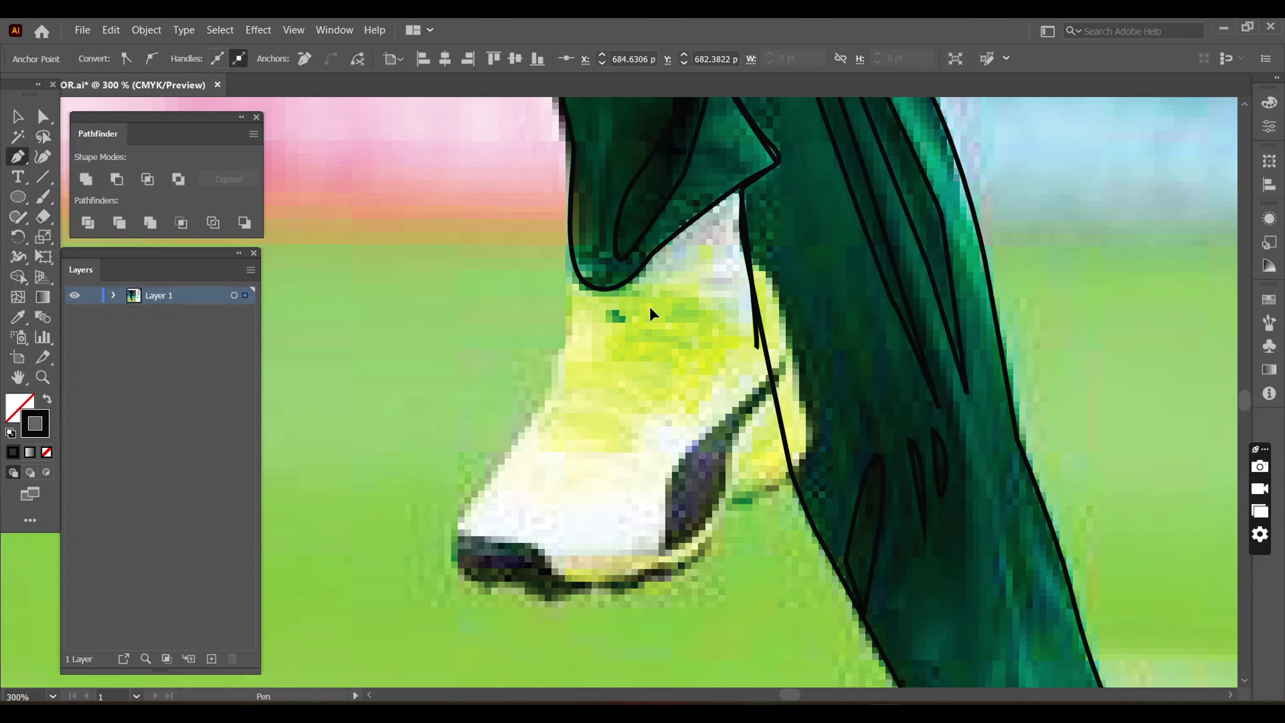
pyautogui.click(651, 309)
pyautogui.click(594, 276)
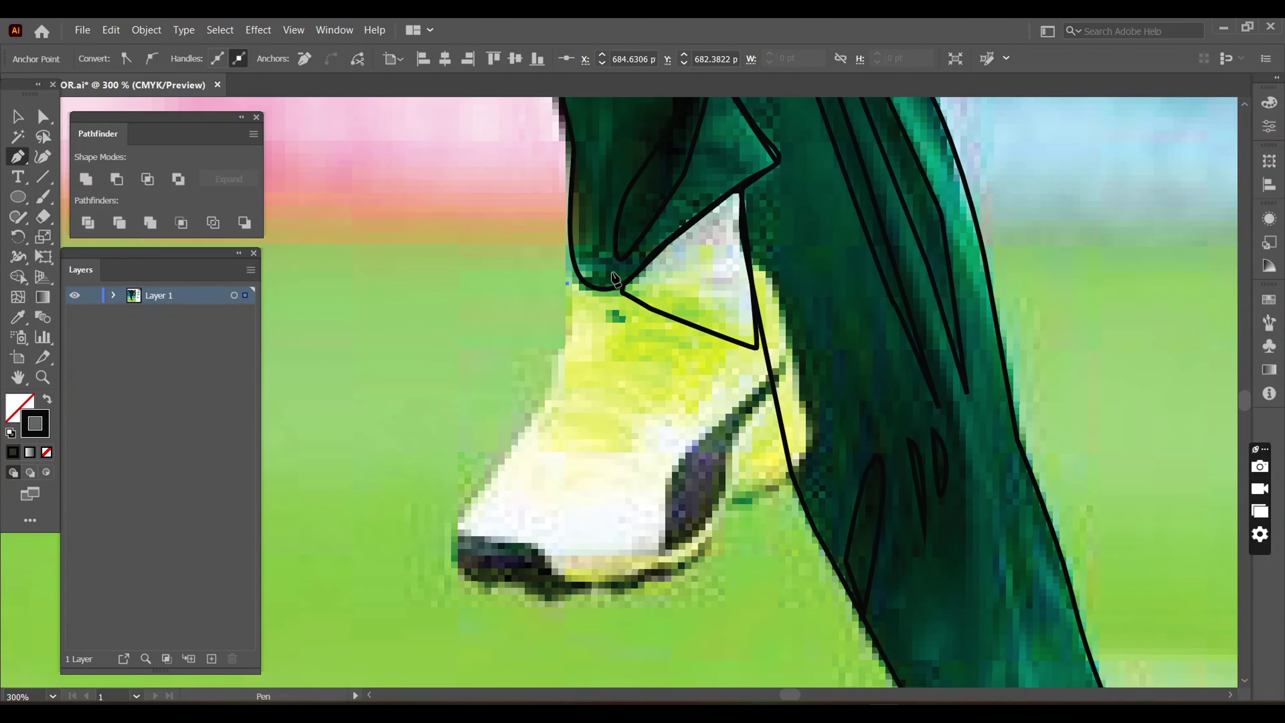
# - Trace the raised shoe's front outline across the ankle and around the toe
pyautogui.click(569, 283)
pyautogui.moveTo(683, 296); pyautogui.dragTo(747, 337)
pyautogui.click(754, 347)
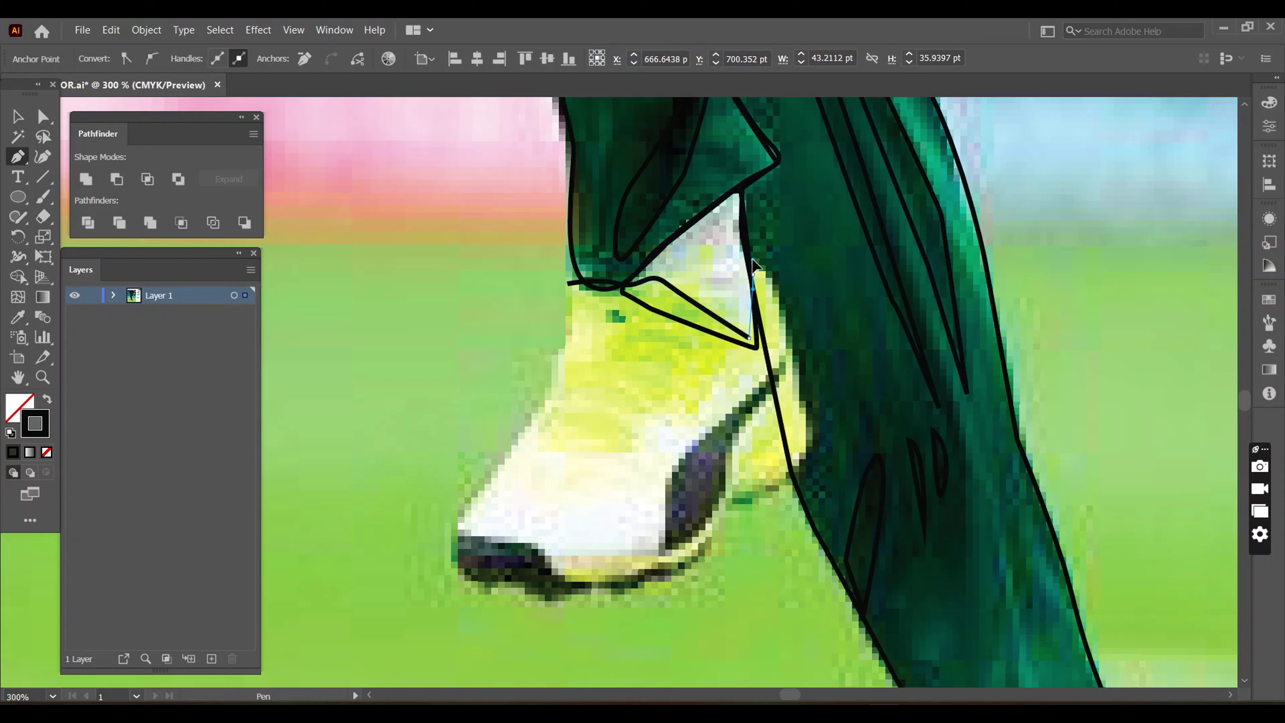
pyautogui.click(779, 261)
pyautogui.click(816, 466)
pyautogui.click(517, 586)
pyautogui.moveTo(452, 557); pyautogui.dragTo(464, 511)
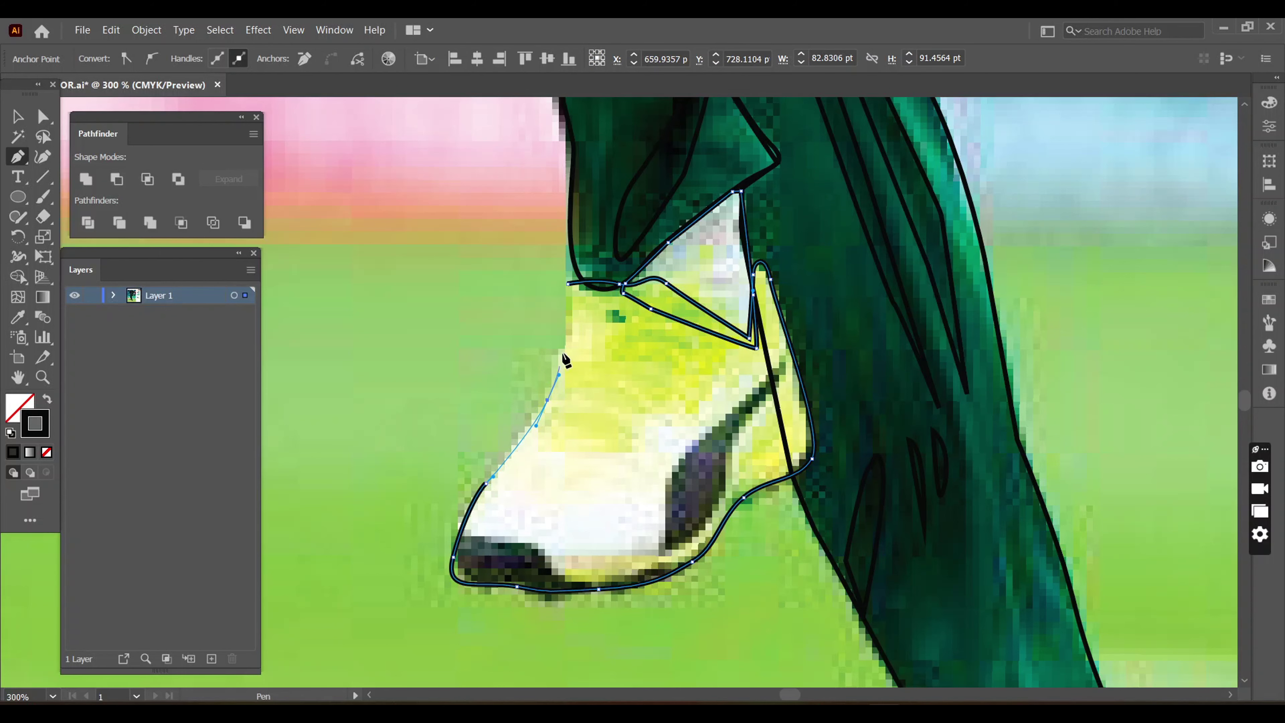
pyautogui.click(549, 400)
# - Trace the raised shoe's side panel as a closed curved shape
pyautogui.click(570, 286)
pyautogui.moveTo(653, 279); pyautogui.dragTo(711, 322)
pyautogui.click(757, 264)
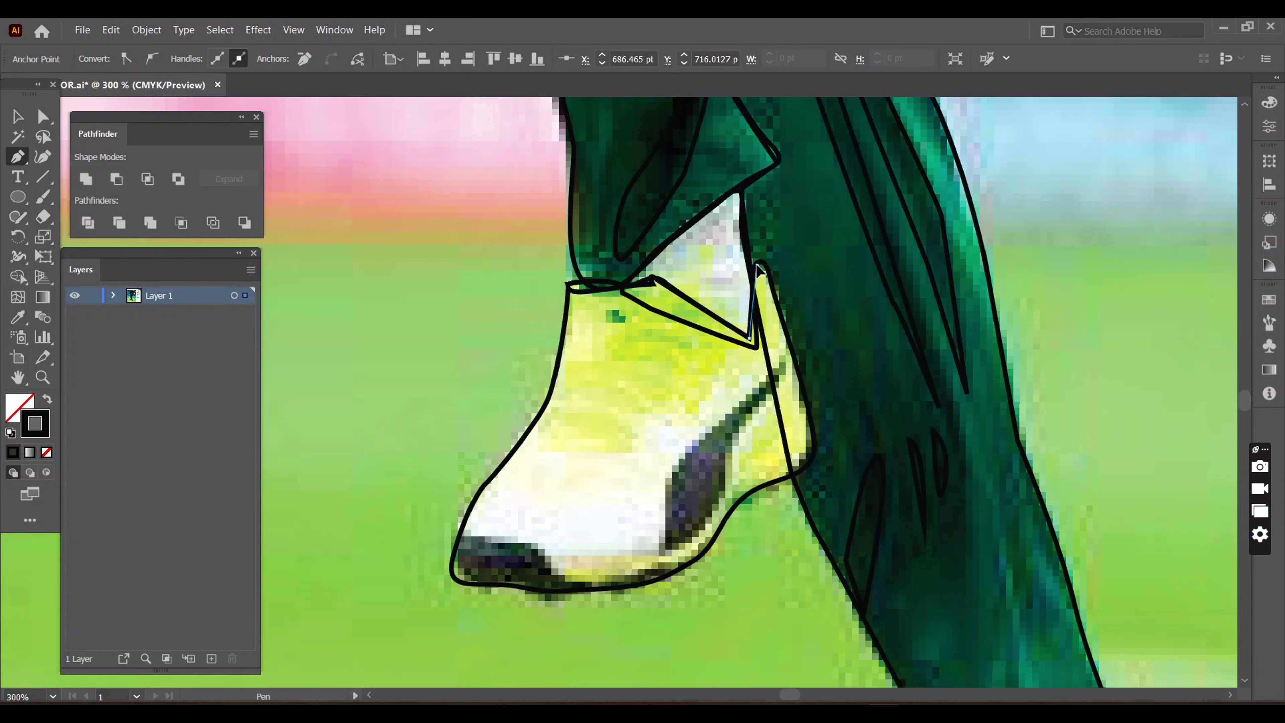
pyautogui.click(776, 344)
pyautogui.click(696, 400)
pyautogui.click(544, 448)
pyautogui.moveTo(566, 378); pyautogui.dragTo(567, 354)
pyautogui.click(571, 288)
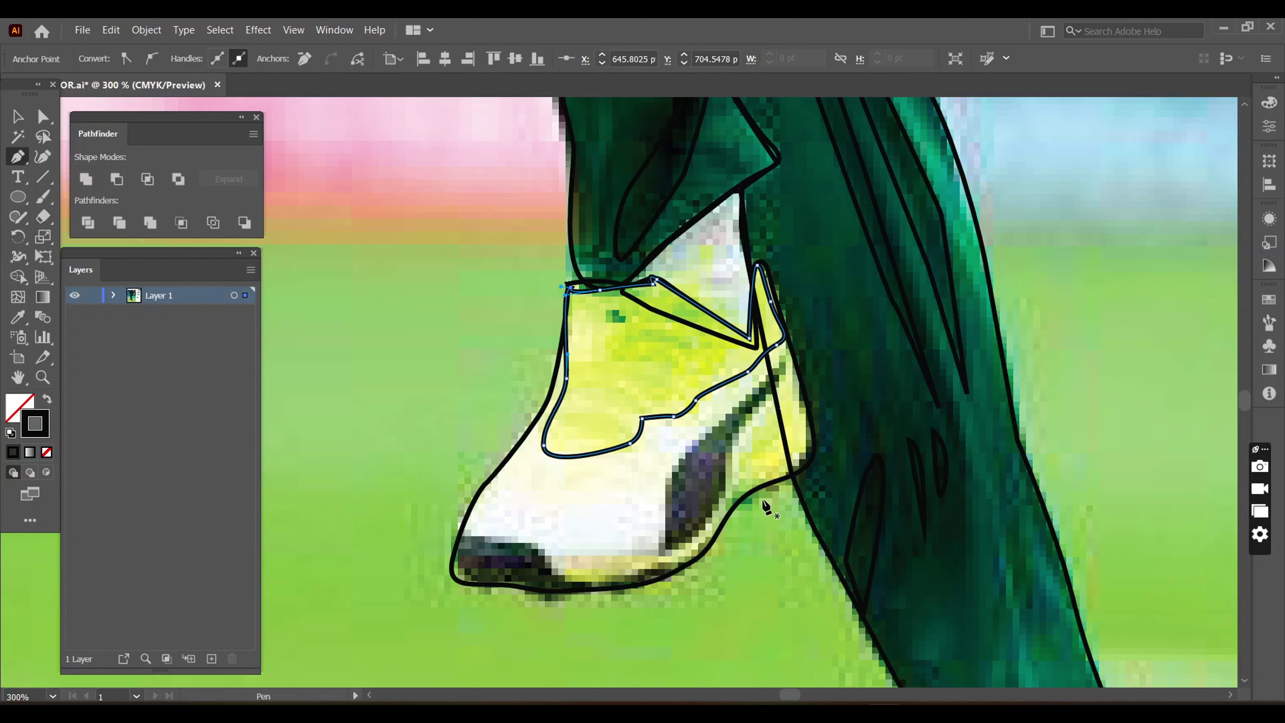
# - Outline the raised shoe's sole from toe up toward the heel
pyautogui.moveTo(556, 568); pyautogui.dragTo(592, 579)
pyautogui.click(656, 557)
pyautogui.click(711, 521)
pyautogui.click(728, 488)
pyautogui.click(752, 438)
pyautogui.click(794, 373)
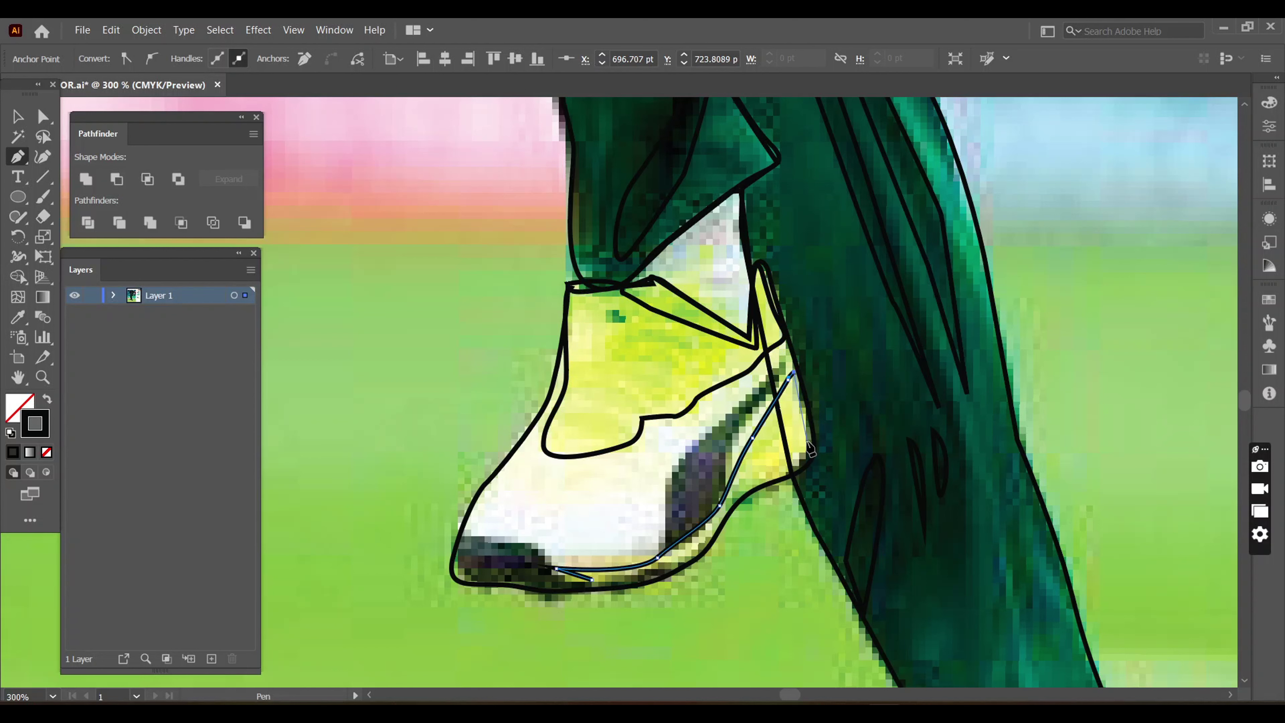
pyautogui.moveTo(589, 581); pyautogui.dragTo(594, 589)
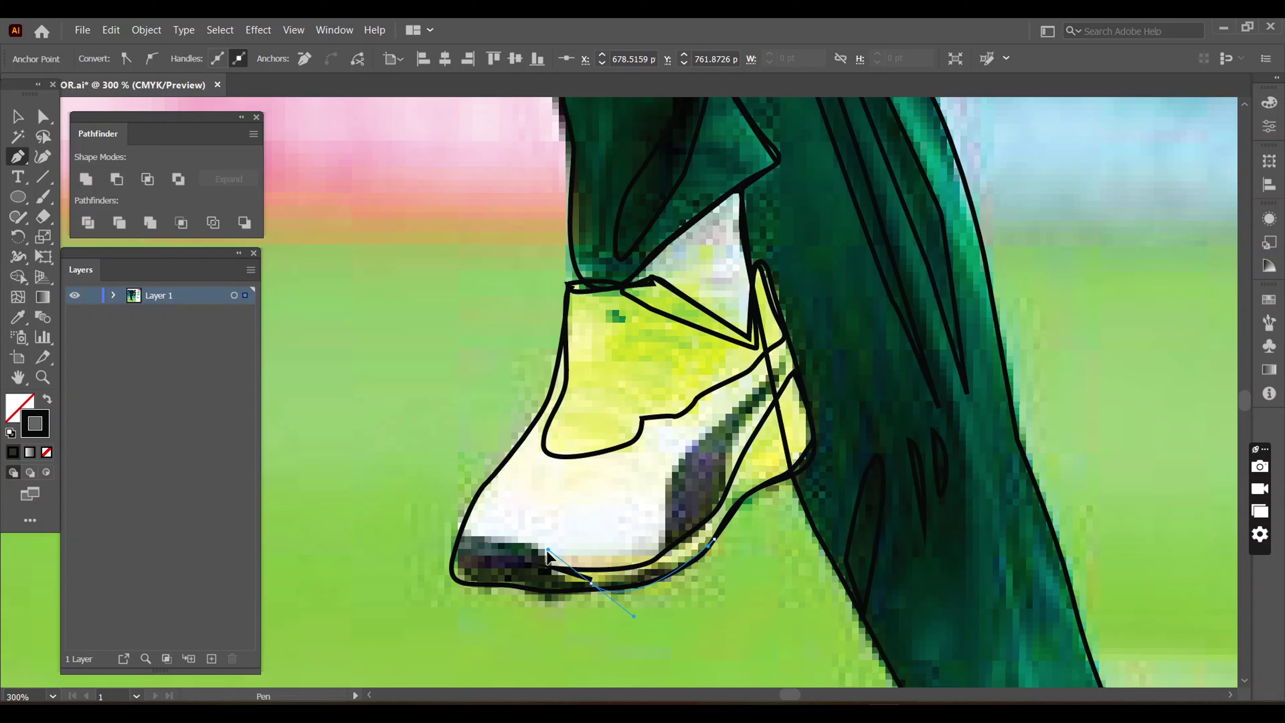
# - Trace the curved side stripe along the raised shoe
pyautogui.keyDown('ctrl'); pyautogui.click(422, 368); pyautogui.keyUp('ctrl')
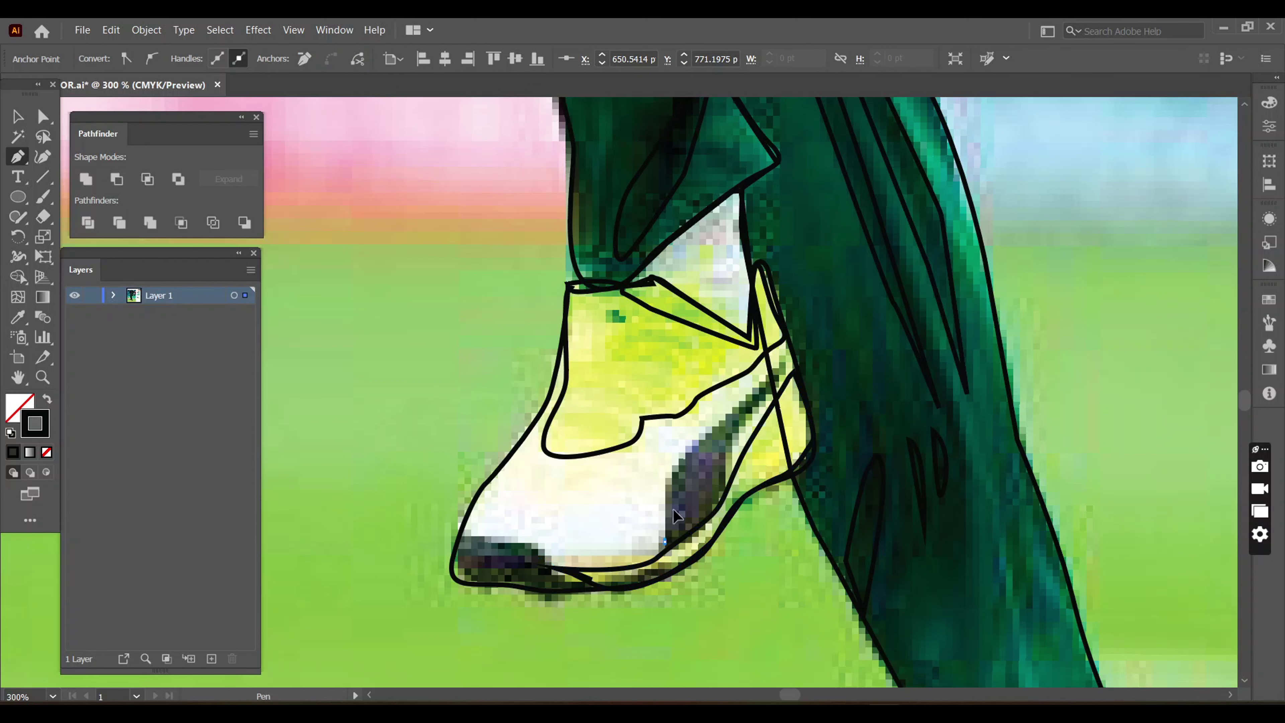
pyautogui.click(783, 363)
pyautogui.click(740, 406)
pyautogui.click(725, 456)
pyautogui.moveTo(666, 544); pyautogui.dragTo(637, 505)
# - Outline the dark toe, then pan to the other shoe and begin its collar
pyautogui.click(491, 538)
pyautogui.click(529, 548)
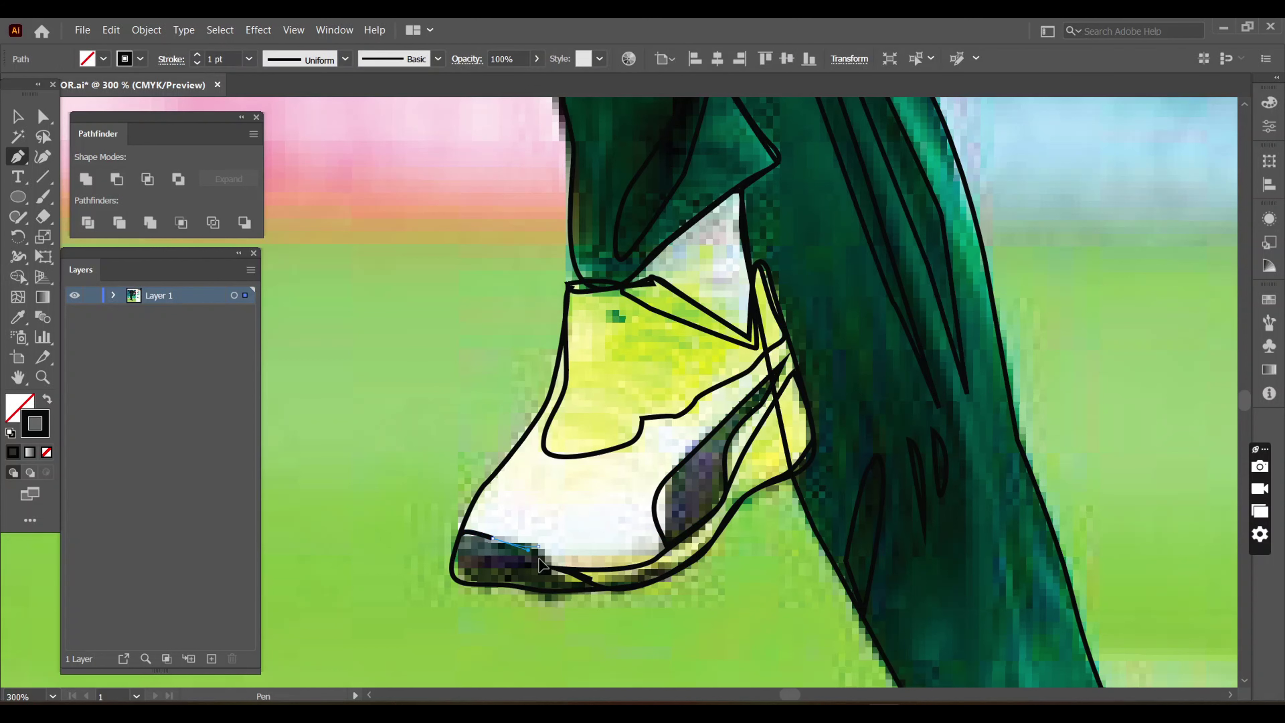
pyautogui.moveTo(464, 534); pyautogui.dragTo(490, 498)
pyautogui.keyDown('ctrl'); pyautogui.click(497, 477); pyautogui.keyUp('ctrl')
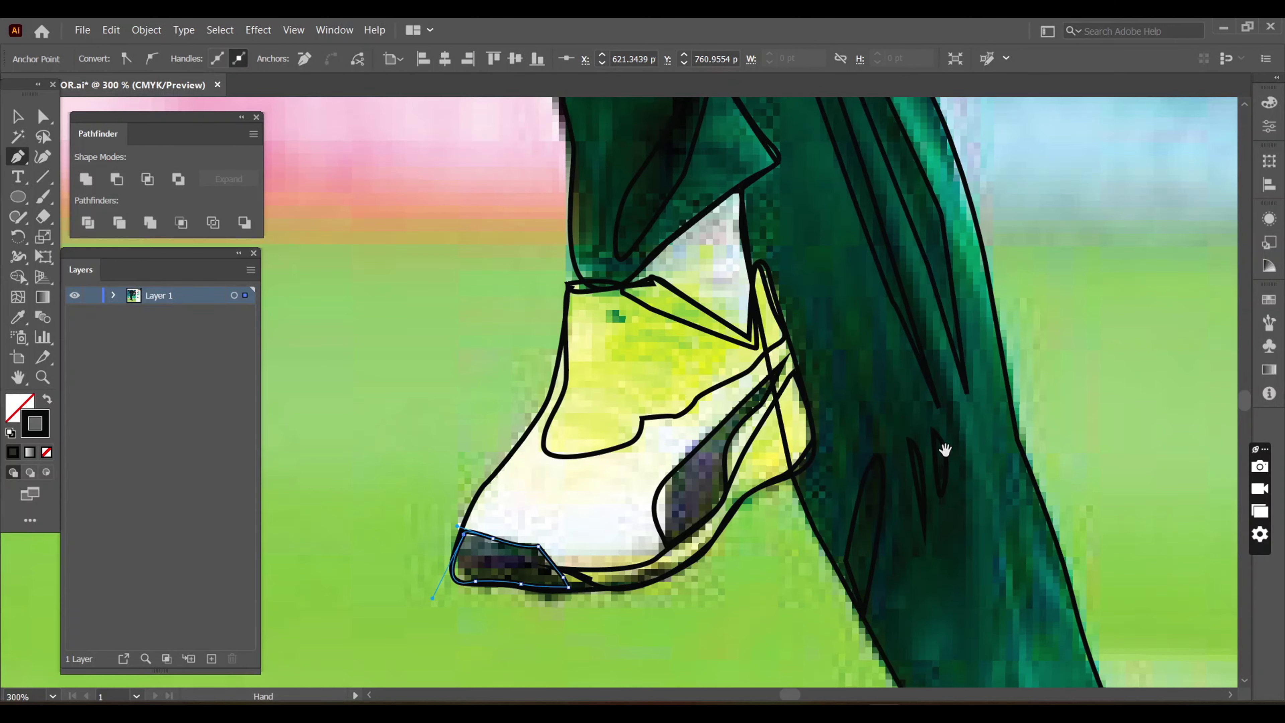
pyautogui.moveTo(970, 460); pyautogui.dragTo(657, 250)
pyautogui.click(611, 368)
# - Close the planted shoe's four-sided collar shape
pyautogui.click(727, 338)
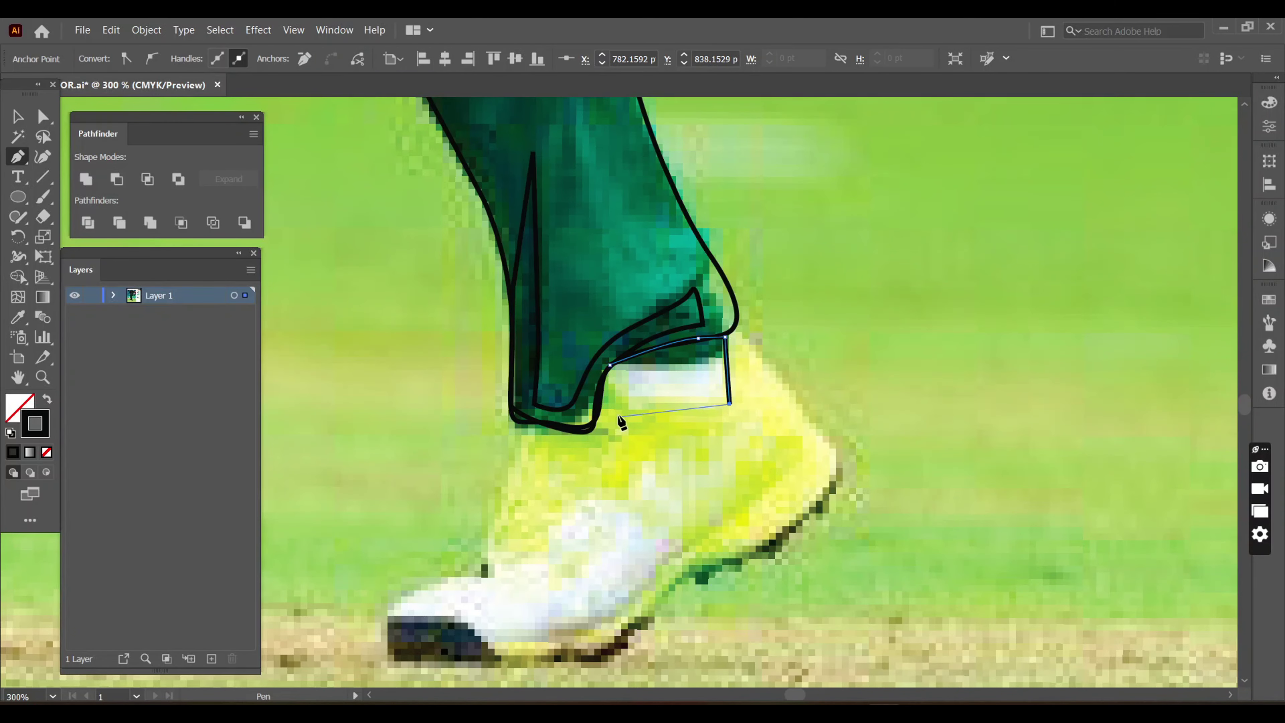
pyautogui.click(731, 405)
pyautogui.click(617, 416)
pyautogui.click(611, 369)
# - Trace the planted shoe's main outline around heel, sole and toe
pyautogui.click(630, 398)
pyautogui.click(692, 398)
pyautogui.click(735, 336)
pyautogui.click(832, 450)
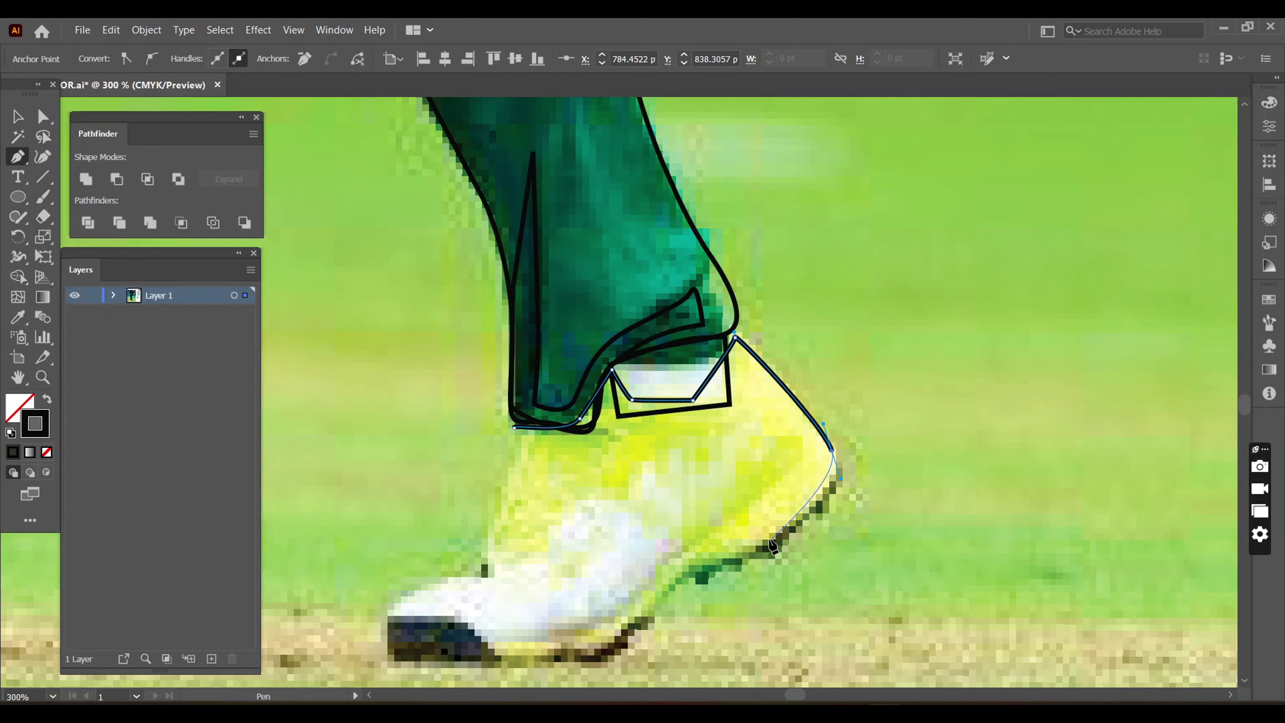
pyautogui.moveTo(702, 513); pyautogui.dragTo(828, 382)
pyautogui.click(802, 449)
pyautogui.click(570, 530)
pyautogui.click(515, 524)
pyautogui.click(538, 460)
pyautogui.click(601, 443)
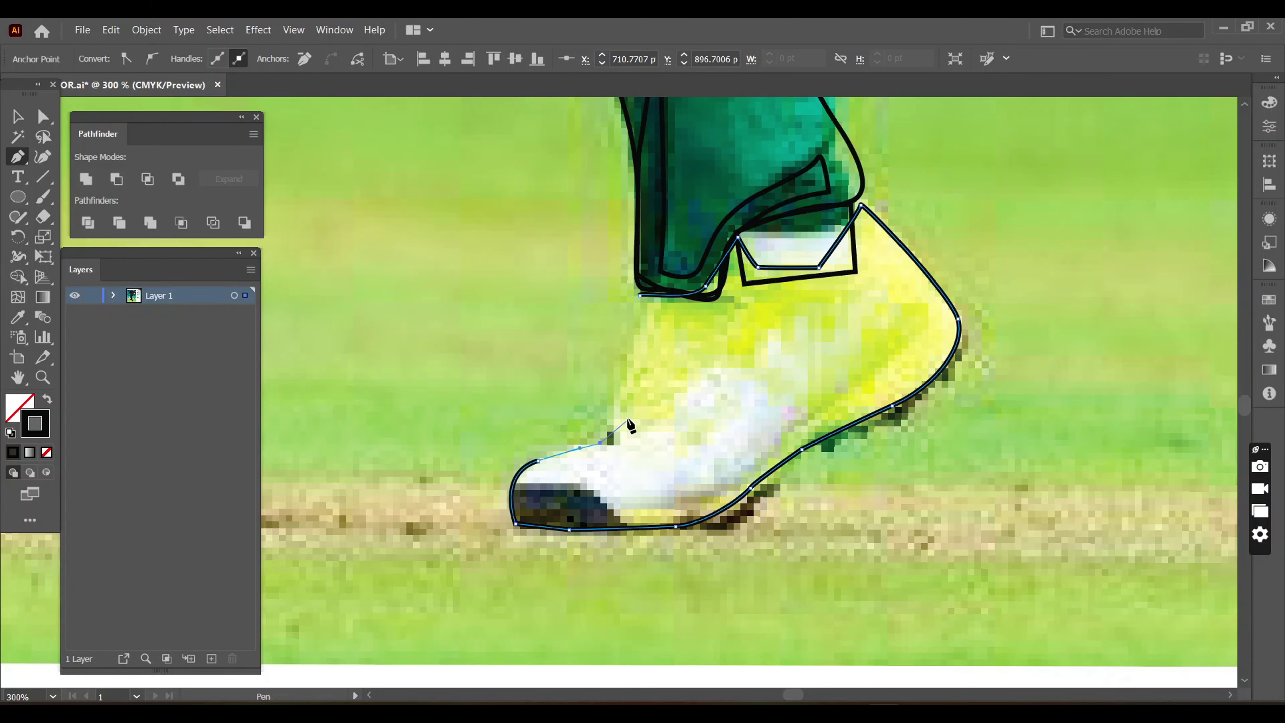
pyautogui.click(640, 294)
# - Draw a panel line up the shoe to the top corner and a line down its front
pyautogui.click(617, 427)
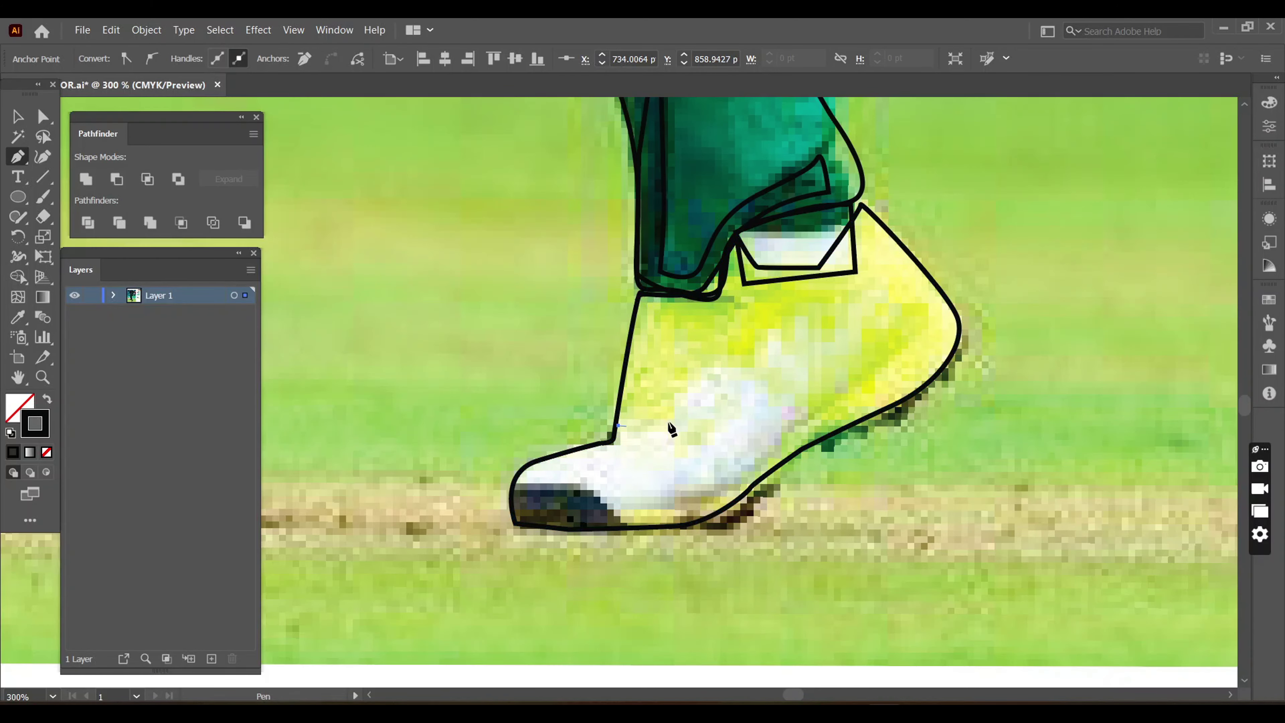
pyautogui.click(673, 401)
pyautogui.click(745, 362)
pyautogui.click(832, 336)
pyautogui.click(874, 256)
pyautogui.click(863, 207)
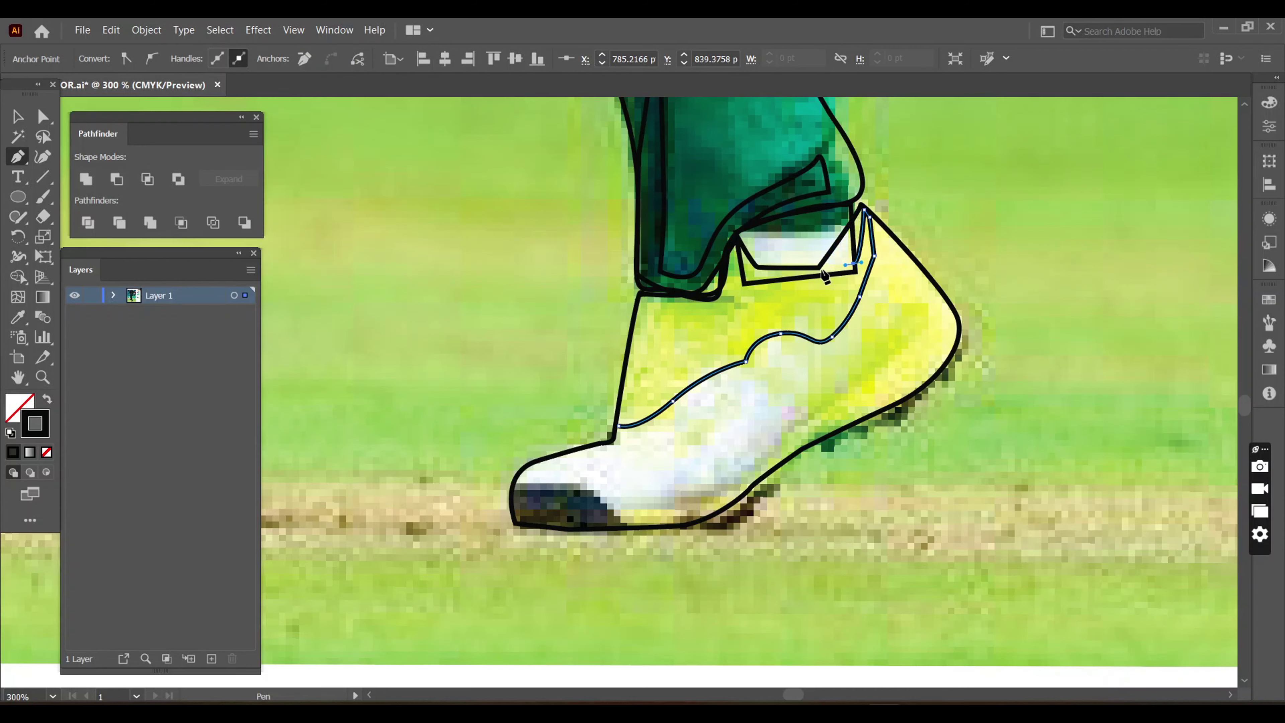
pyautogui.hotkey('ctrl', 'shift', 'a')
pyautogui.click(639, 293)
pyautogui.click(617, 426)
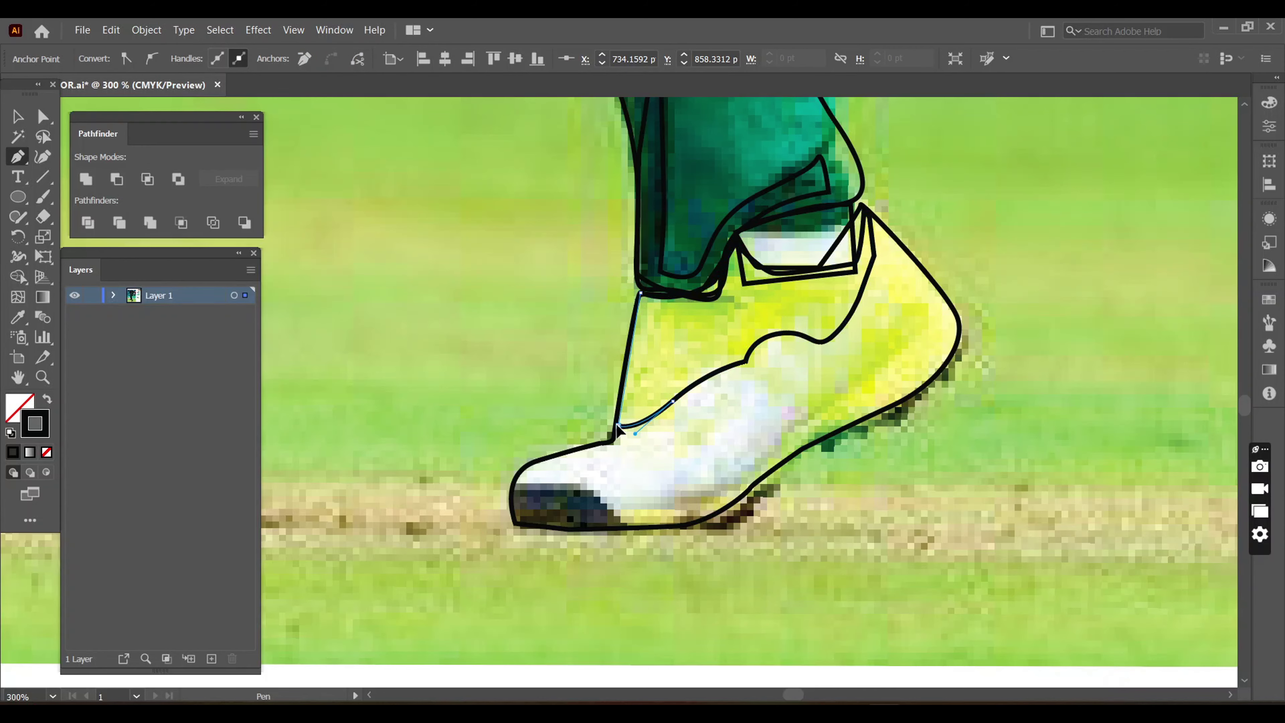
# - Outline the planted shoe's inner side panel as a closed shape along the sole
pyautogui.hscroll(2, 849, 253)
pyautogui.hscroll(3, 677, 481)
pyautogui.click(317, 529)
pyautogui.click(399, 520)
pyautogui.click(468, 474)
pyautogui.moveTo(512, 387); pyautogui.dragTo(530, 382)
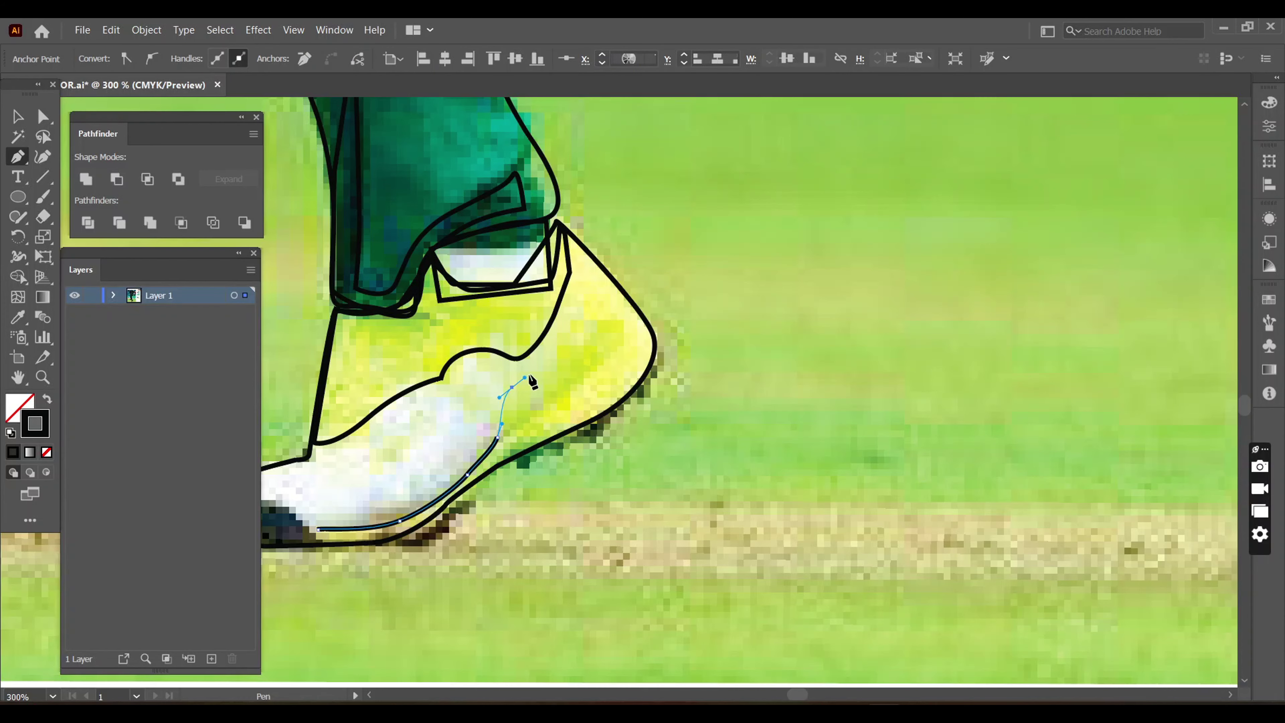
pyautogui.click(540, 374)
pyautogui.click(560, 326)
pyautogui.click(585, 274)
pyautogui.click(576, 243)
pyautogui.click(654, 335)
pyautogui.click(528, 450)
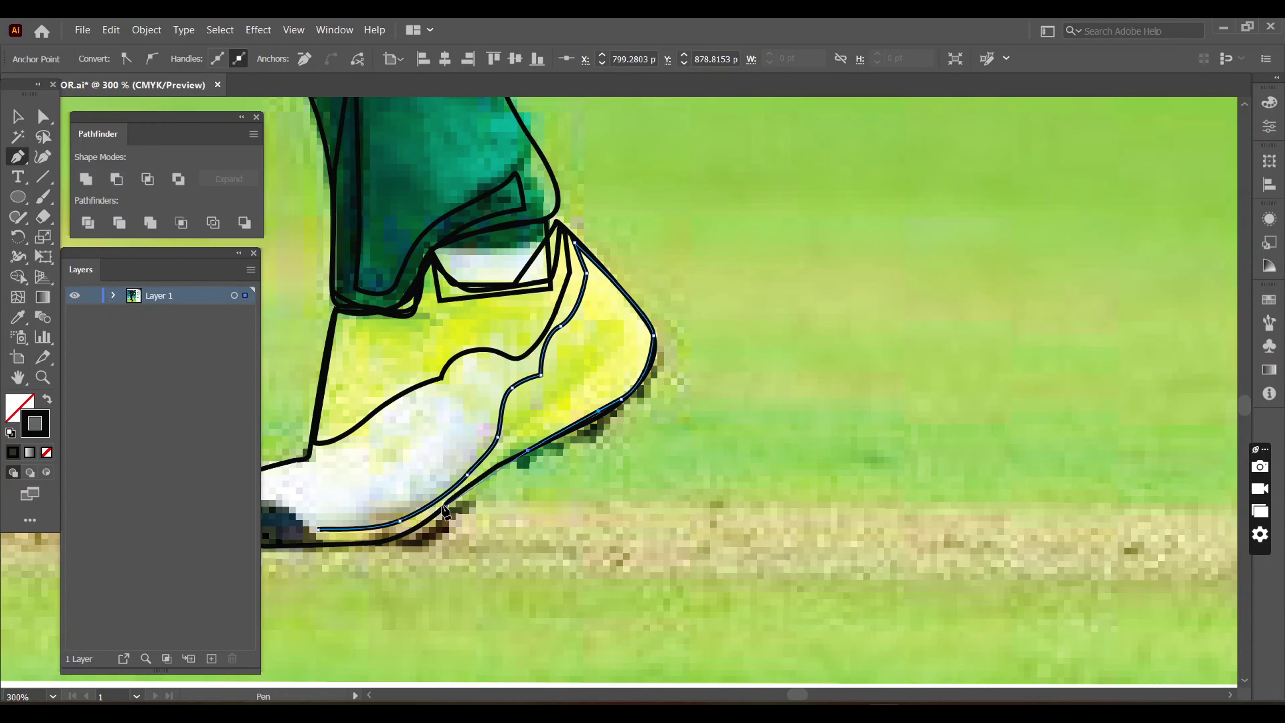
pyautogui.click(315, 530)
# - Outline the cleats under the planted shoe's sole
pyautogui.scroll(-1, 573, 491)
pyautogui.hscroll(-1, 573, 491)
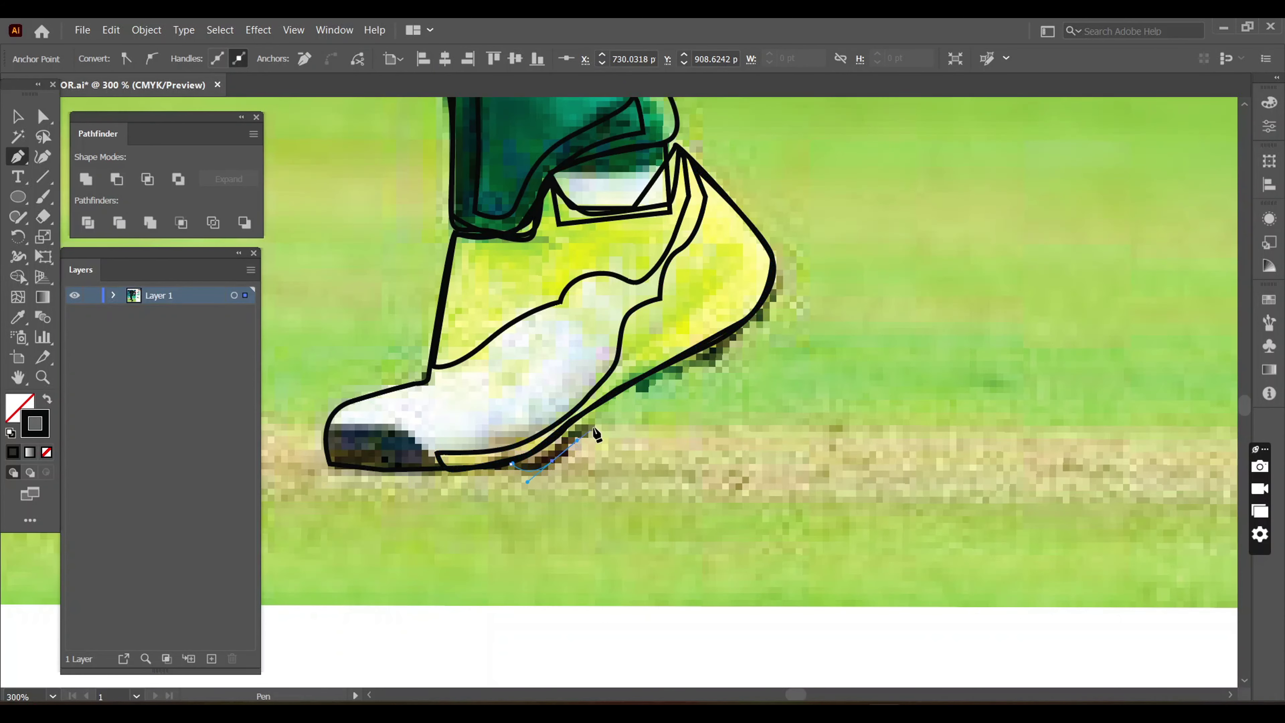
pyautogui.click(510, 463)
pyautogui.click(636, 386)
pyautogui.click(689, 362)
pyautogui.click(705, 363)
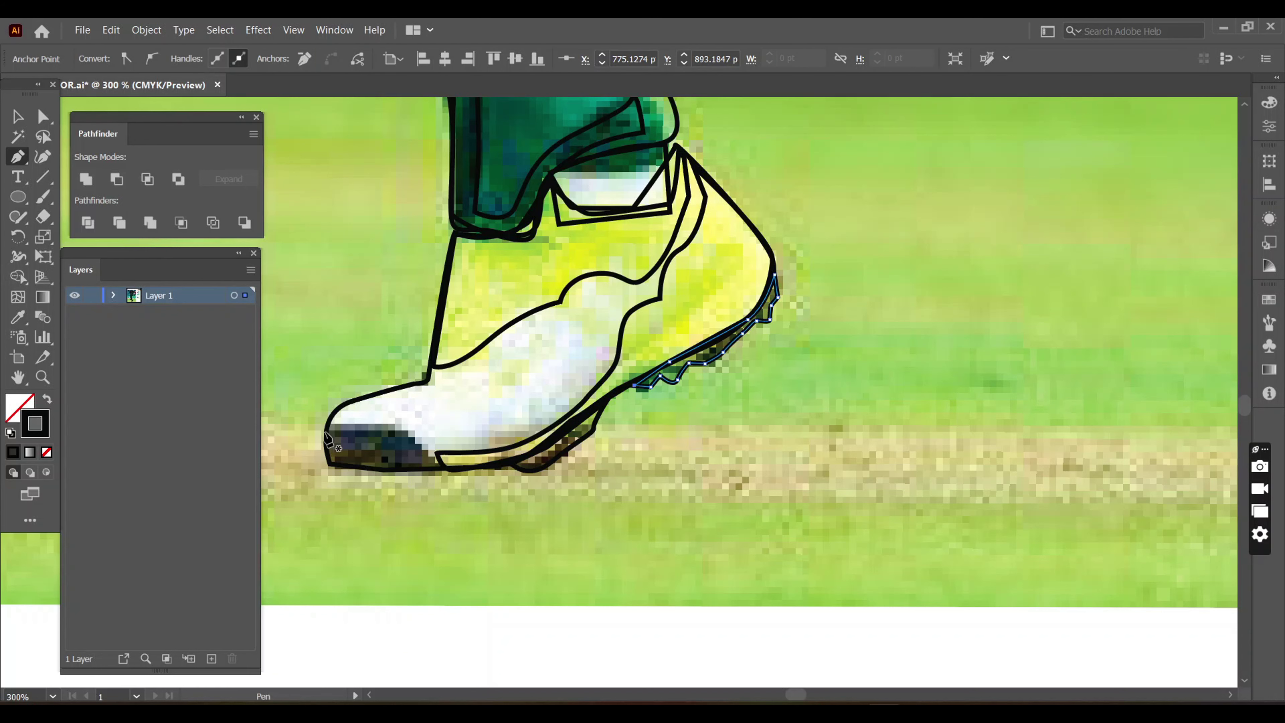
# - Trace the dark toe cap as a closed shape and fit the artboard in view
pyautogui.click(327, 425)
pyautogui.click(399, 429)
pyautogui.click(436, 466)
pyautogui.click(379, 471)
pyautogui.click(330, 464)
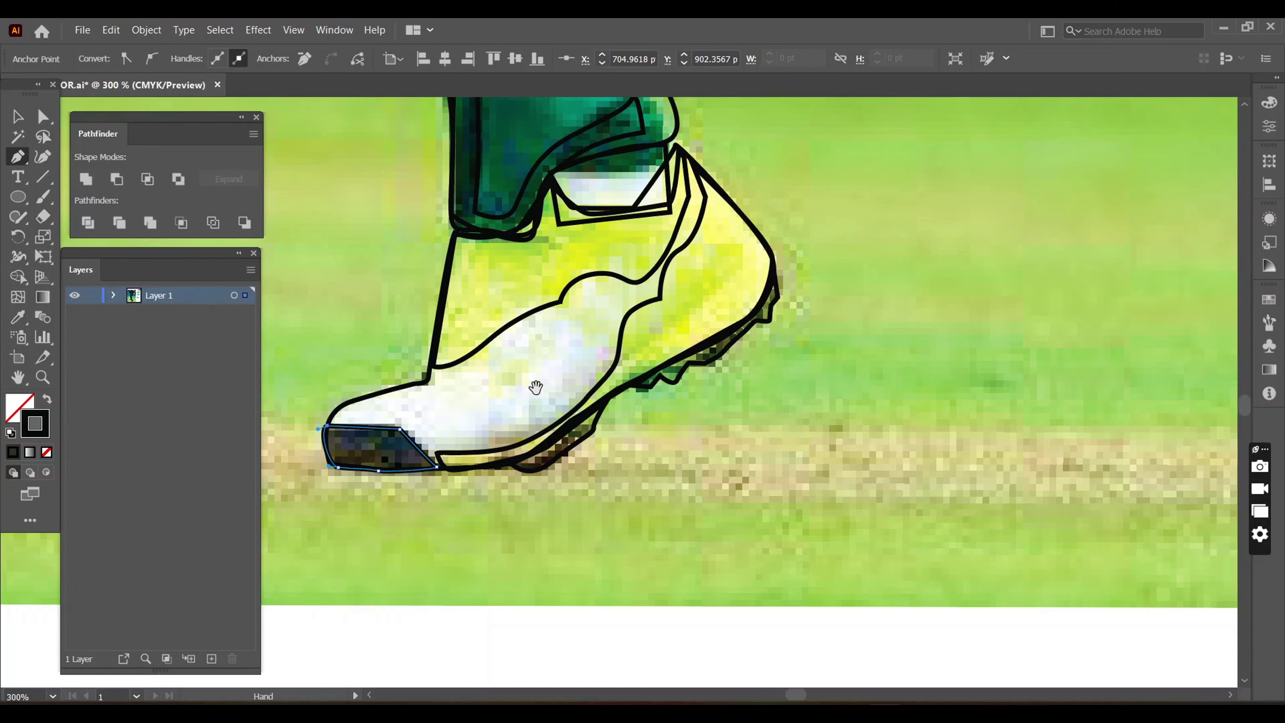
pyautogui.scroll(-6, 535, 387)
pyautogui.hotkey('alt', 'ctrl', '2')
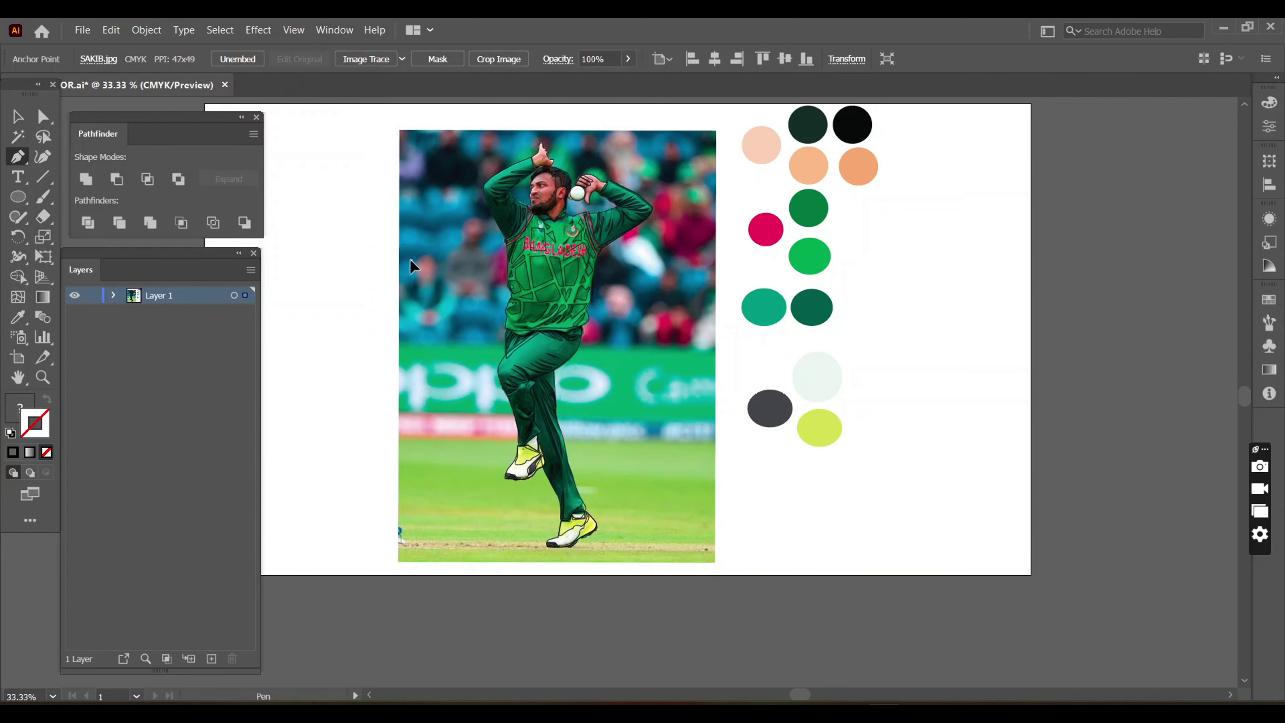
# - Delete the reference photo, dismissing the image tracing options along the way
pyautogui.press('v')
pyautogui.click(272, 241)
pyautogui.click(449, 302)
pyautogui.press('Delete')
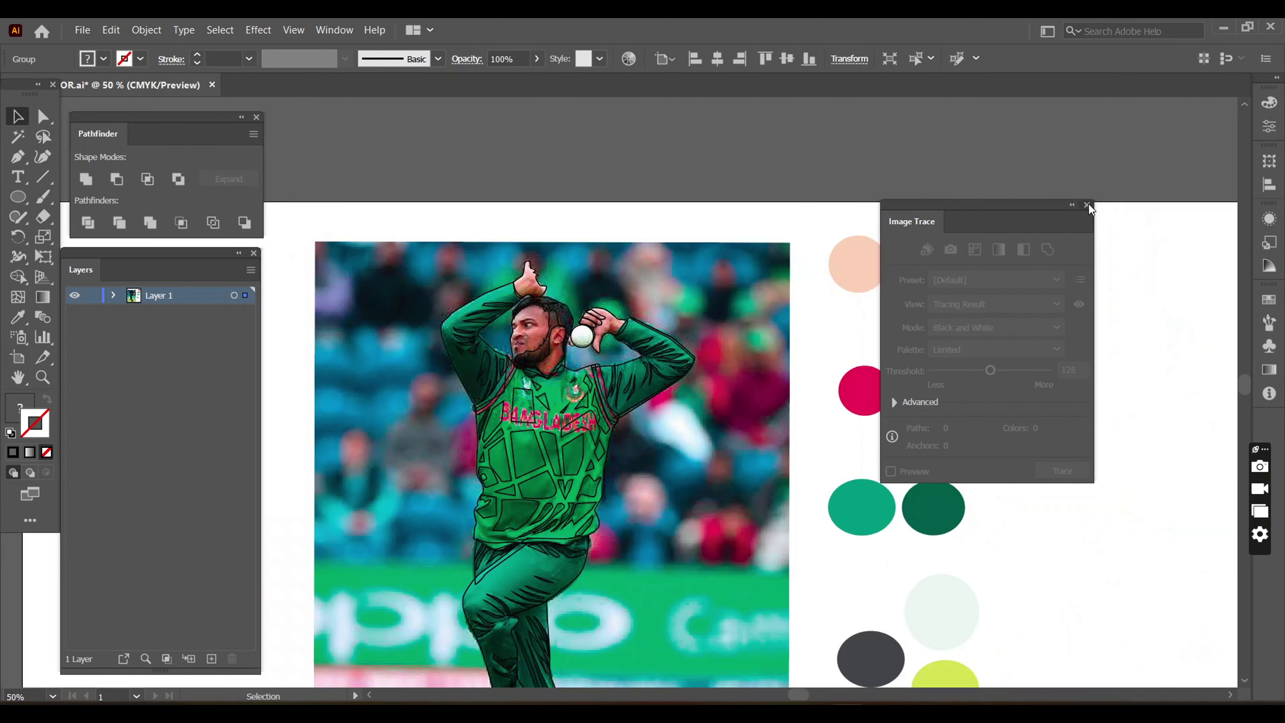
pyautogui.click(1086, 205)
pyautogui.click(762, 360)
pyautogui.press('Delete')
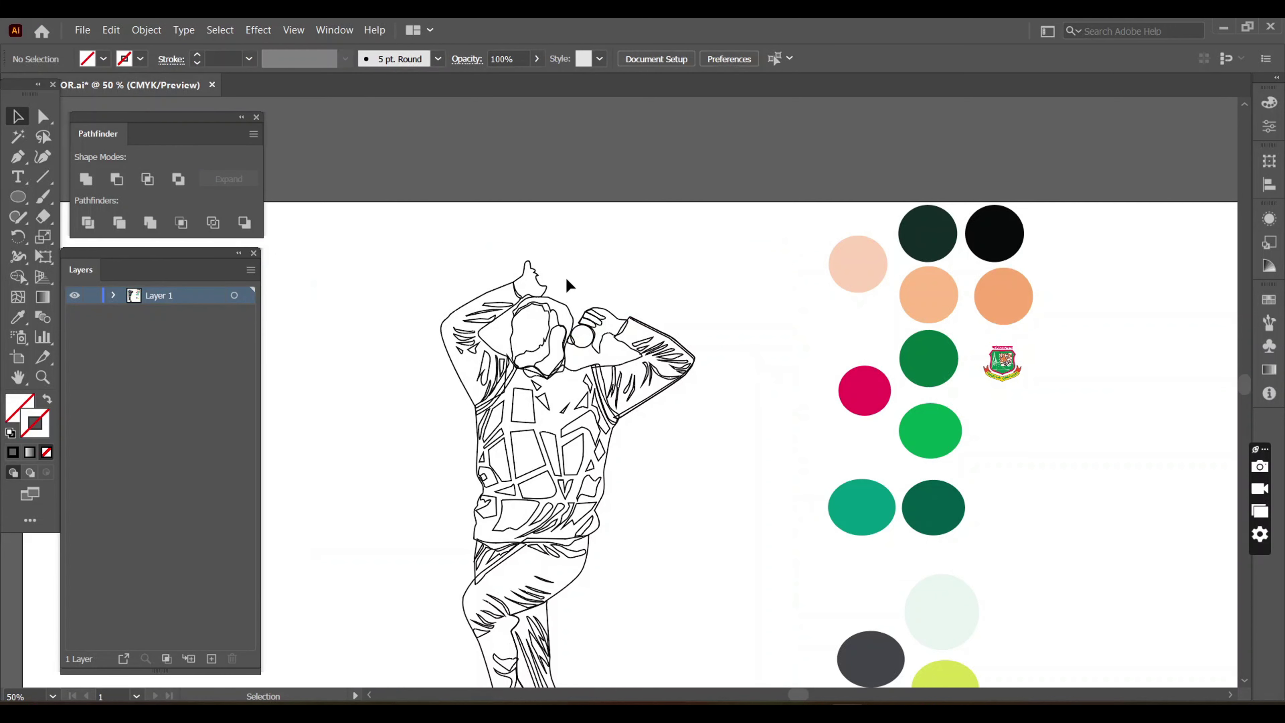
# - Fill the hair with the black swatch and the face with the skin-tone swatch
pyautogui.click(570, 319)
pyautogui.press('i')
pyautogui.click(994, 232)
pyautogui.press('v')
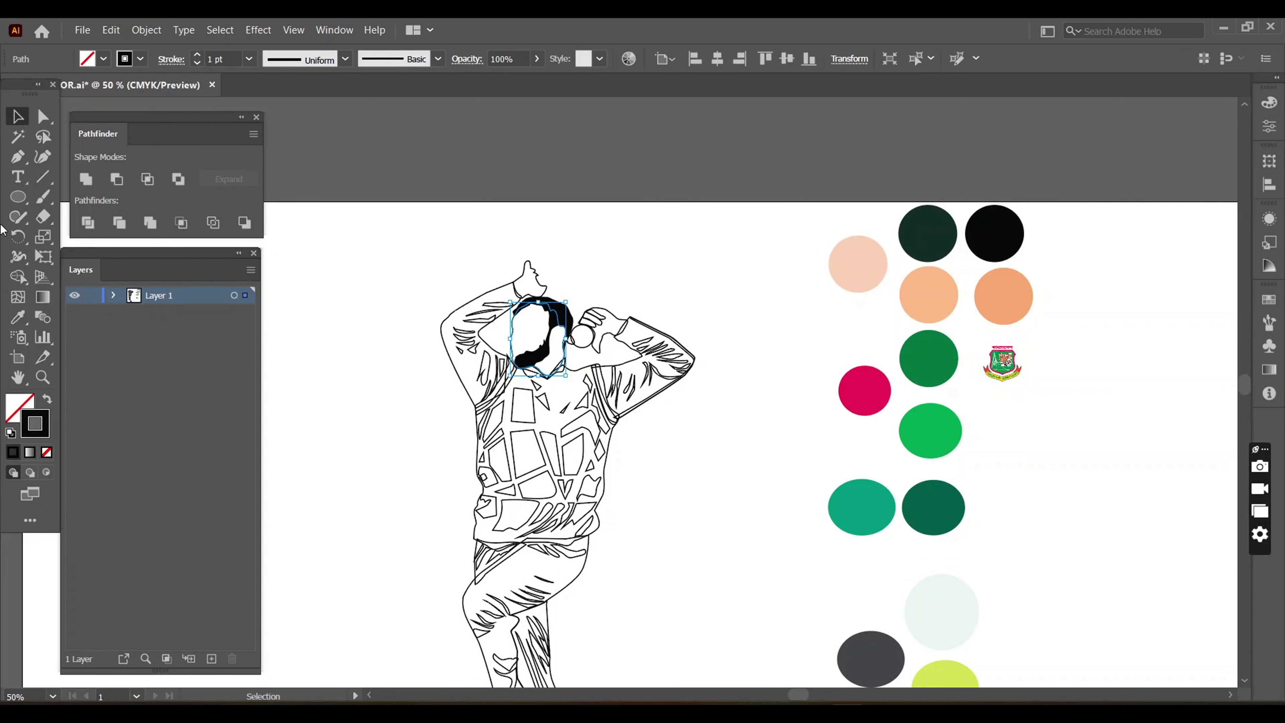
pyautogui.press('i')
pyautogui.click(860, 262)
pyautogui.press('v')
# - Fill the raised hand and the other hand with the skin-tone swatch
pyautogui.click(527, 275)
pyautogui.press('i')
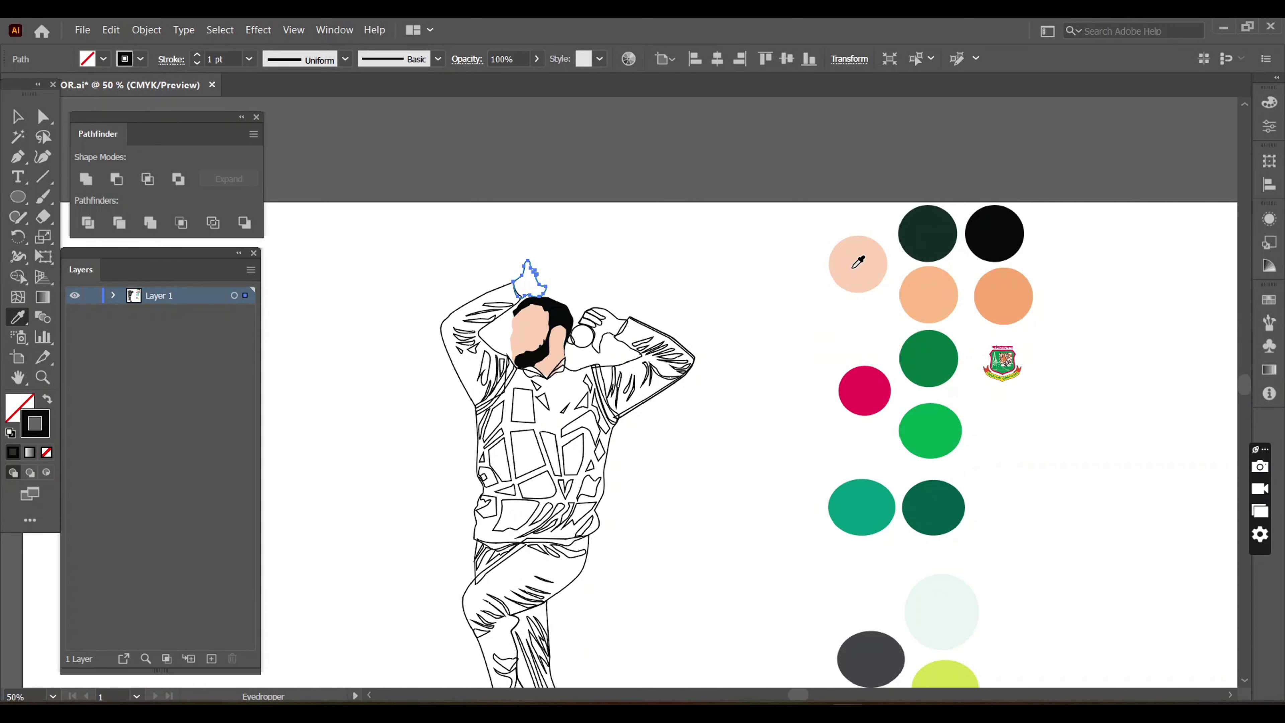
pyautogui.click(859, 262)
pyautogui.keyDown('ctrl'); pyautogui.click(597, 324); pyautogui.keyUp('ctrl')
pyautogui.press('v')
pyautogui.click(599, 328)
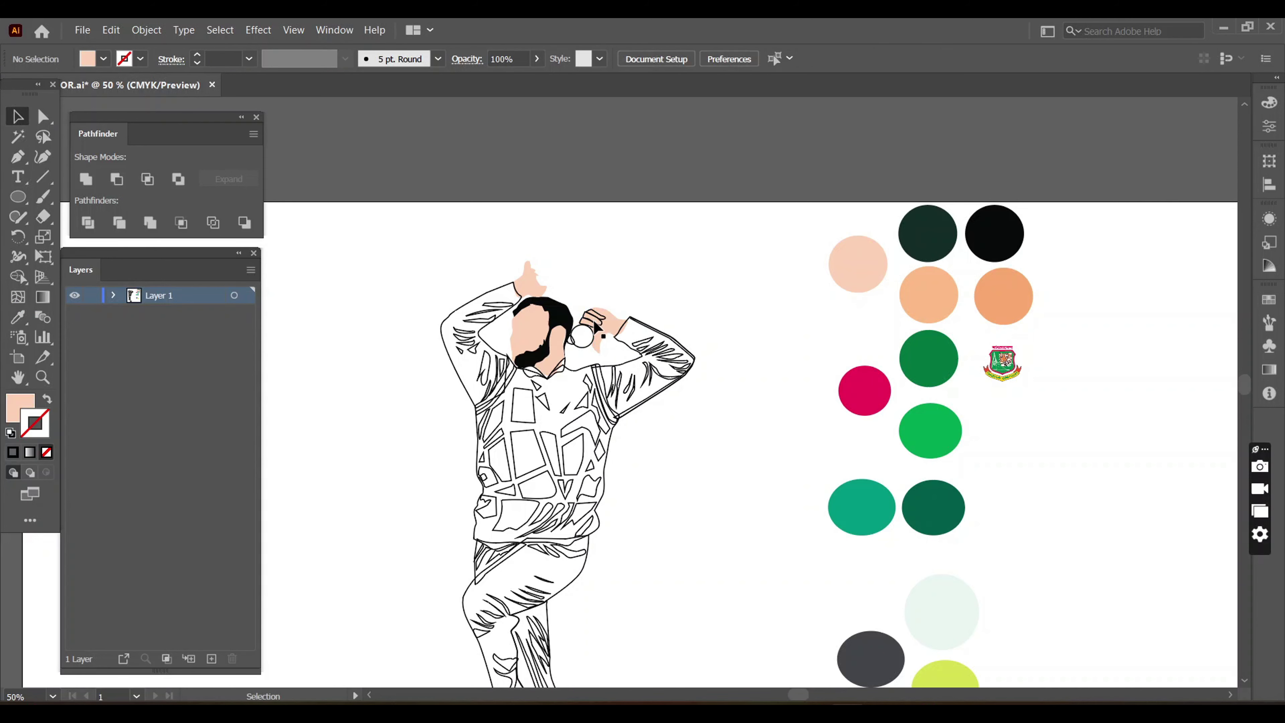
# - Fill the finger shape by the ball with the peach swatch
pyautogui.scroll(1, 598, 328)
pyautogui.scroll(1, 598, 327)
pyautogui.click(605, 311)
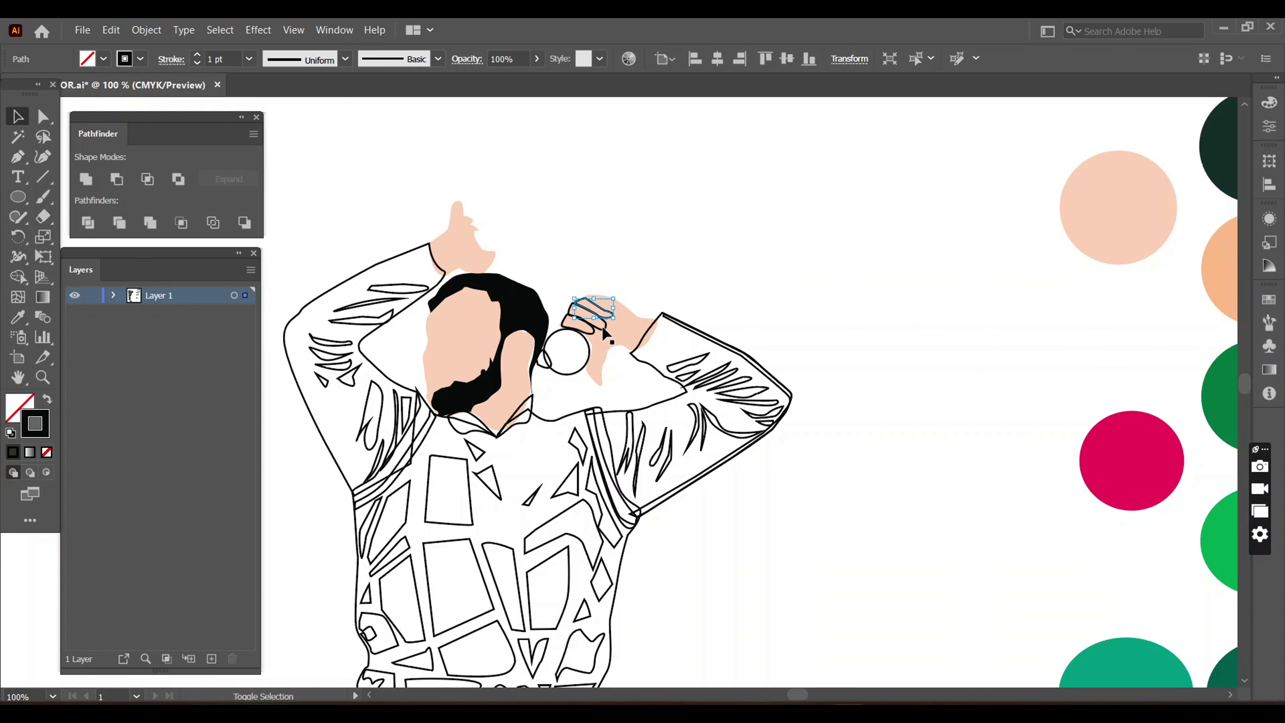
pyautogui.hotkey('ctrl', 'shift', 'a')
pyautogui.click(612, 320)
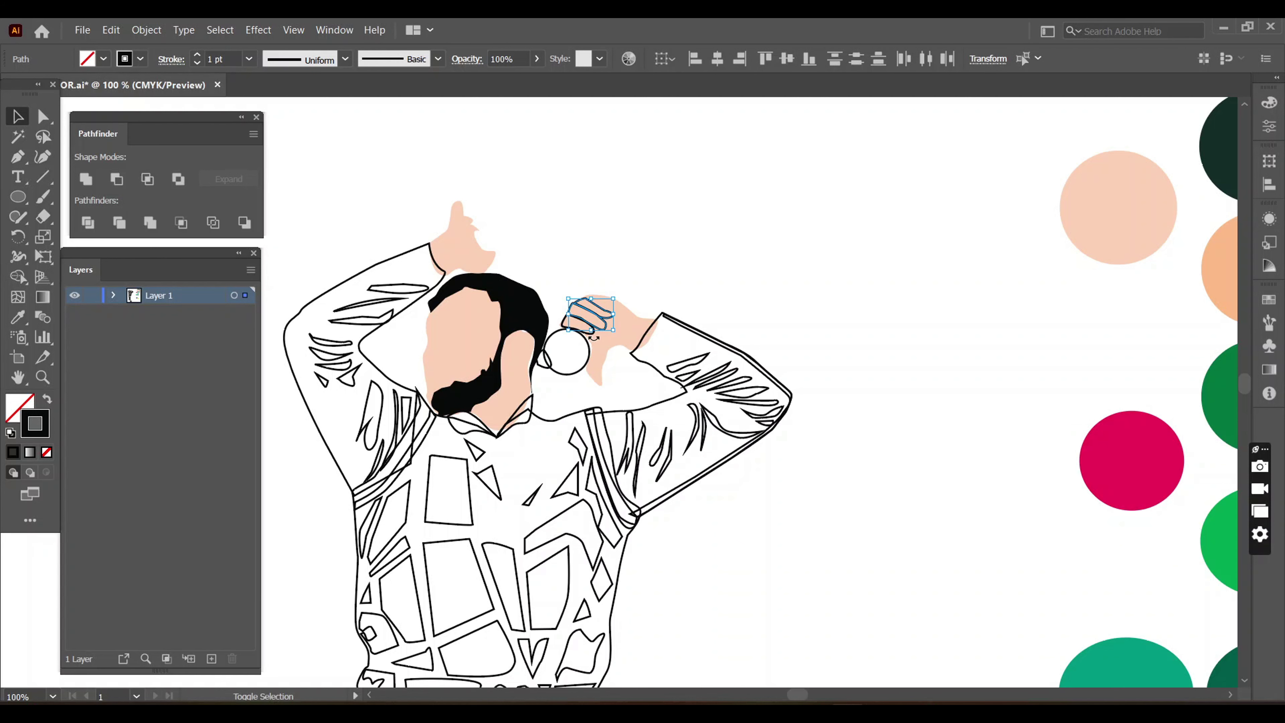
pyautogui.press('i')
pyautogui.scroll(-2, 885, 299)
pyautogui.press('v')
pyautogui.click(749, 306)
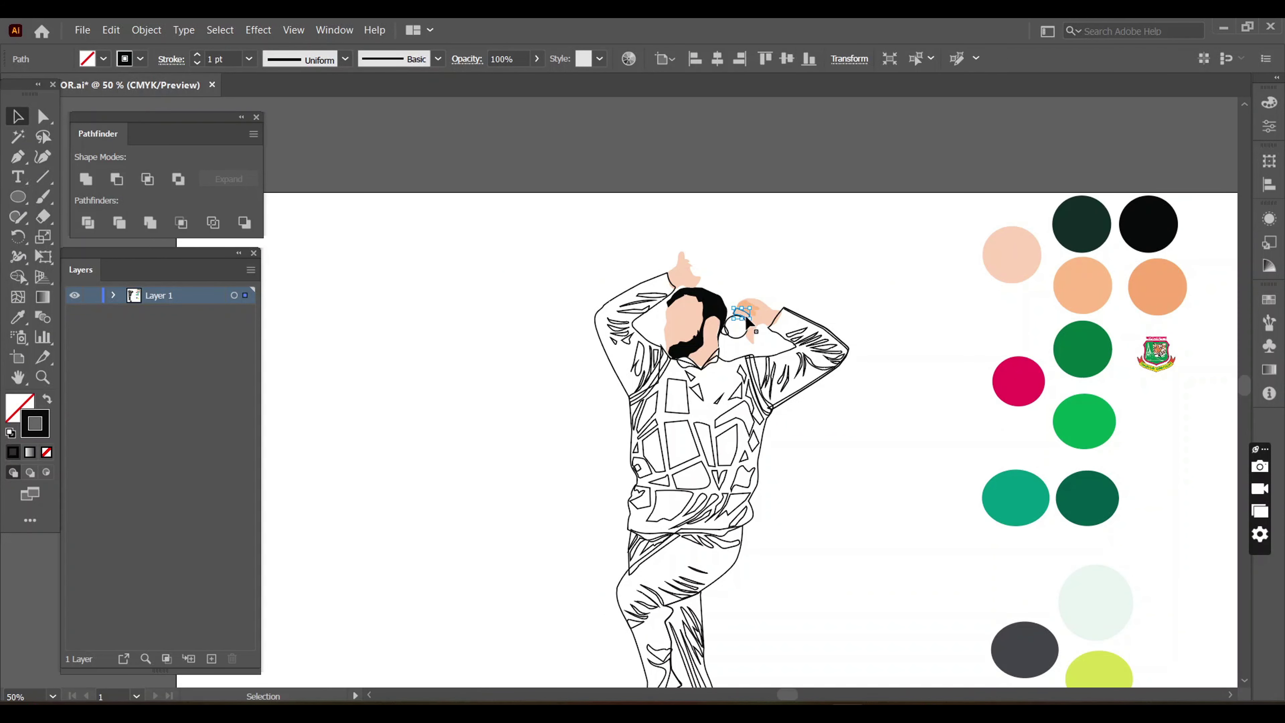
pyautogui.press('i')
pyautogui.press('v')
# - Select the right sleeve shape ready for colouring
pyautogui.scroll(-1, 864, 417)
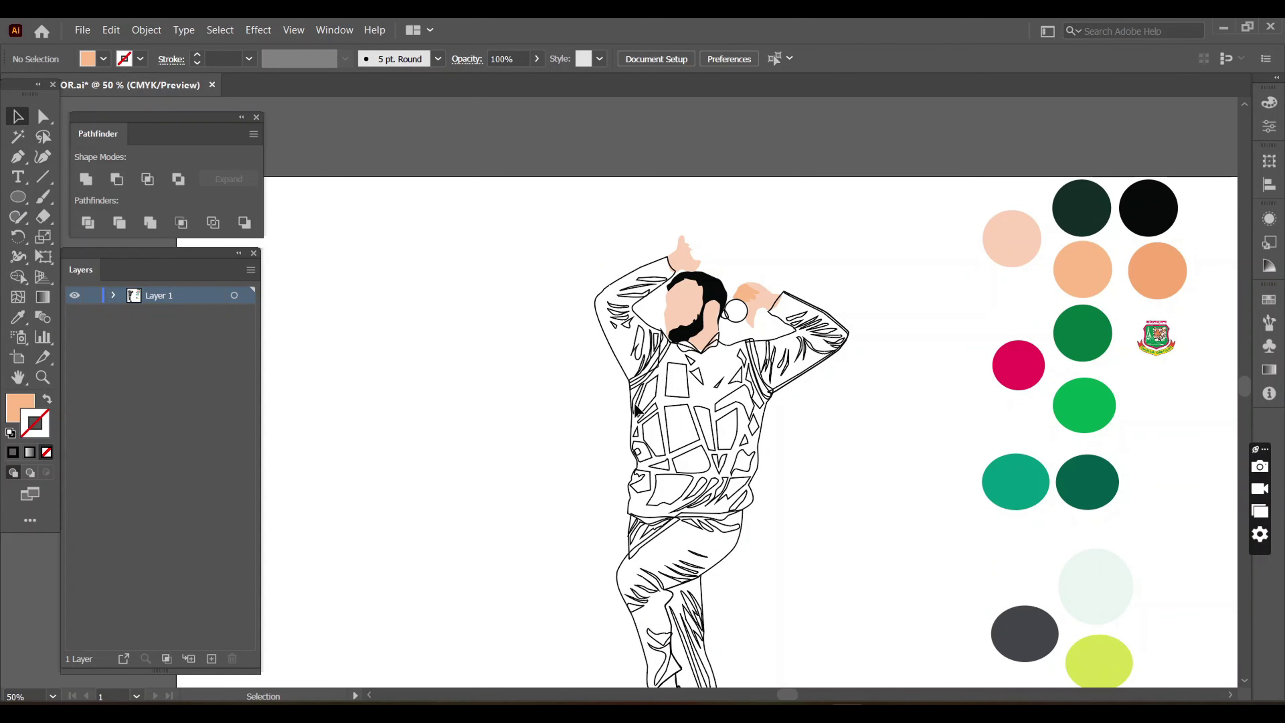
pyautogui.click(772, 304)
pyautogui.scroll(-1, 886, 374)
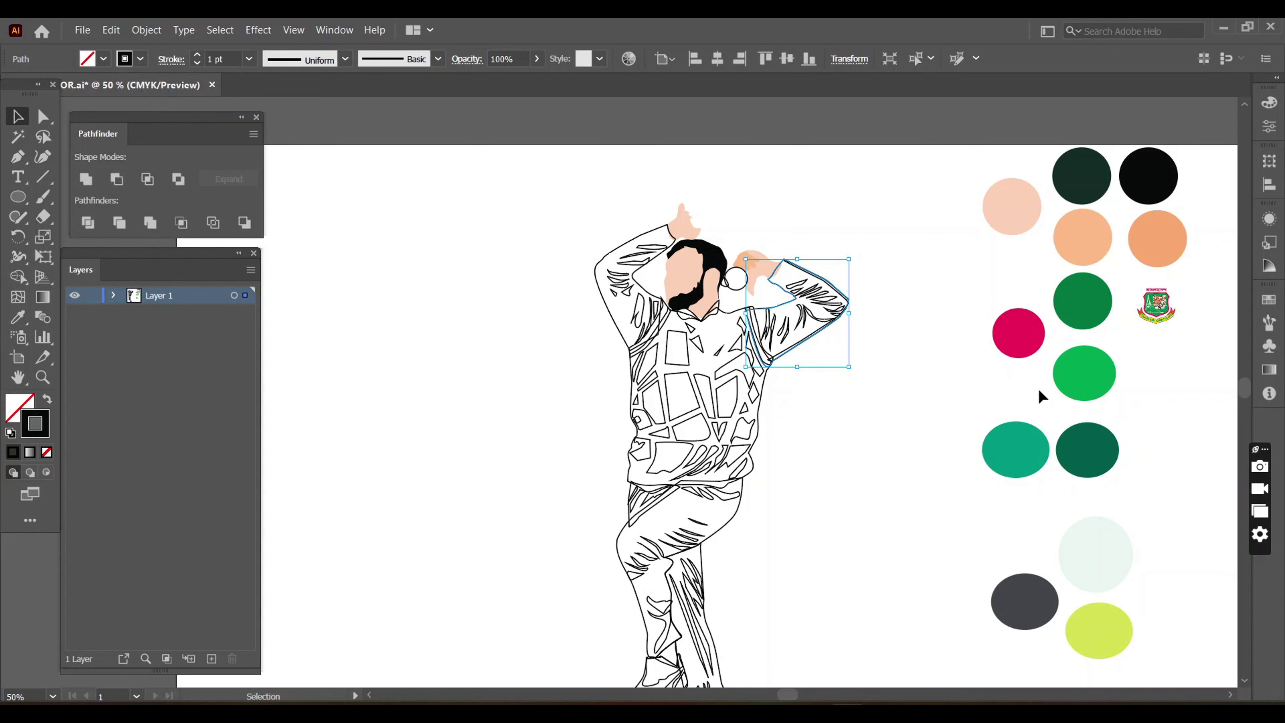
# - Fill the right and left sleeves dark green from the palette
pyautogui.scroll(-1, 992, 415)
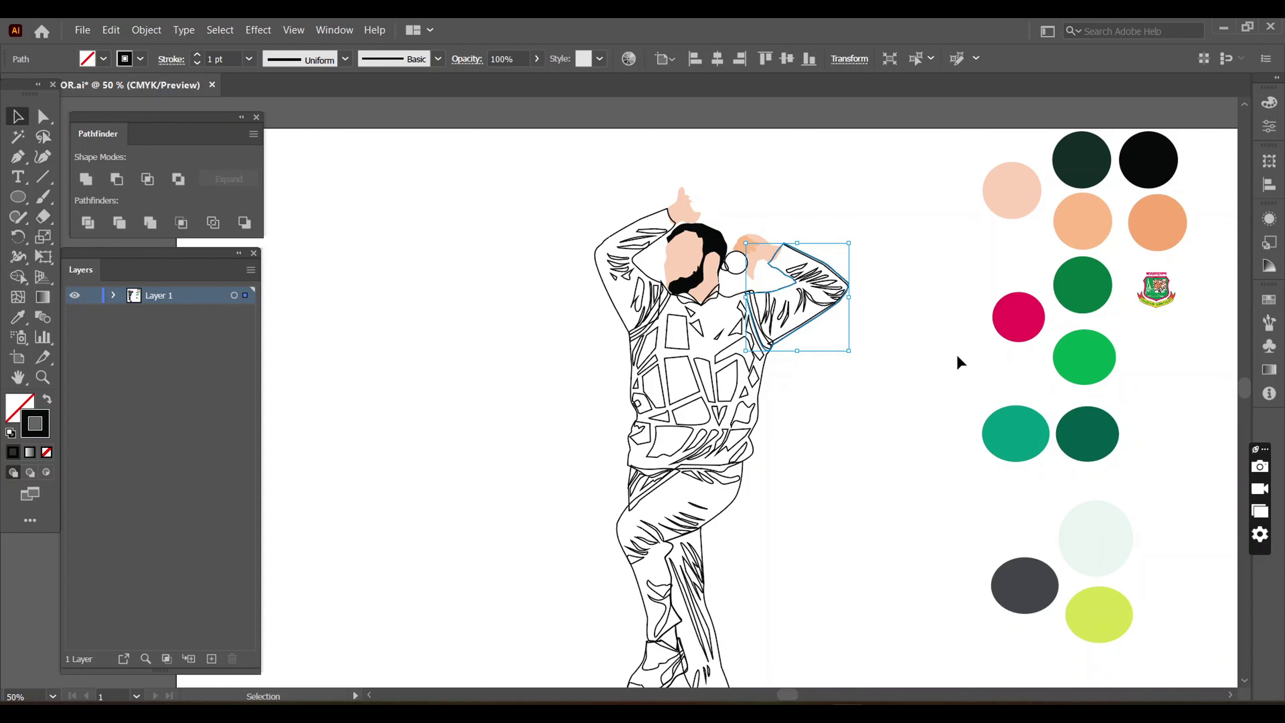
pyautogui.click(20, 317)
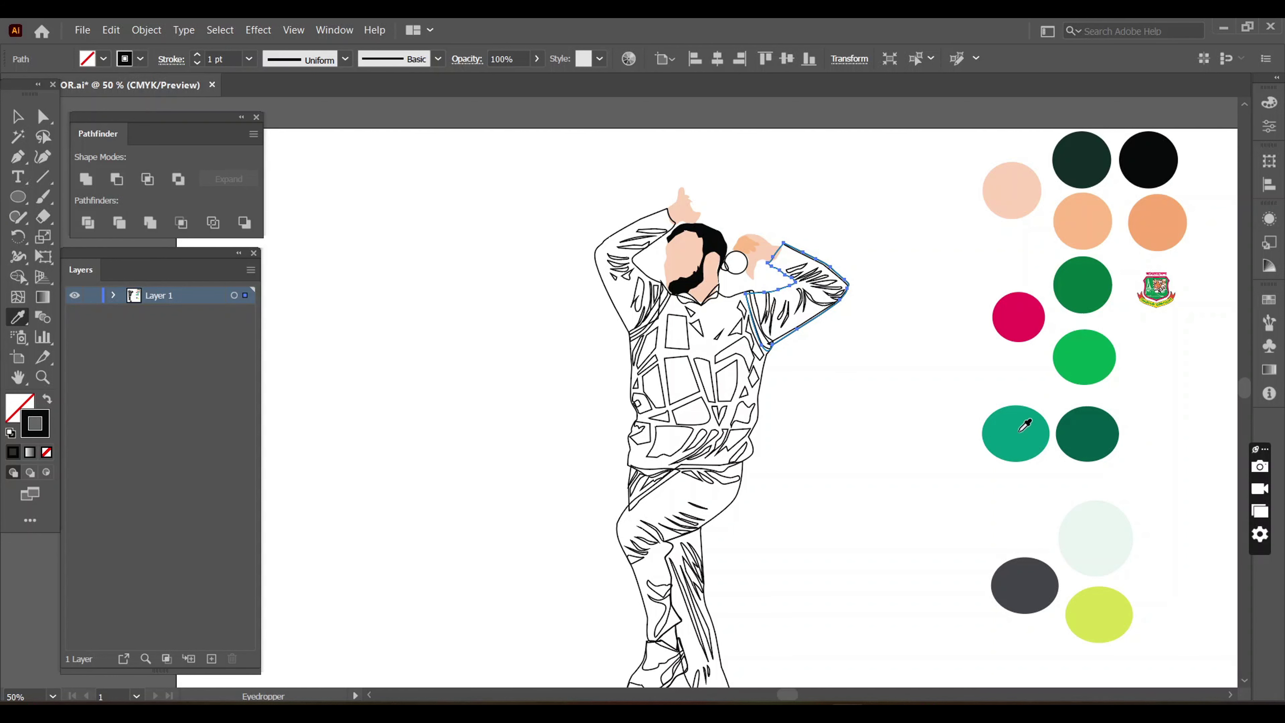
pyautogui.click(1083, 431)
pyautogui.keyDown('ctrl'); pyautogui.click(347, 275); pyautogui.keyUp('ctrl')
pyautogui.keyDown('ctrl'); pyautogui.click(617, 309); pyautogui.keyUp('ctrl')
pyautogui.click(1084, 431)
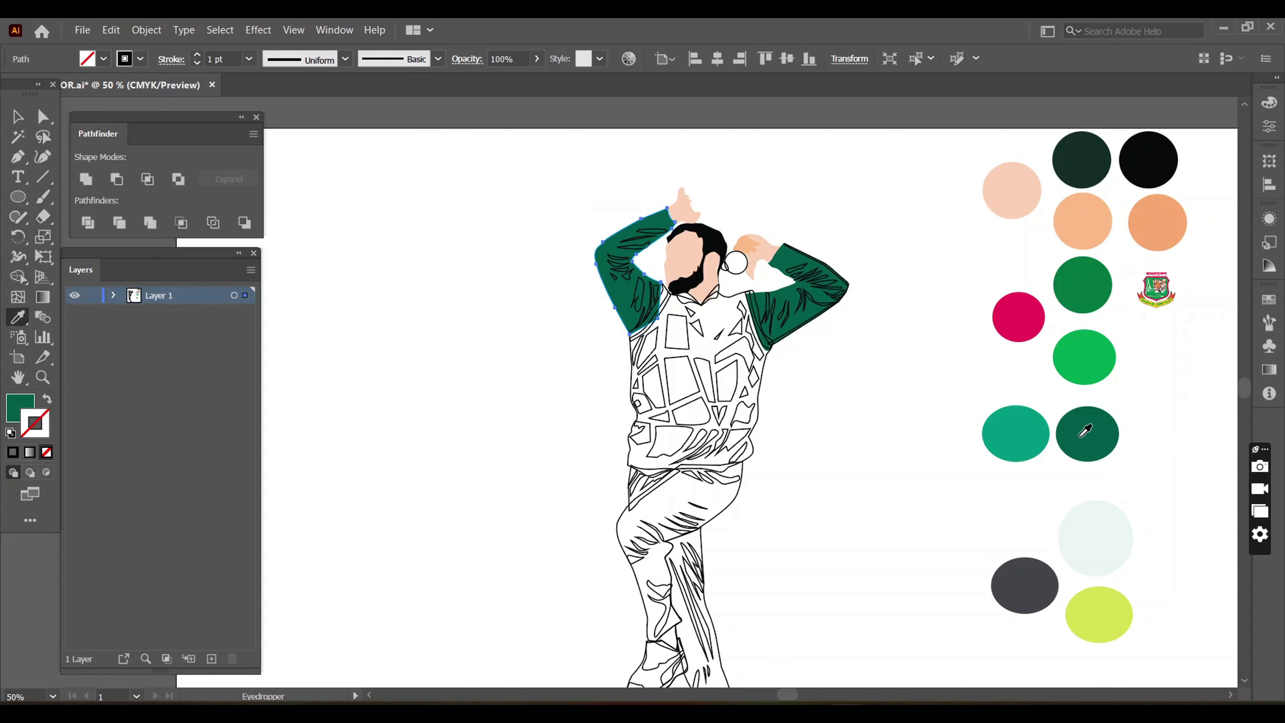
pyautogui.scroll(-3, 1084, 431)
pyautogui.press('v')
# - Fill the thigh and leg shapes of the trousers dark green
pyautogui.click(736, 613)
pyautogui.press(',')
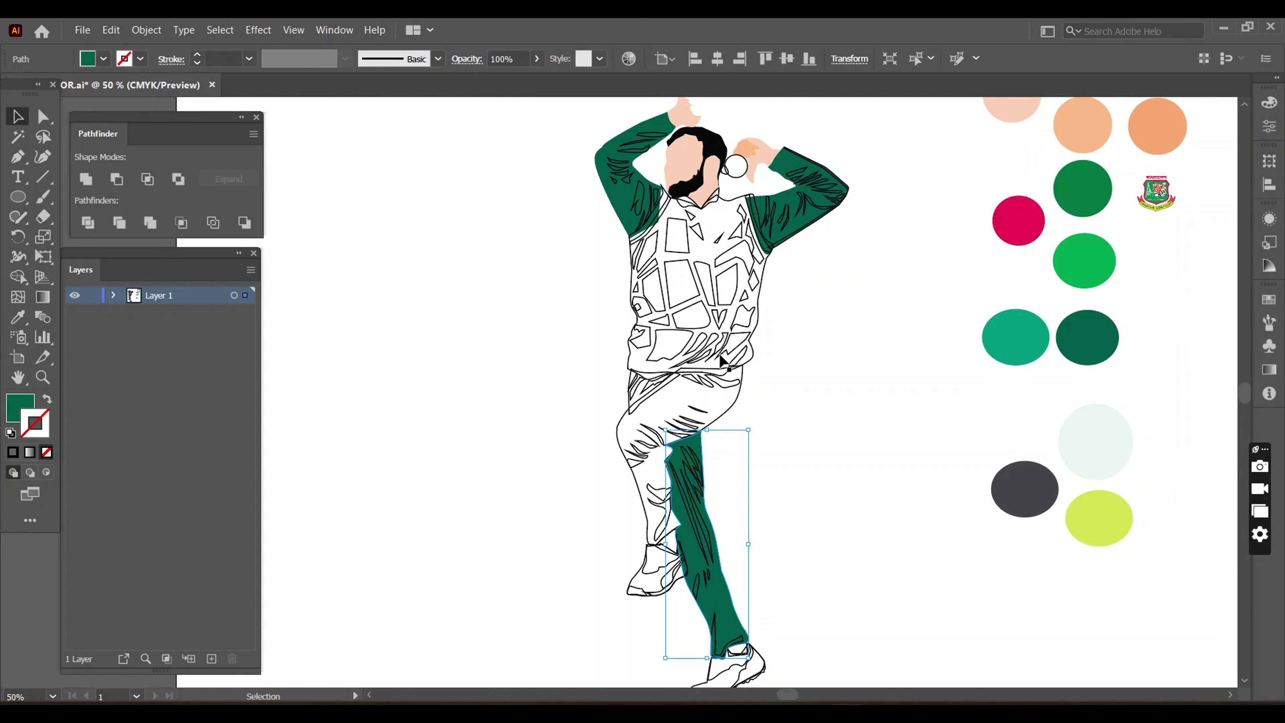
pyautogui.click(637, 488)
pyautogui.press('i')
pyautogui.click(1087, 337)
pyautogui.press('v')
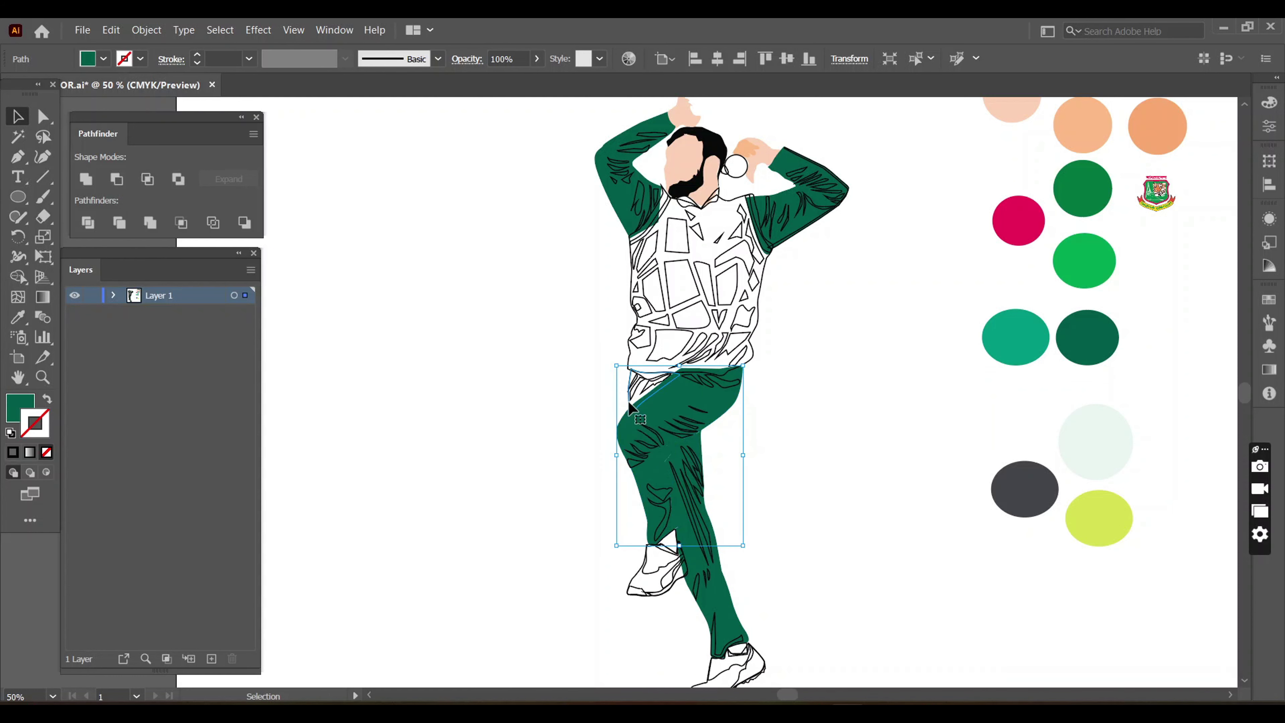
# - Fill the shirt body with the bright green circle's colour
pyautogui.press('i')
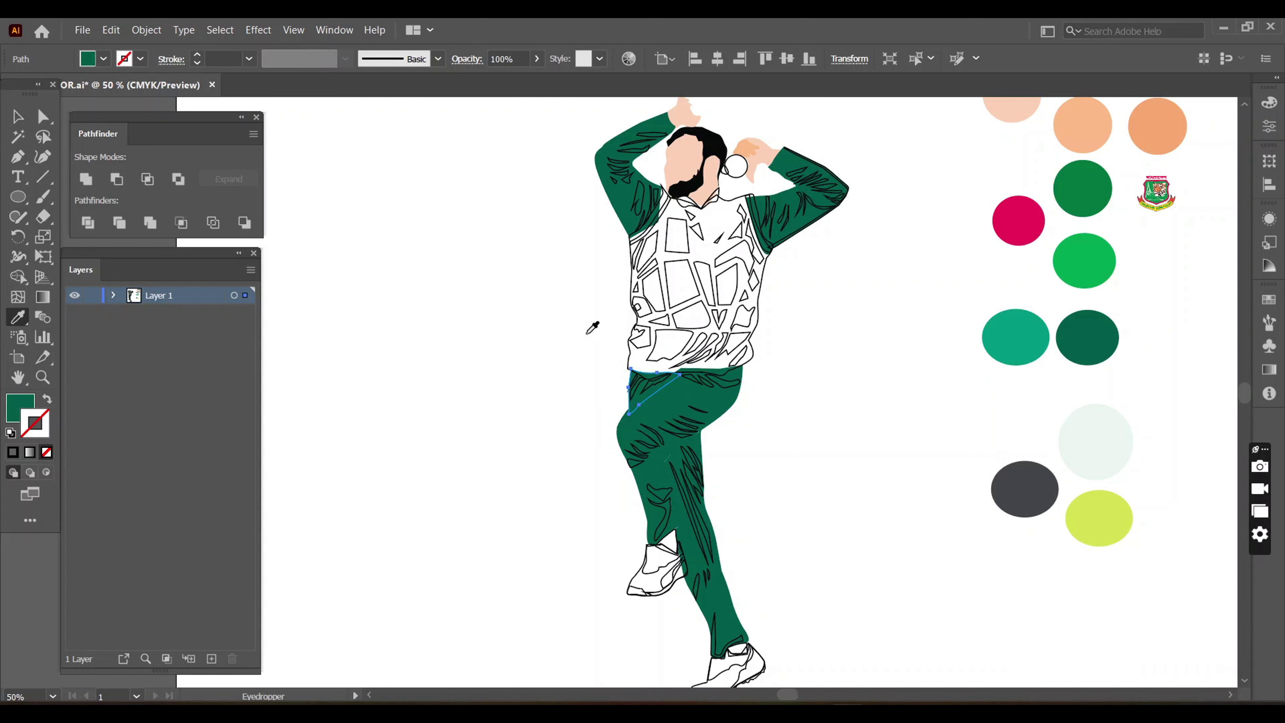
pyautogui.press('v')
pyautogui.click(698, 284)
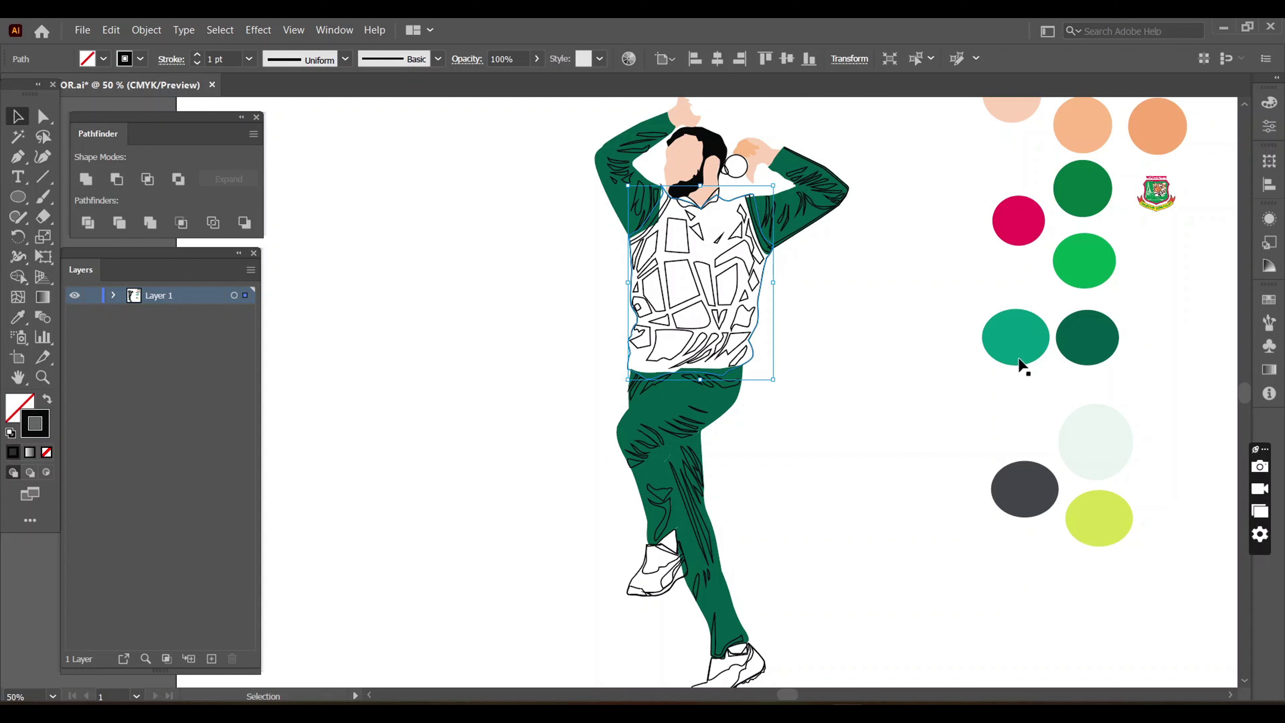
pyautogui.press('i')
pyautogui.click(1086, 247)
pyautogui.press('v')
pyautogui.click(789, 373)
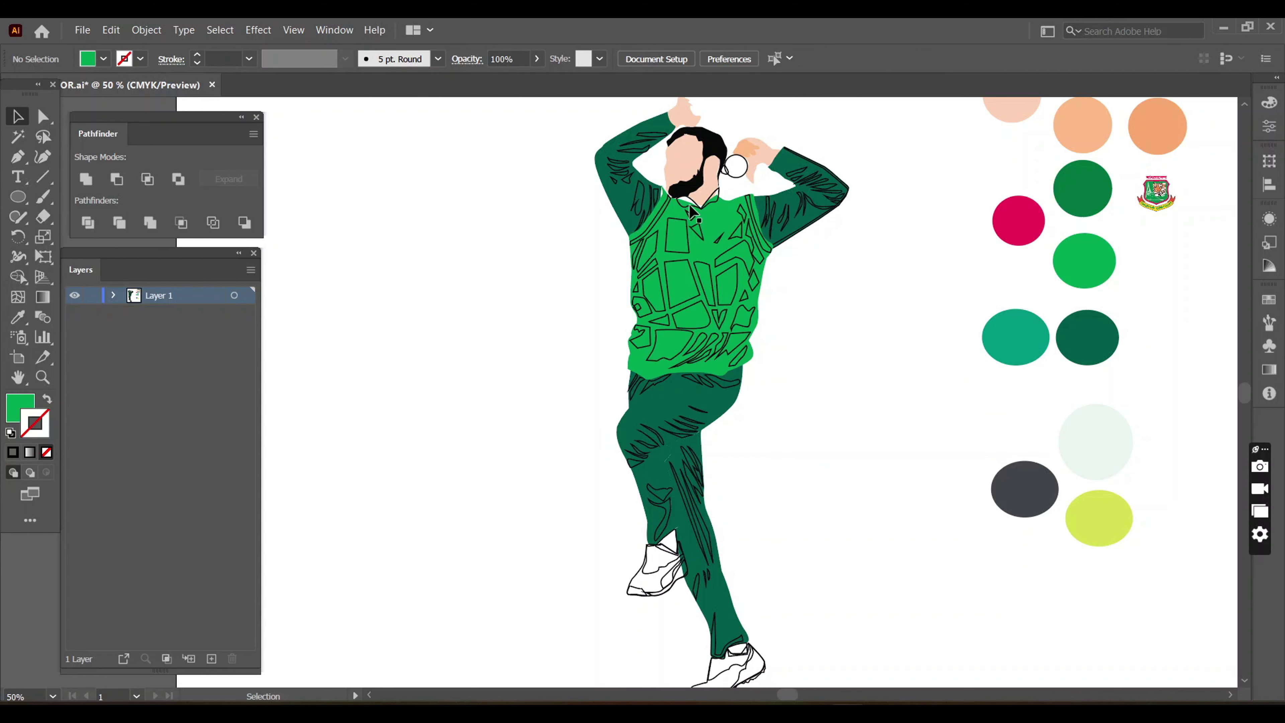
pyautogui.hotkey('ctrl', '+')
pyautogui.click(694, 275)
# - Lock the arm, shirt and pants shapes with Object > Lock > Selection
pyautogui.scroll(2, 968, 349)
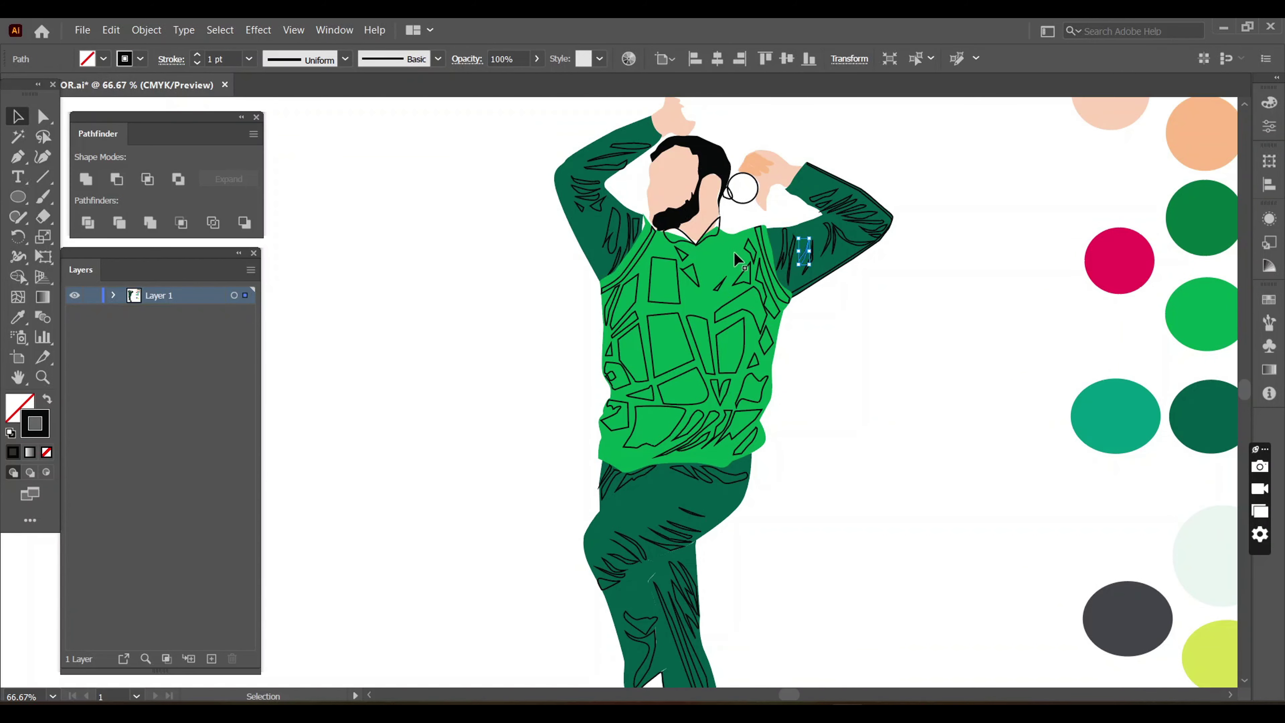
pyautogui.click(832, 215)
pyautogui.keyDown('shift'); pyautogui.click(682, 354); pyautogui.keyUp('shift')
pyautogui.scroll(-5, 657, 354)
pyautogui.keyDown('shift'); pyautogui.click(624, 334); pyautogui.keyUp('shift')
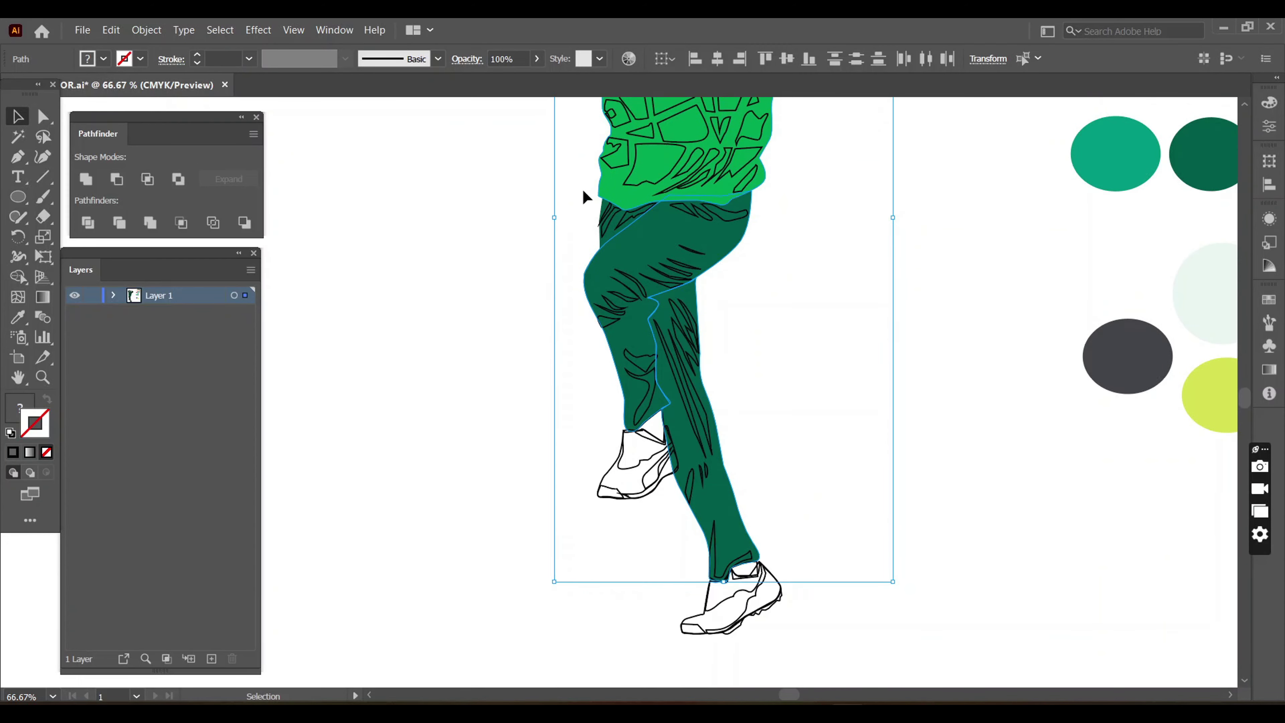
pyautogui.scroll(5, 582, 189)
pyautogui.click(146, 30)
pyautogui.click(399, 142)
# - Recolour the right sleeve's arm and crease lines teal
pyautogui.scroll(3, 828, 411)
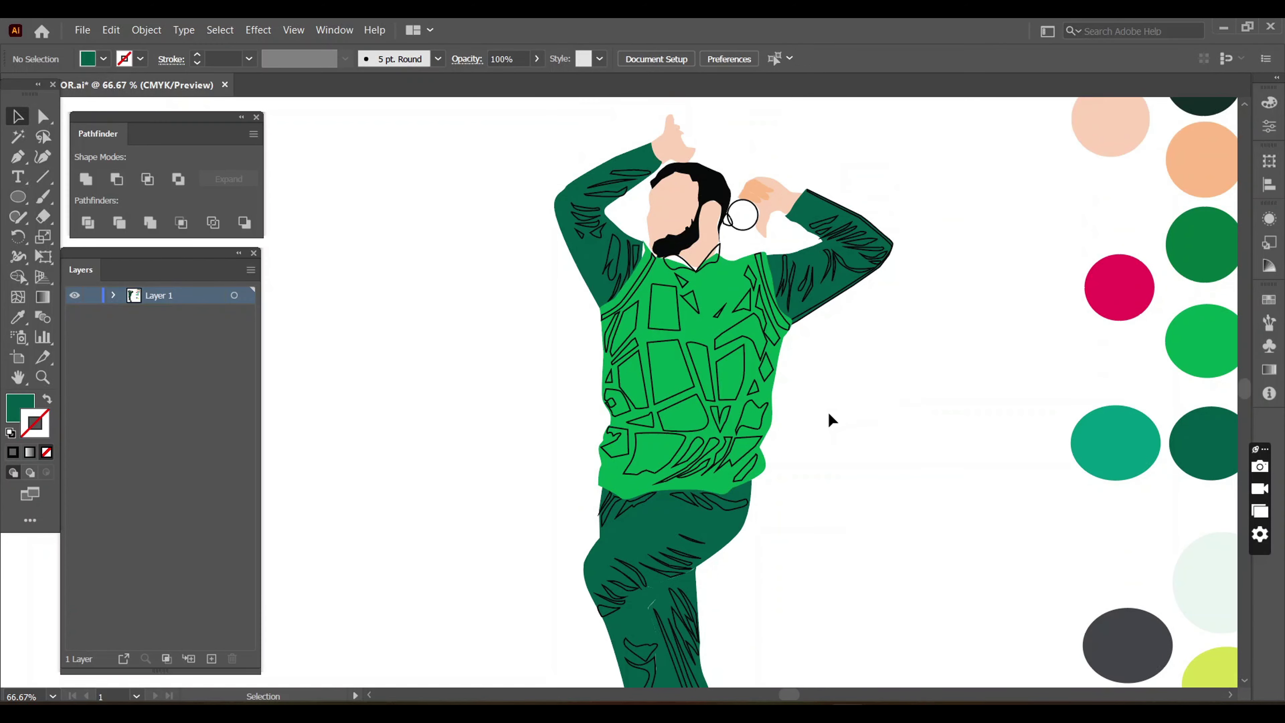
pyautogui.scroll(-2, 829, 416)
pyautogui.moveTo(850, 374); pyautogui.dragTo(851, 375)
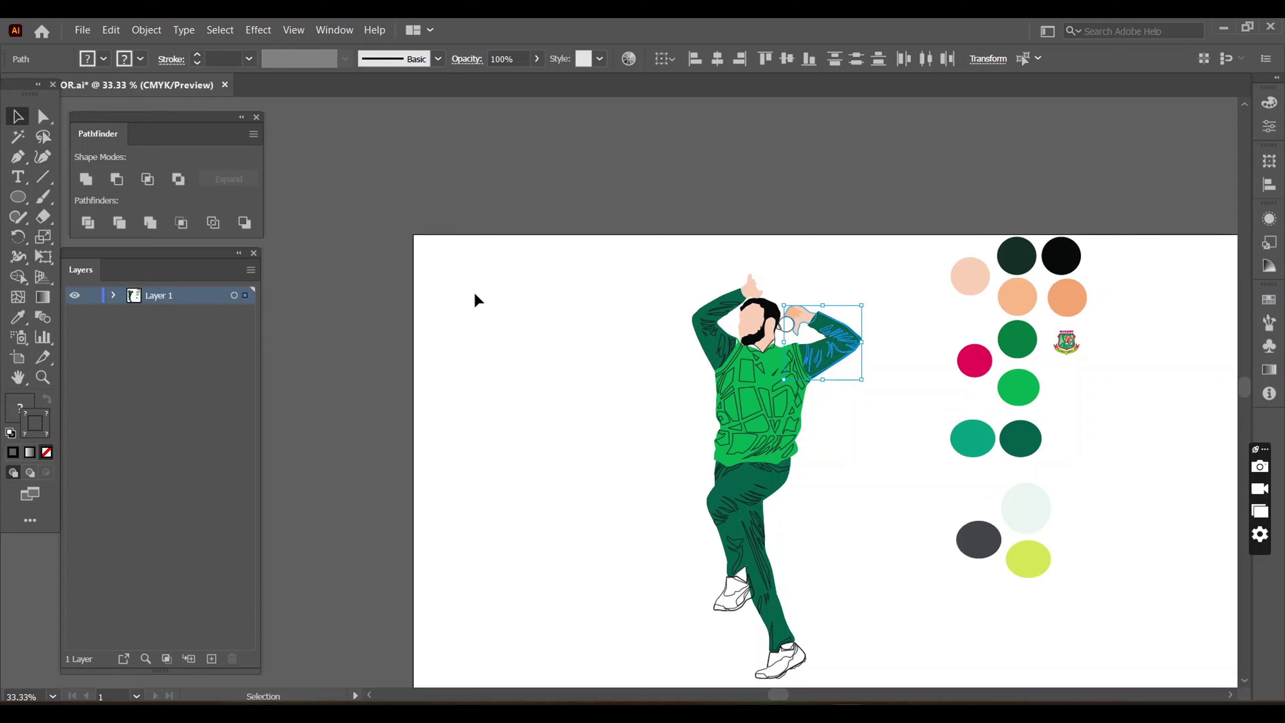
pyautogui.press('i')
pyautogui.click(981, 434)
pyautogui.press('v')
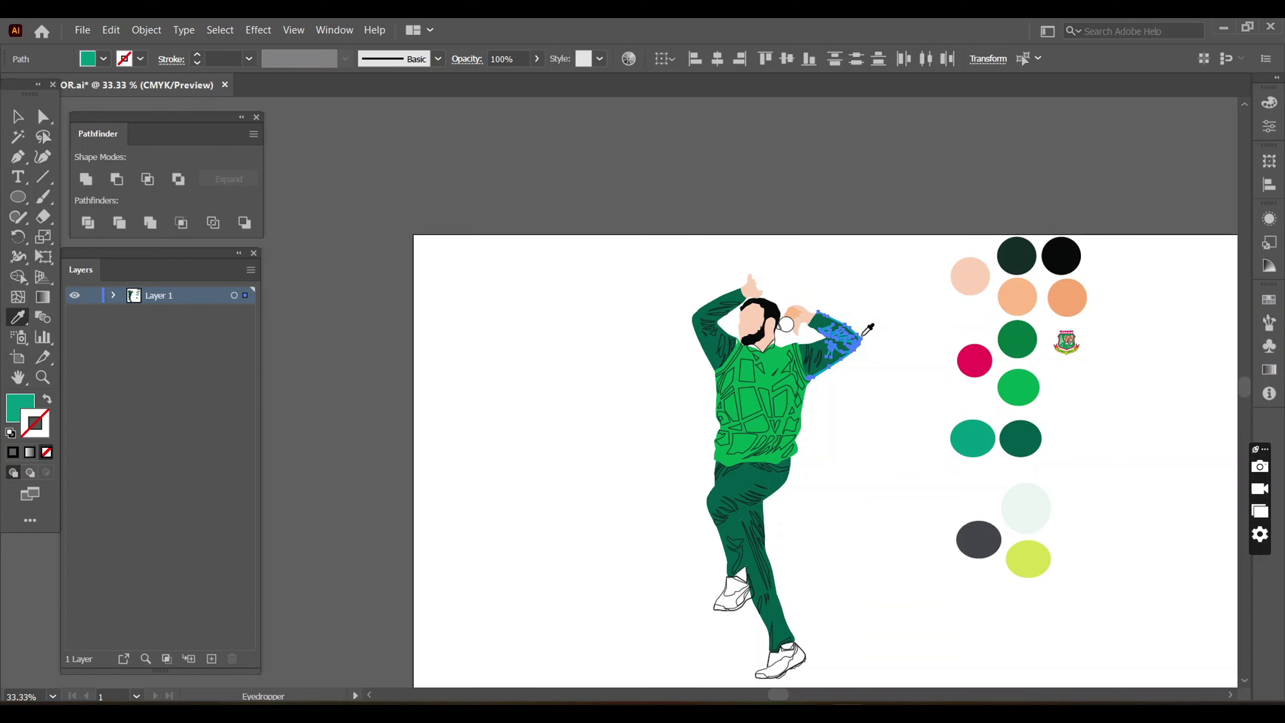
pyautogui.click(904, 430)
pyautogui.moveTo(825, 370); pyautogui.dragTo(826, 371)
pyautogui.press('i')
pyautogui.click(970, 436)
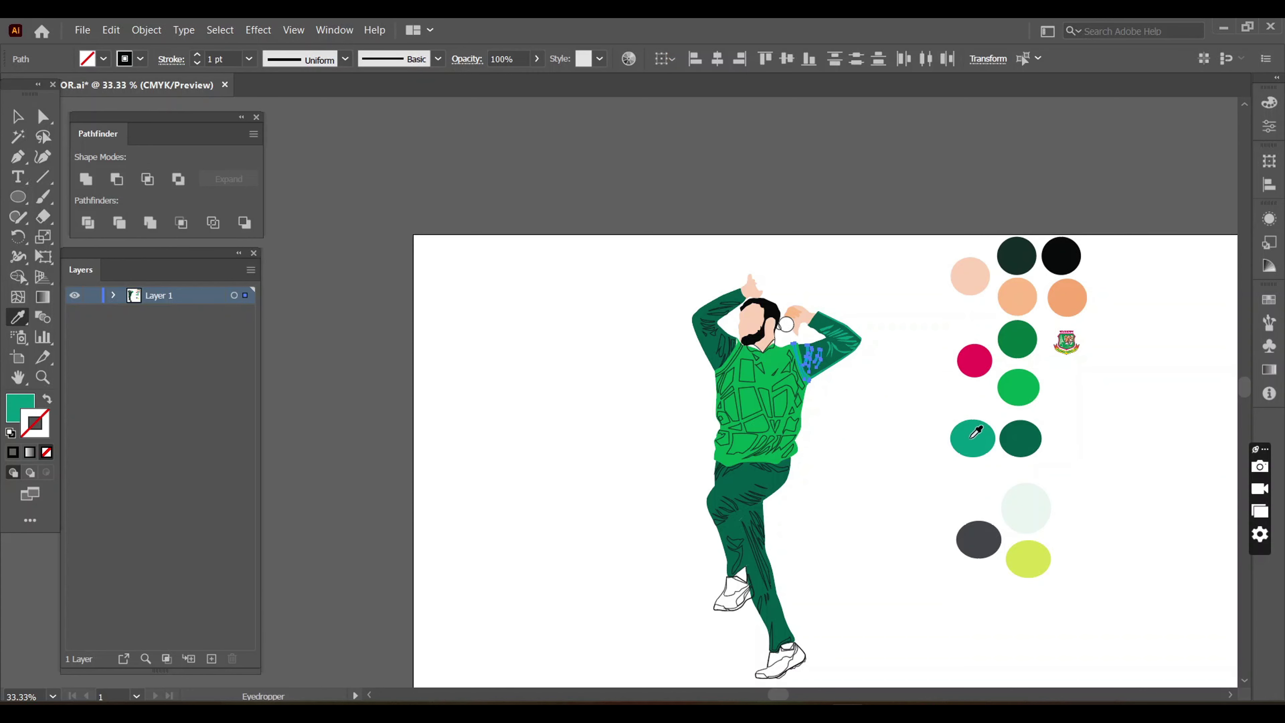
pyautogui.press('v')
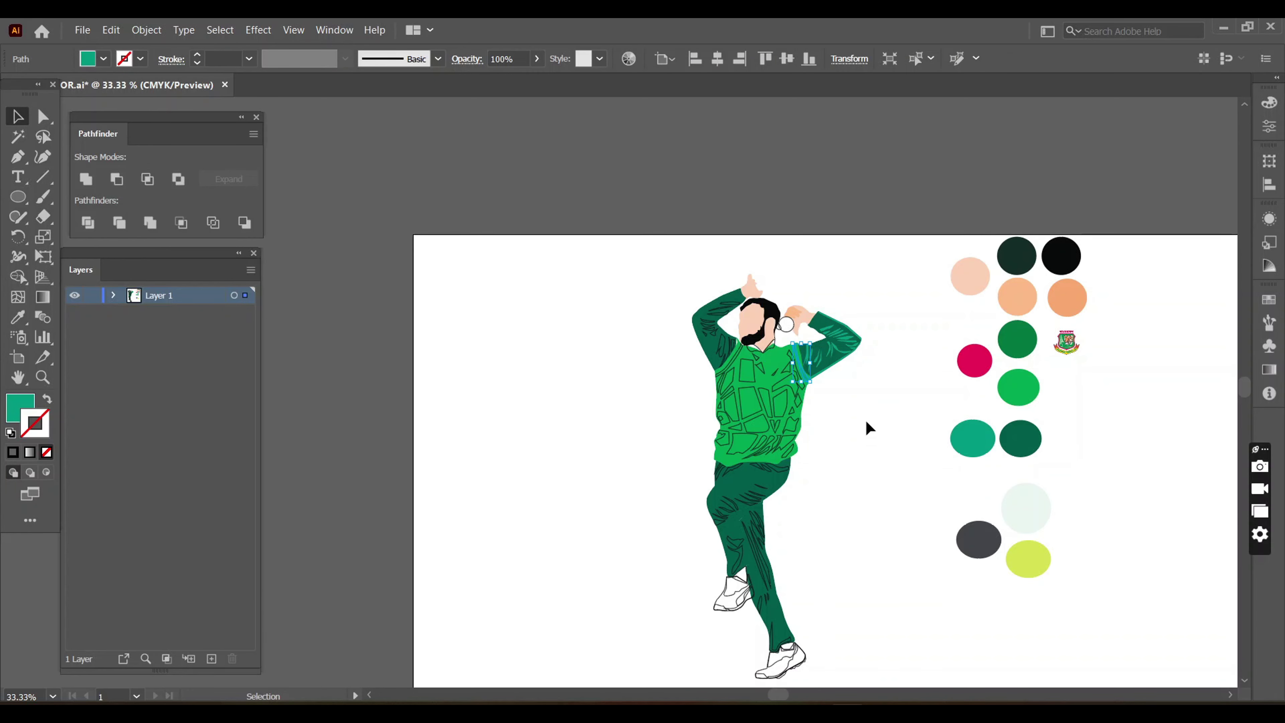
# - Choose a pink fill colour in the Color Picker for the armhole stripe
pyautogui.doubleClick(20, 407)
pyautogui.write('773E45')
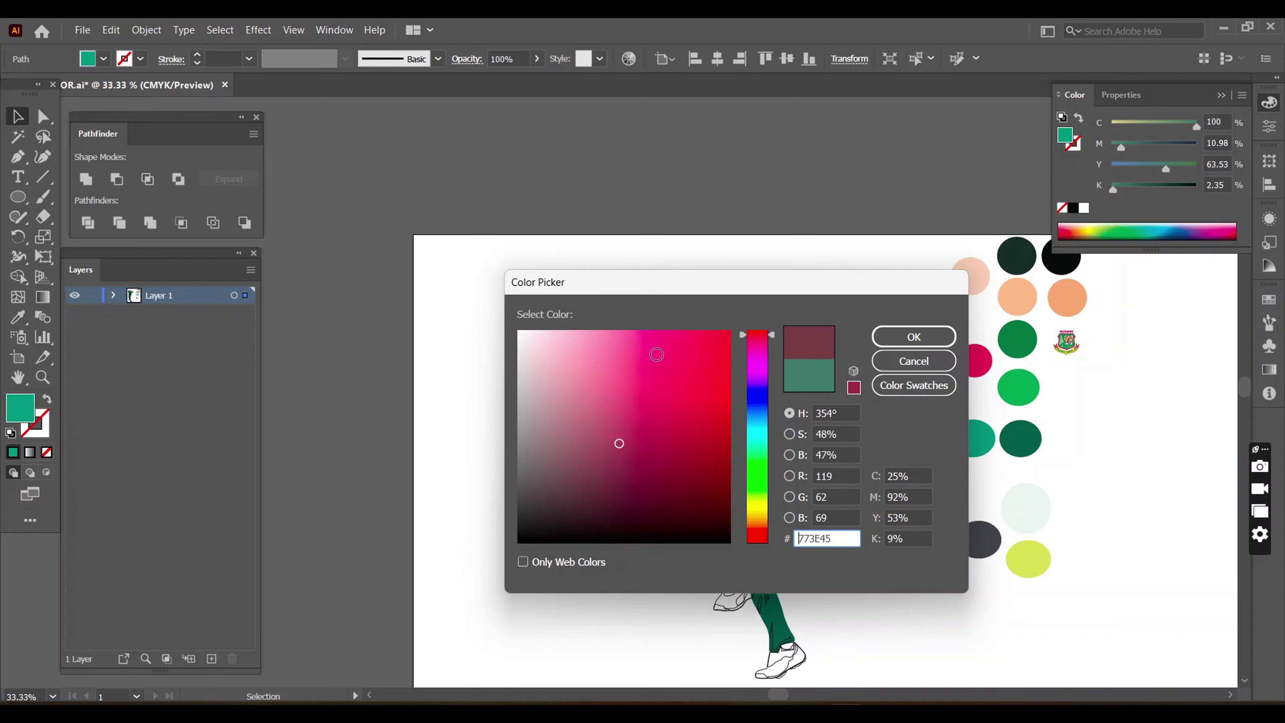
pyautogui.click(912, 336)
pyautogui.click(881, 307)
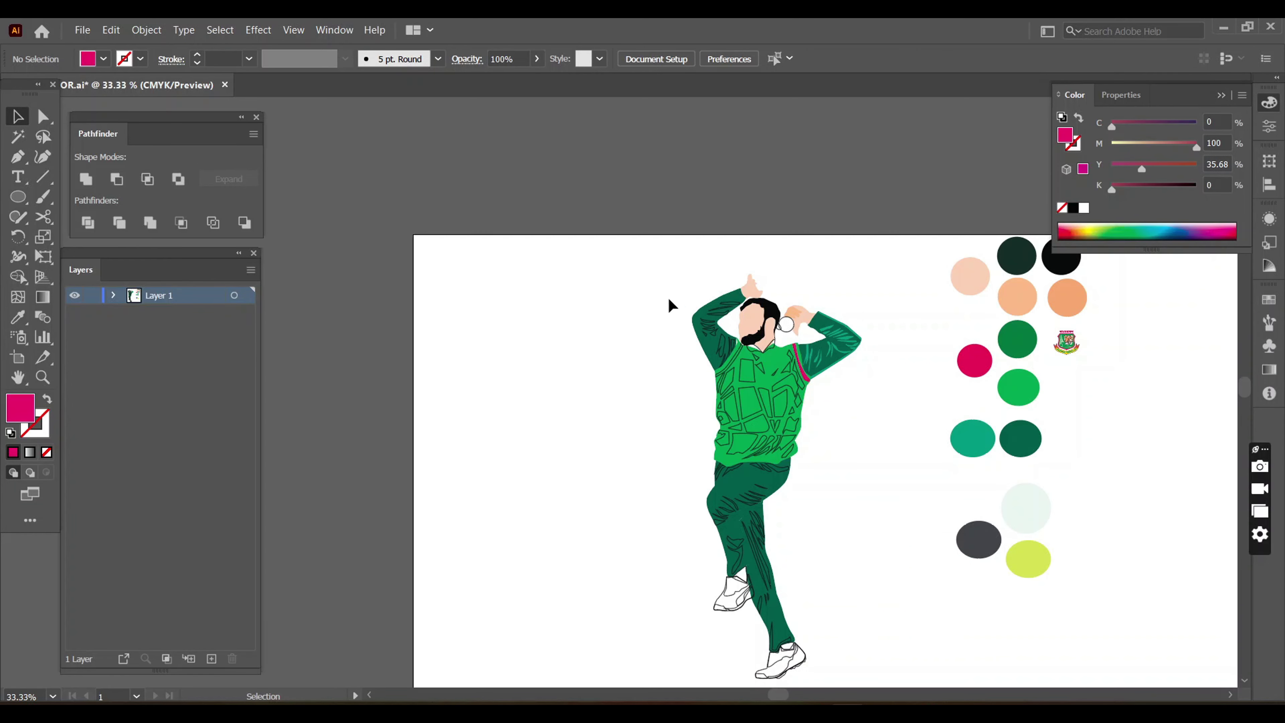
# - Turn the line on the left sleeve teal
pyautogui.moveTo(669, 301); pyautogui.dragTo(723, 361)
pyautogui.press('i')
pyautogui.click(972, 437)
pyautogui.scroll(2, 843, 497)
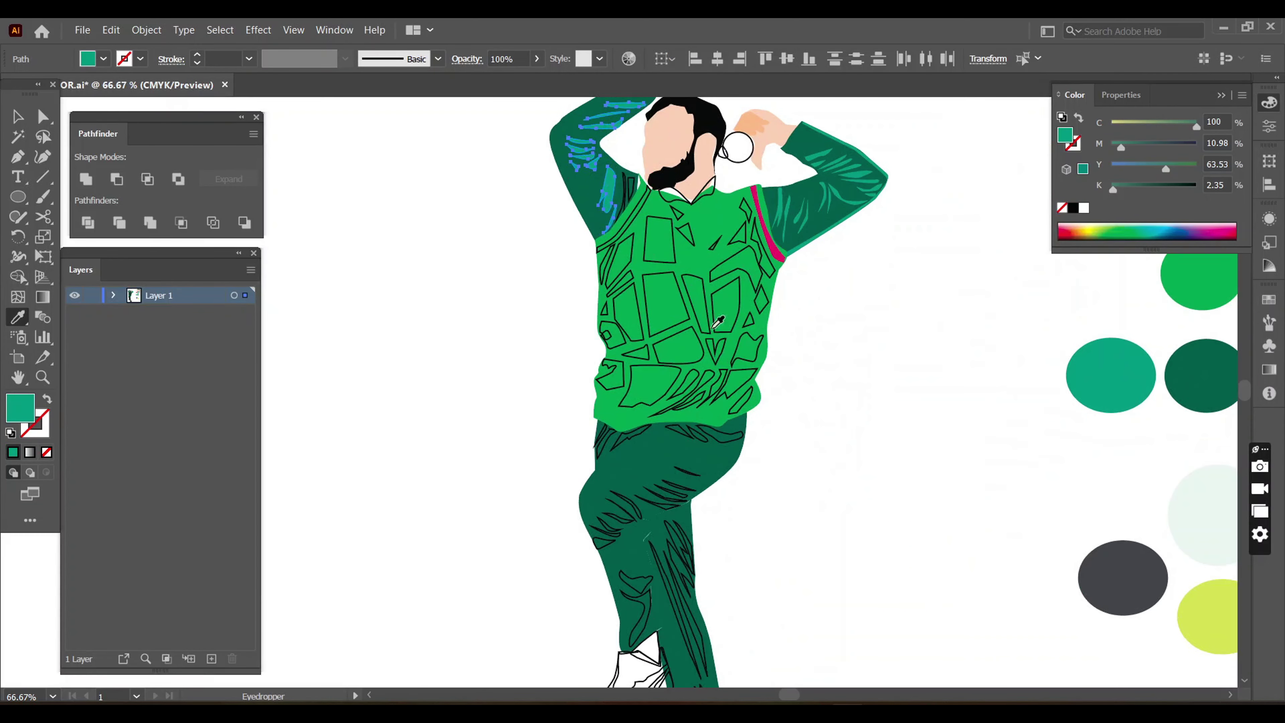
pyautogui.press('v')
pyautogui.click(967, 516)
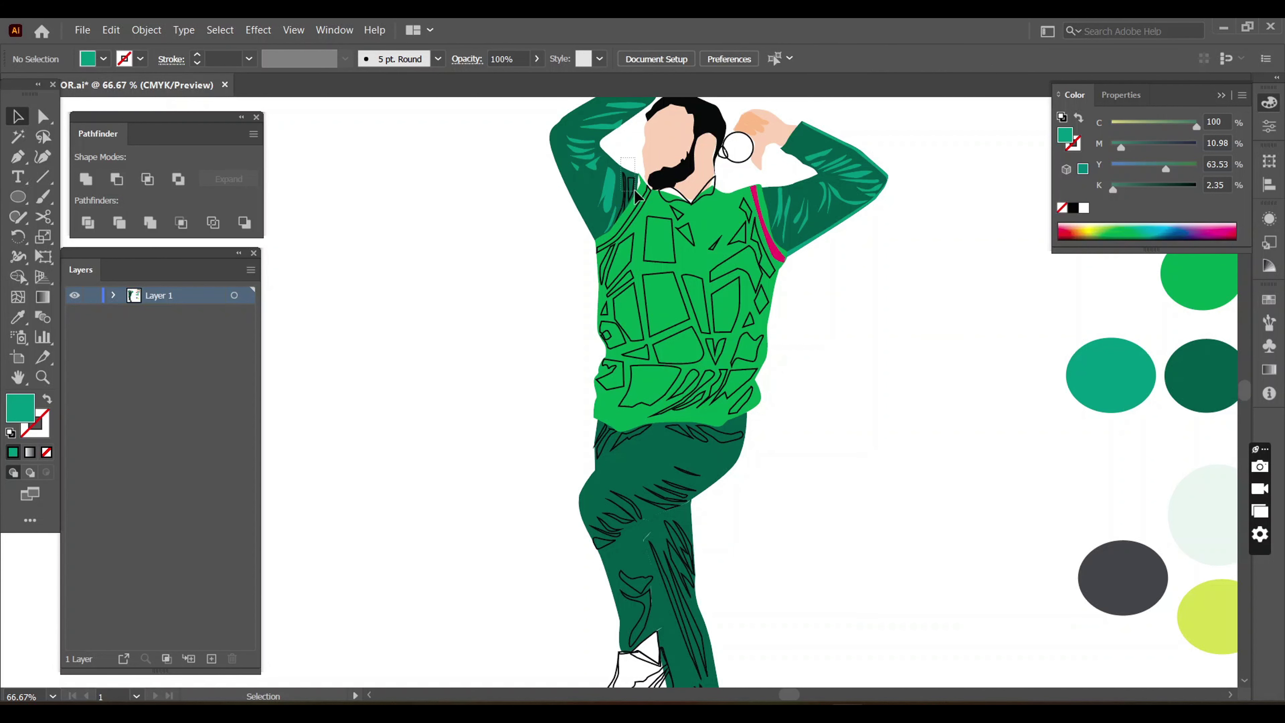
# - Make the stripe along the left armhole pink
pyautogui.moveTo(636, 195); pyautogui.dragTo(637, 199)
pyautogui.press('i')
pyautogui.keyDown('ctrl'); pyautogui.click(627, 223); pyautogui.keyUp('ctrl')
pyautogui.click(766, 218)
pyautogui.keyDown('ctrl'); pyautogui.click(582, 292); pyautogui.keyUp('ctrl')
# - Fill the vest's pattern shapes, stripe and diamond dark green
pyautogui.moveTo(582, 293); pyautogui.dragTo(863, 396)
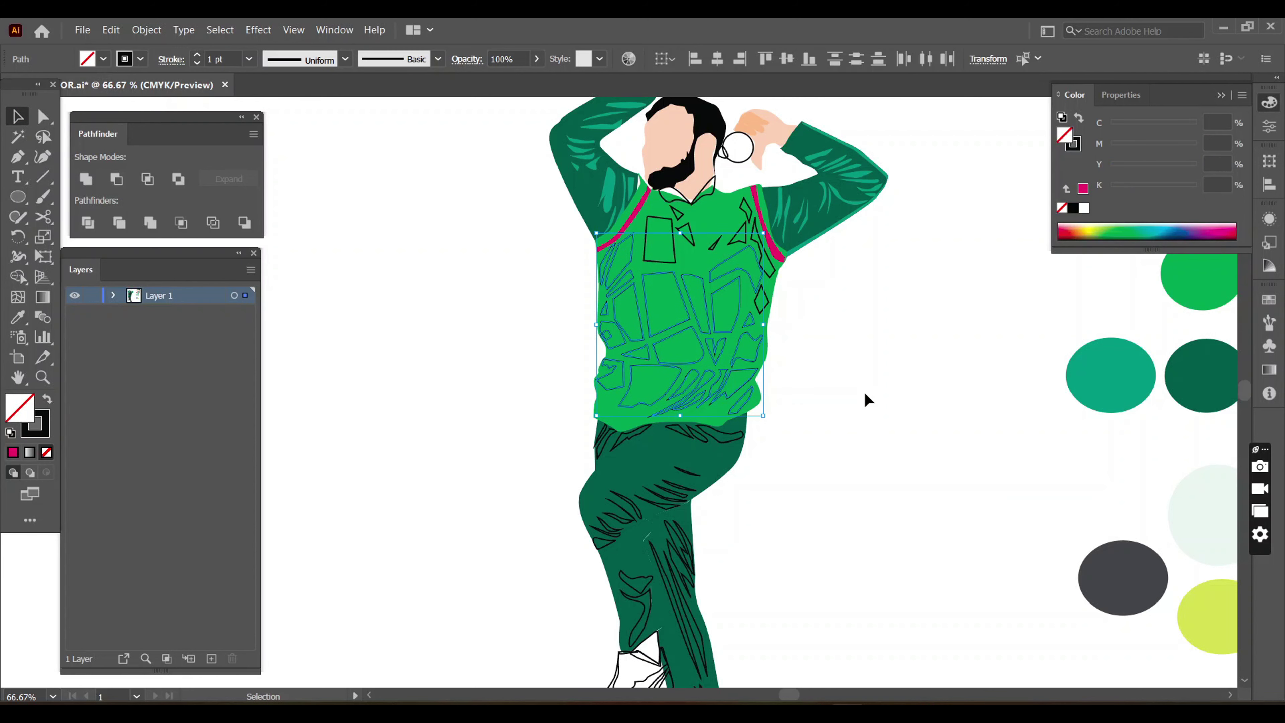
pyautogui.scroll(3, 863, 396)
pyautogui.press('i')
pyautogui.click(860, 344)
pyautogui.press('v')
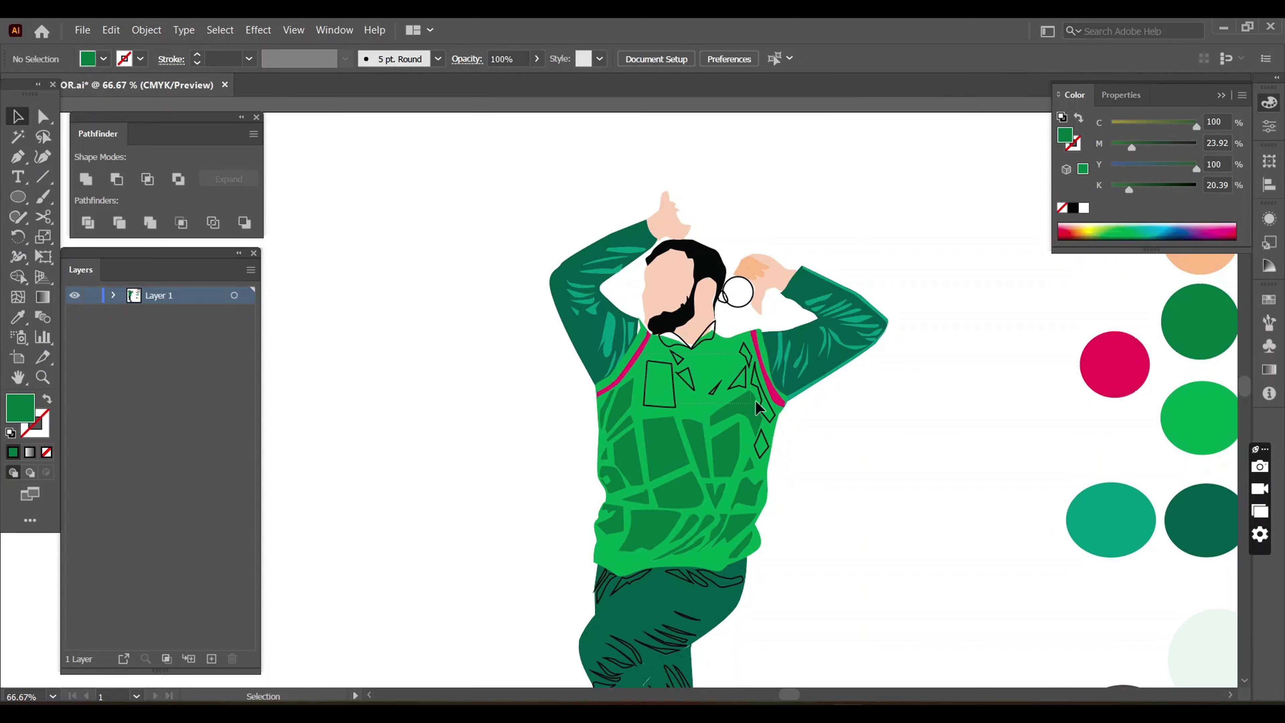
pyautogui.click(757, 404)
pyautogui.click(1124, 324)
pyautogui.click(765, 458)
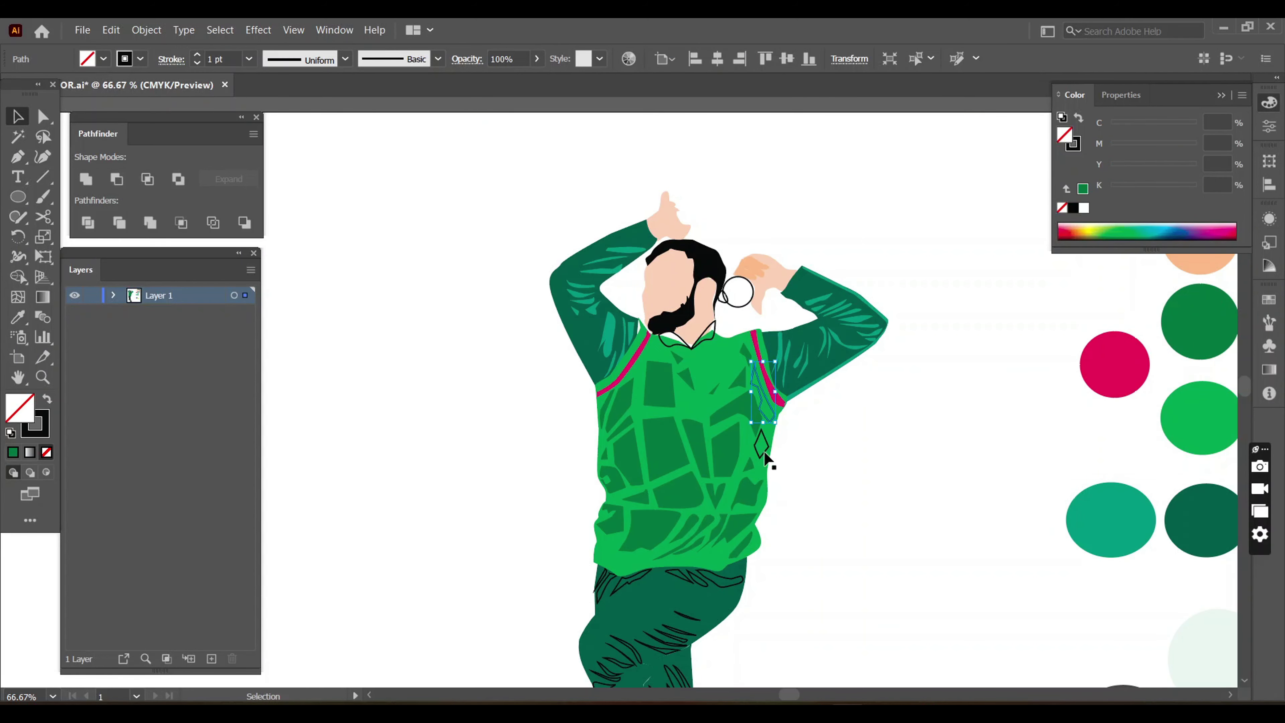
pyautogui.press('i')
pyautogui.click(1198, 322)
pyautogui.press('v')
pyautogui.scroll(-1, 826, 421)
# - Recolour the black fold lines on the pants teal
pyautogui.scroll(-4, 826, 422)
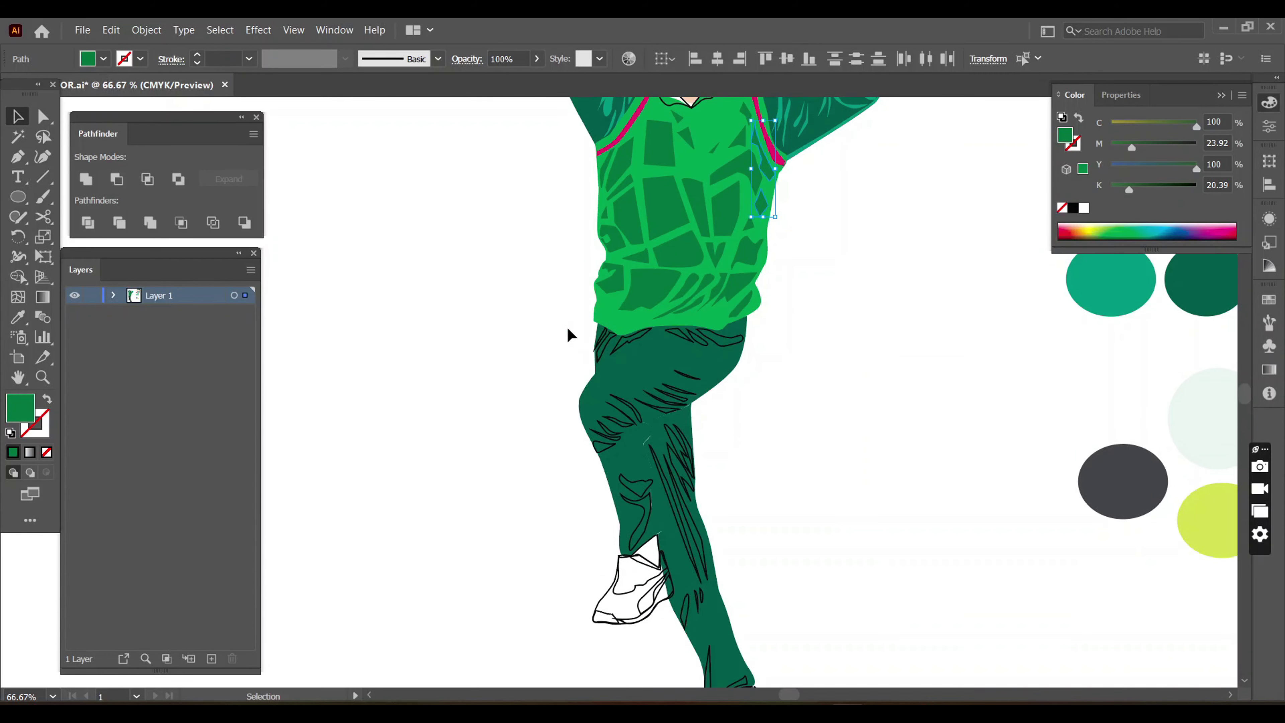
pyautogui.moveTo(570, 334); pyautogui.dragTo(751, 526)
pyautogui.scroll(2, 802, 445)
pyautogui.press('i')
pyautogui.click(1115, 346)
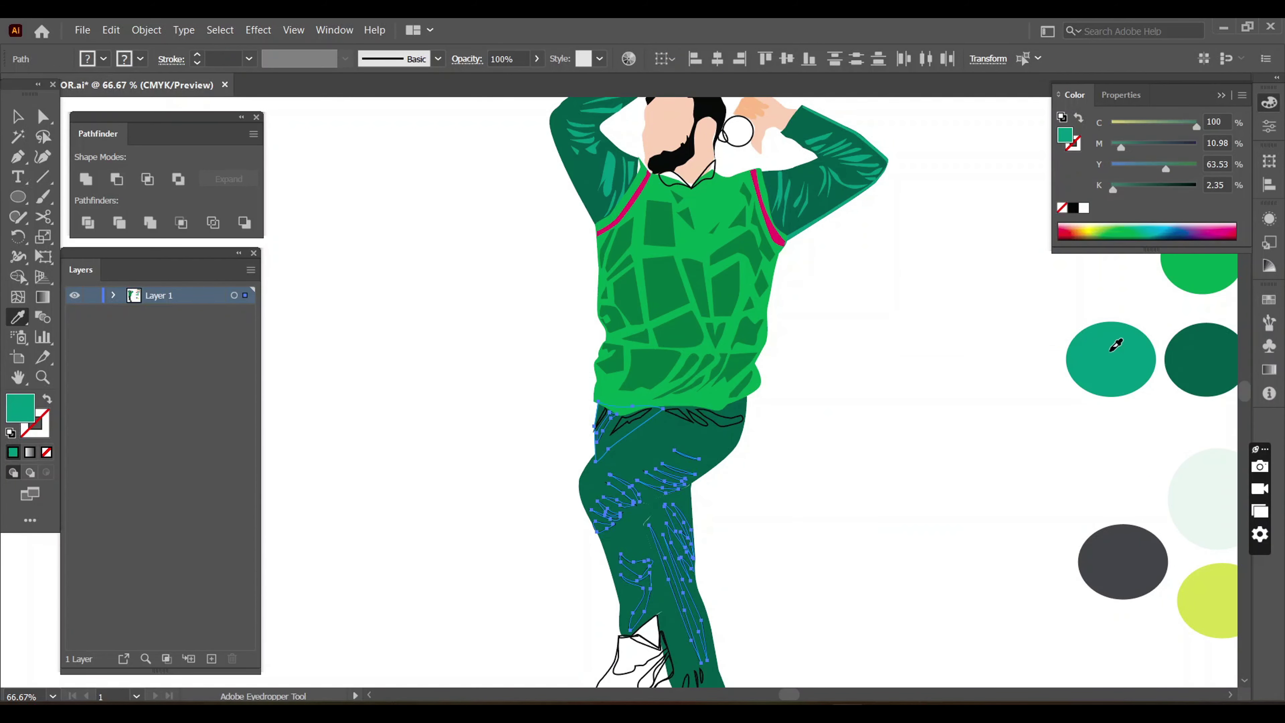
# - Give the waist piece and the black waist line the dark green pants colour
pyautogui.click(476, 381)
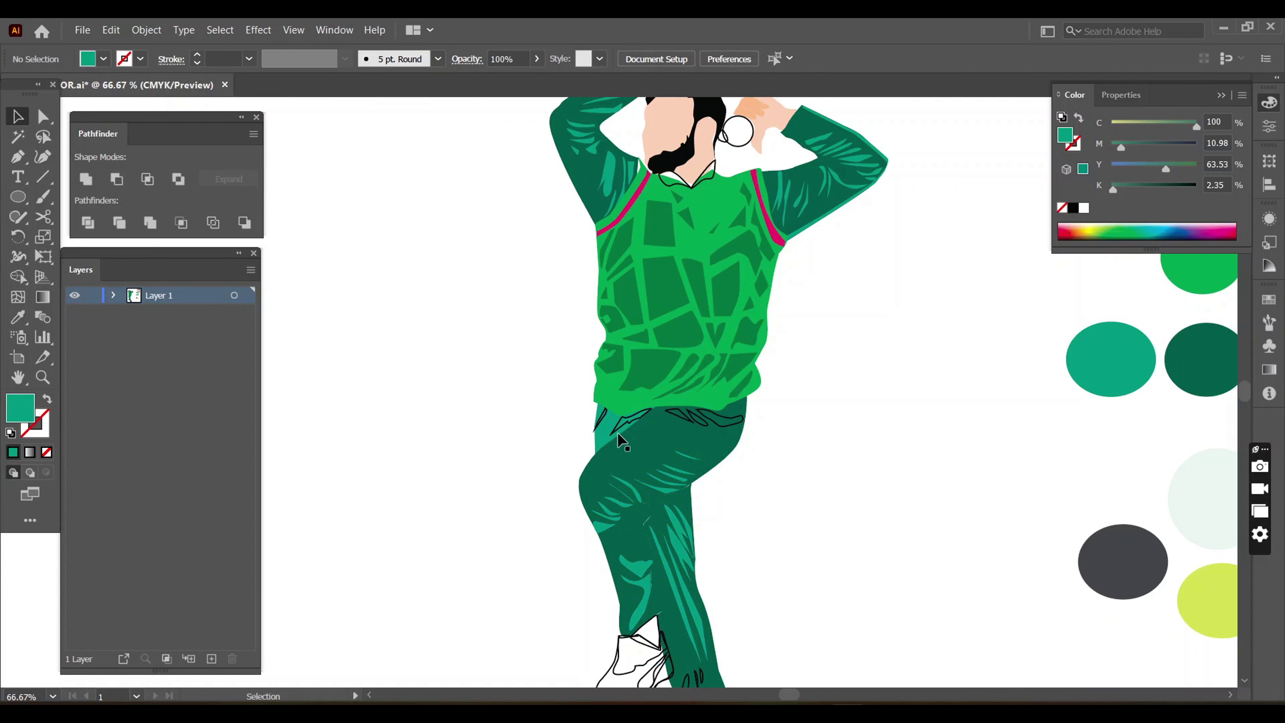
pyautogui.click(619, 436)
pyautogui.press('i')
pyautogui.press('v')
pyautogui.hotkey('ctrl', 'shift', 'a')
pyautogui.click(635, 431)
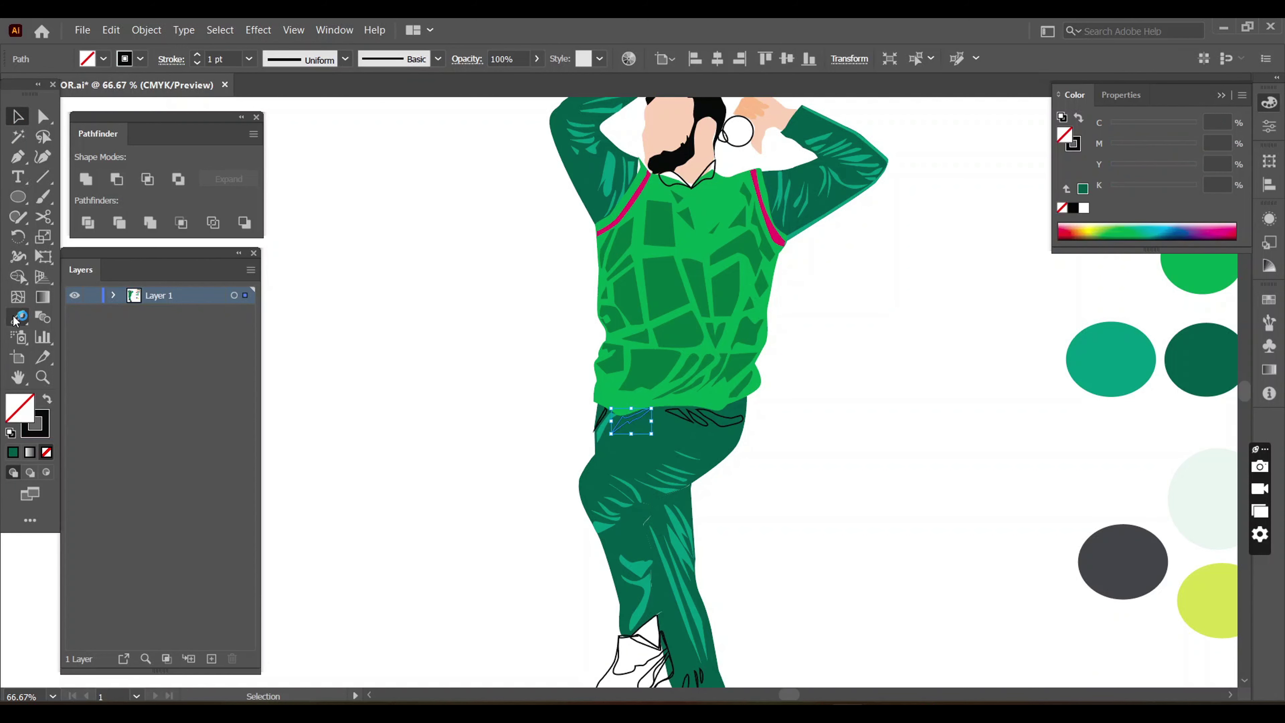
pyautogui.press('i')
pyautogui.click(604, 430)
pyautogui.press('v')
pyautogui.hotkey('ctrl', 'shift', 'a')
# - Make the waistband line and the lower-leg lines teal
pyautogui.scroll(-2, 607, 395)
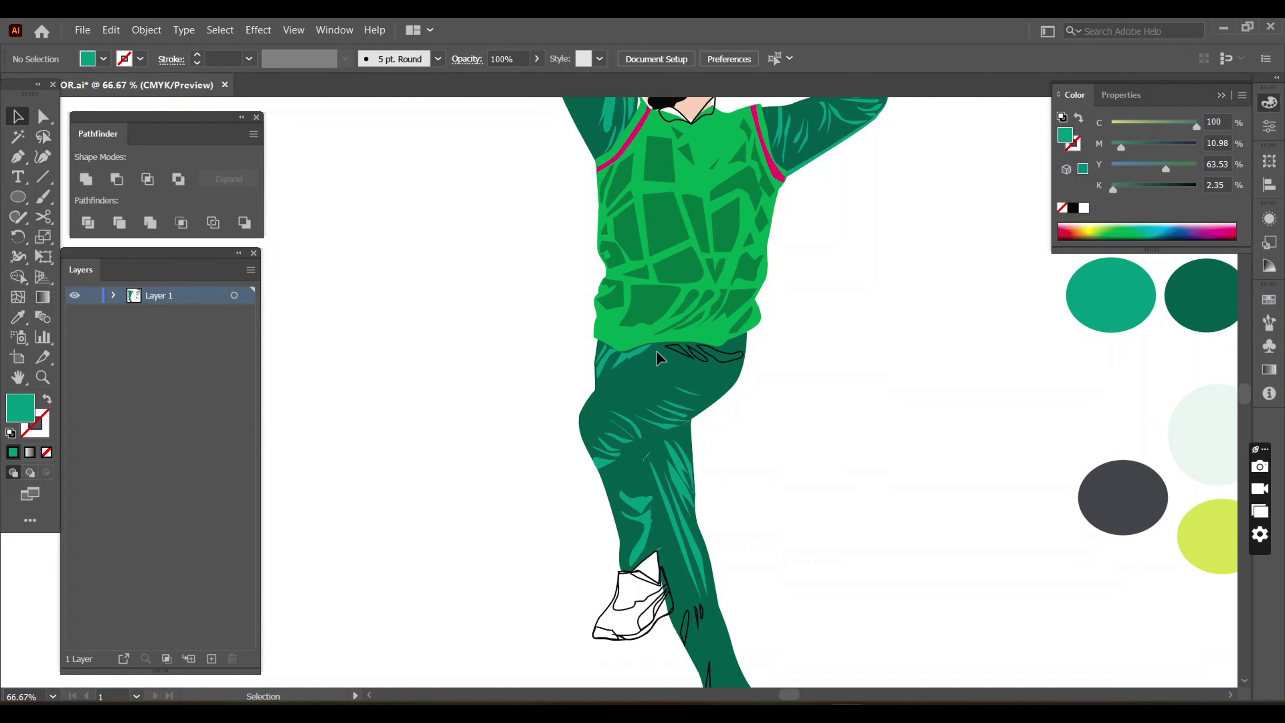
pyautogui.click(706, 352)
pyautogui.press('i')
pyautogui.click(614, 360)
pyautogui.scroll(-4, 783, 532)
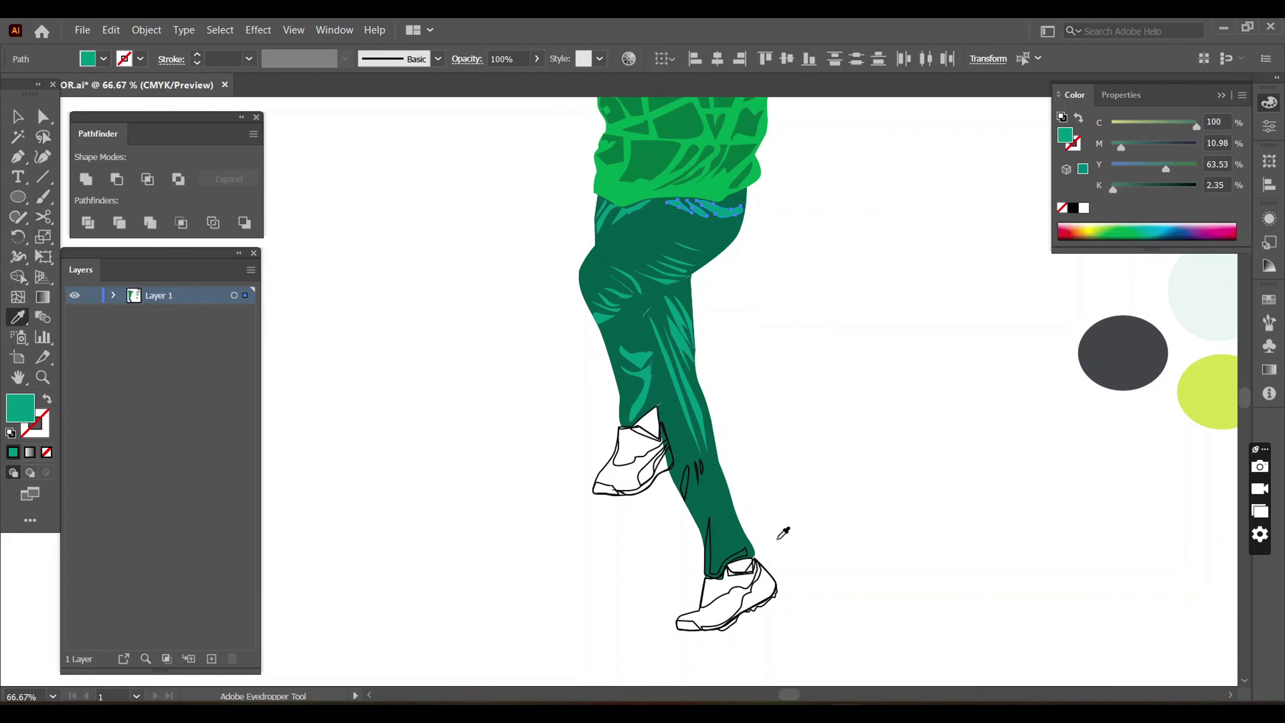
pyautogui.click(411, 311)
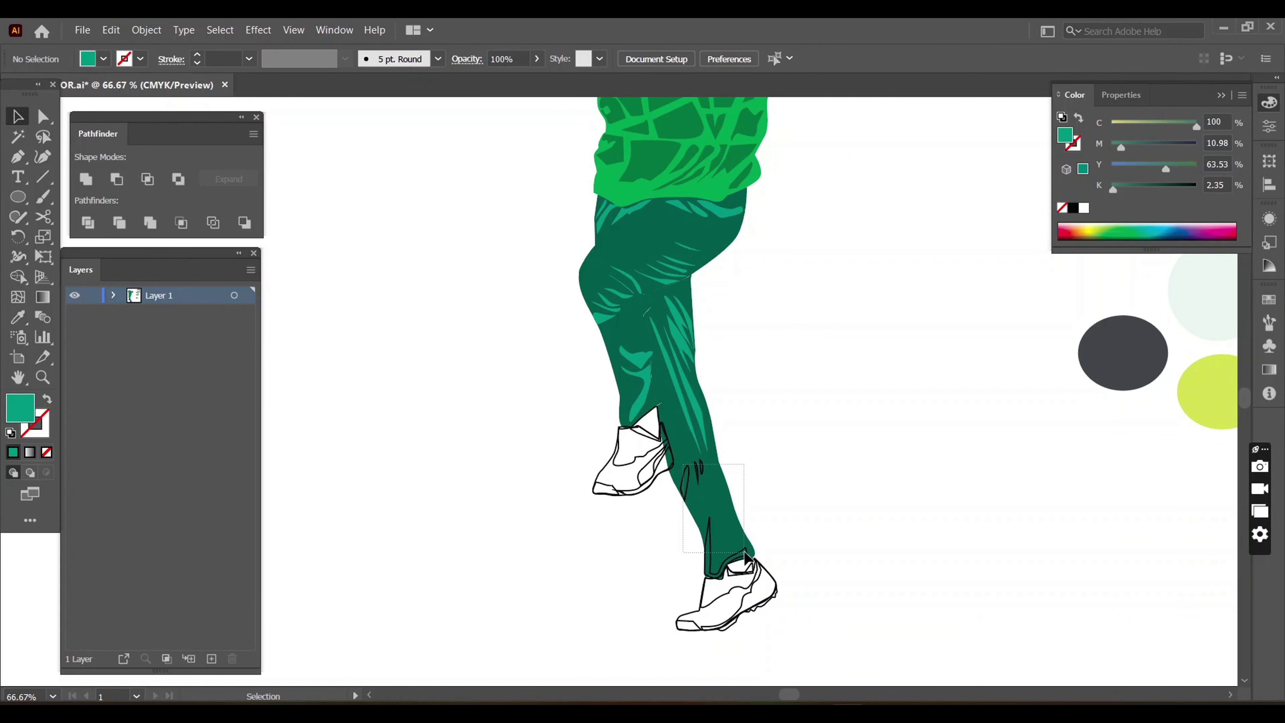
pyautogui.click(746, 557)
pyautogui.press('i')
pyautogui.click(615, 361)
pyautogui.press('v')
pyautogui.click(748, 322)
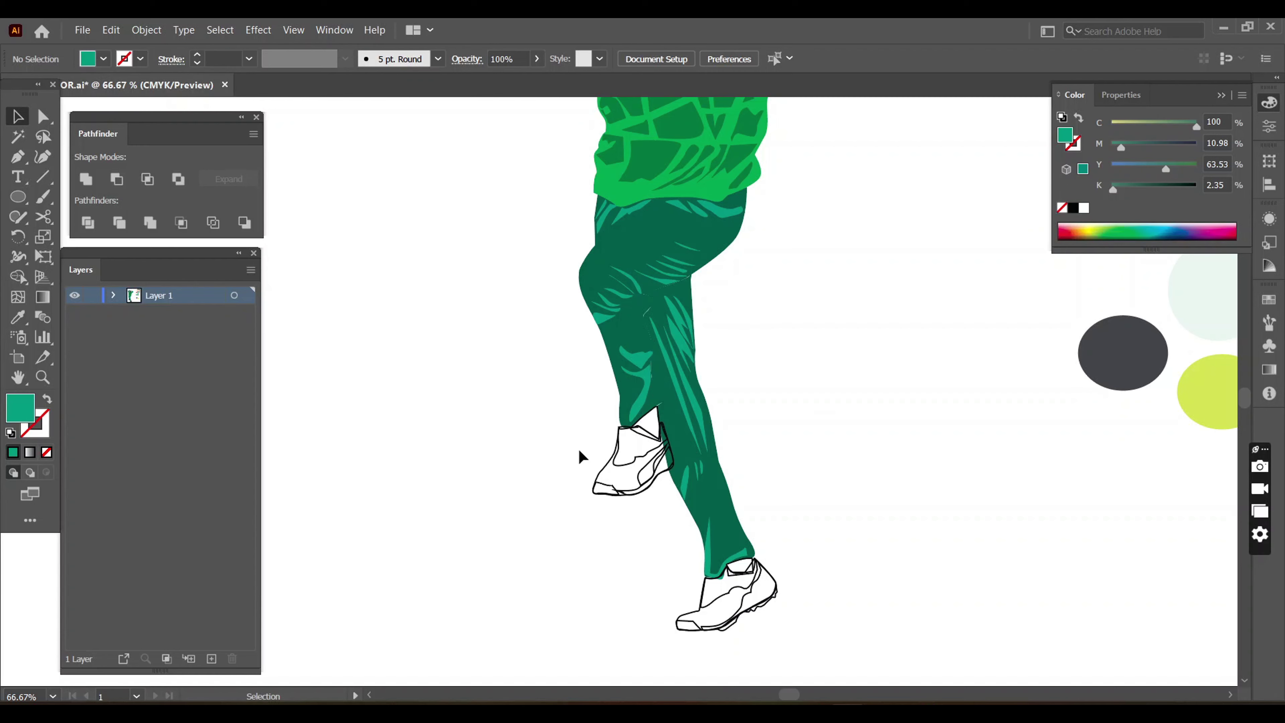
# - Fill the raised shoe's top and stripe yellow-green and make its sole black
pyautogui.scroll(1, 655, 458)
pyautogui.press('i')
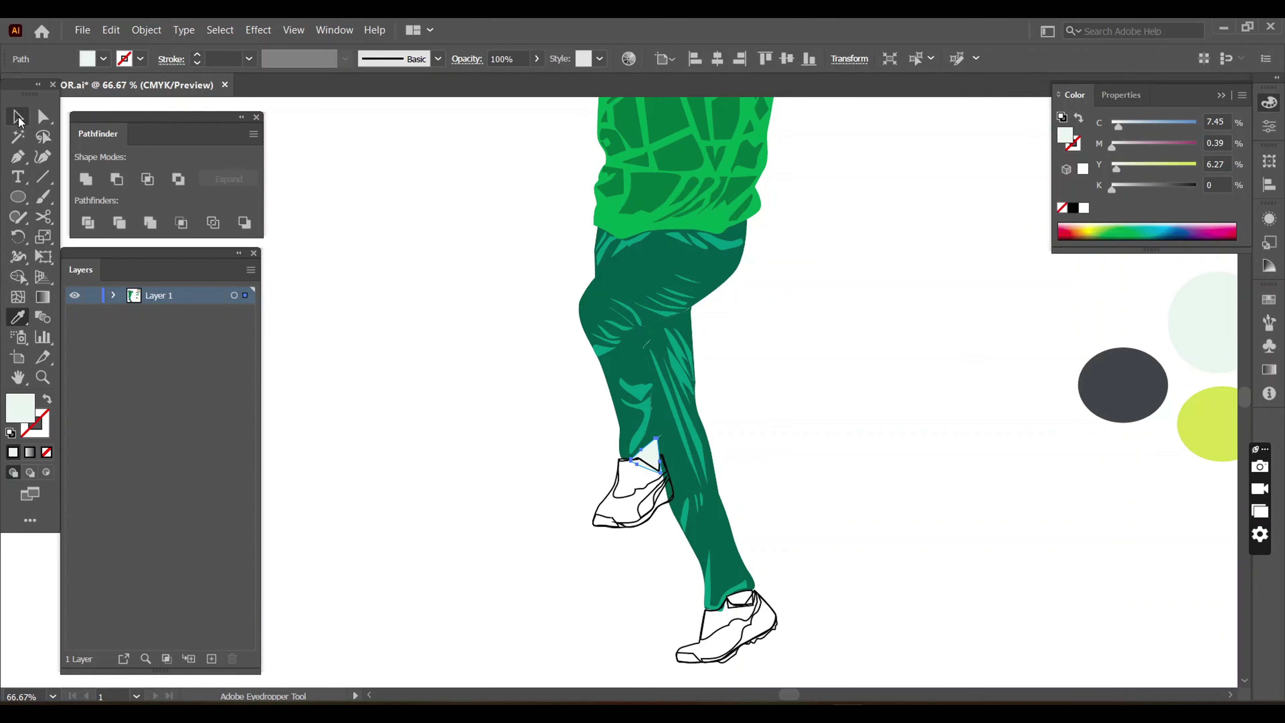
pyautogui.keyDown('ctrl'); pyautogui.click(739, 600); pyautogui.keyUp('ctrl')
pyautogui.press('v')
pyautogui.click(638, 473)
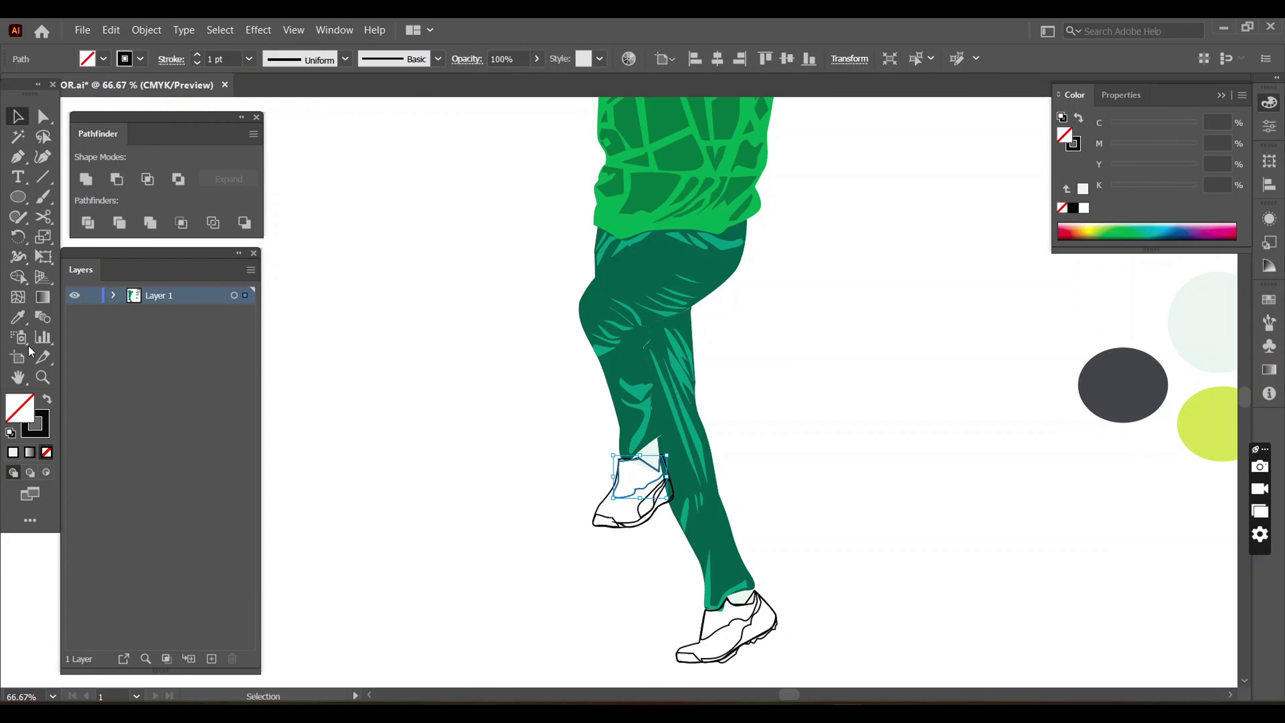
pyautogui.press('i')
pyautogui.click(1216, 418)
pyautogui.press('v')
pyautogui.hotkey('ctrl', 'shift', 'a')
pyautogui.click(657, 506)
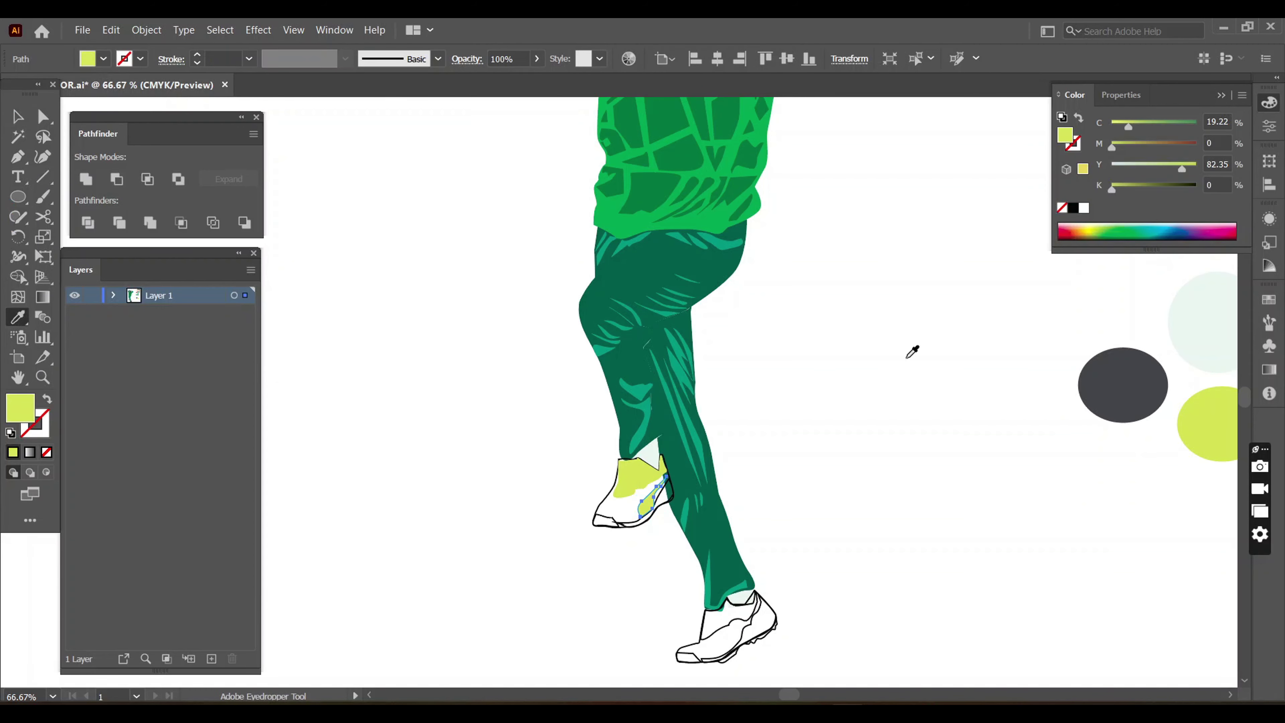
pyautogui.click(1209, 423)
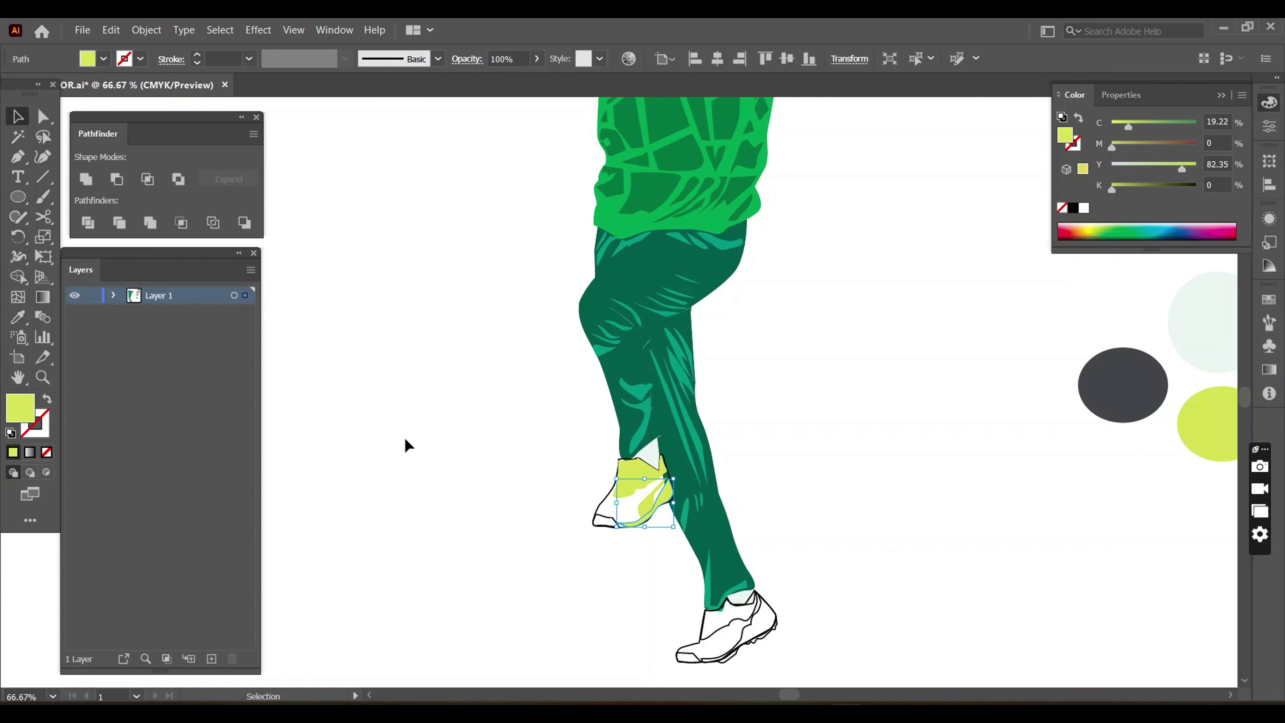
pyautogui.click(18, 317)
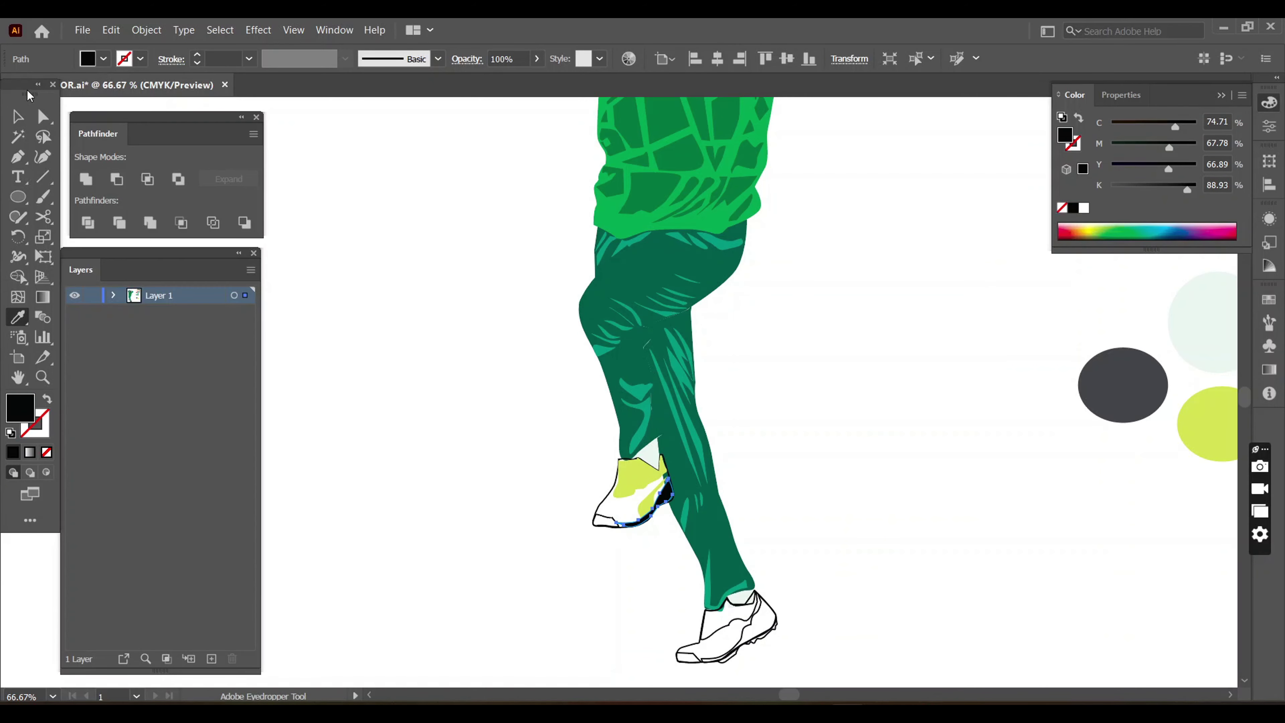
pyautogui.click(18, 116)
pyautogui.click(621, 532)
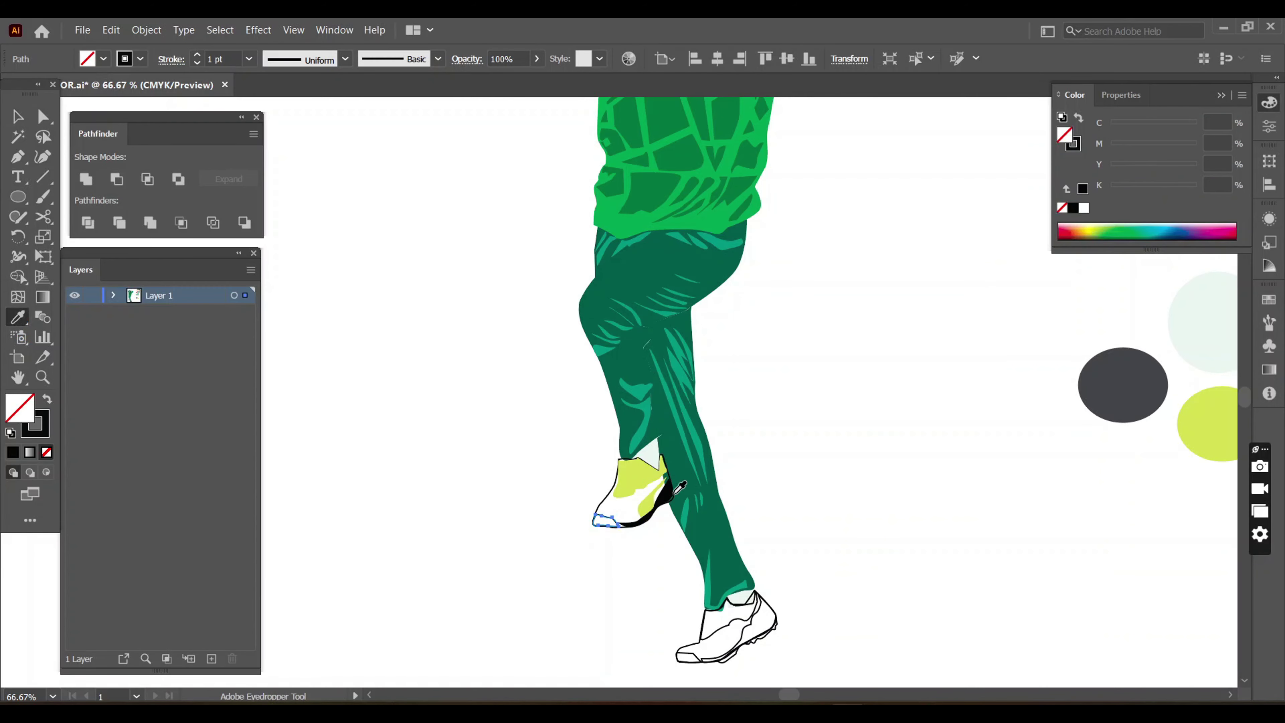
# - Give the lower shoe's main shape the yellow-green palette colour
pyautogui.click(600, 498)
pyautogui.scroll(-1, 795, 559)
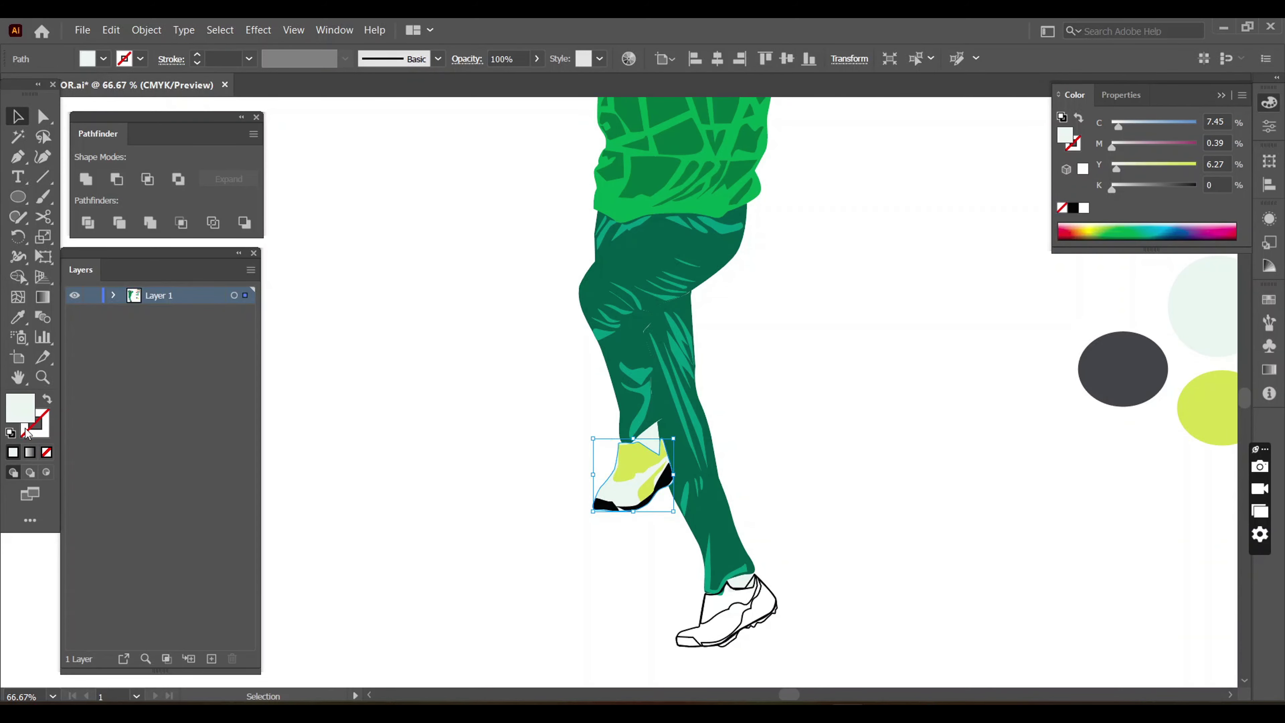
pyautogui.doubleClick(25, 429)
pyautogui.click(911, 359)
pyautogui.scroll(-4, 782, 588)
pyautogui.click(729, 544)
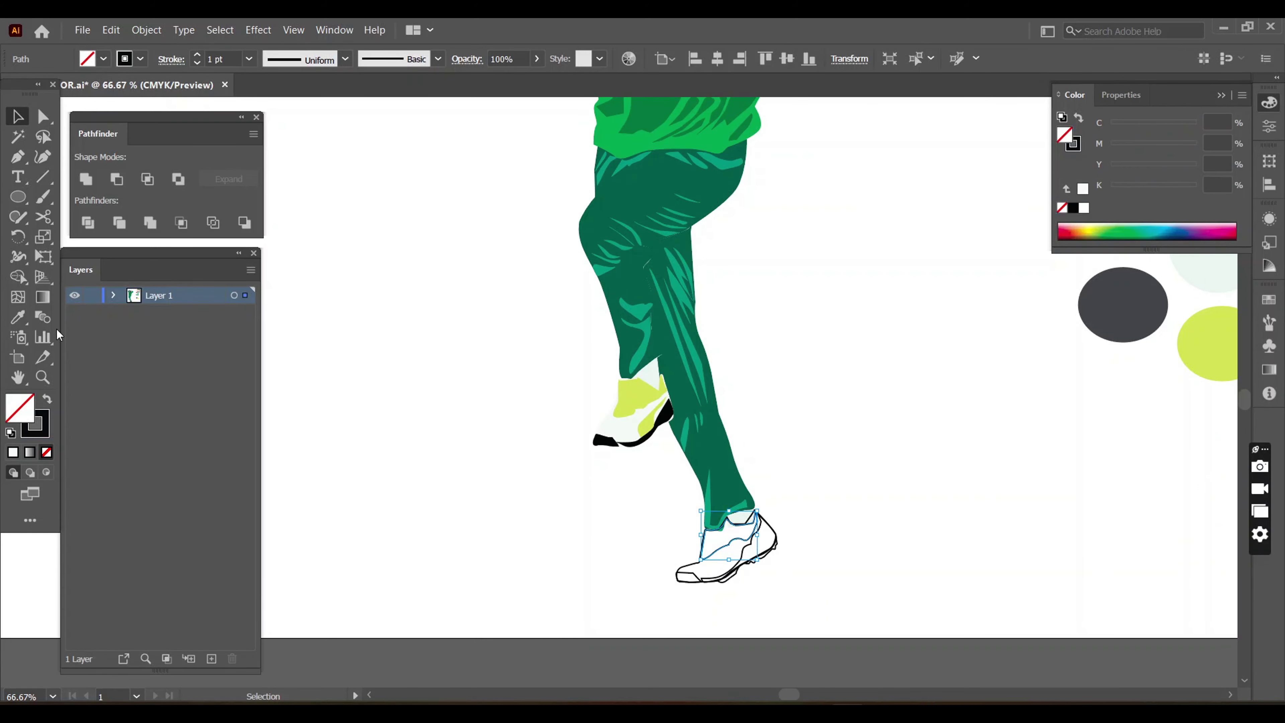
pyautogui.press('i')
pyautogui.click(1207, 345)
pyautogui.press('v')
pyautogui.click(549, 635)
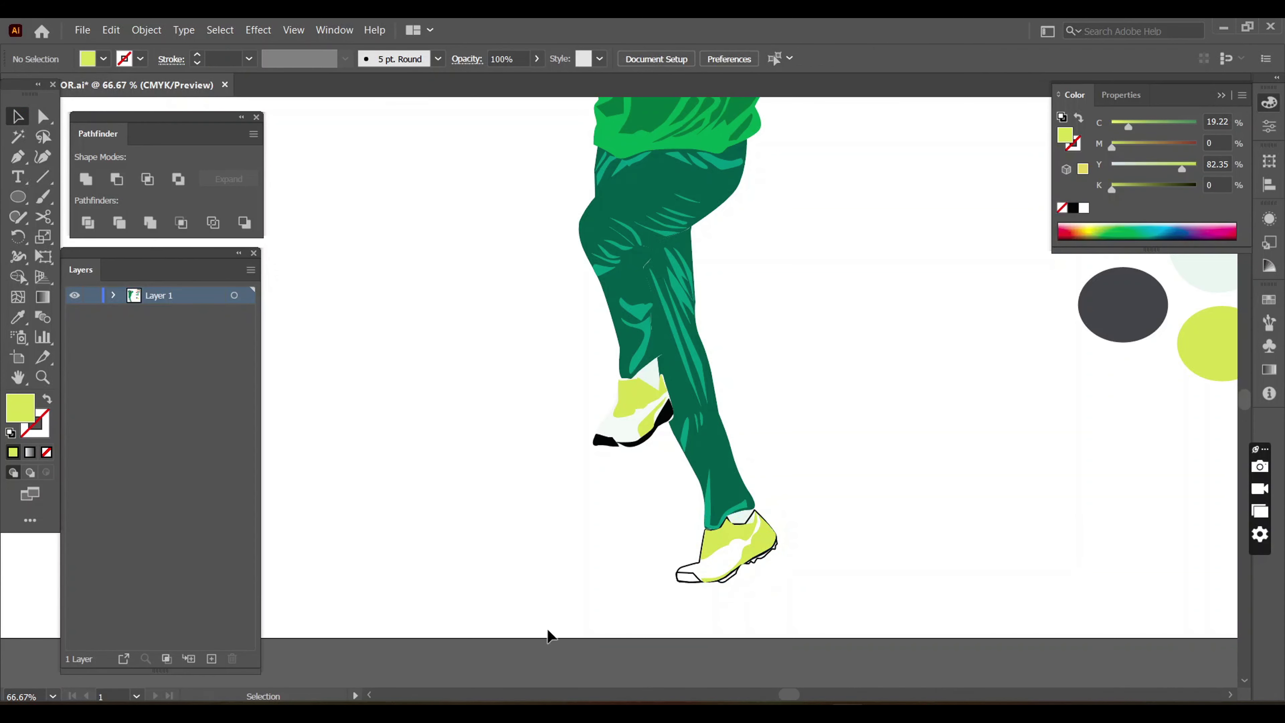
# - Make the lower shoe's light pieces pure white FFFFFF, then zoom out to the whole figure
pyautogui.click(728, 575)
pyautogui.click(726, 589)
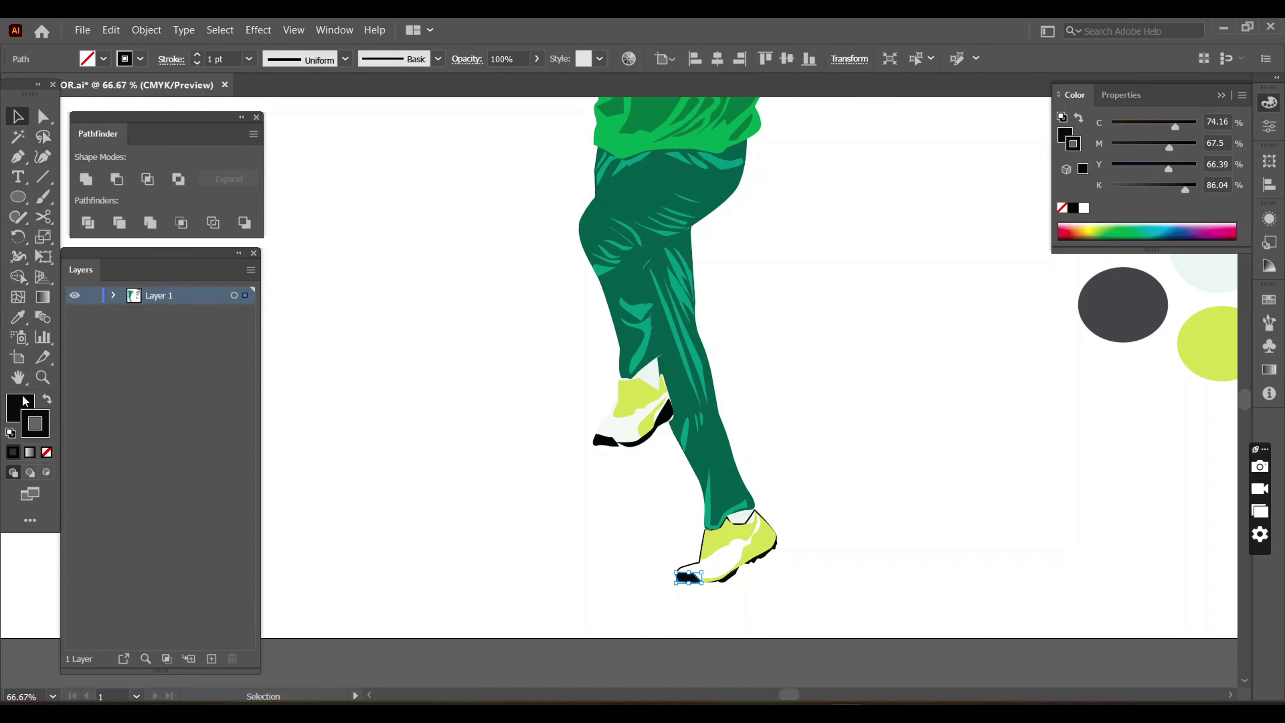
pyautogui.click(747, 563)
pyautogui.click(741, 536)
pyautogui.click(741, 450)
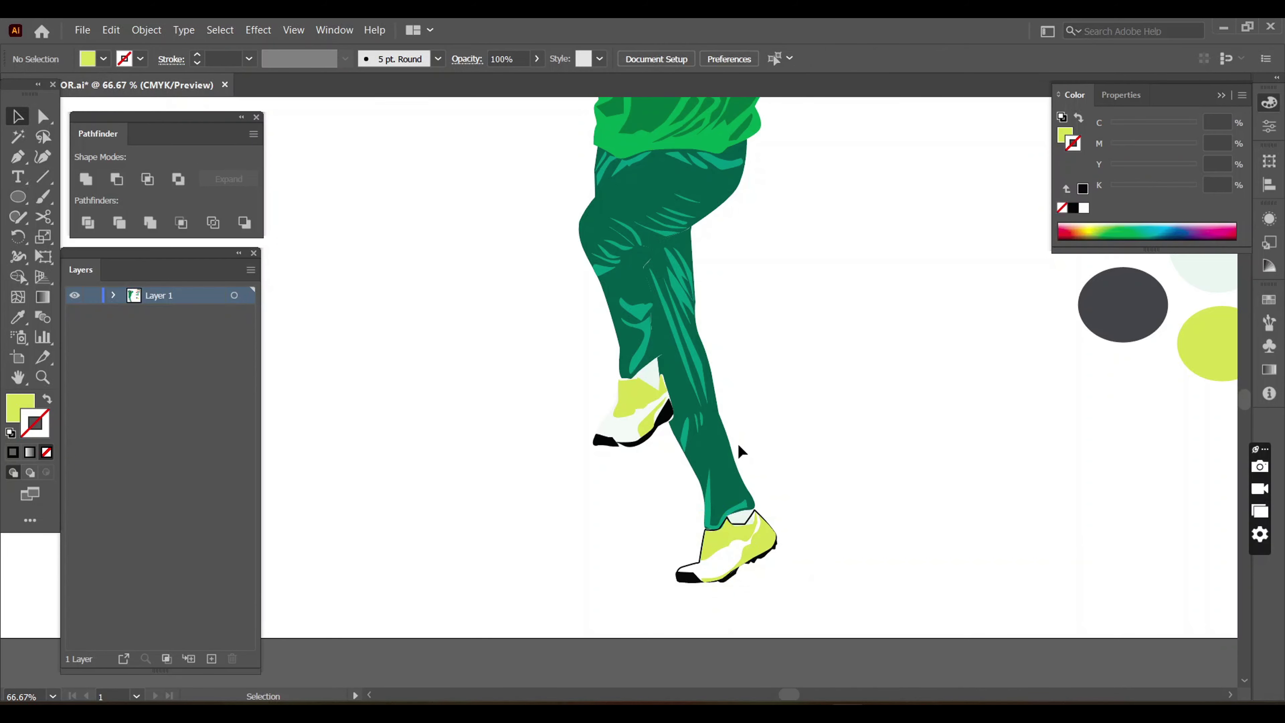
pyautogui.click(698, 567)
pyautogui.press('i')
pyautogui.press('v')
pyautogui.click(648, 370)
pyautogui.doubleClick(20, 407)
pyautogui.write('FFFFFF')
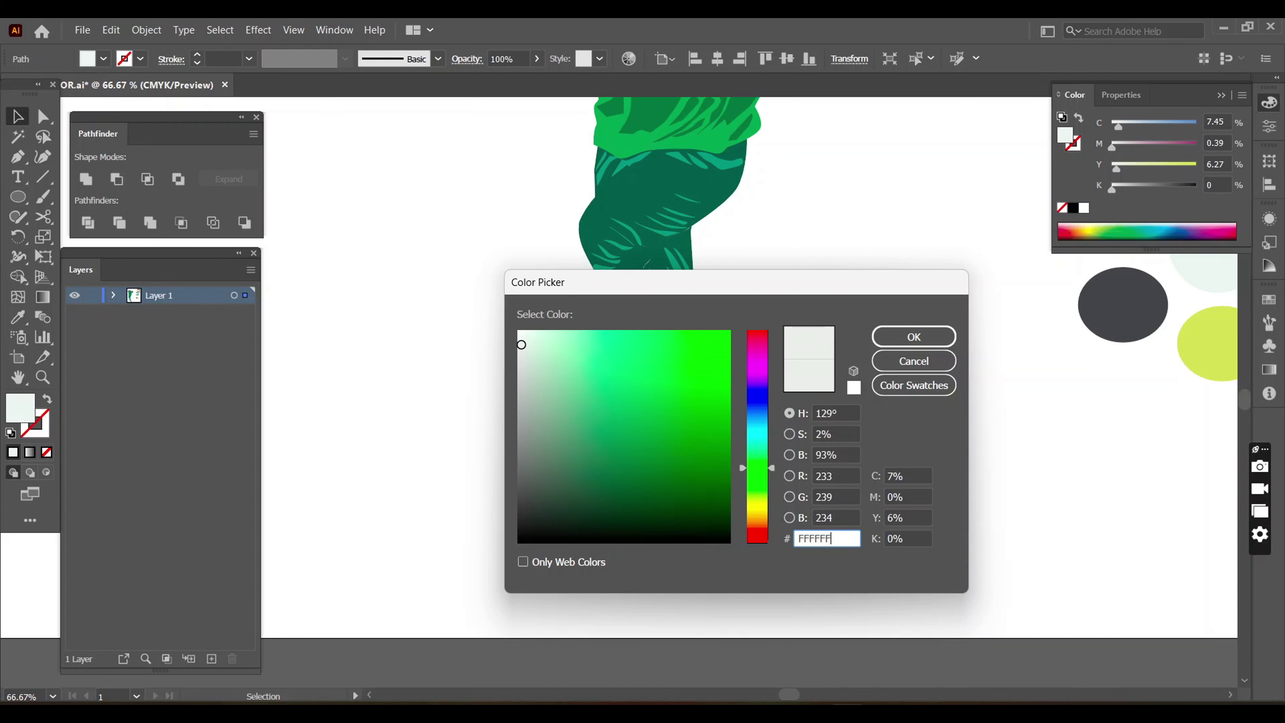
pyautogui.press('Return')
pyautogui.click(739, 518)
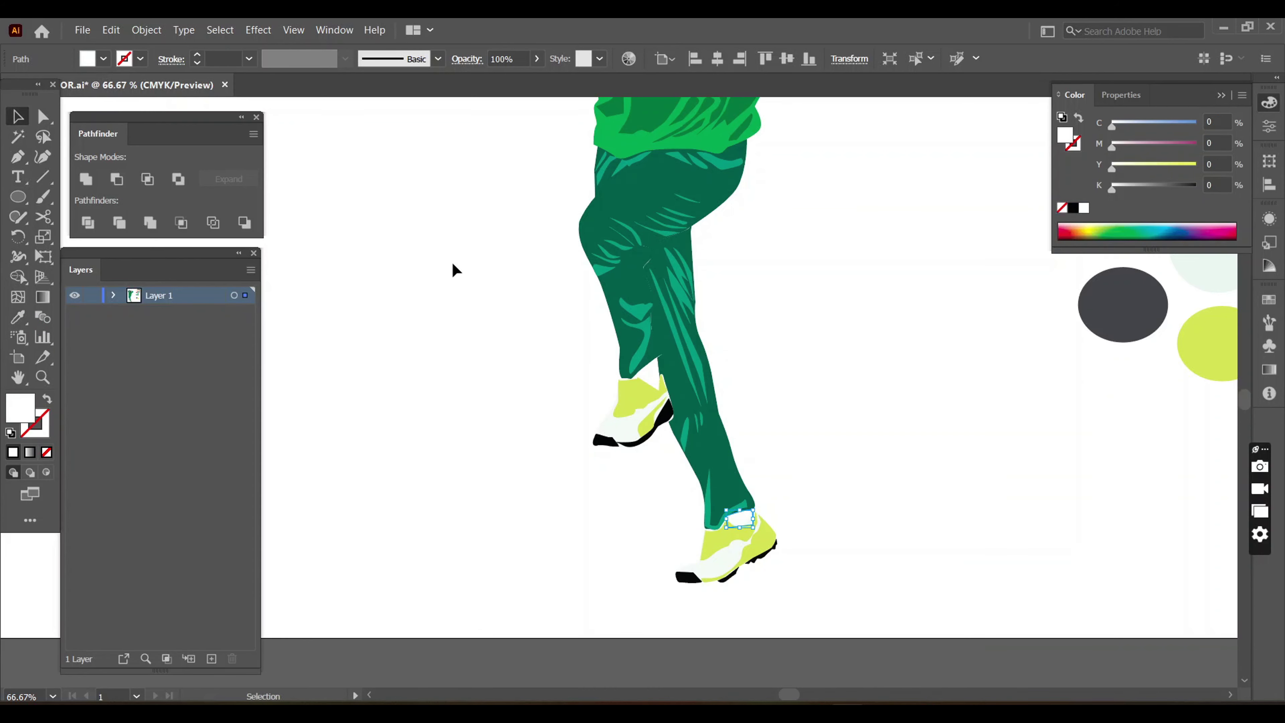
pyautogui.hotkey('ctrl', '-')
pyautogui.hotkey('ctrl', '-')
# - Give the small ellipse a light mint fill and the shape beside the face a peach skin tone
pyautogui.click(881, 410)
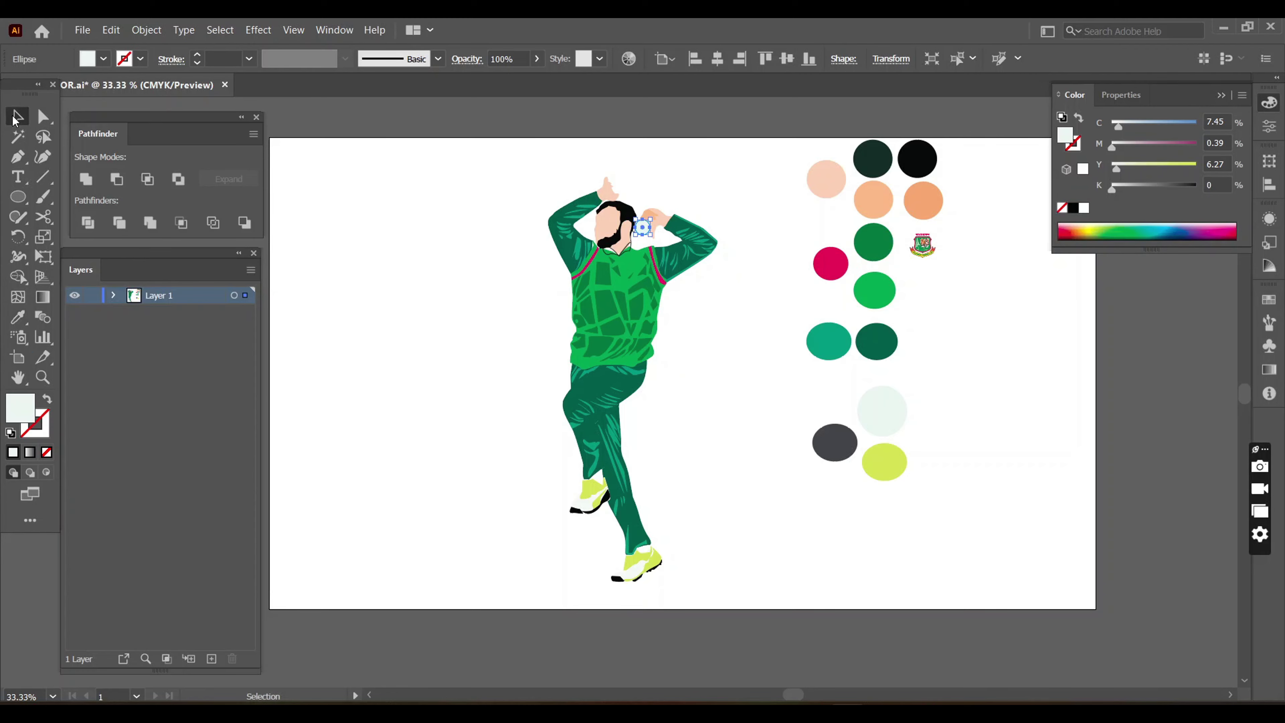
pyautogui.press('v')
pyautogui.hotkey('ctrl', 'shift', 'a')
pyautogui.scroll(2, 636, 238)
pyautogui.click(624, 235)
pyautogui.press('i')
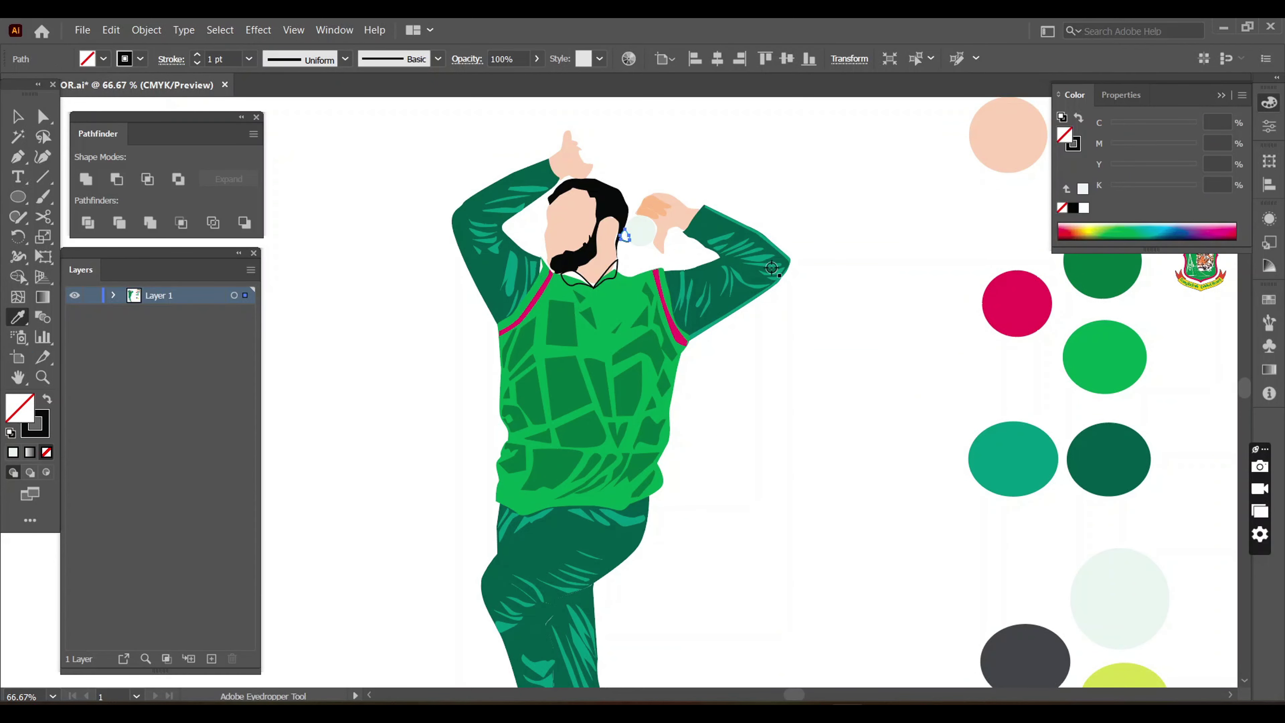
pyautogui.moveTo(974, 221); pyautogui.dragTo(827, 237)
pyautogui.click(956, 192)
pyautogui.press('v')
pyautogui.hotkey('ctrl', 'shift', 'a')
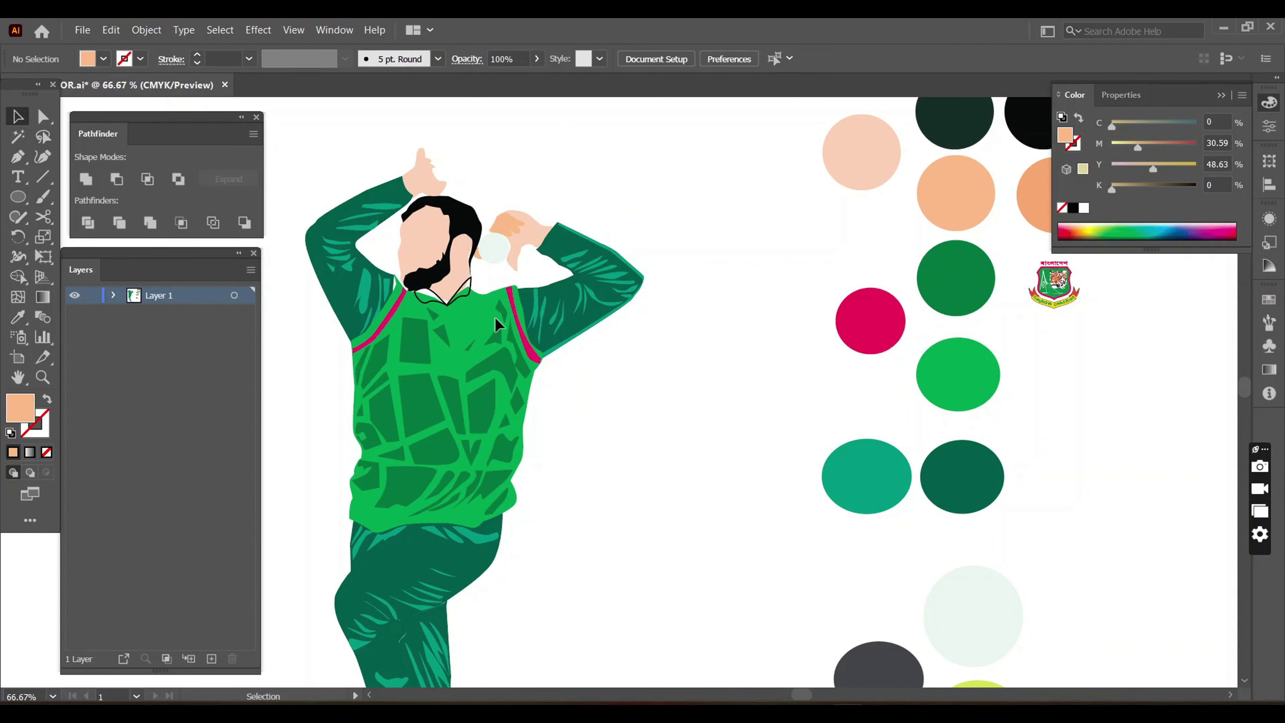
# - Move the Bangladesh crest onto the jersey chest and fill the neckline teal green
pyautogui.moveTo(1054, 297)
pyautogui.mouseDown()
pyautogui.moveTo(474, 338)
pyautogui.moveTo(489, 327)
pyautogui.mouseUp()
pyautogui.click(445, 296)
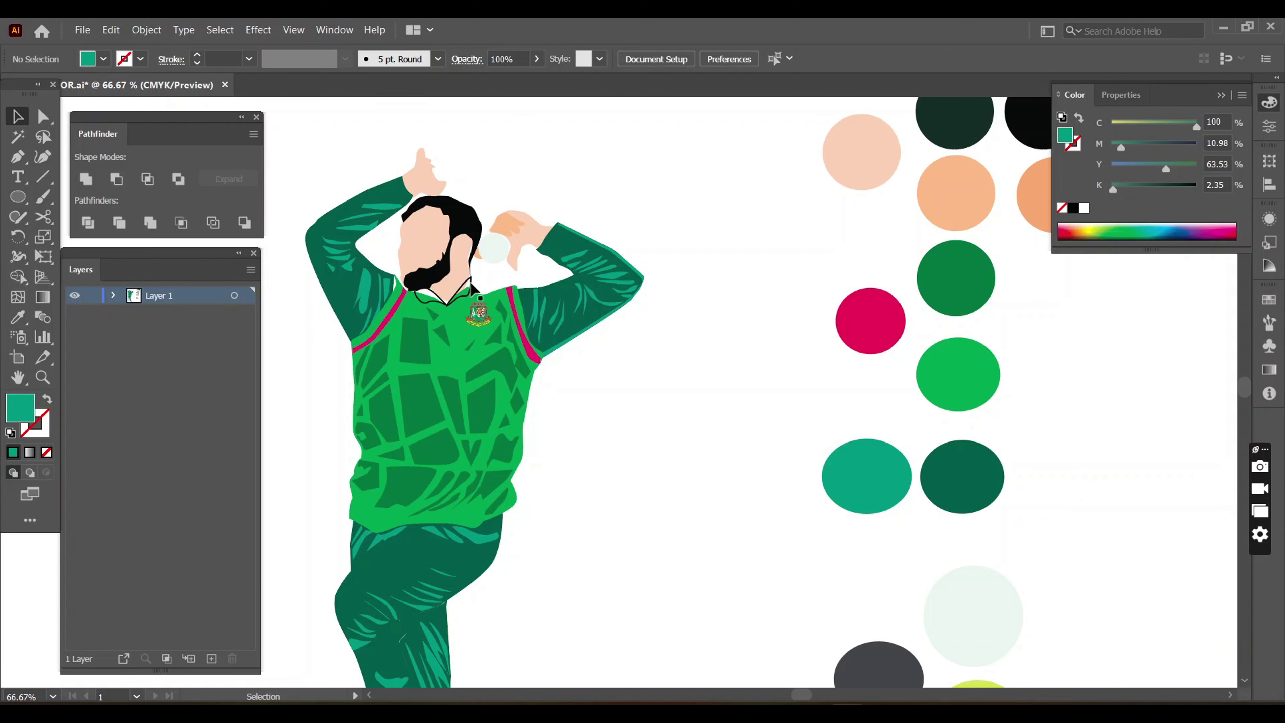
pyautogui.press('i')
pyautogui.click(415, 402)
pyautogui.press('v')
pyautogui.click(435, 298)
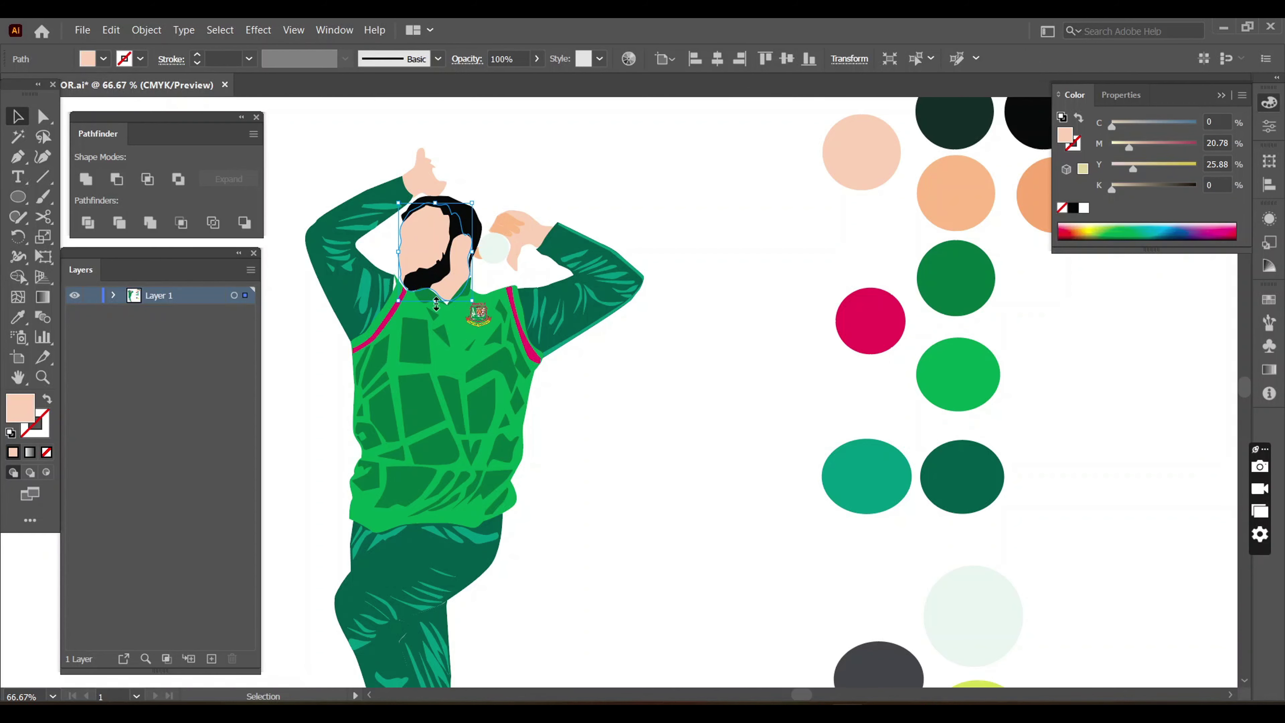
pyautogui.click(731, 358)
pyautogui.keyDown('alt'); pyautogui.scroll(-2, 700, 422); pyautogui.keyUp('alt')
pyautogui.scroll(-1, 673, 496)
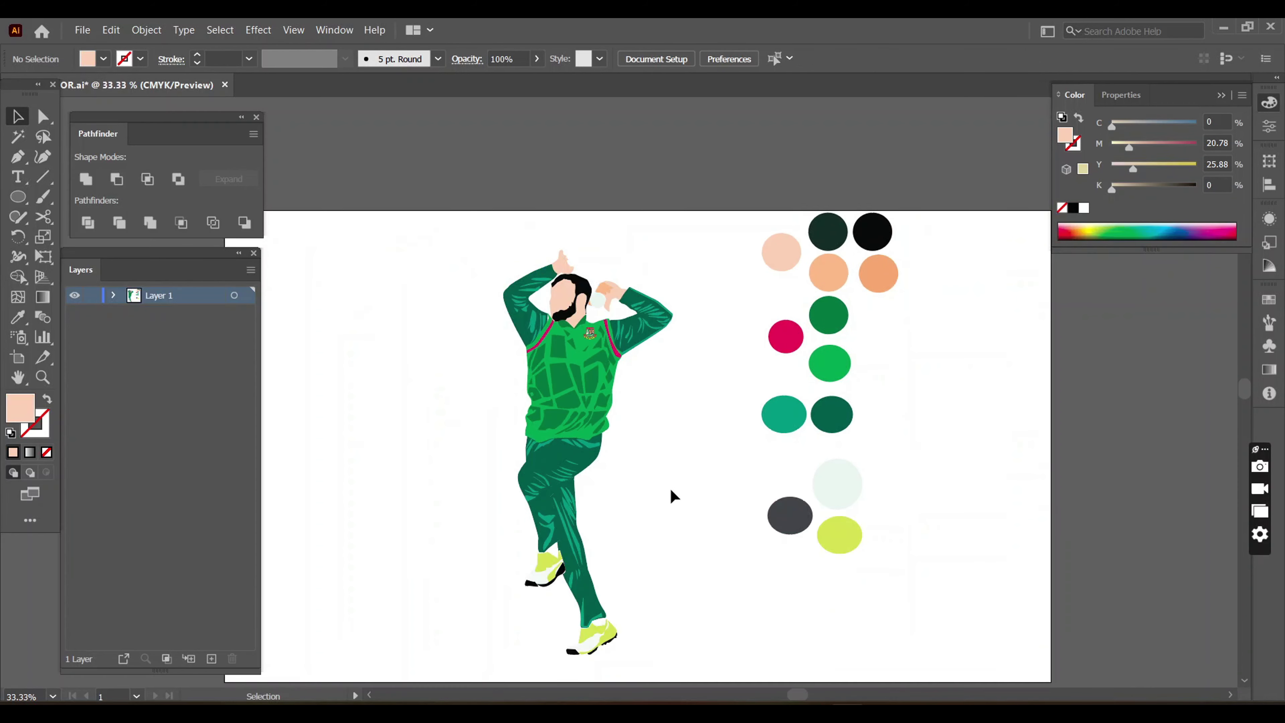
# - Type BANGLADESH on the jersey chest, enlarge the font and stretch it taller
pyautogui.press('t')
pyautogui.click(594, 370)
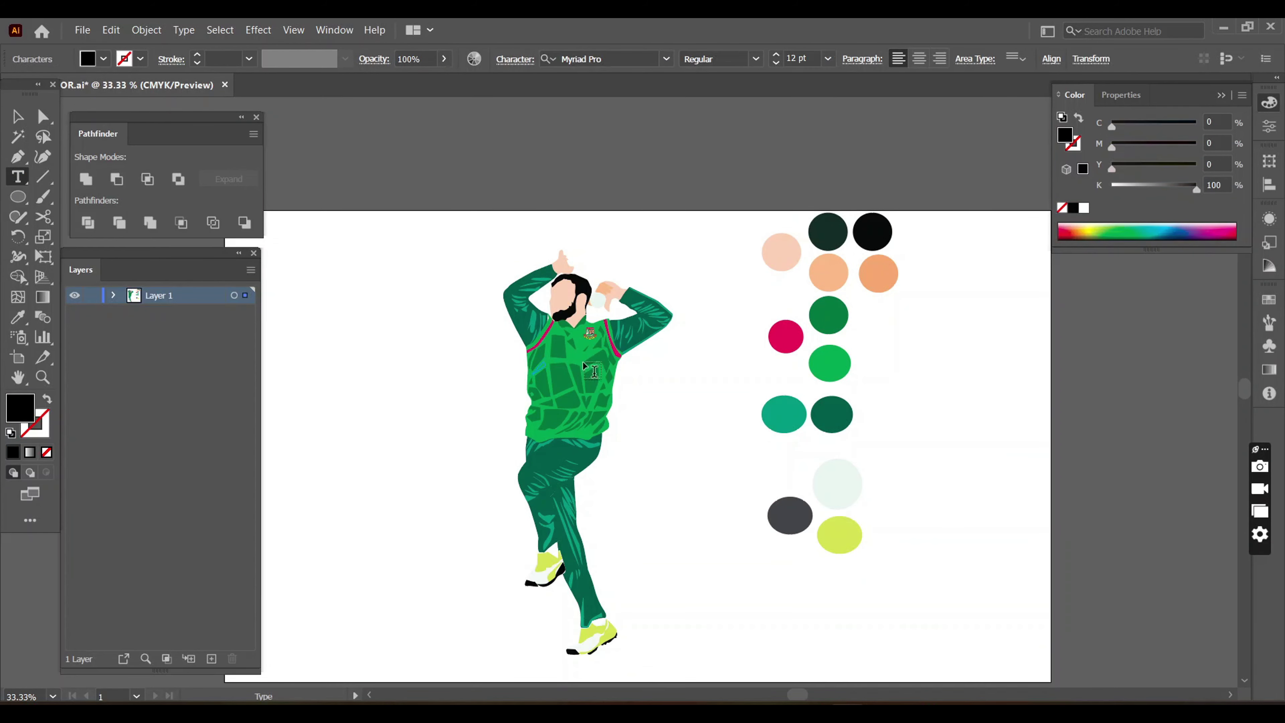
pyautogui.click(574, 373)
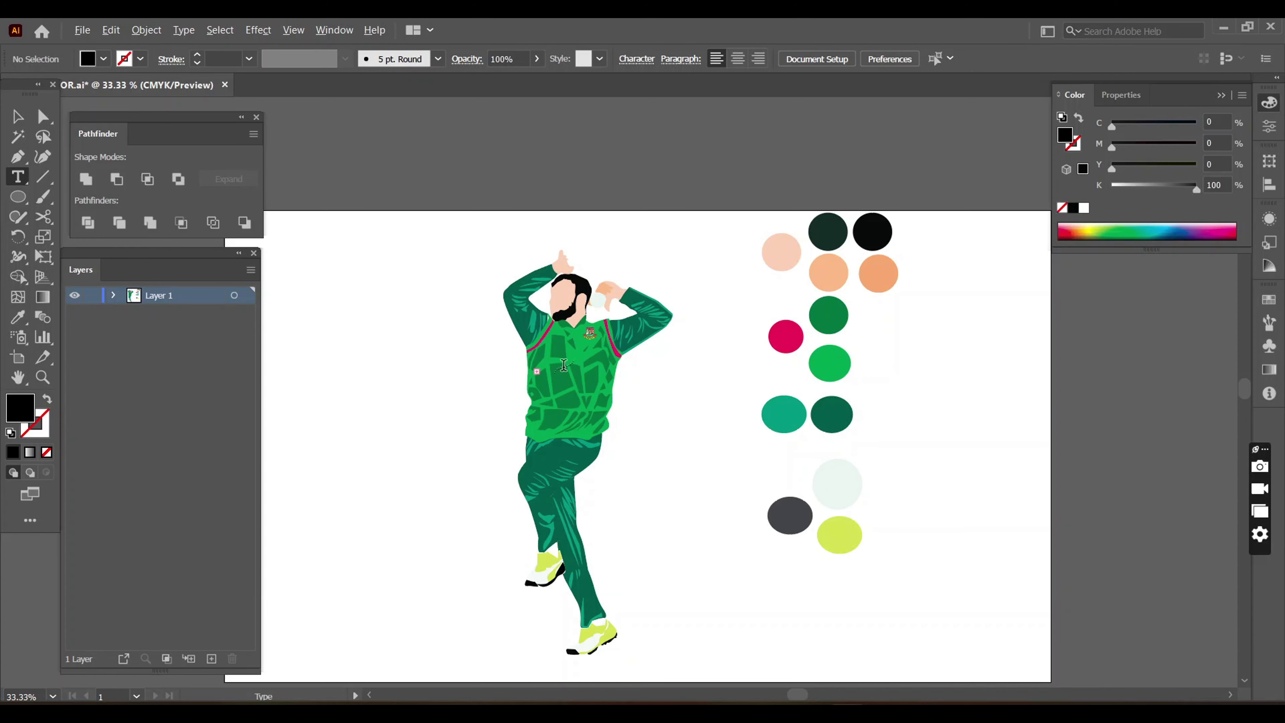
pyautogui.keyDown('alt'); pyautogui.scroll(4, 577, 375); pyautogui.keyUp('alt')
pyautogui.write('BANGLADESH')
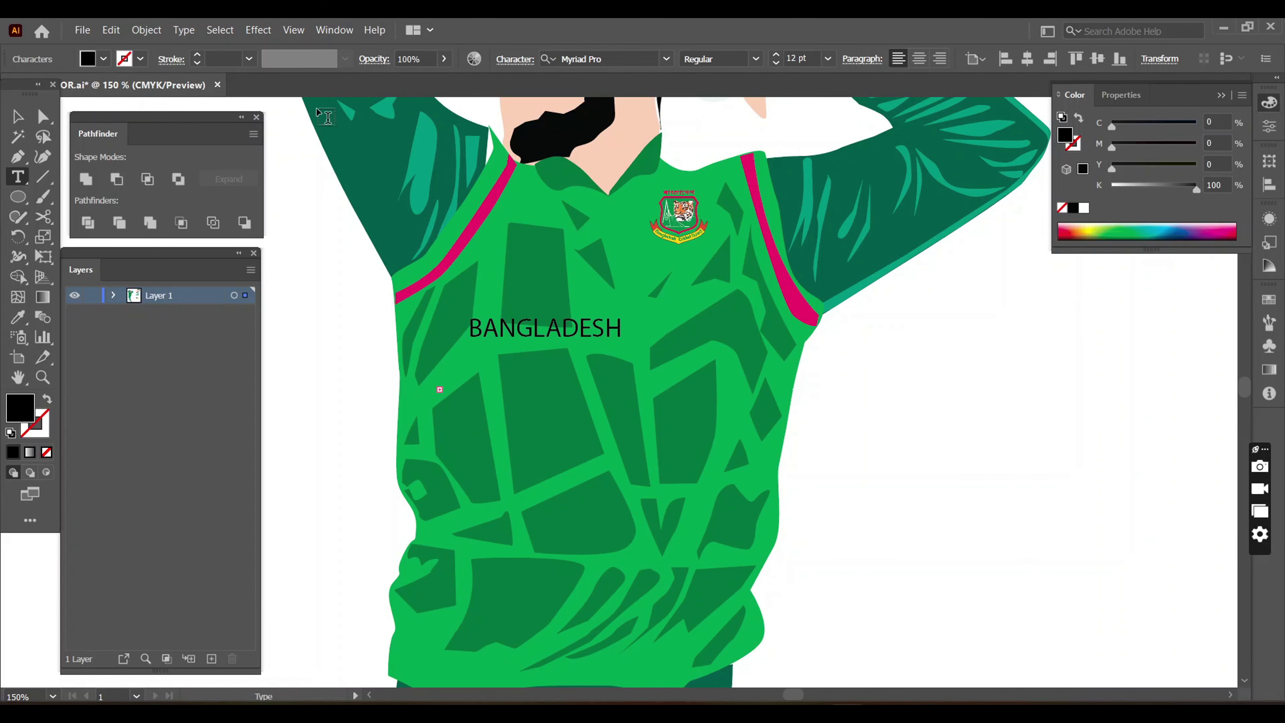
pyautogui.press('Escape')
pyautogui.click(827, 58)
pyautogui.click(853, 285)
pyautogui.moveTo(621, 334); pyautogui.dragTo(623, 351)
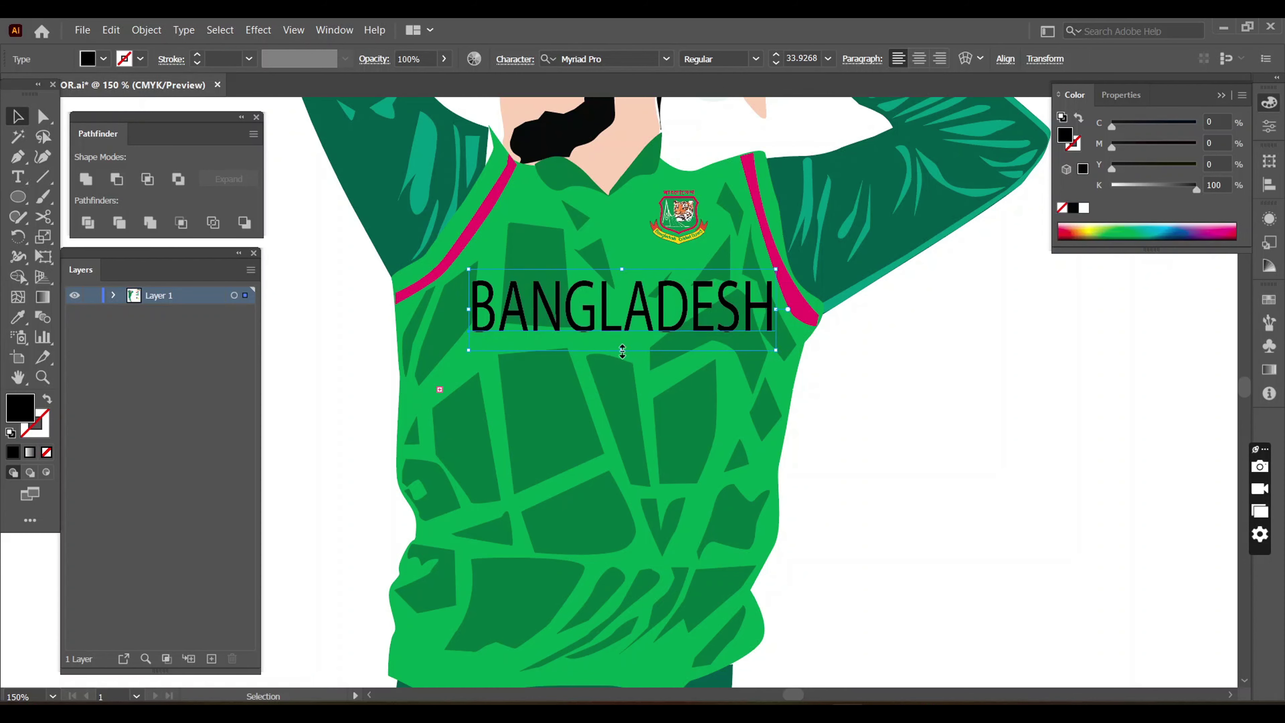
pyautogui.moveTo(694, 334); pyautogui.dragTo(672, 349)
# - Colour the BANGLADESH text pink and give it a bolder font weight
pyautogui.press('i')
pyautogui.click(414, 287)
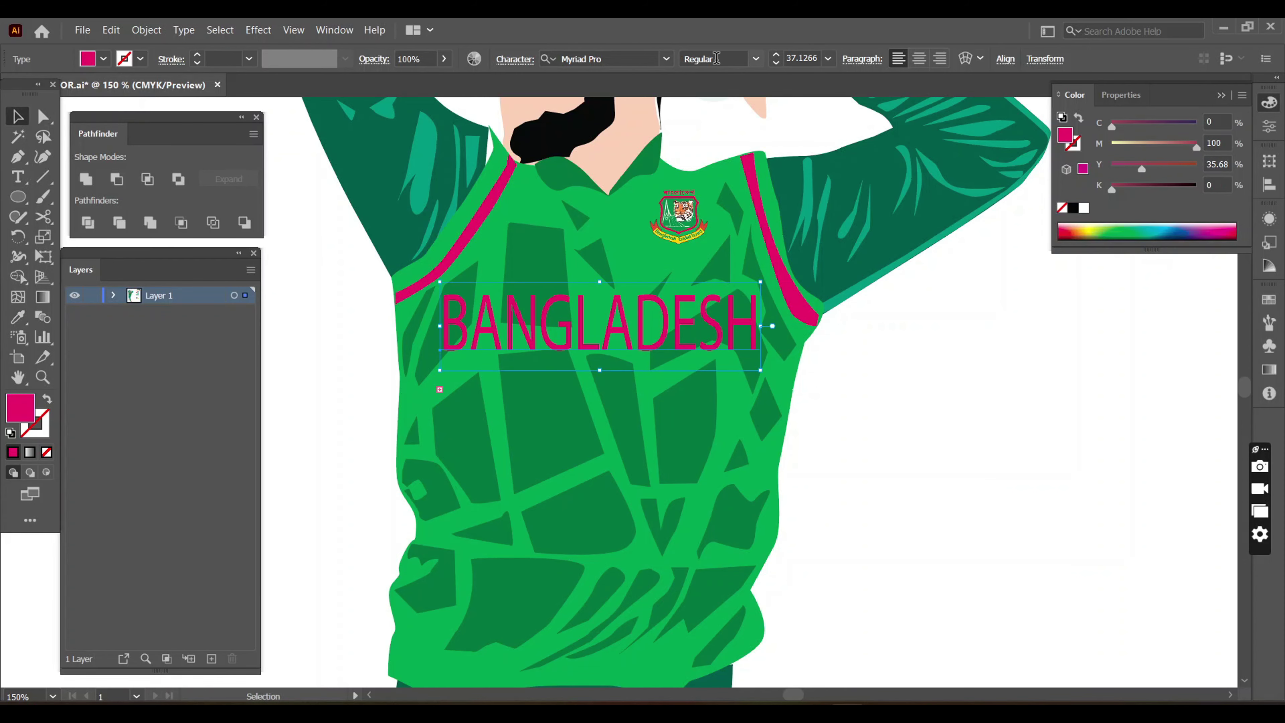
pyautogui.click(716, 59)
pyautogui.click(751, 187)
pyautogui.scroll(-3, 783, 330)
pyautogui.click(782, 330)
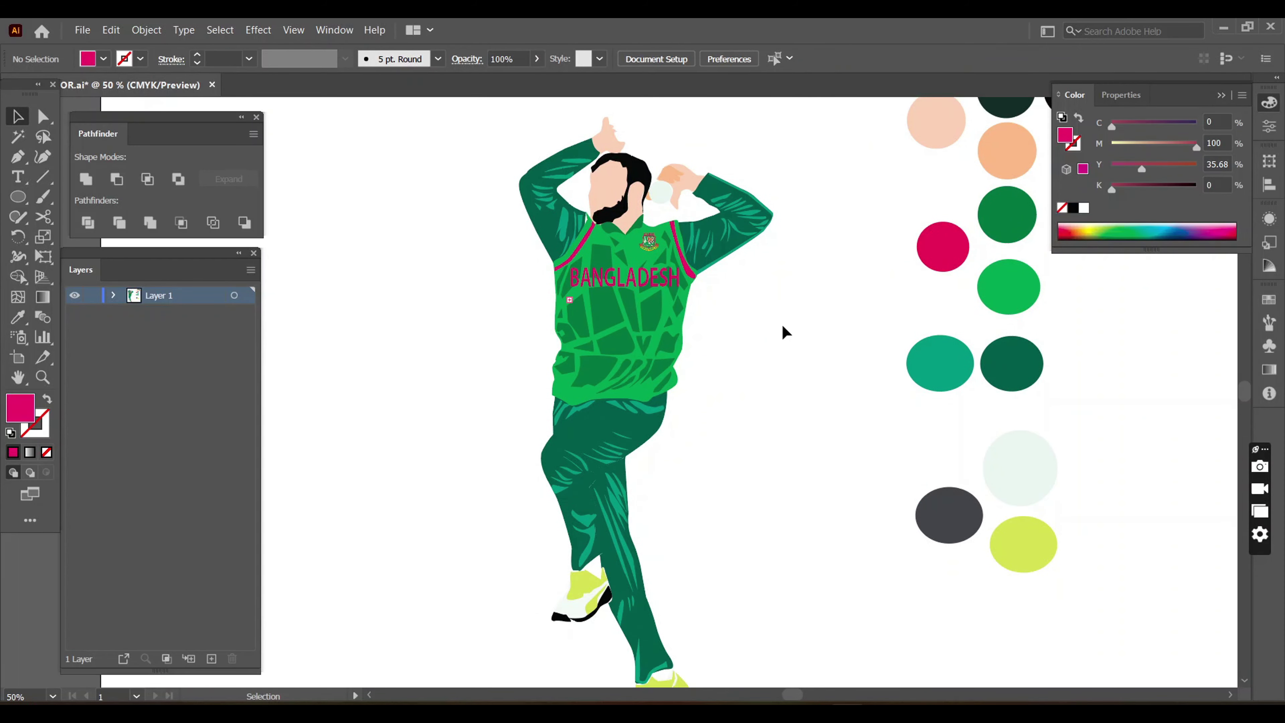
pyautogui.scroll(-1, 783, 333)
pyautogui.scroll(-1, 748, 351)
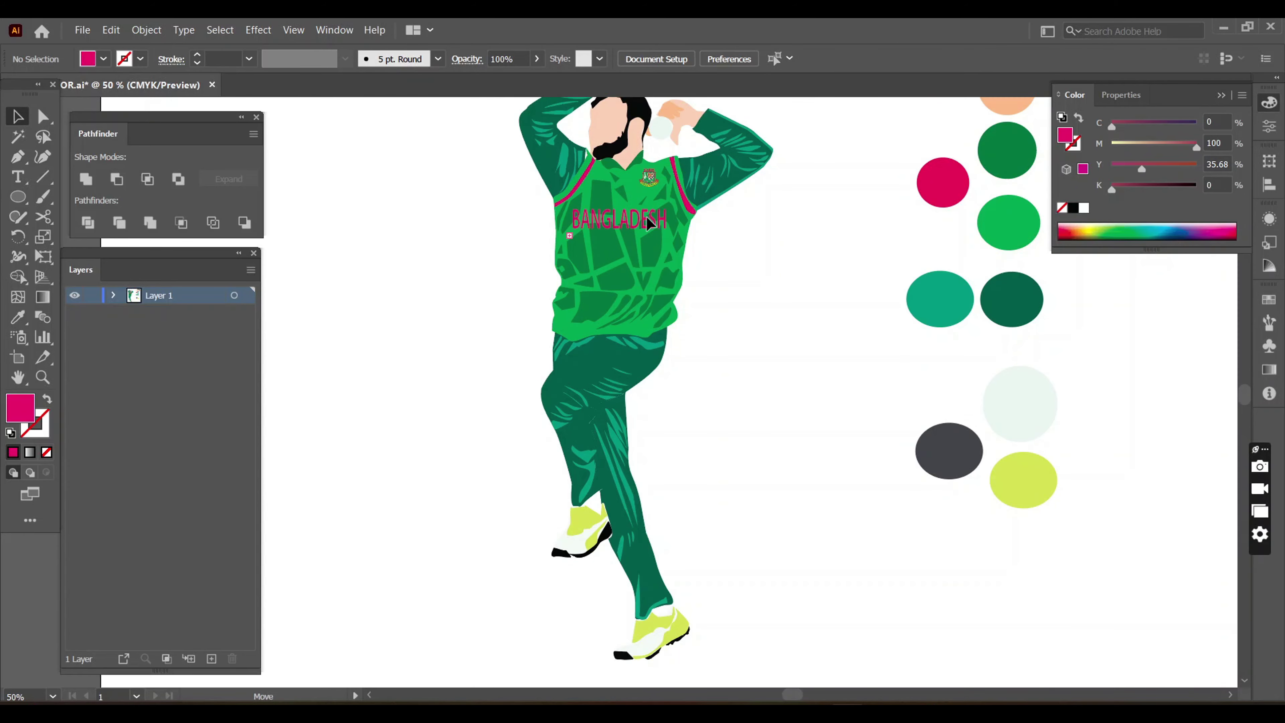
pyautogui.scroll(-1, 652, 228)
pyautogui.scroll(2, 652, 227)
# - Select everything and unlock all locked objects
pyautogui.scroll(-1, 657, 230)
pyautogui.hotkey('ctrl', 'a')
pyautogui.rightClick(658, 230)
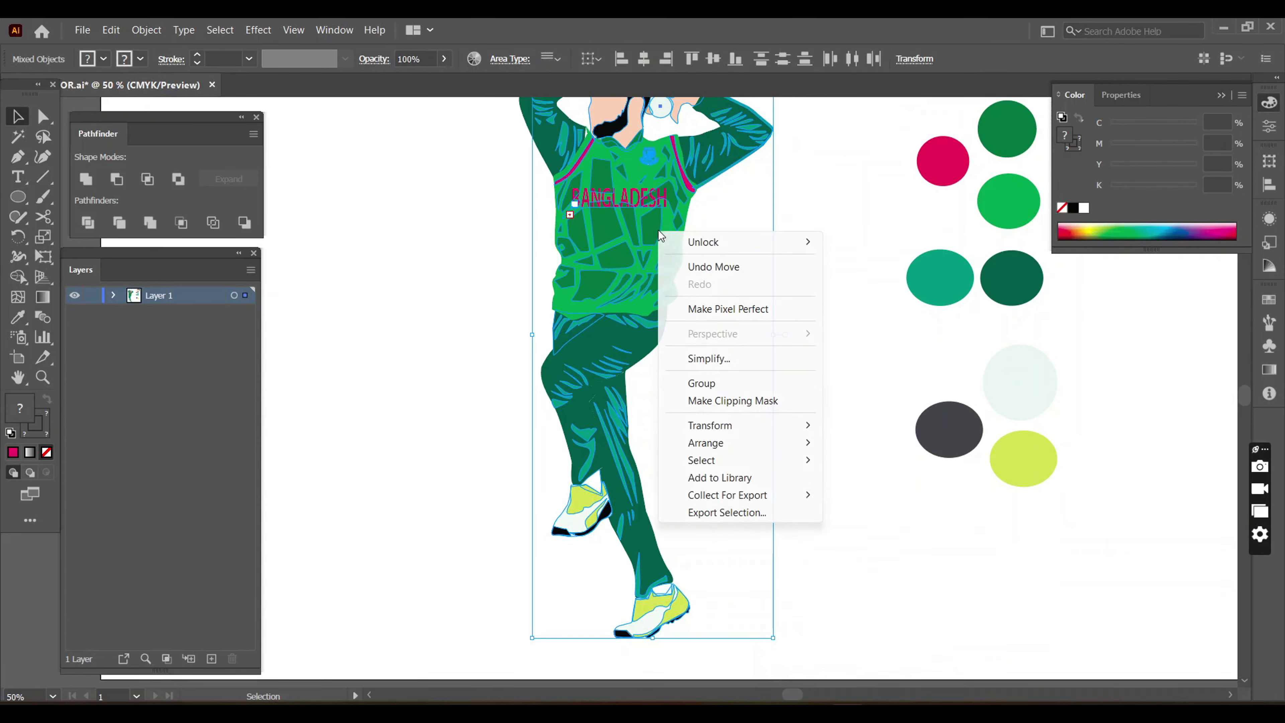
pyautogui.scroll(-1, 714, 338)
pyautogui.click(146, 29)
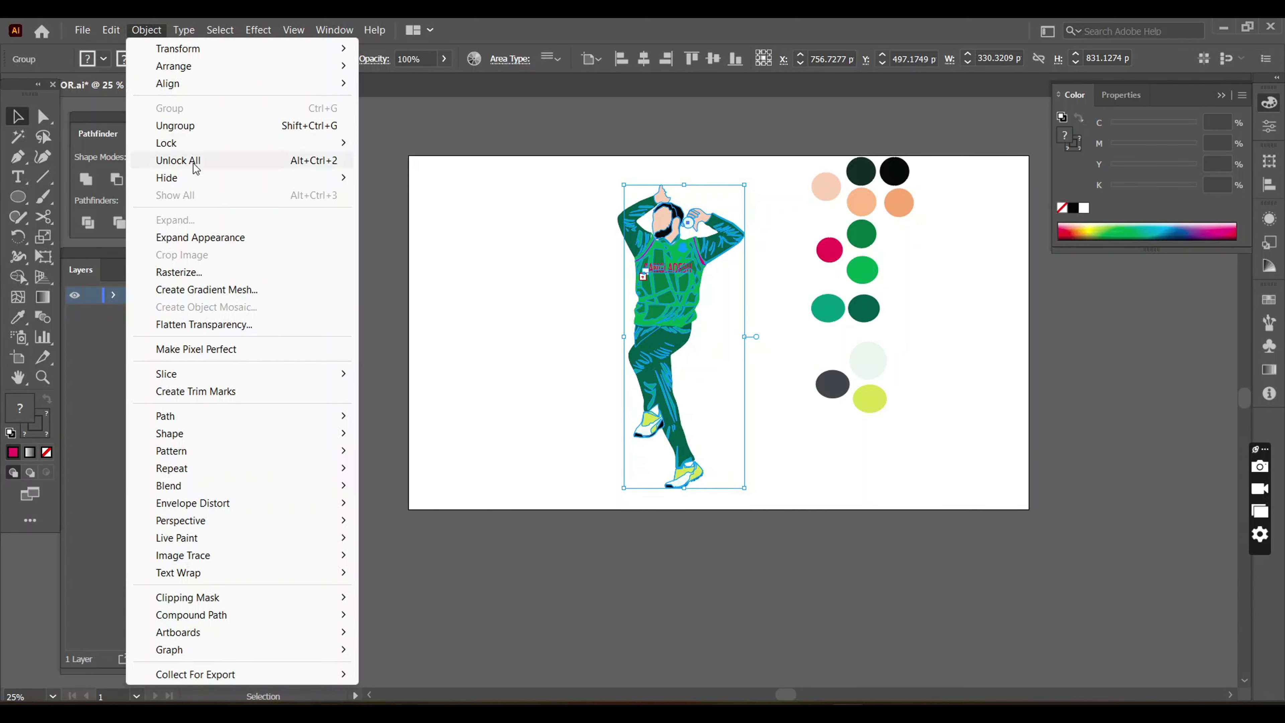
pyautogui.click(344, 160)
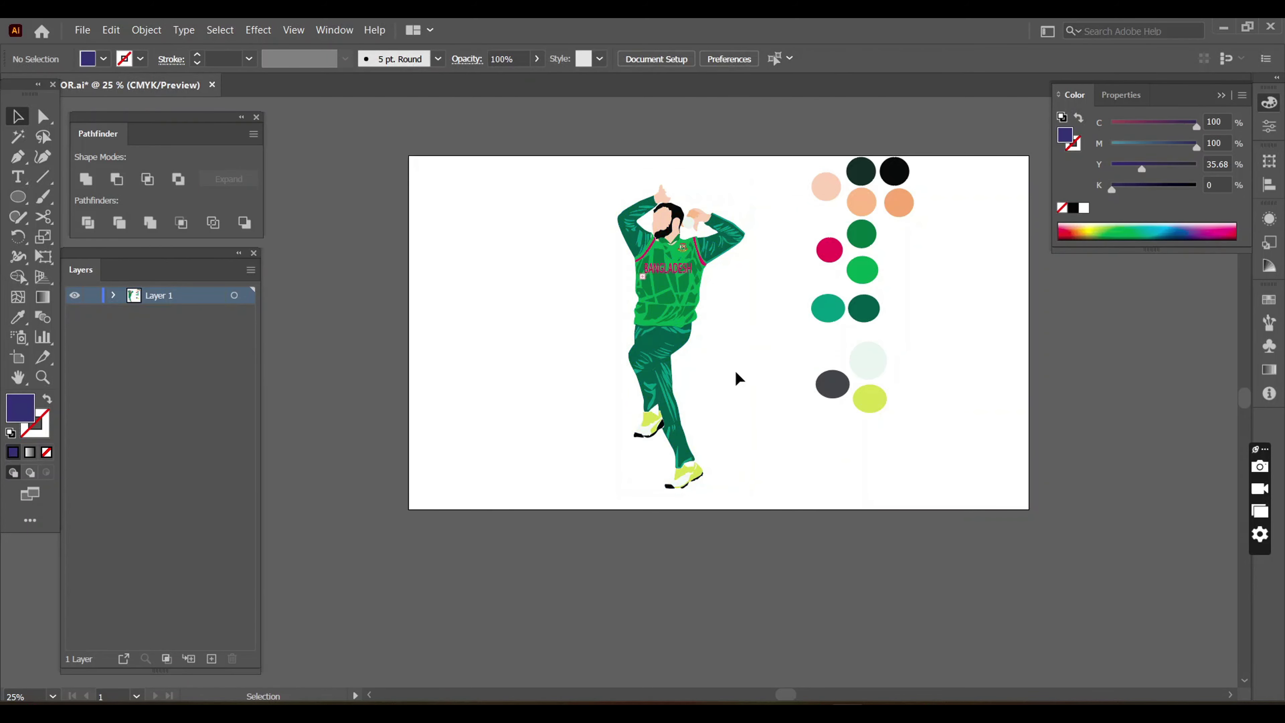
pyautogui.scroll(4, 613, 295)
pyautogui.scroll(-1, 704, 398)
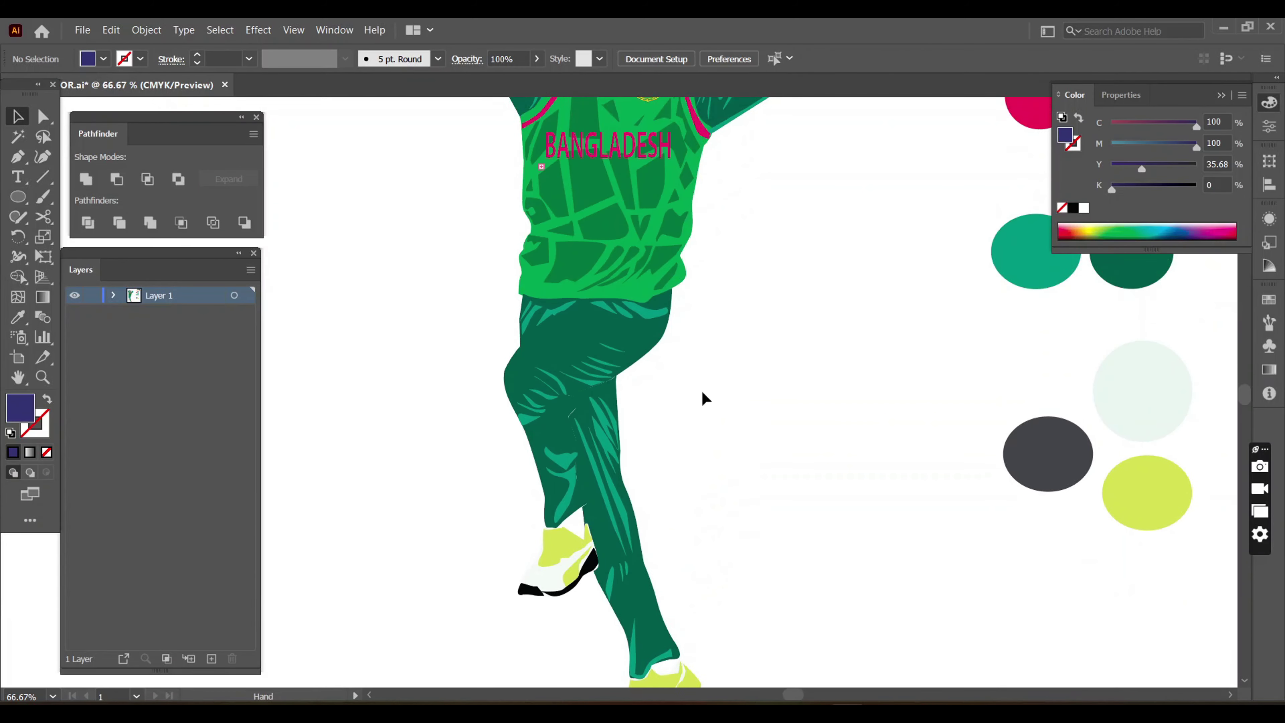
# - Start a leg highlight shape from the hip and give it the teal fill
pyautogui.click(573, 300)
pyautogui.click(521, 344)
pyautogui.press('i')
pyautogui.click(1035, 251)
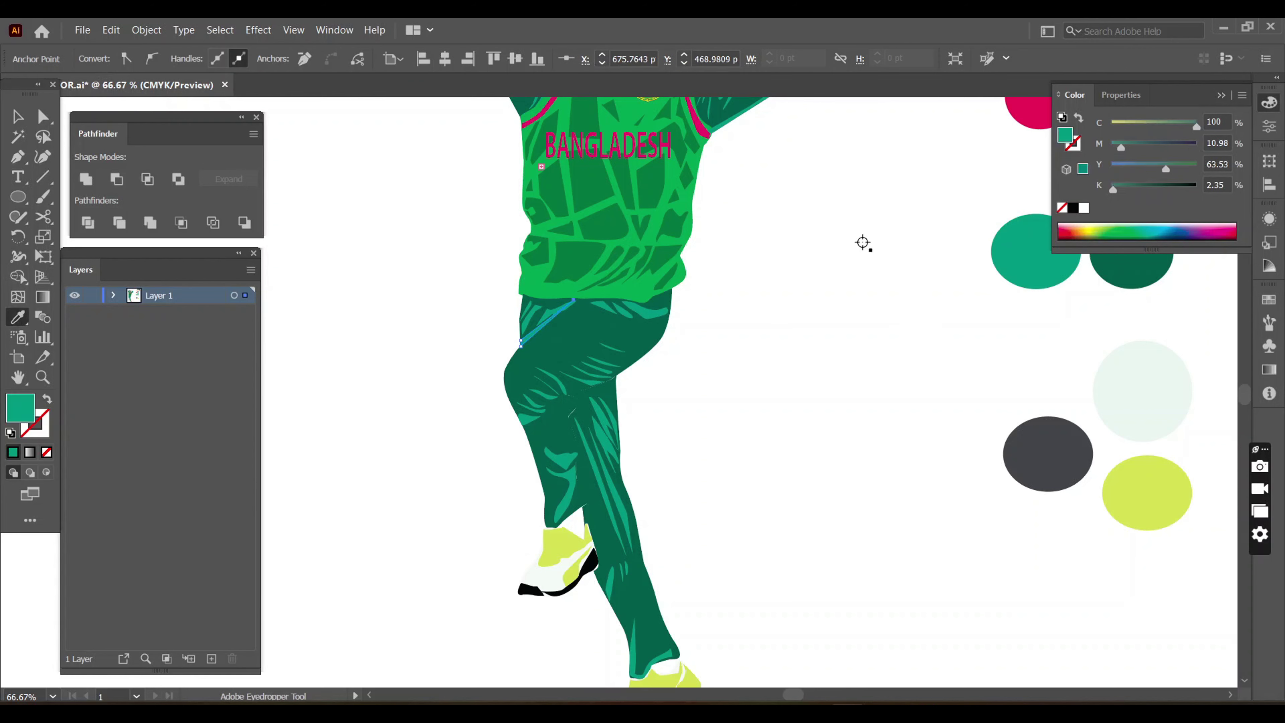
pyautogui.press('v')
pyautogui.click(385, 283)
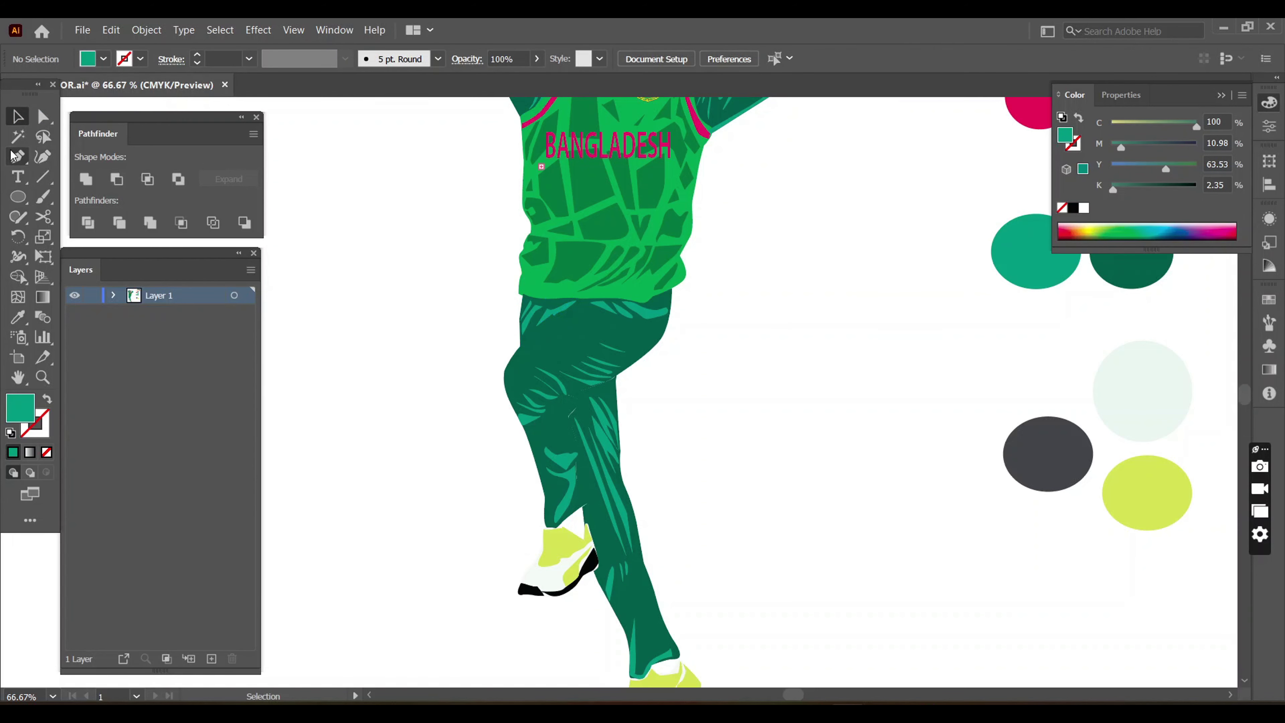
# - Extend the teal highlight down to the bottom of the leg and curve it back to the waist
pyautogui.click(520, 348)
pyautogui.moveTo(503, 371); pyautogui.dragTo(546, 480)
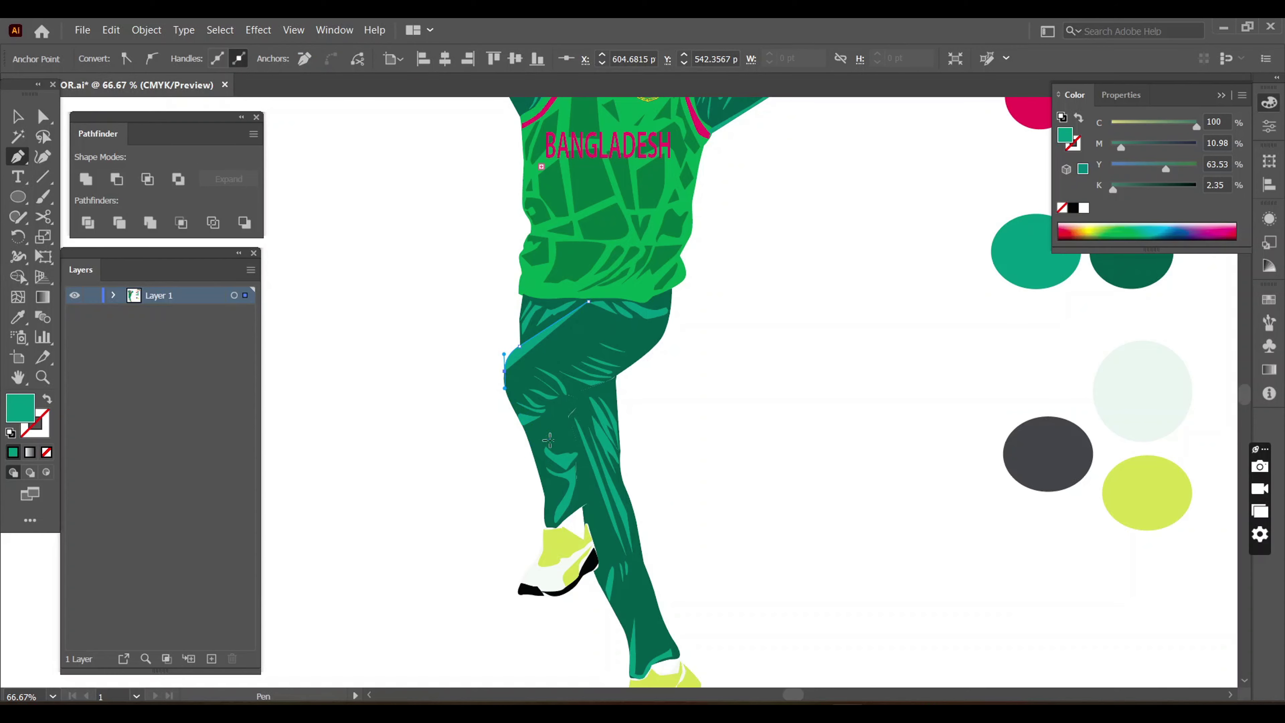
pyautogui.scroll(2, 548, 439)
pyautogui.click(537, 570)
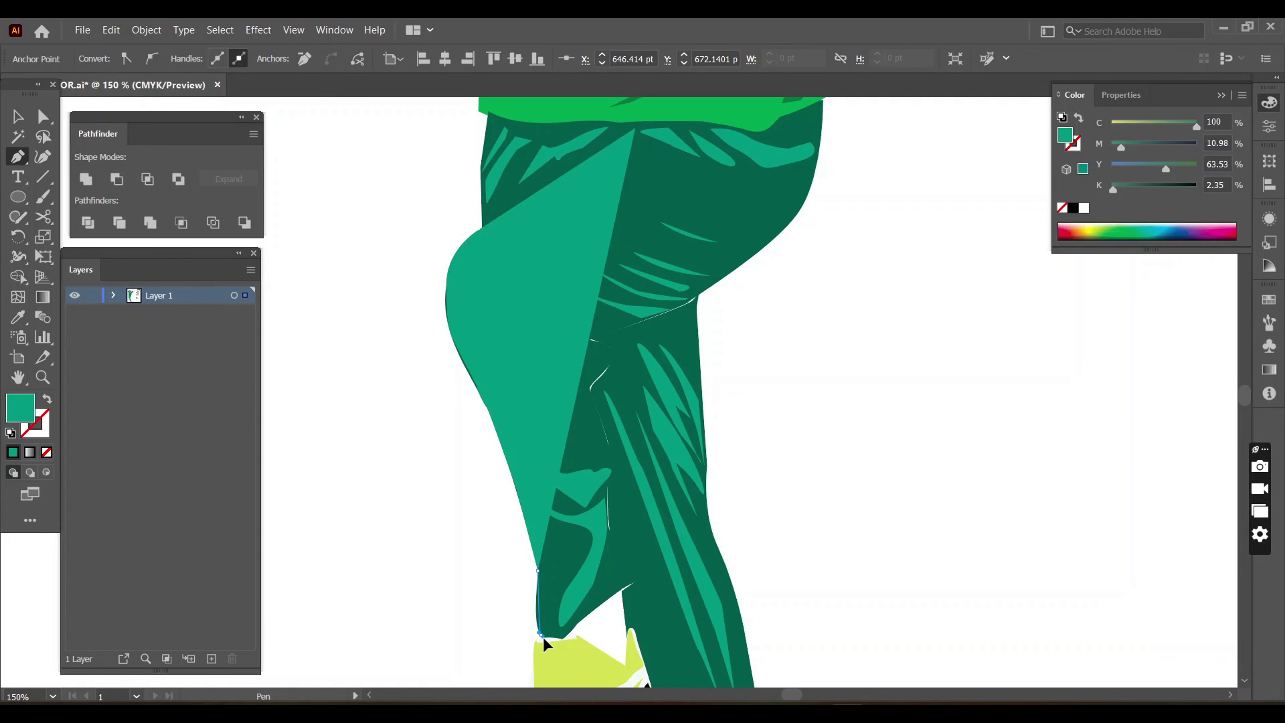
pyautogui.click(563, 639)
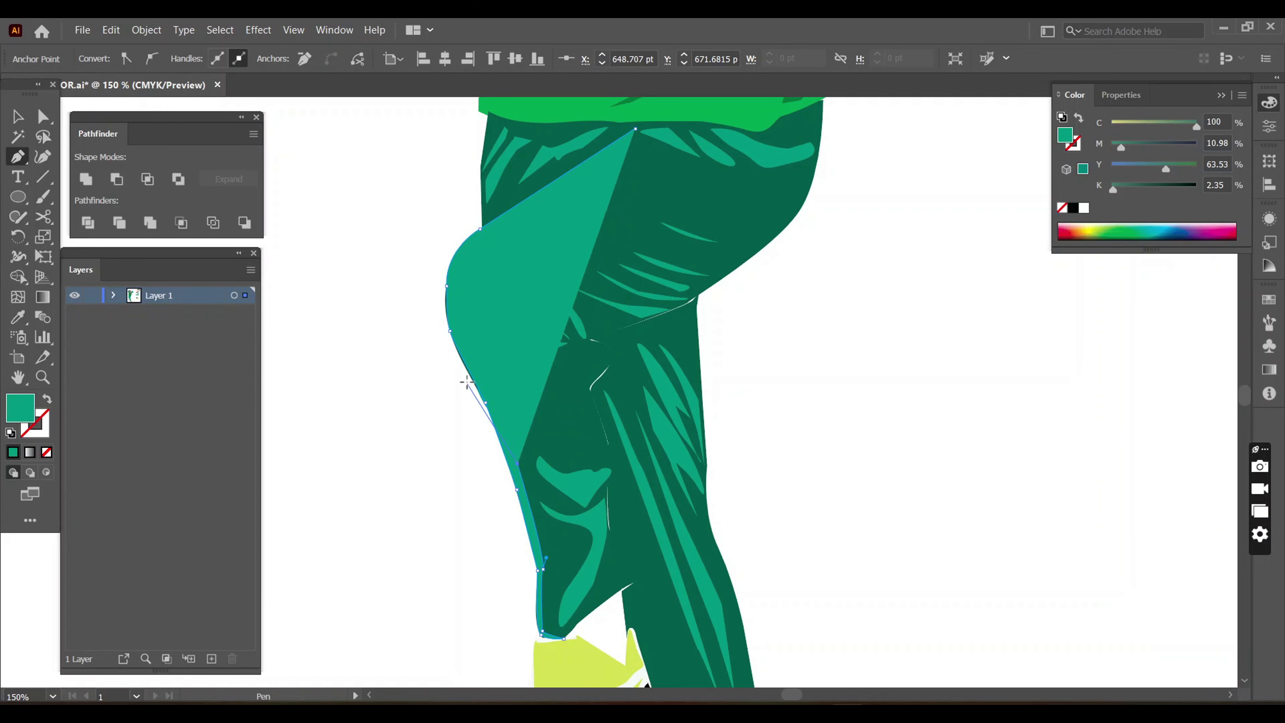
pyautogui.click(477, 363)
pyautogui.moveTo(470, 251); pyautogui.dragTo(590, 185)
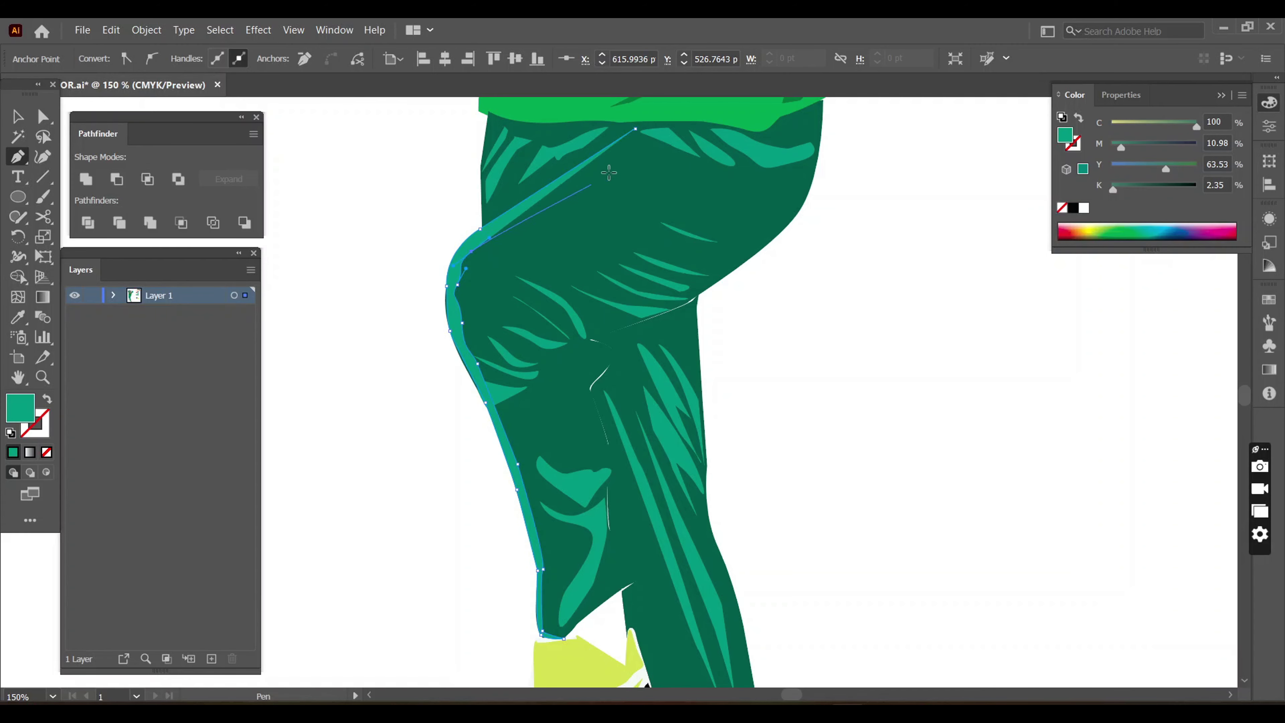
pyautogui.hotkey('ctrl', '-')
pyautogui.hotkey('ctrl', '-')
pyautogui.press('v')
# - Adjust anchor points on the teal highlight and trouser leg with Direct Selection
pyautogui.scroll(2, 666, 310)
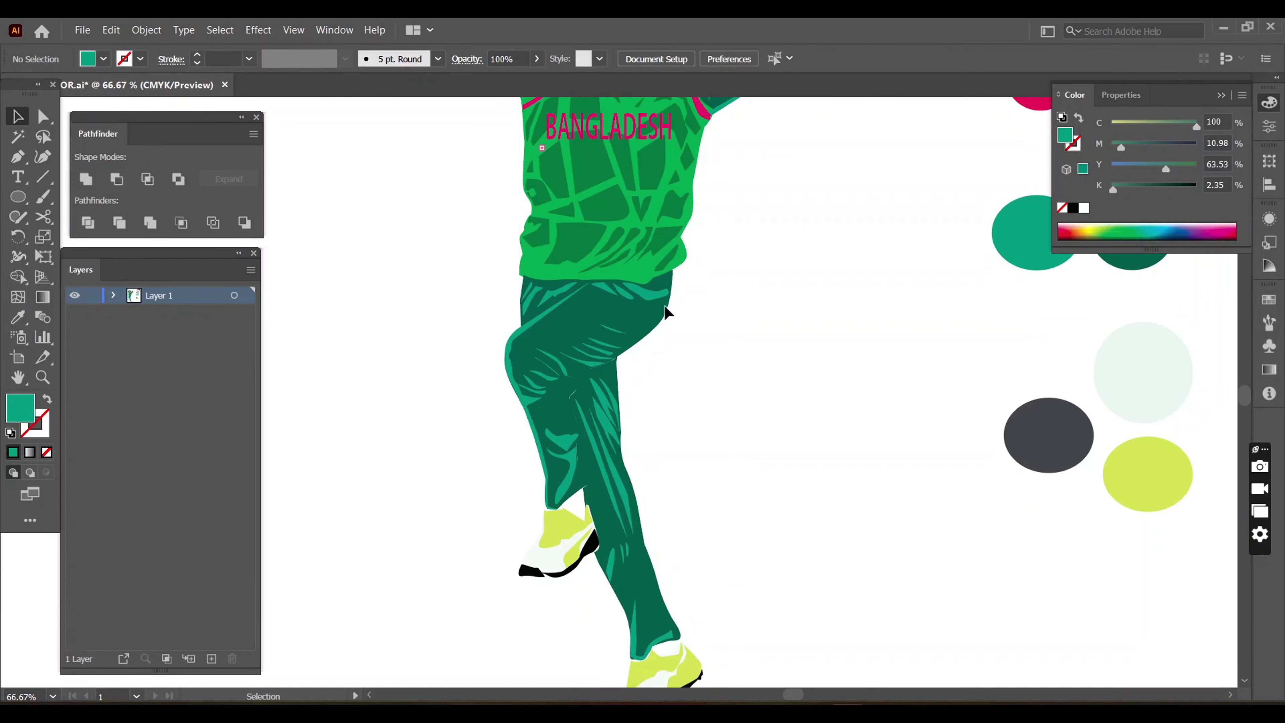
pyautogui.scroll(2, 662, 395)
pyautogui.click(511, 377)
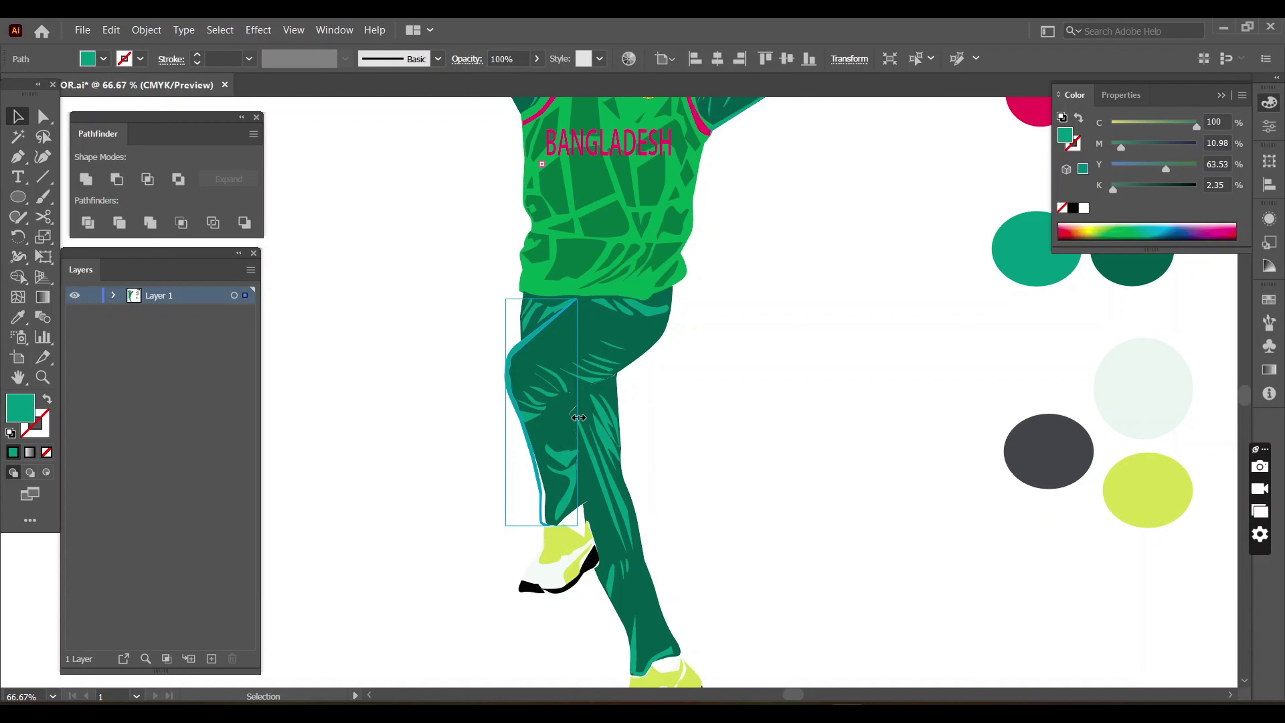
pyautogui.press('a')
pyautogui.click(542, 523)
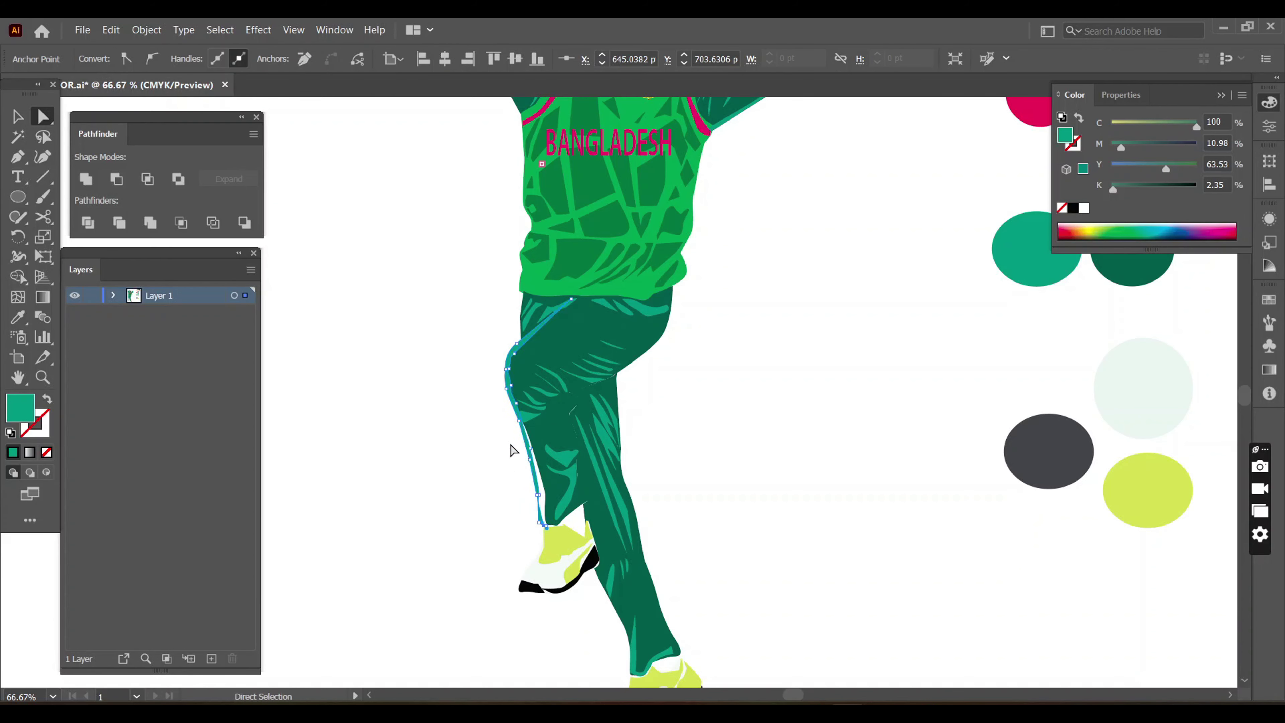
pyautogui.click(536, 508)
pyautogui.click(679, 457)
pyautogui.moveTo(512, 378); pyautogui.dragTo(509, 390)
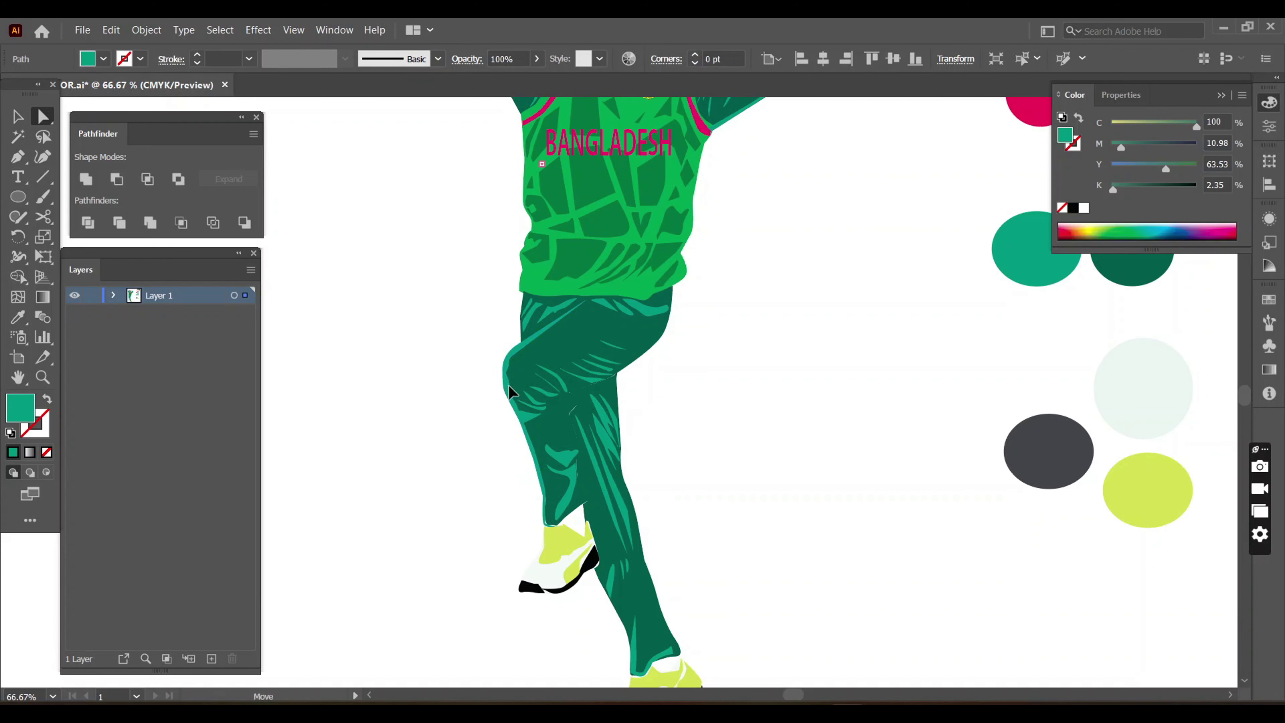
pyautogui.click(509, 391)
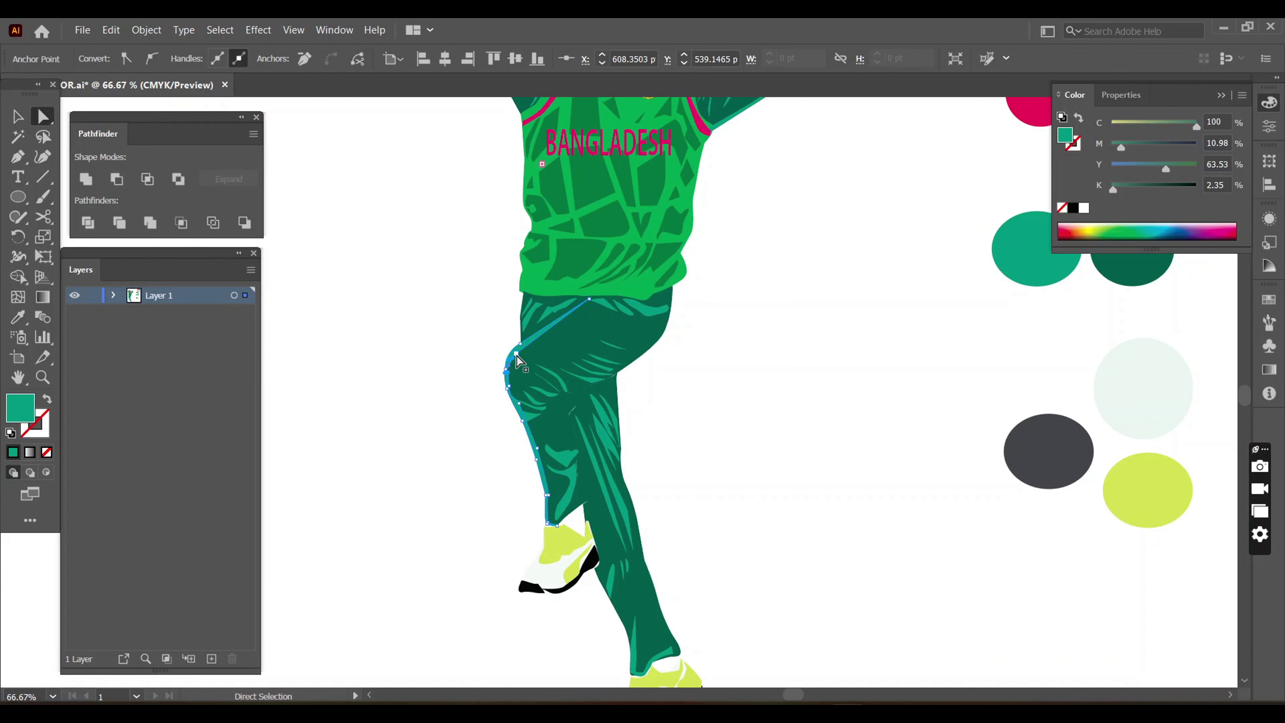
pyautogui.click(467, 386)
pyautogui.click(509, 362)
pyautogui.click(779, 409)
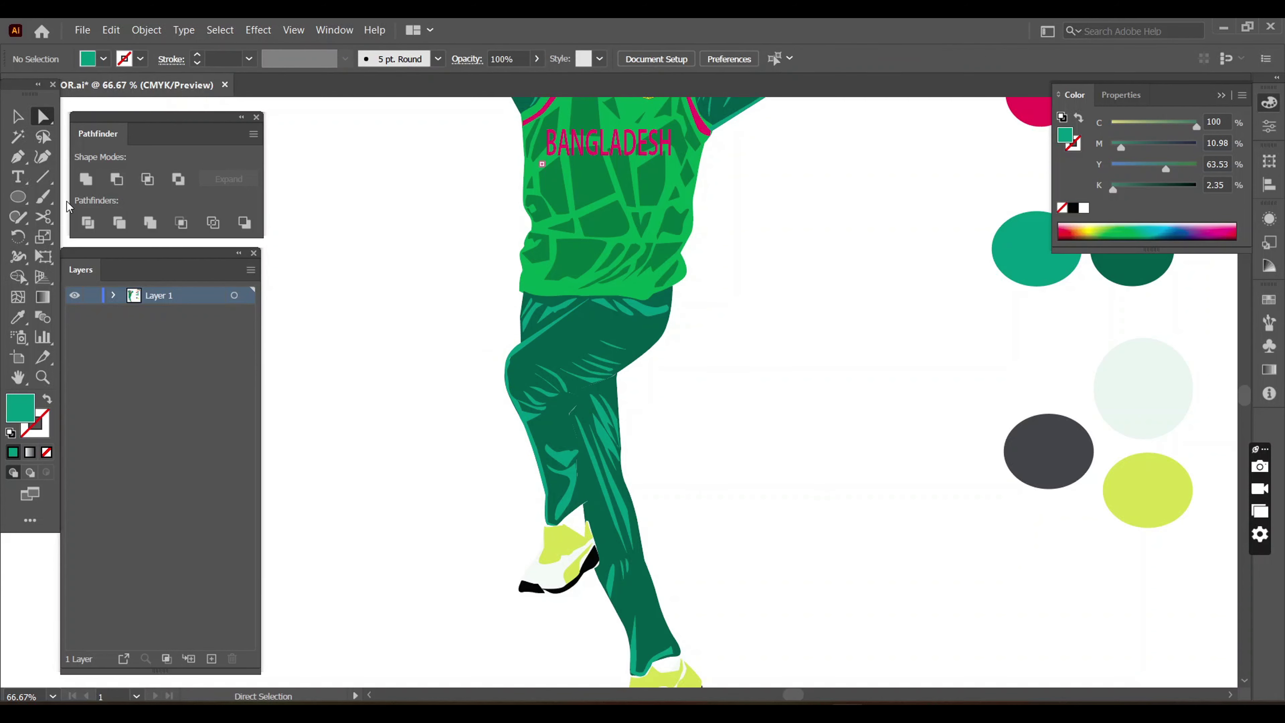
# - Draw a thin highlight sliver on the trouser leg, nudge its top corner, and fit the artboard
pyautogui.click(613, 376)
pyautogui.click(570, 408)
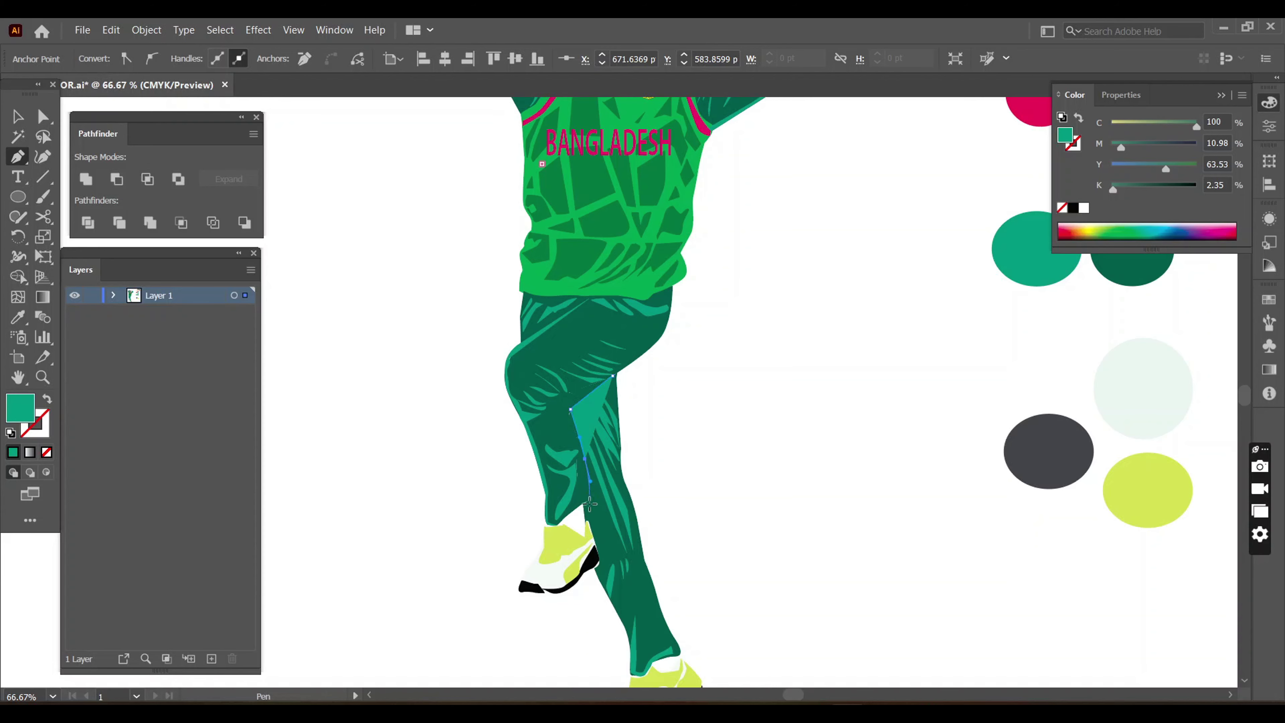
pyautogui.scroll(3, 586, 509)
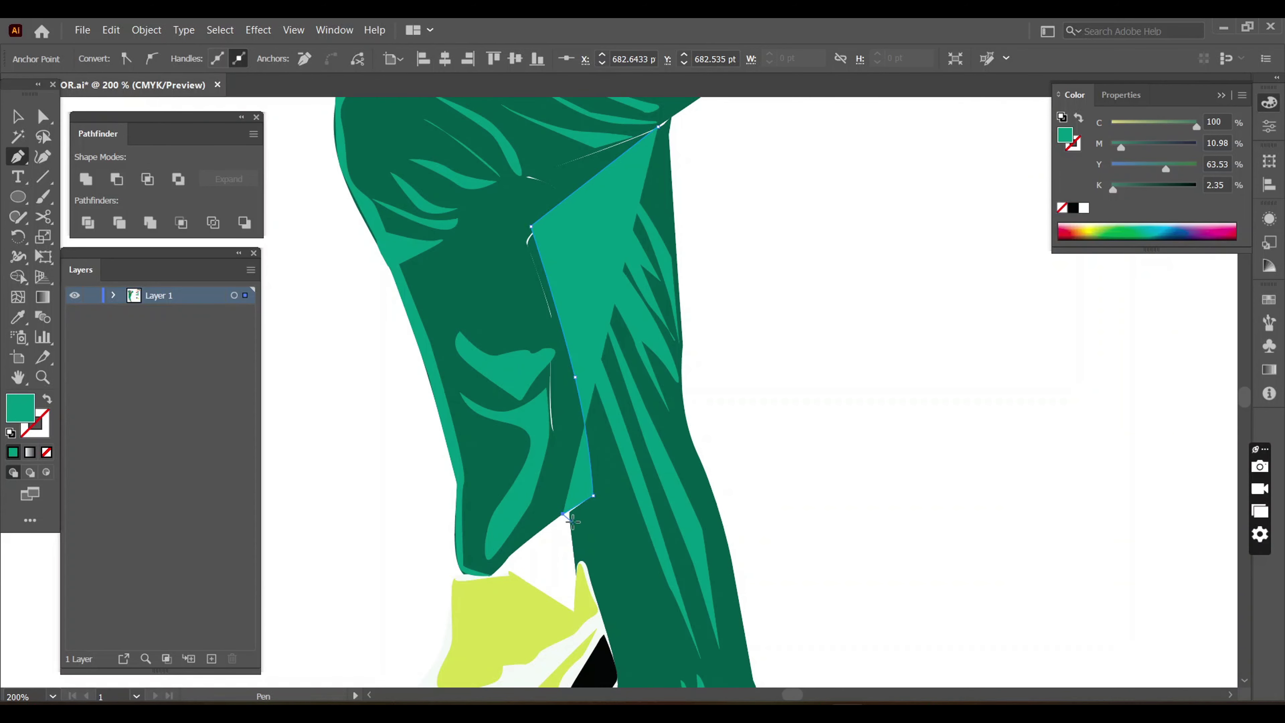
pyautogui.click(540, 240)
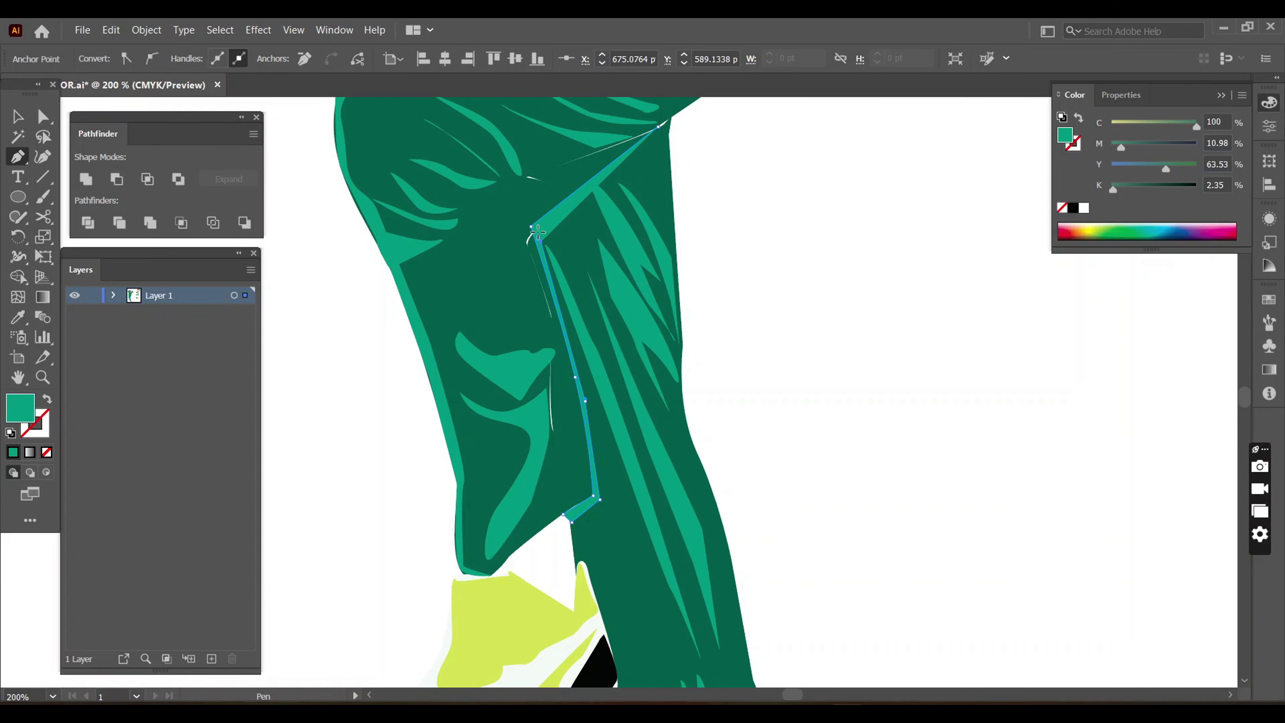
pyautogui.click(29, 117)
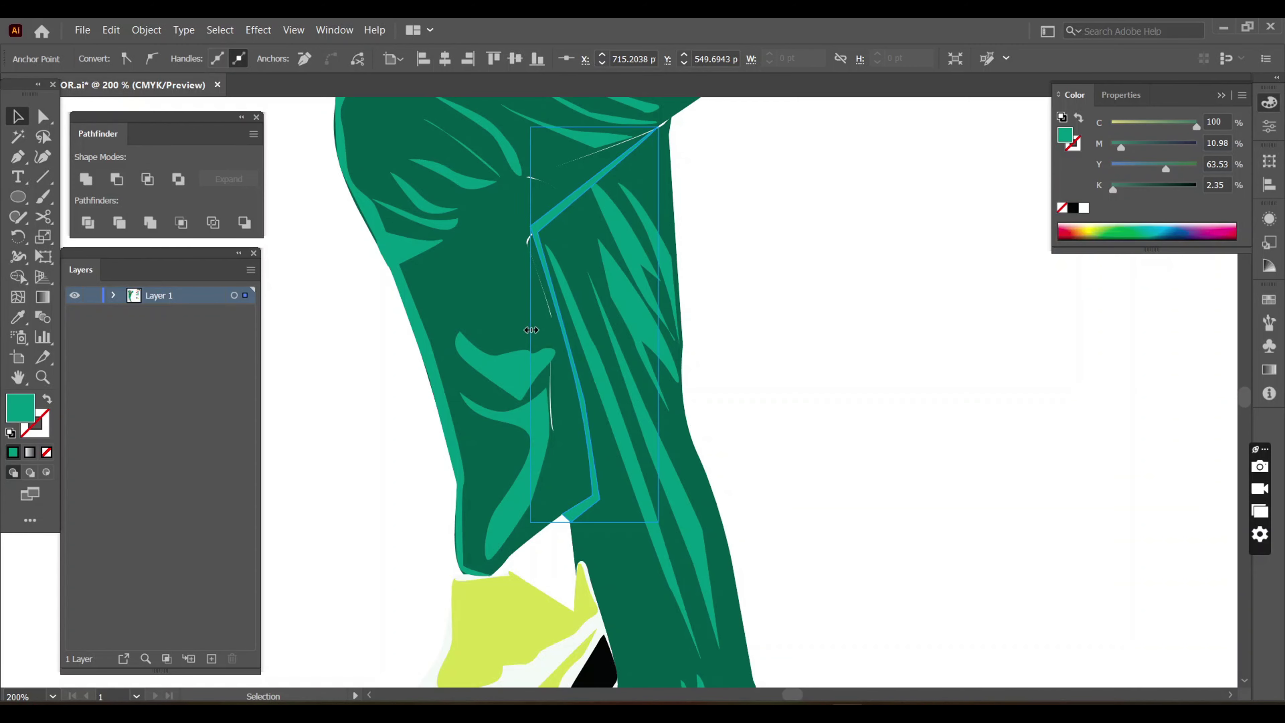
pyautogui.press('a')
pyautogui.moveTo(530, 226); pyautogui.dragTo(526, 236)
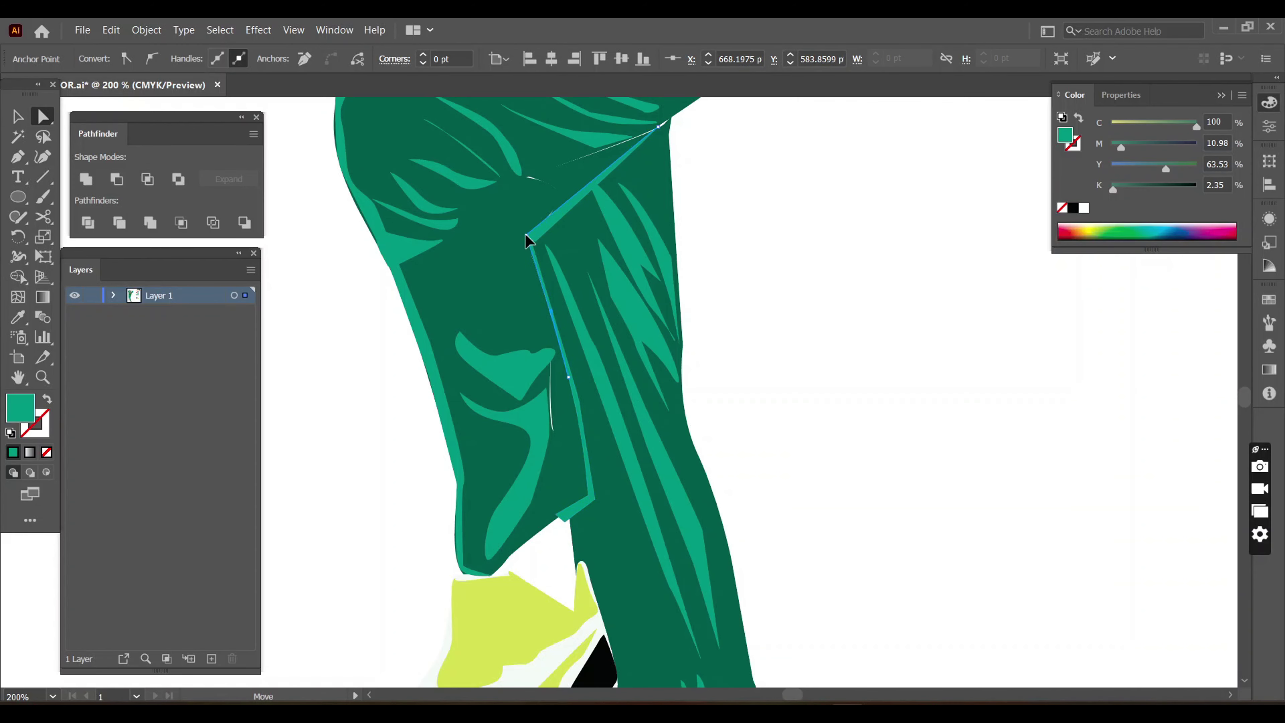
pyautogui.hotkey('ctrl', '0')
pyautogui.click(286, 181)
# - Delete the column of colour swatch circles and centre the bowler on the artboard
pyautogui.press('v')
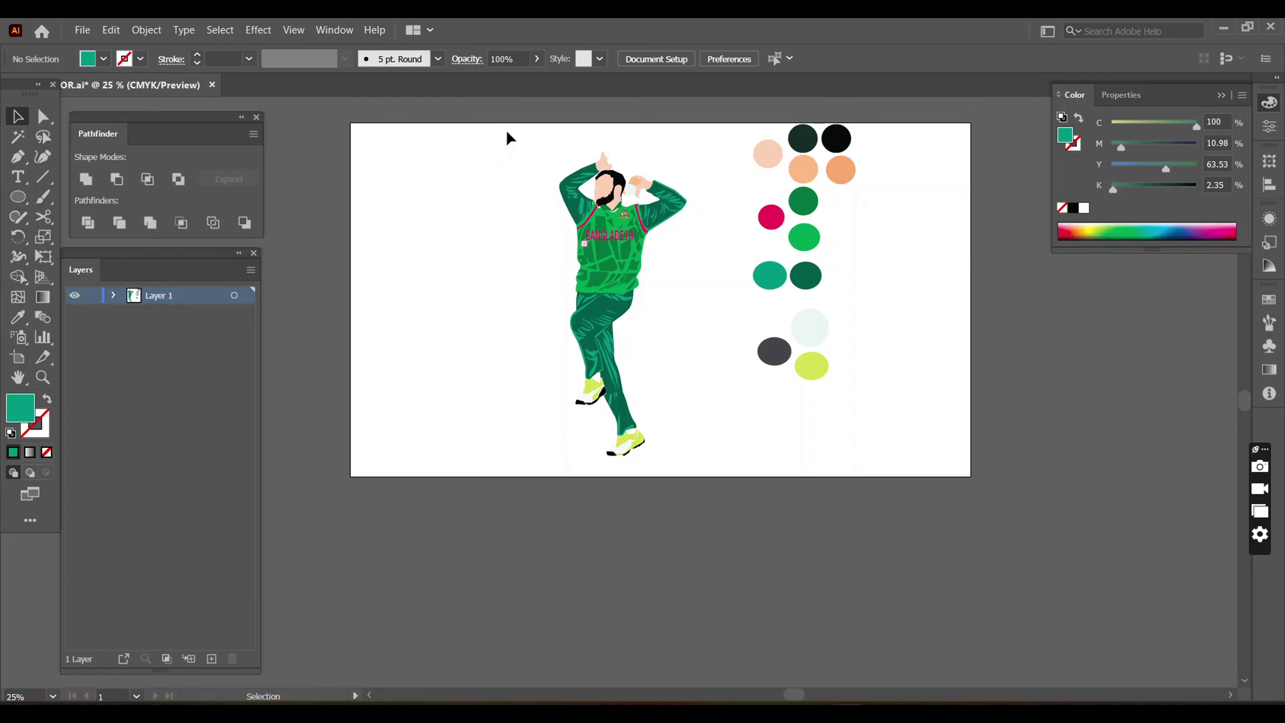
pyautogui.click(645, 392)
pyautogui.moveTo(645, 392); pyautogui.dragTo(594, 392)
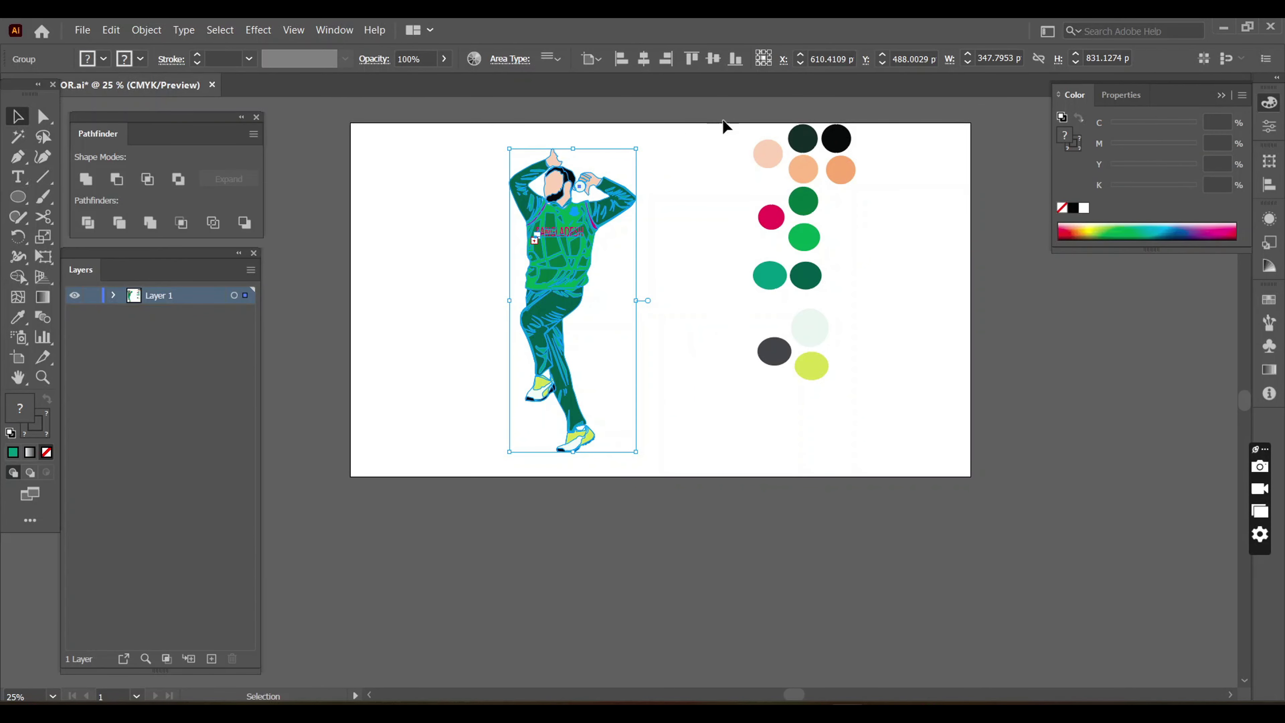
pyautogui.moveTo(725, 123); pyautogui.dragTo(883, 369)
pyautogui.press('Delete')
pyautogui.moveTo(557, 273); pyautogui.dragTo(638, 273)
pyautogui.click(1024, 504)
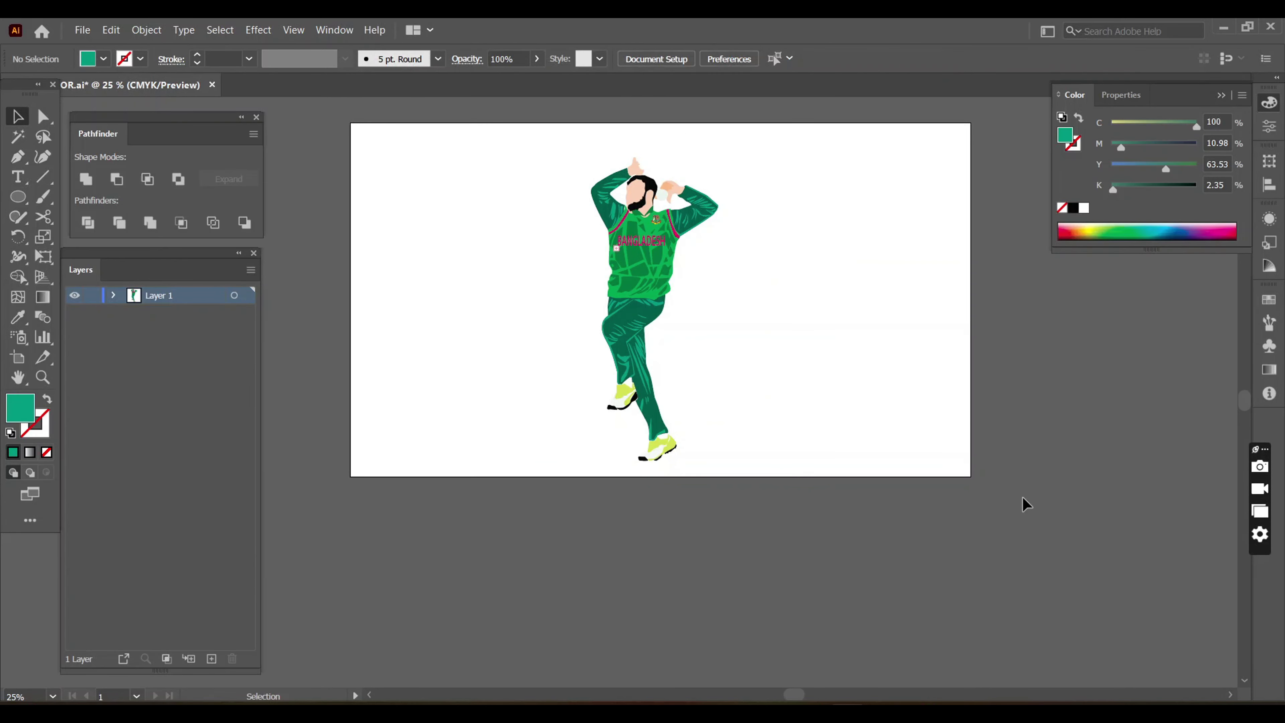
# - Place the pink CRICKET MENIA poster image so it fills the artboard
pyautogui.click(83, 30)
pyautogui.click(133, 316)
pyautogui.click(77, 499)
pyautogui.click(1204, 625)
pyautogui.click(1142, 671)
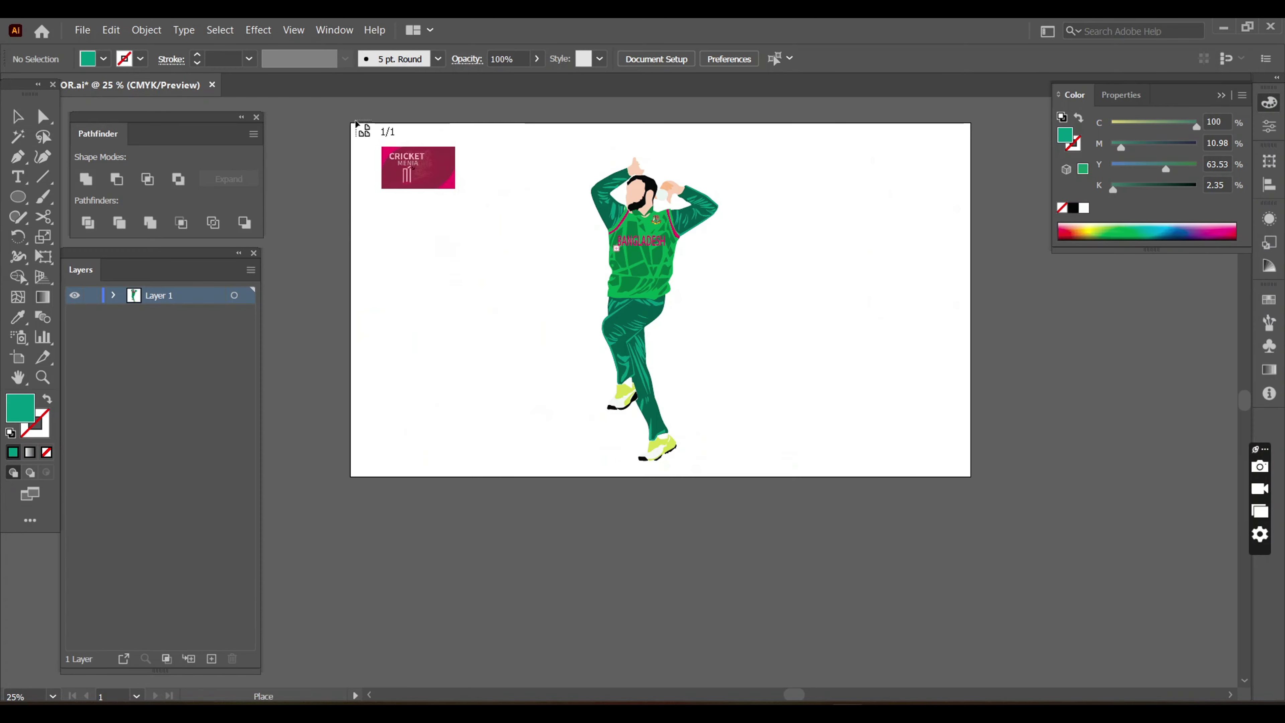
pyautogui.moveTo(355, 123)
pyautogui.mouseDown()
pyautogui.moveTo(979, 465)
pyautogui.moveTo(971, 476)
pyautogui.mouseUp()
# - Arrange the poster behind the cricketer and lock it in place
pyautogui.rightClick(557, 274)
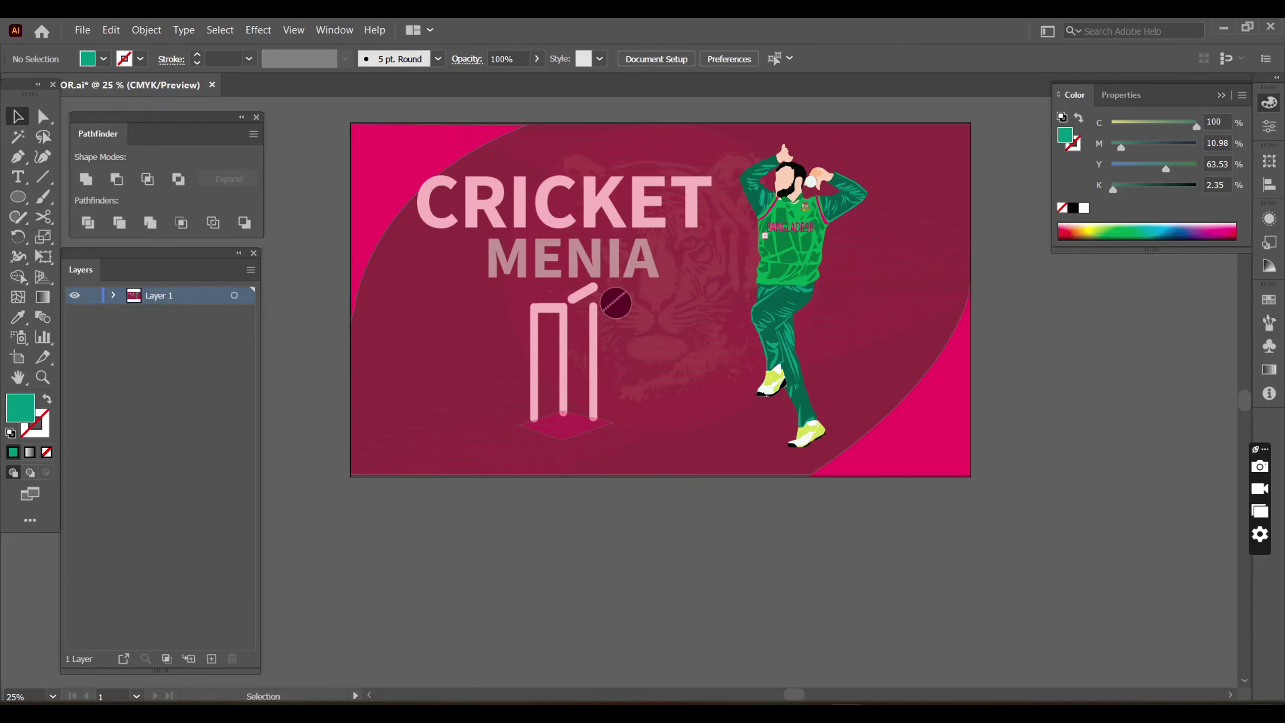
pyautogui.rightClick(774, 246)
pyautogui.click(846, 408)
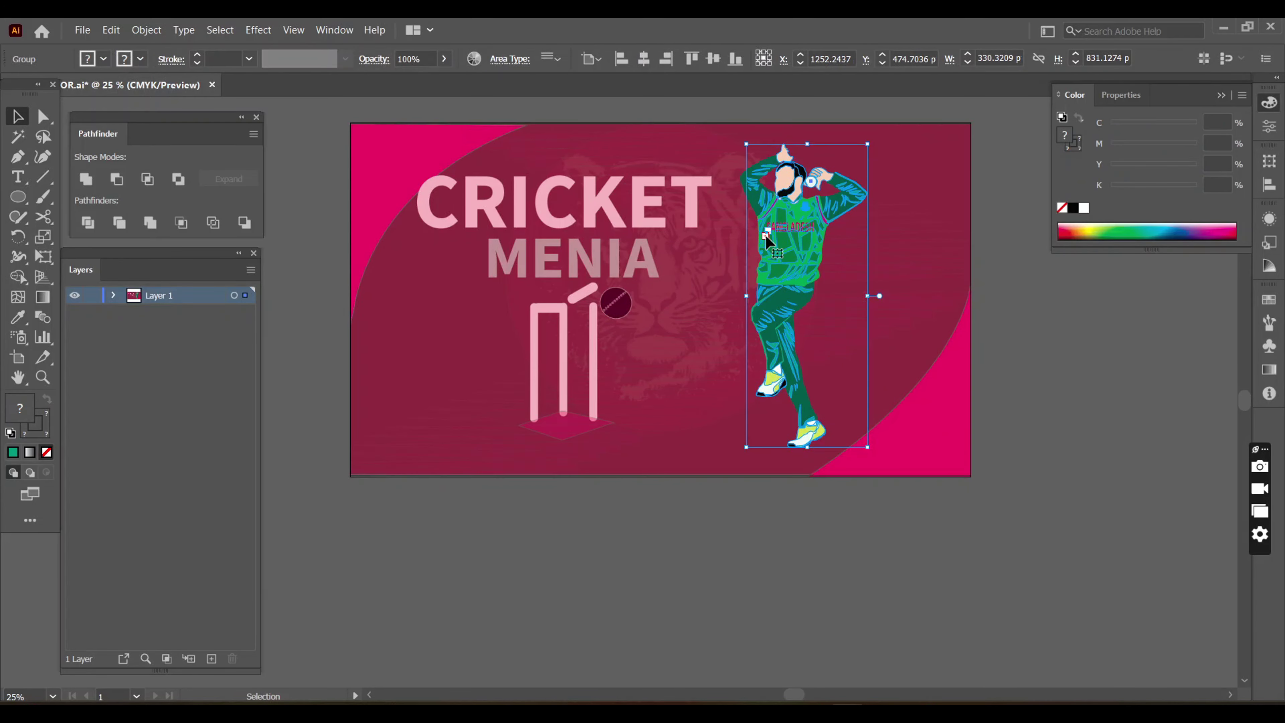
pyautogui.click(841, 251)
pyautogui.click(147, 29)
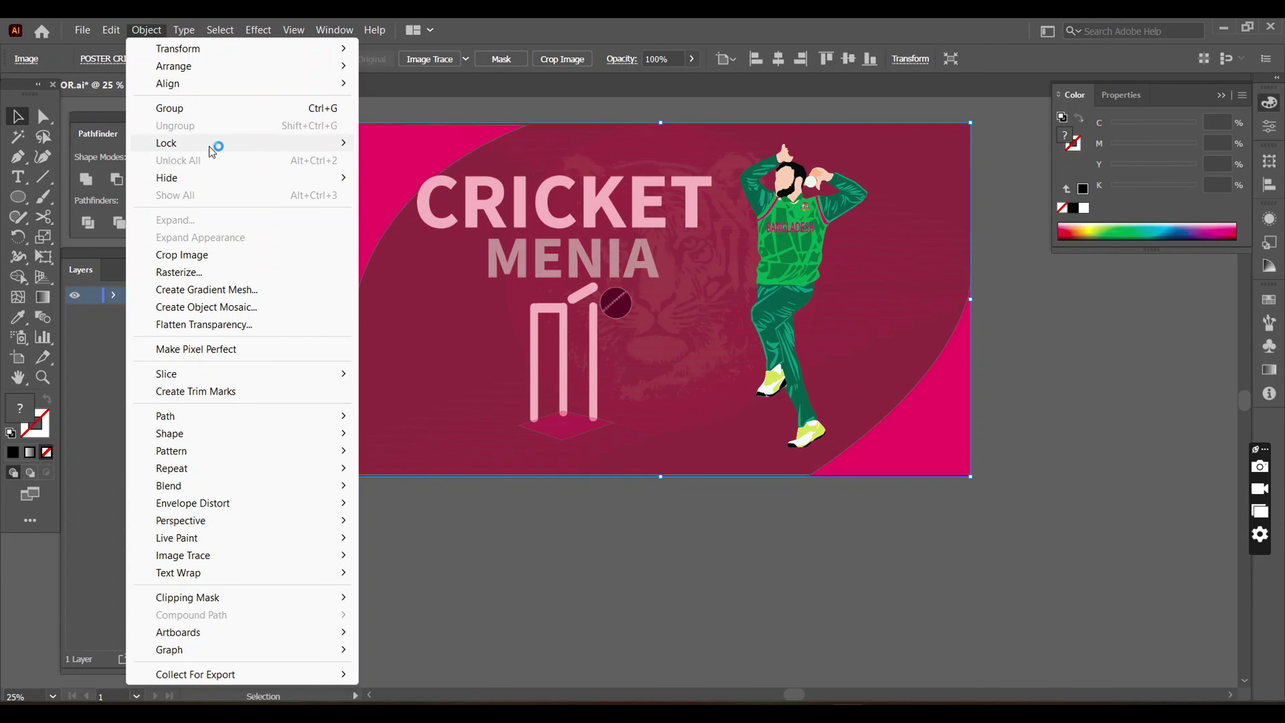
pyautogui.click(394, 140)
# - Scale the bowler group taller and narrower and move it left over the poster
pyautogui.click(809, 436)
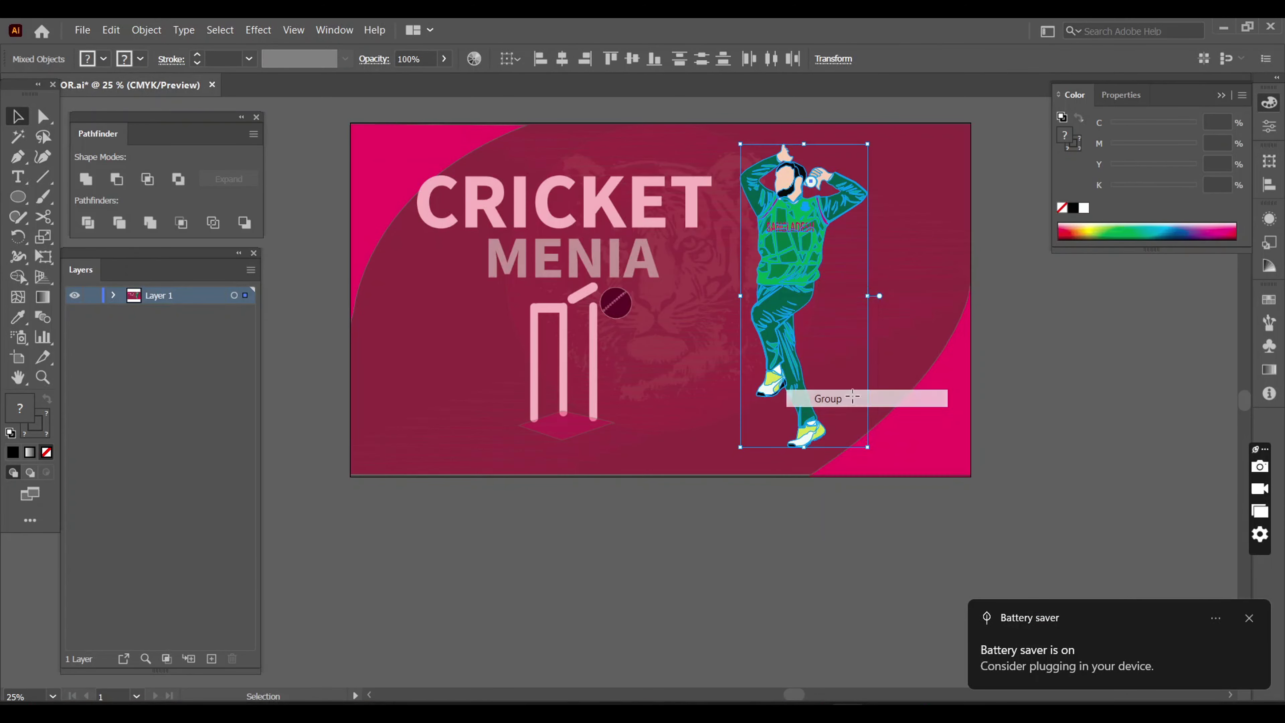
pyautogui.moveTo(875, 451); pyautogui.dragTo(899, 464)
pyautogui.moveTo(779, 298); pyautogui.dragTo(714, 300)
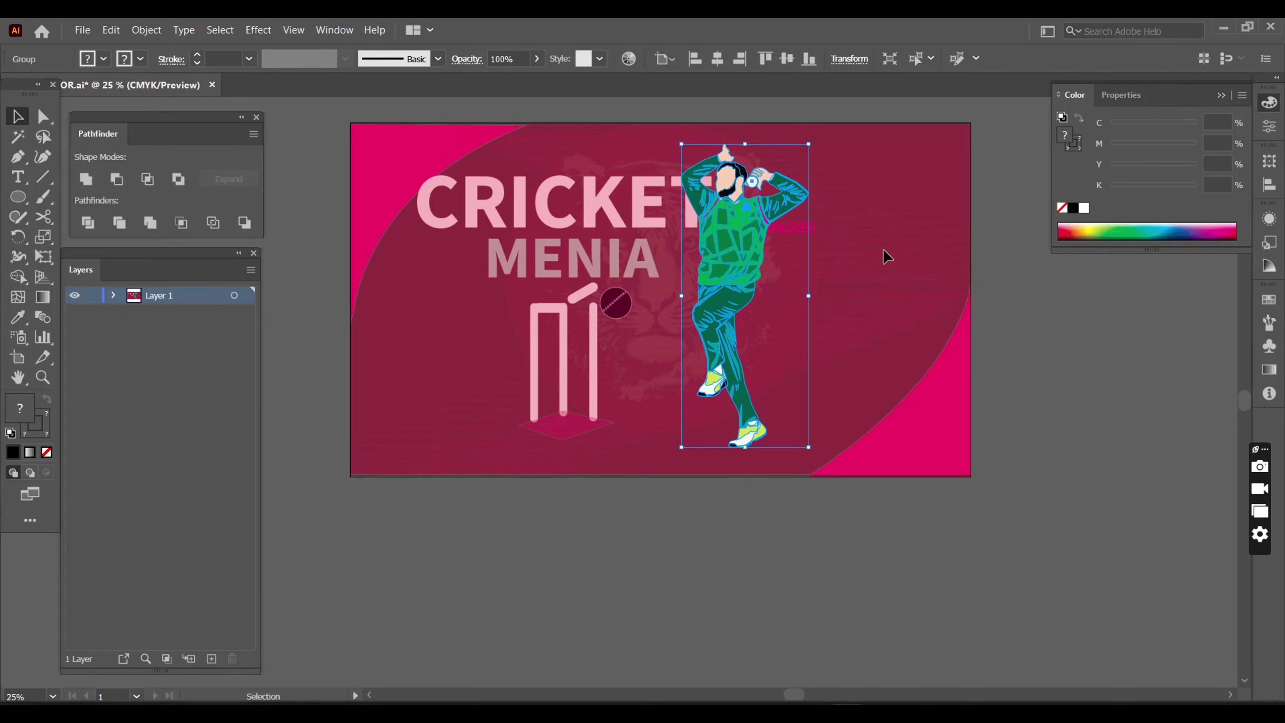
# - Inspect the pink text's options, then nudge the bowler slightly right and up
pyautogui.rightClick(789, 246)
pyautogui.click(811, 254)
pyautogui.rightClick(825, 256)
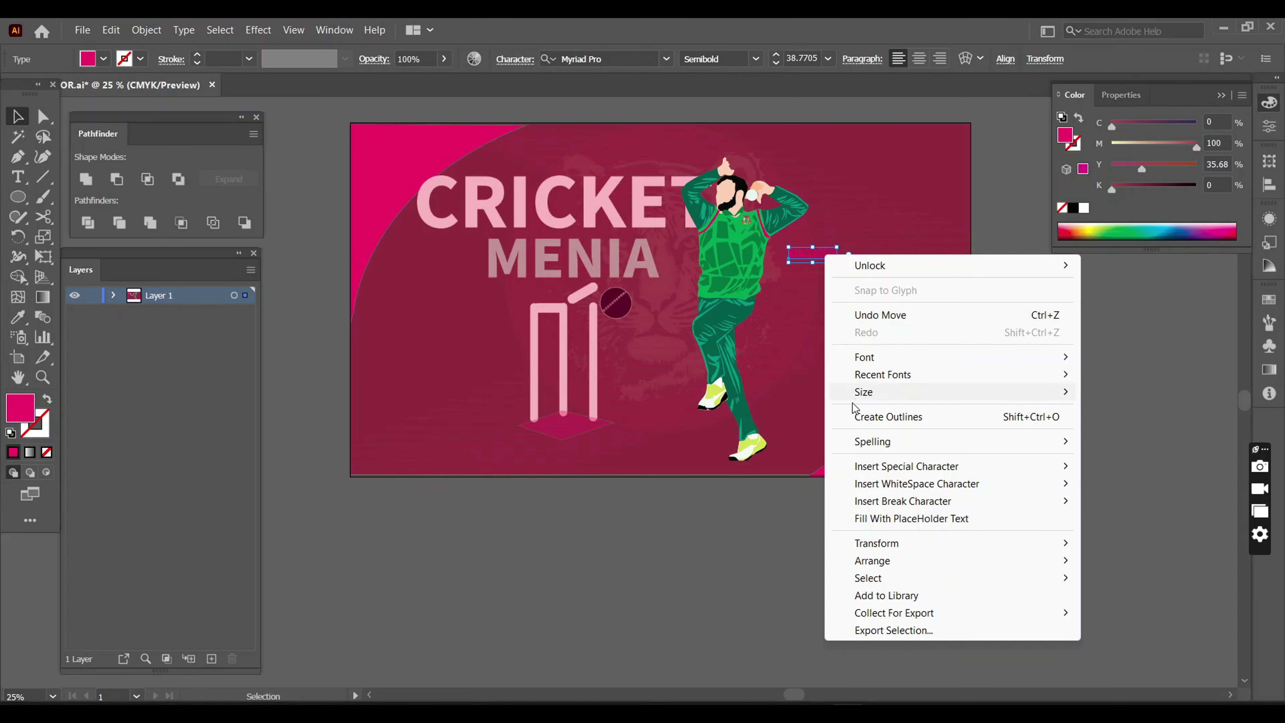
pyautogui.click(813, 262)
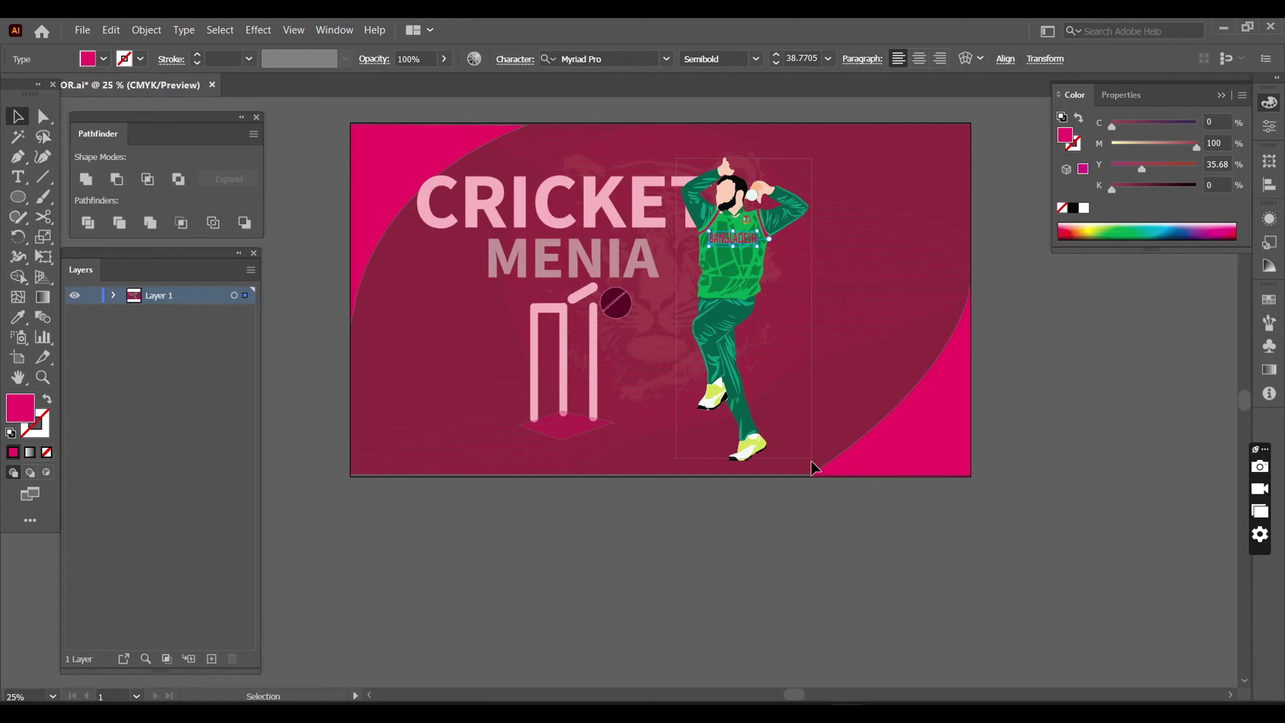
pyautogui.rightClick(813, 468)
pyautogui.click(782, 290)
pyautogui.click(855, 273)
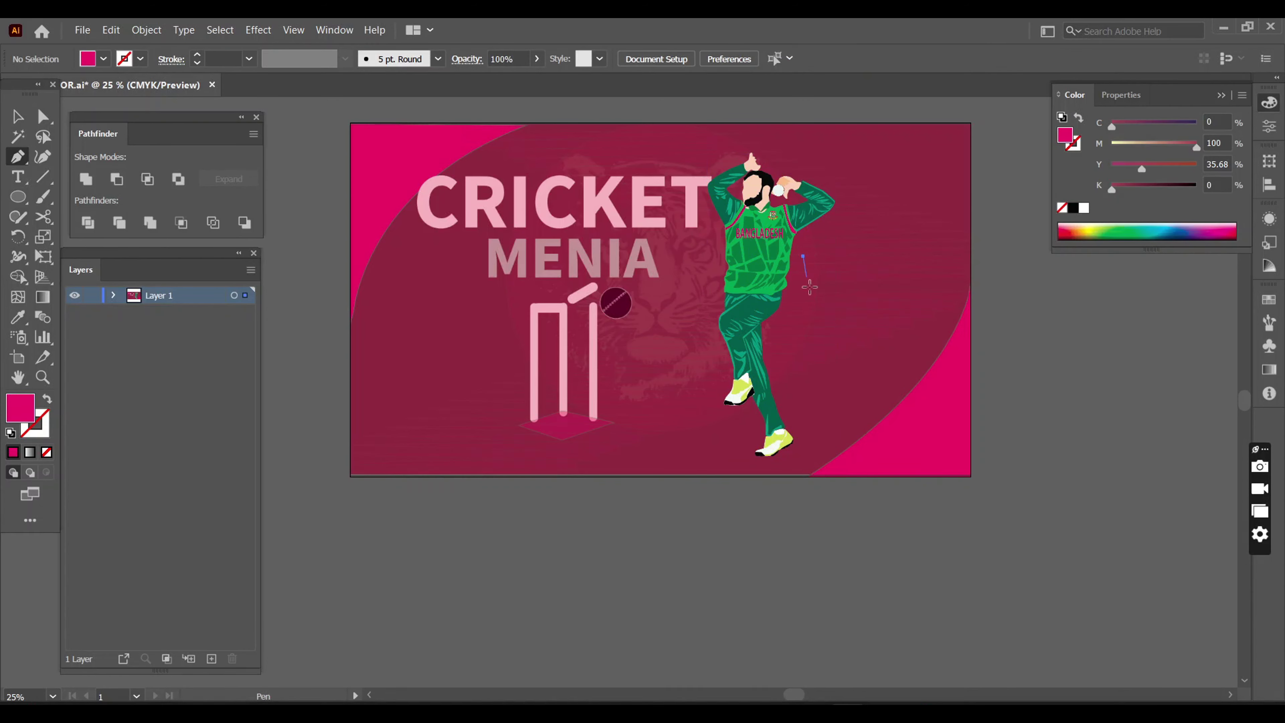
# - Draw two curved swoosh arcs beside the bowler's leg and waist
pyautogui.moveTo(810, 312); pyautogui.dragTo(827, 293)
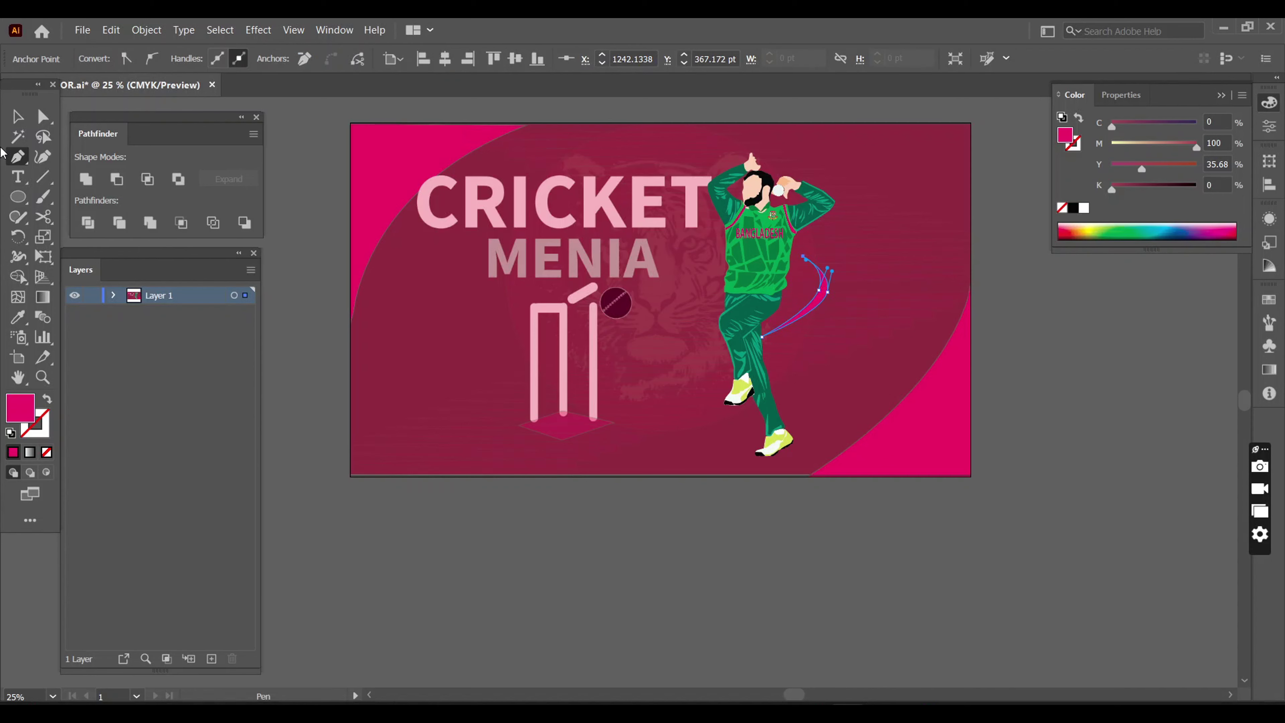
pyautogui.press('v')
pyautogui.click(803, 301)
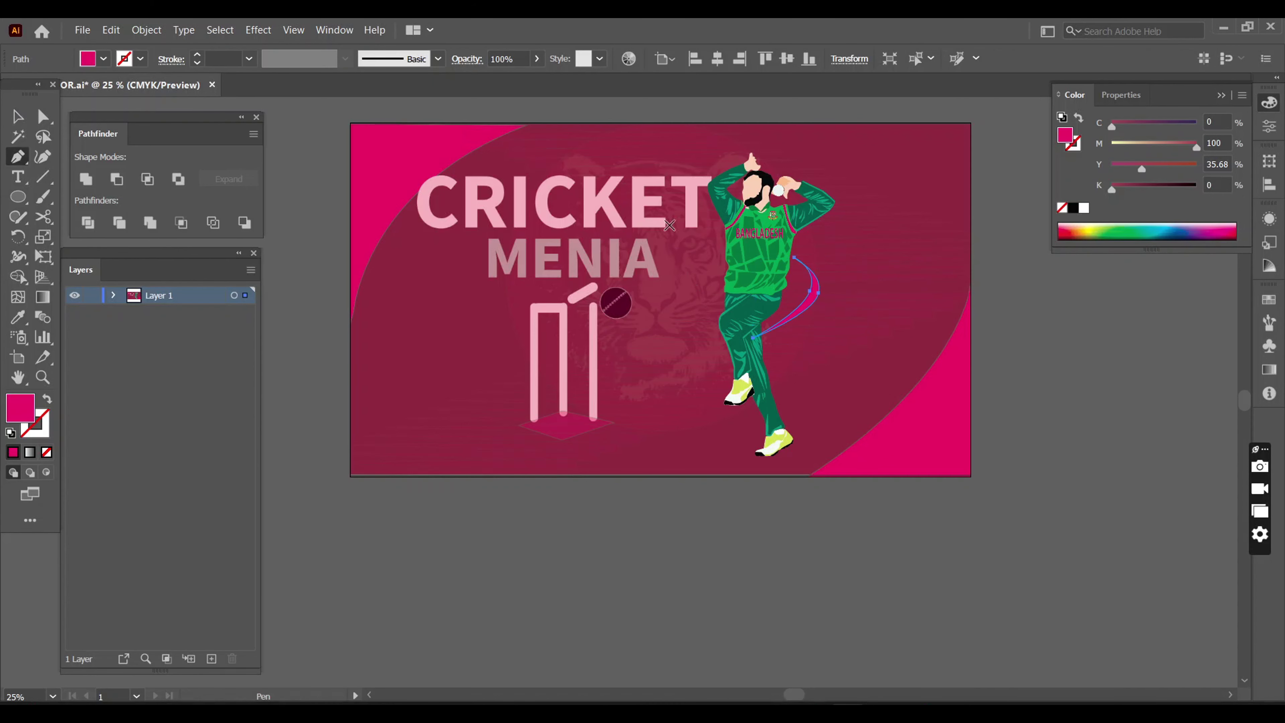
pyautogui.moveTo(684, 272)
pyautogui.mouseDown()
pyautogui.moveTo(686, 245)
pyautogui.moveTo(780, 202)
pyautogui.mouseUp()
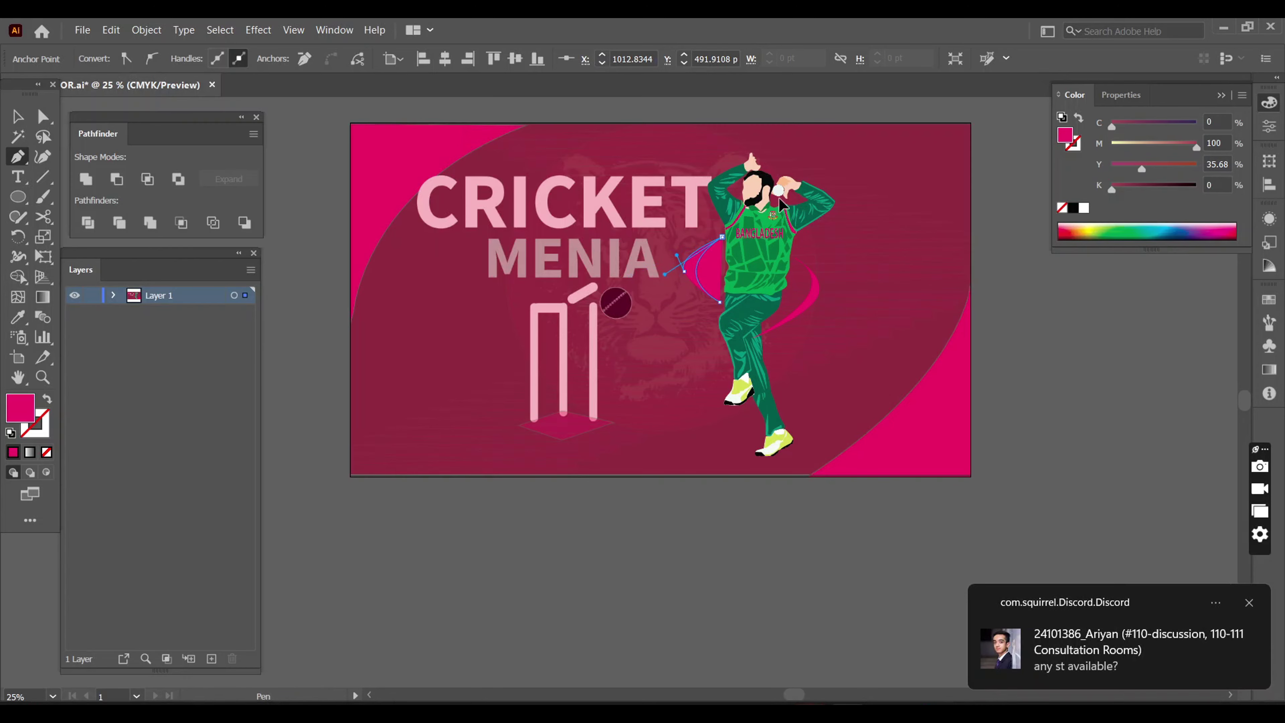
pyautogui.press('v')
# - Colour the swoosh with the CRICKET title's pale pink using the Eyedropper
pyautogui.click(812, 301)
pyautogui.press('i')
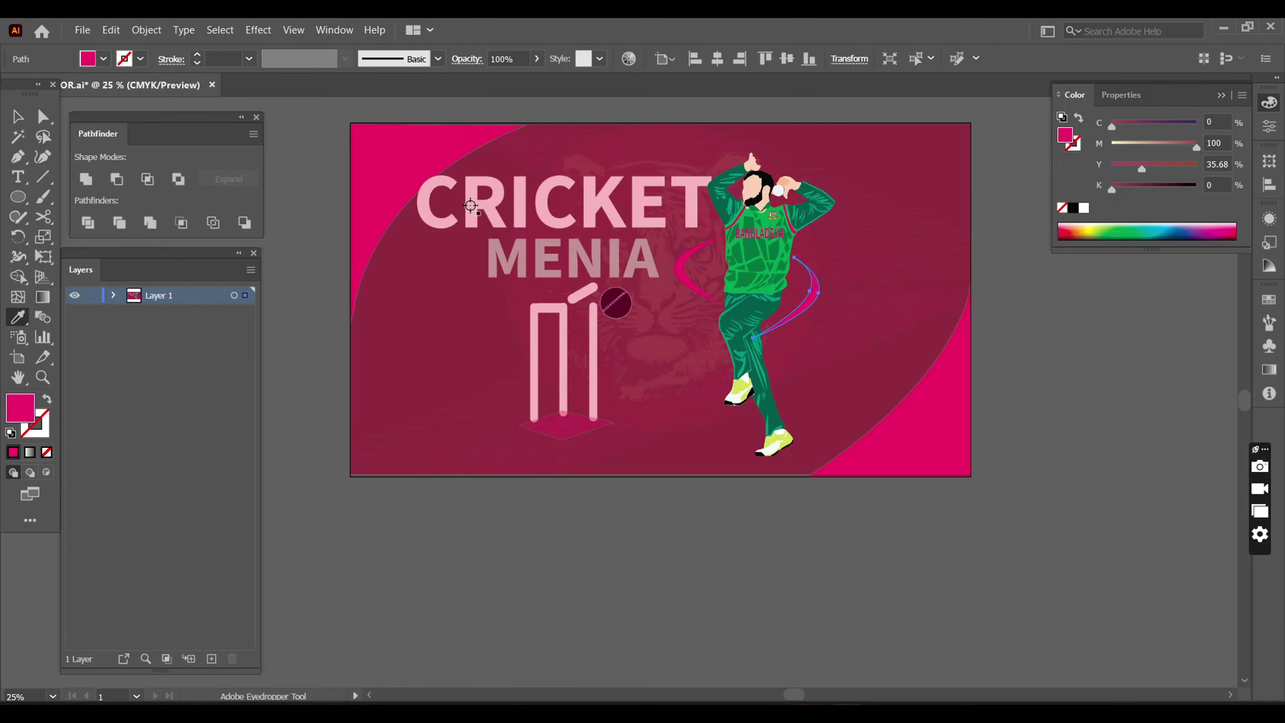
pyautogui.click(467, 210)
pyautogui.press('v')
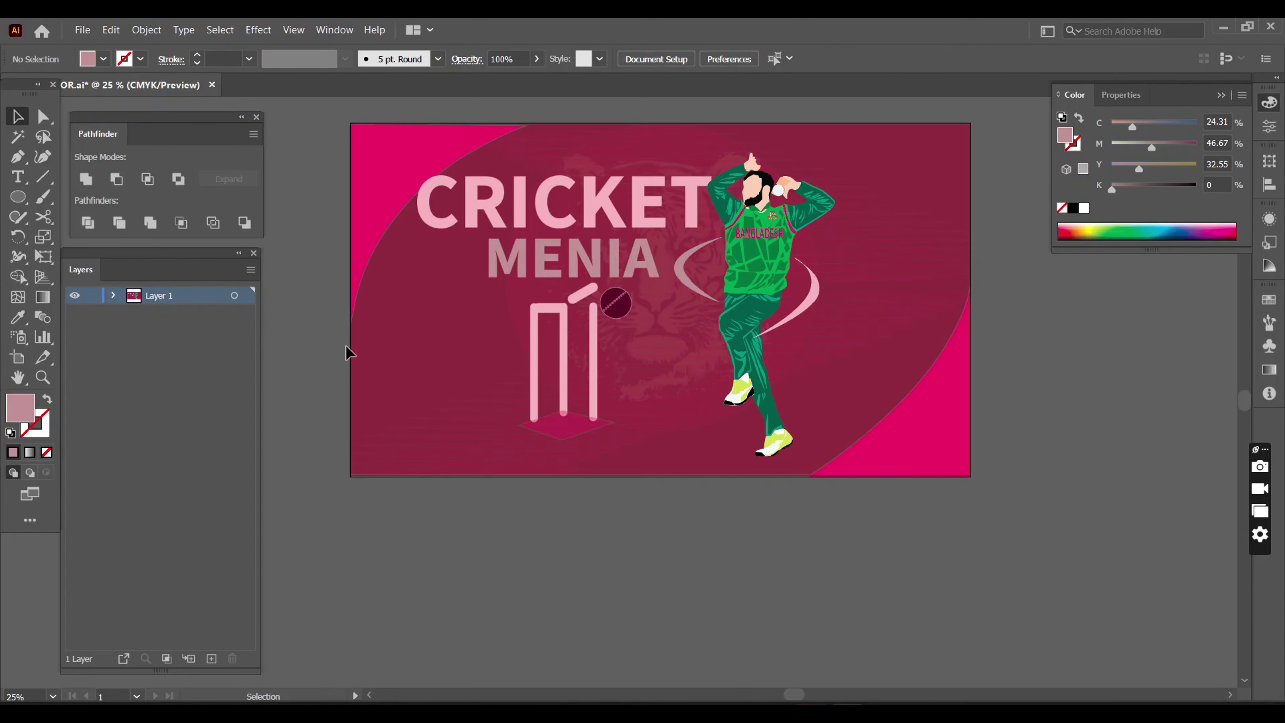